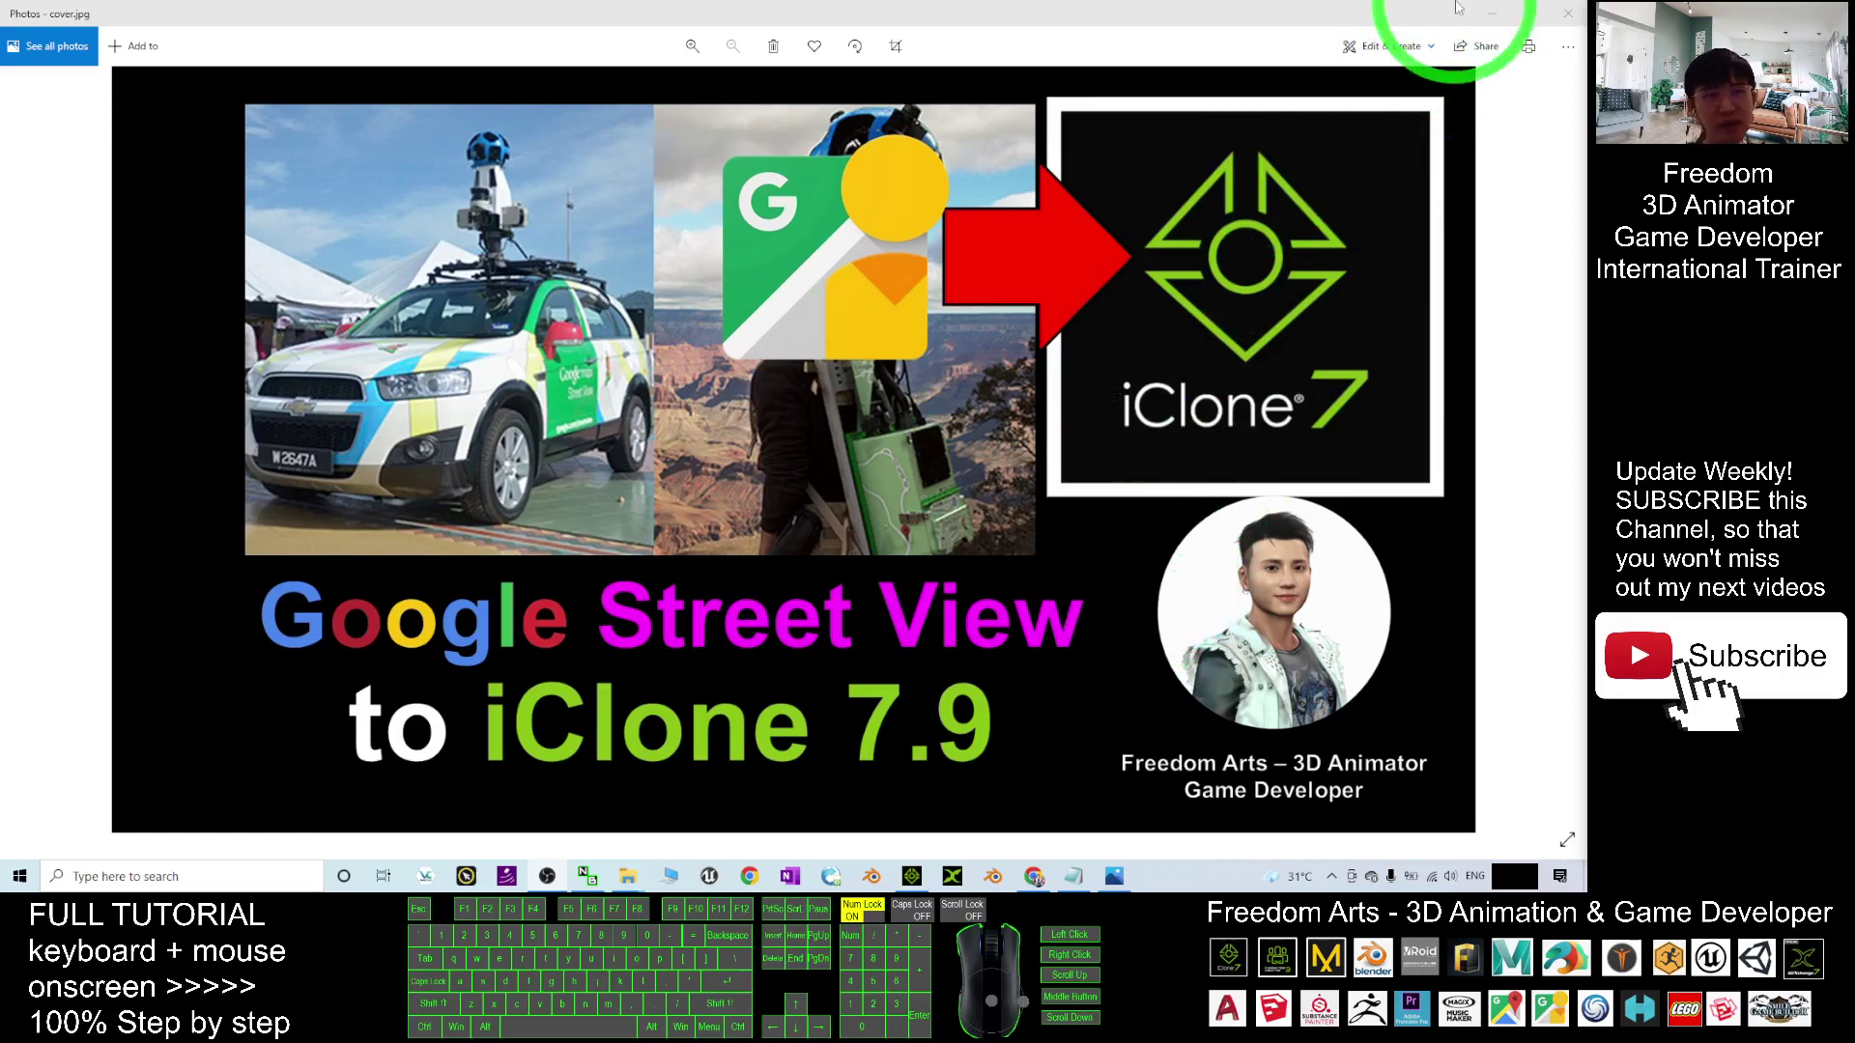
Minimize the image viewer and iClone, open Notes.txt and select the StreetViewGrabber download link
{"action": "left_click", "coordinate": [1490, 14]}
{"action": "left_click", "coordinate": [1489, 9]}
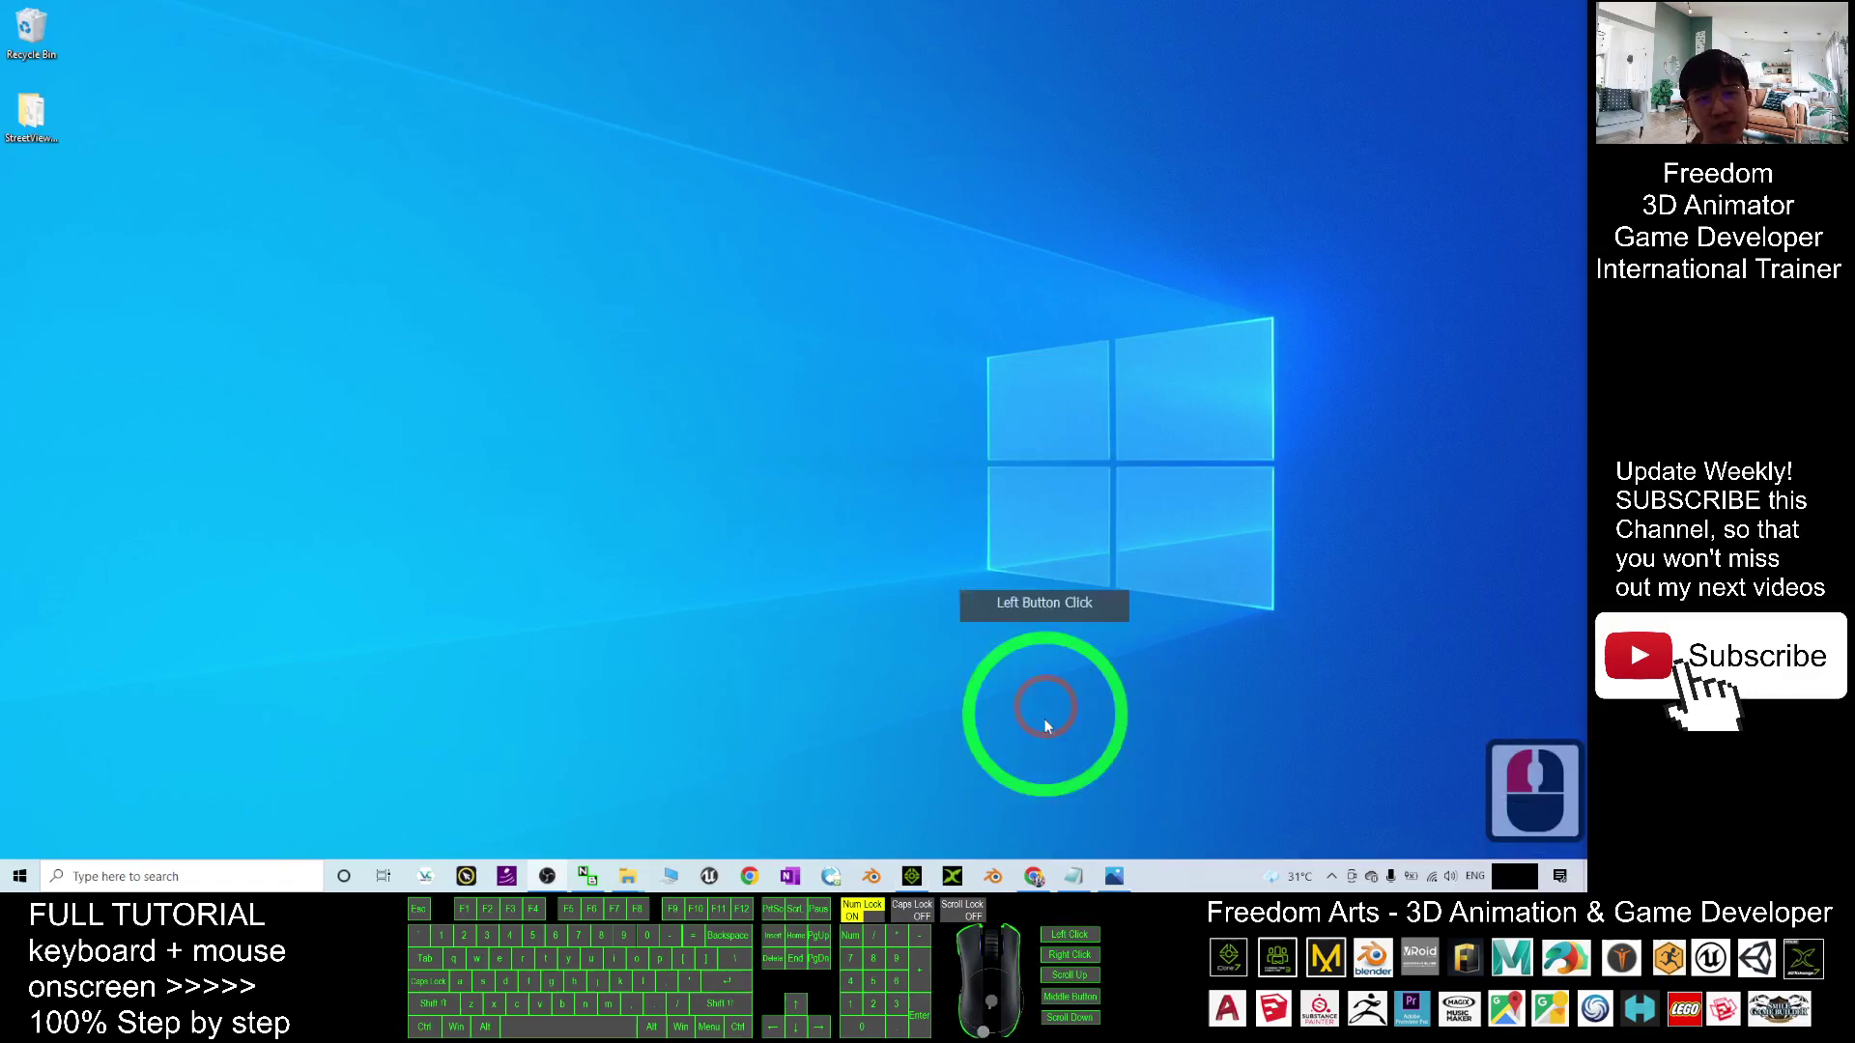
{"action": "left_click", "coordinate": [1060, 236]}
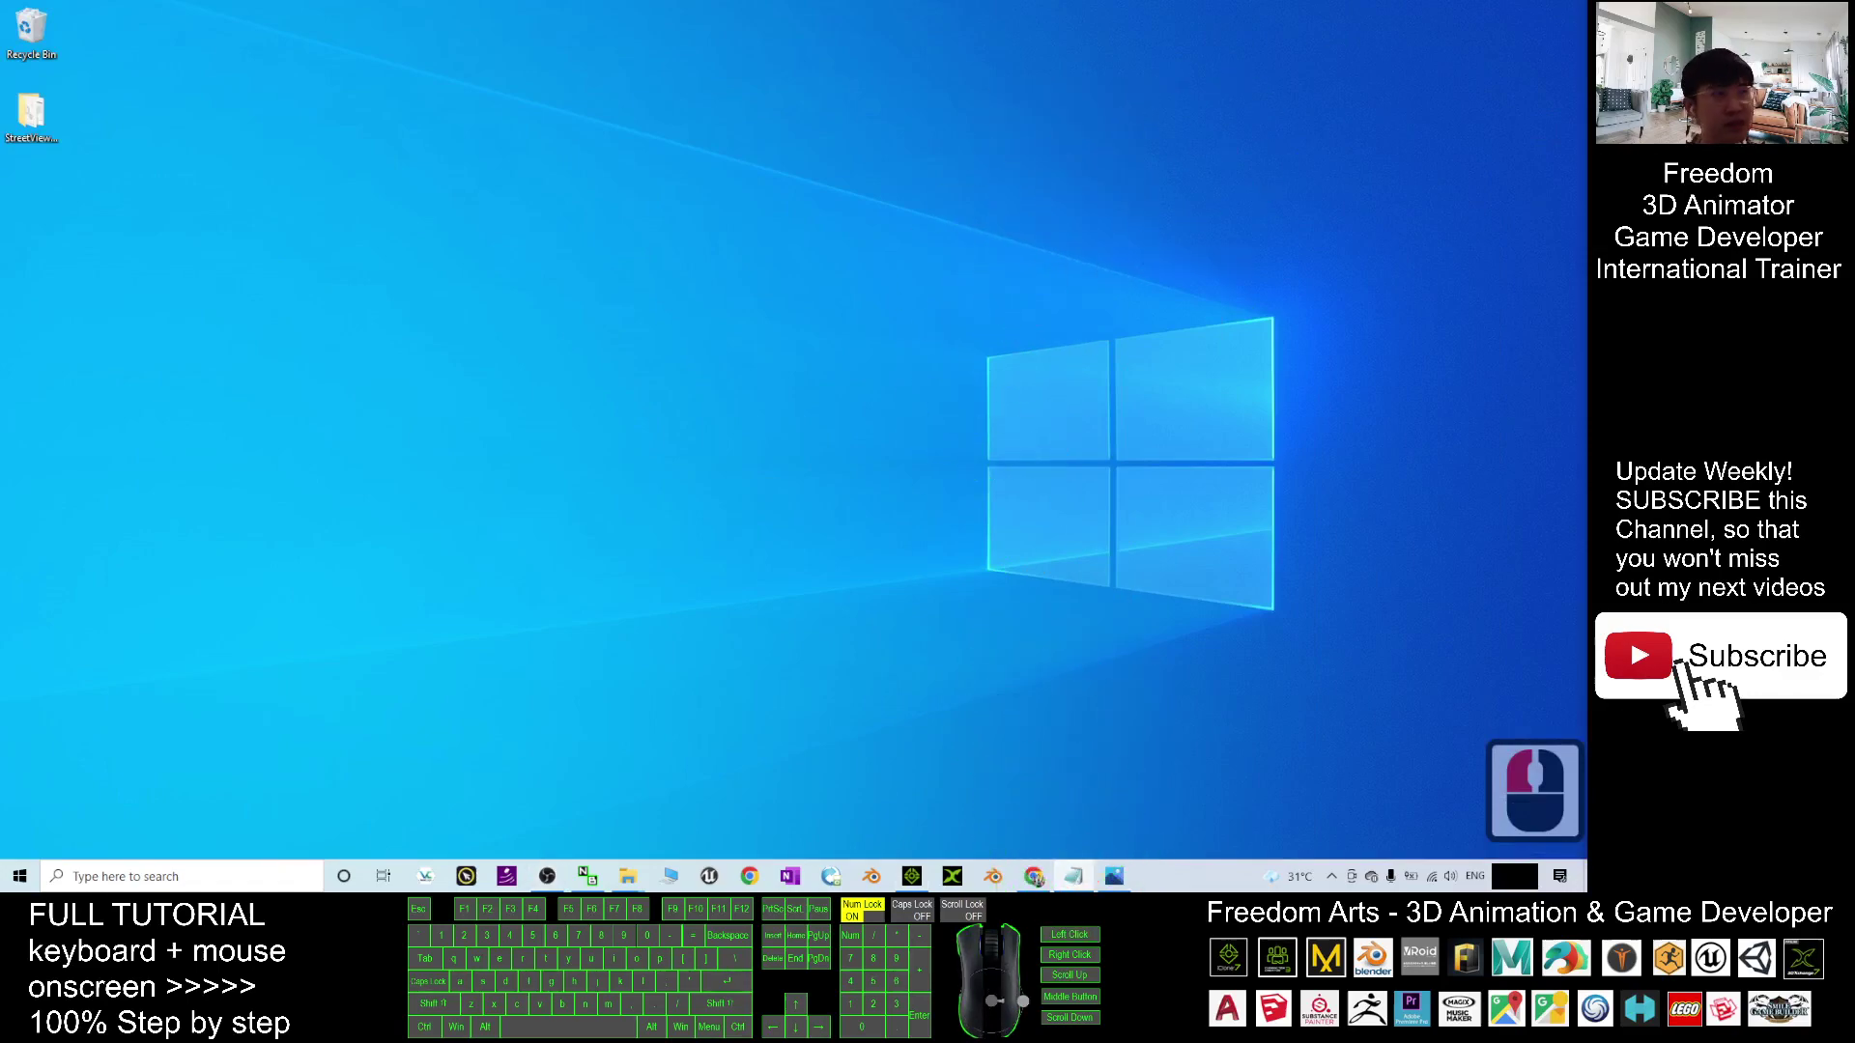
{"action": "left_click_drag", "start_coordinate": [1408, 165], "coordinate": [1072, 101]}
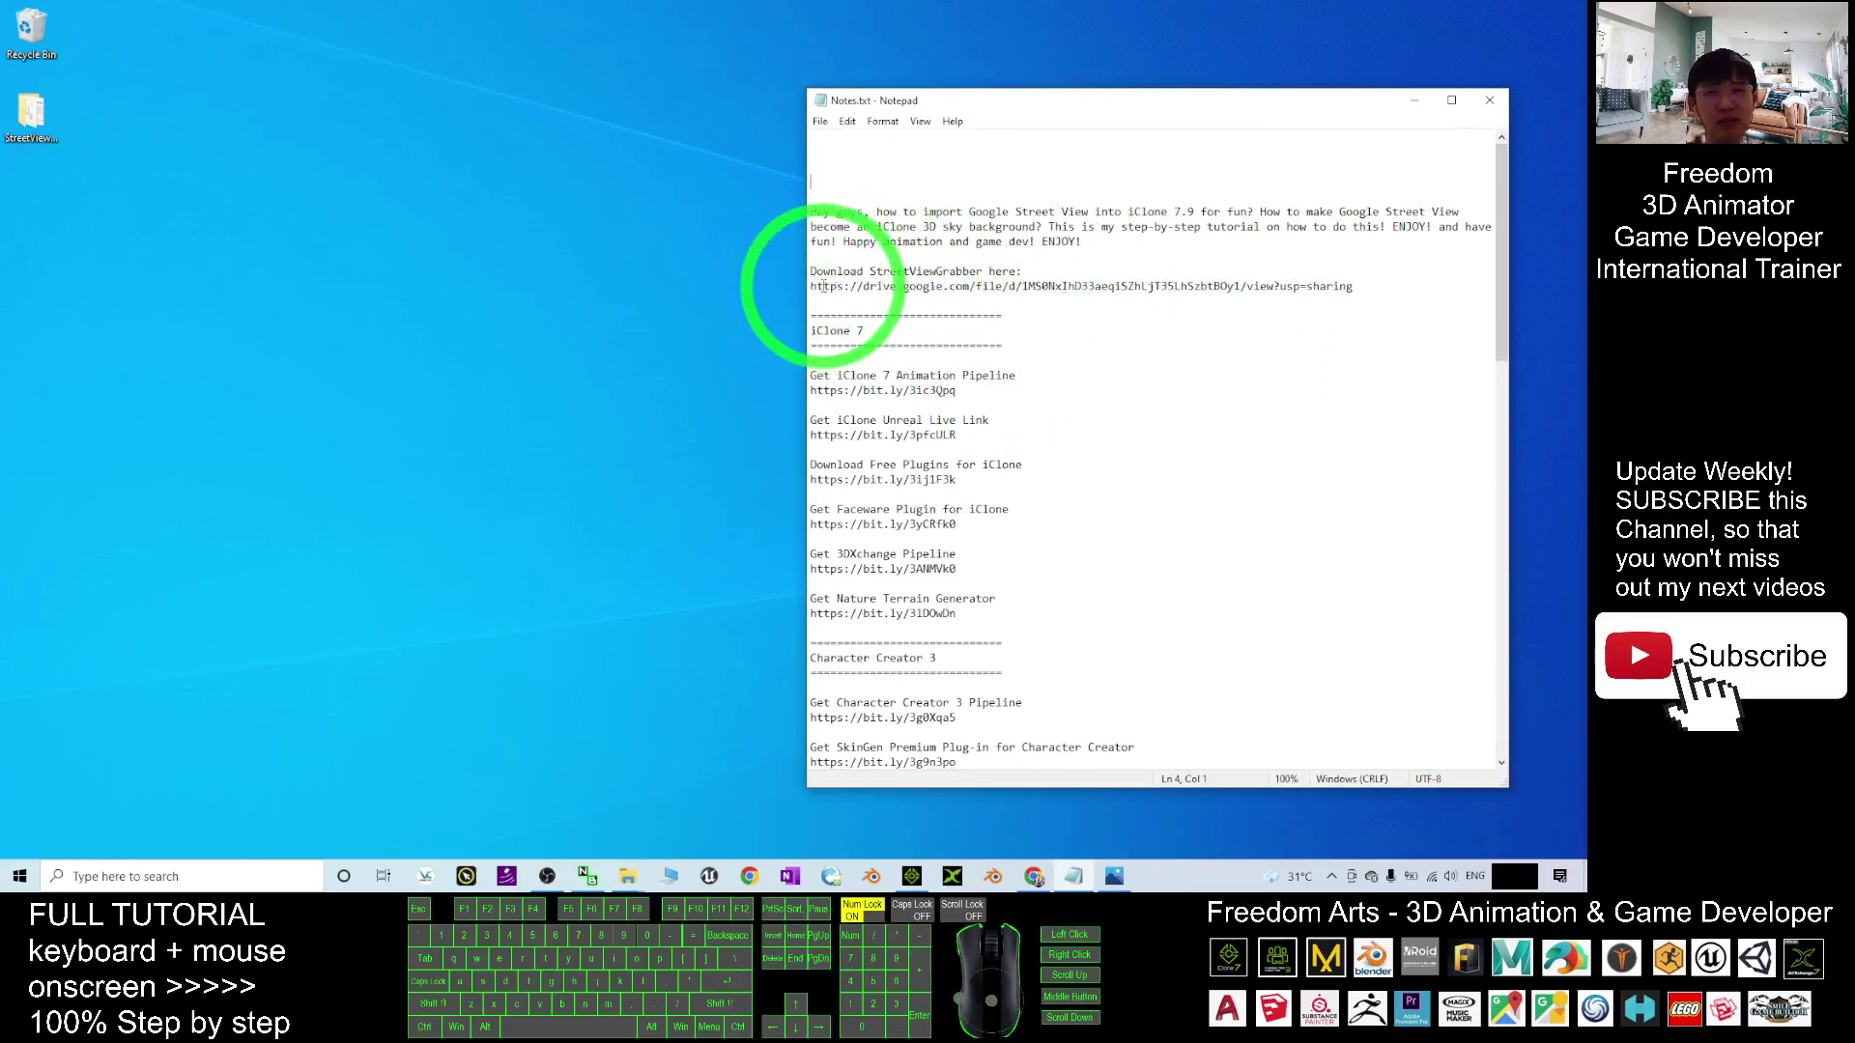
{"action": "left_click_drag", "start_coordinate": [812, 286], "coordinate": [1372, 286]}
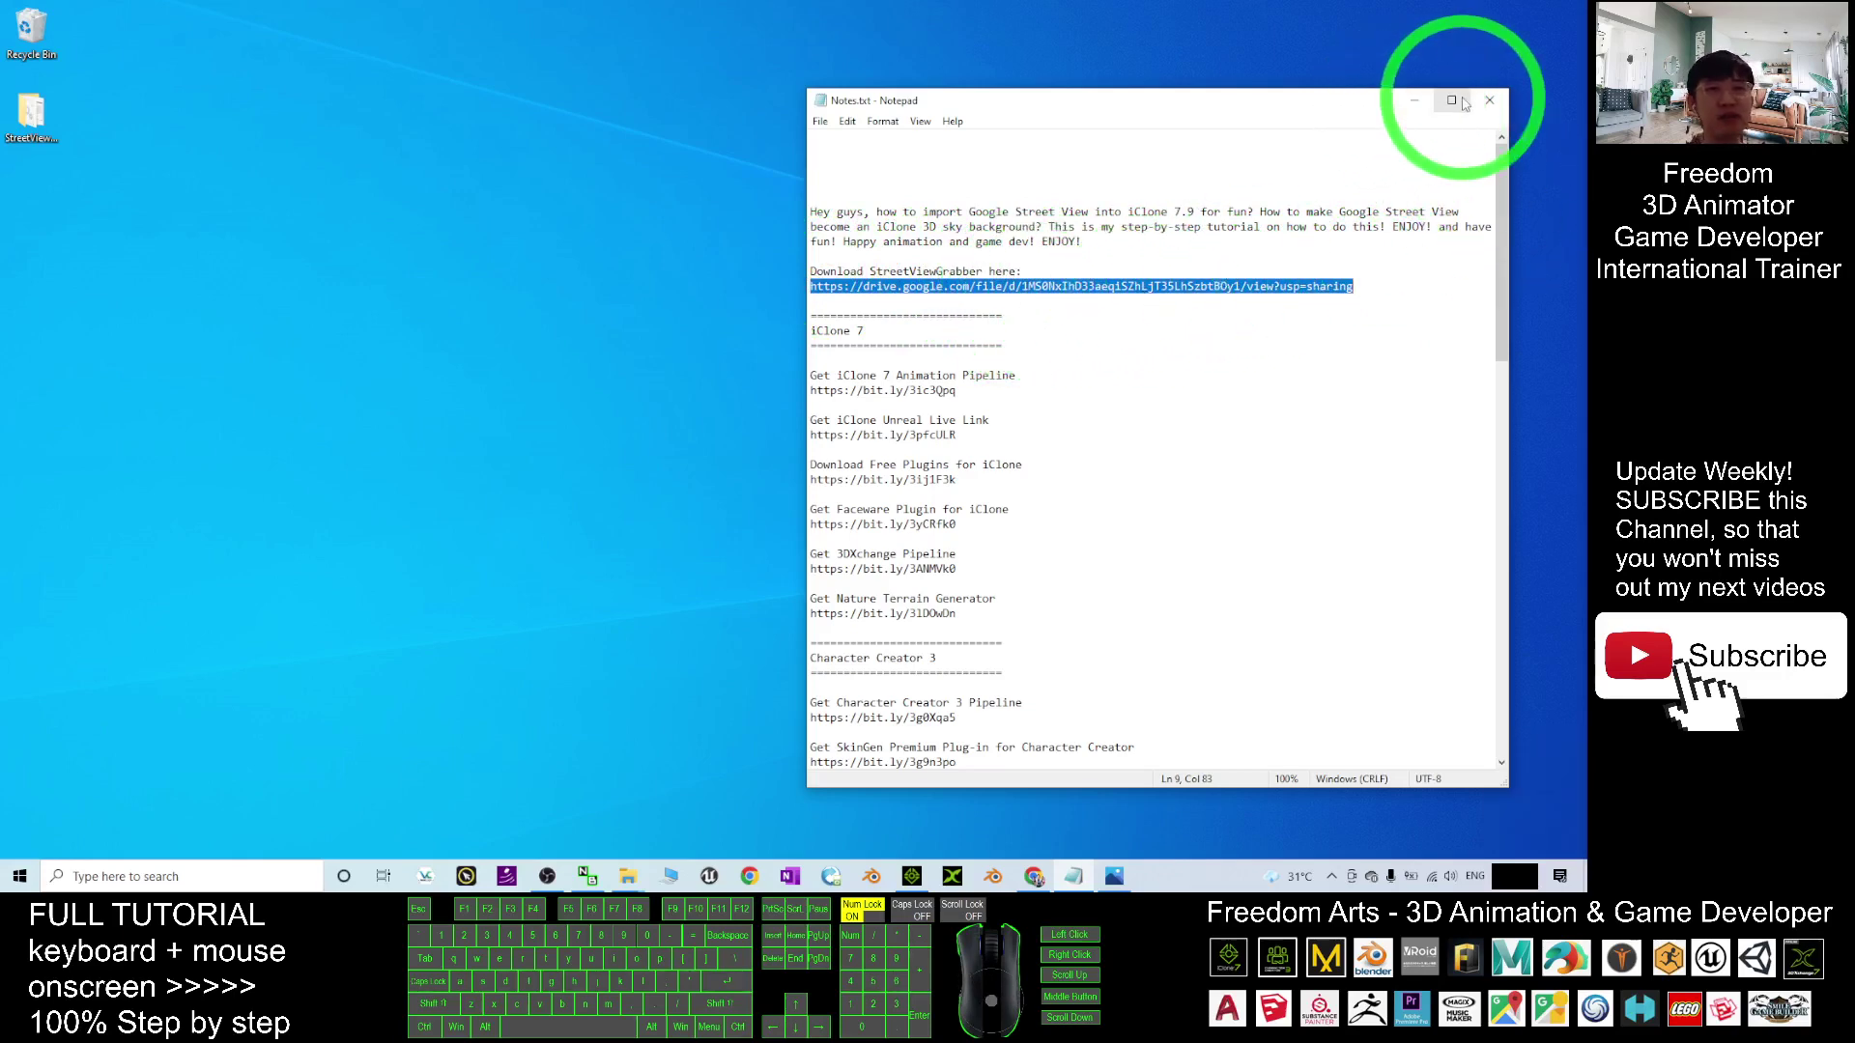
Minimize Notepad and open the StreetViewGrabber desktop folder, moving its window to the right
{"action": "left_click", "coordinate": [1413, 100]}
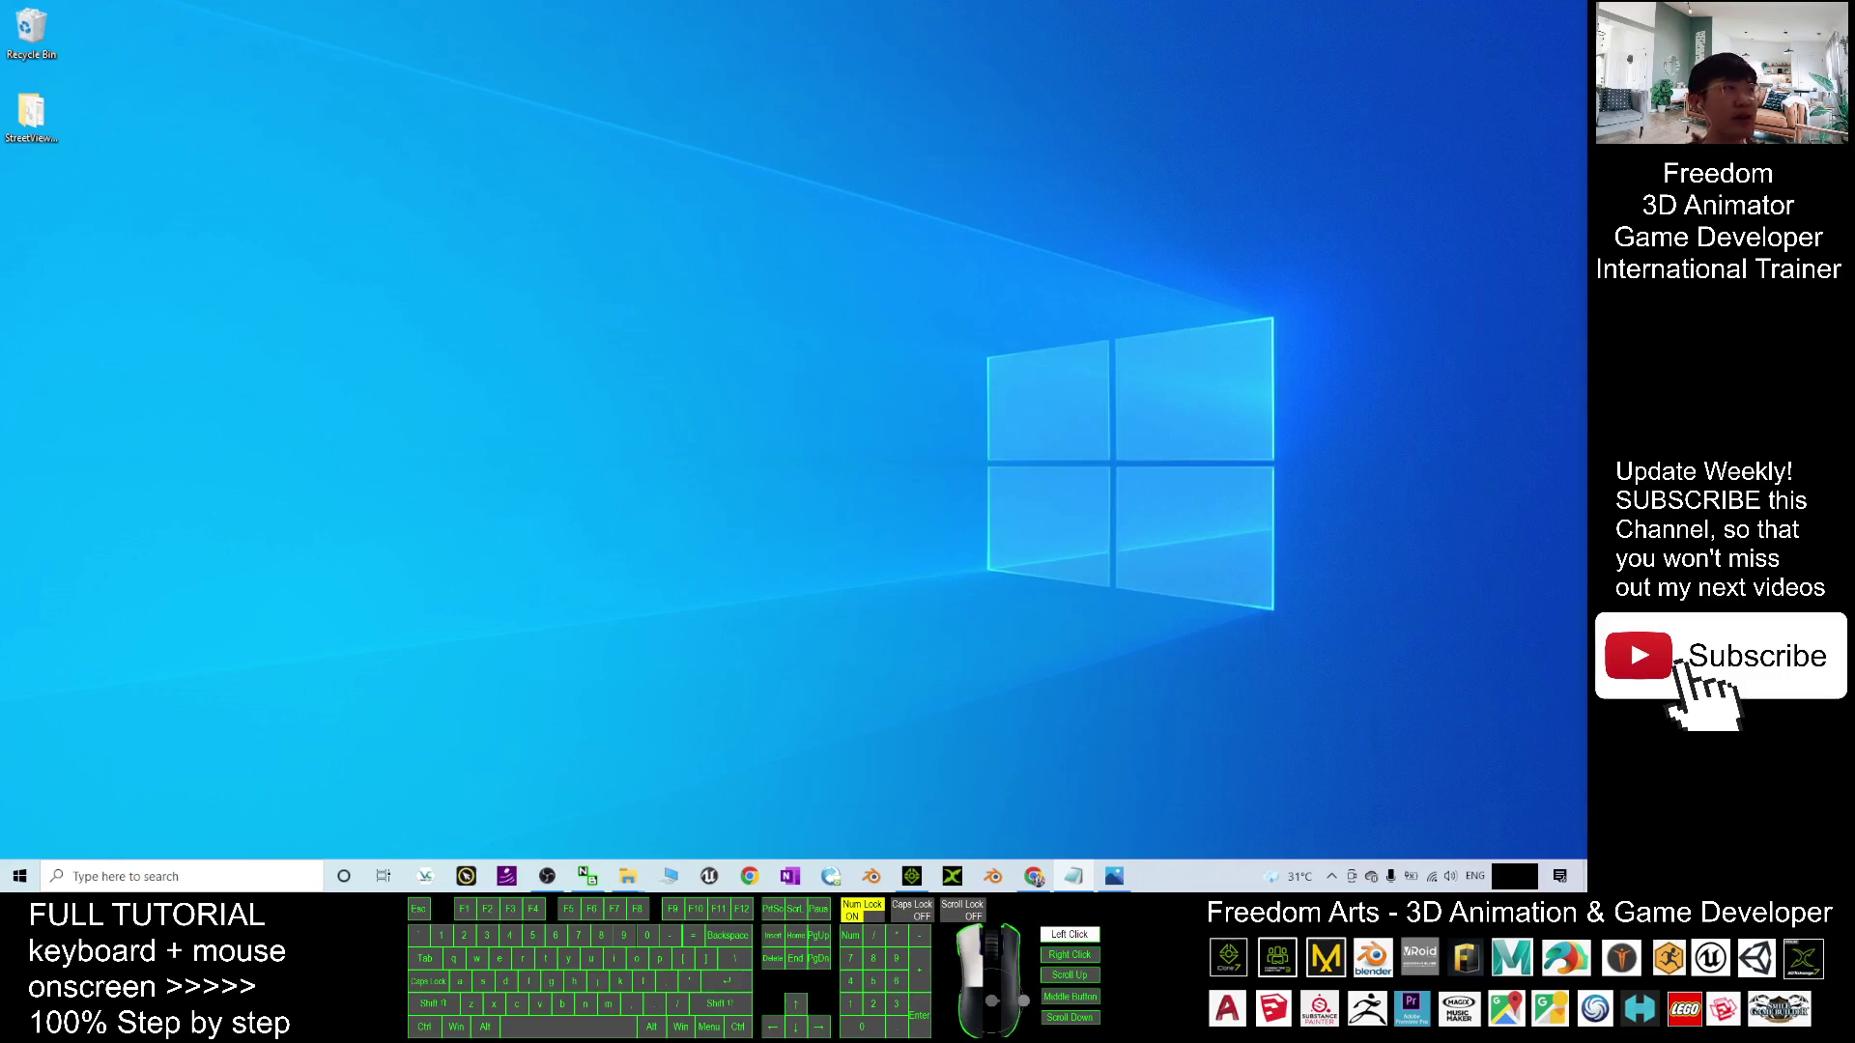
{"action": "left_click", "coordinate": [44, 118]}
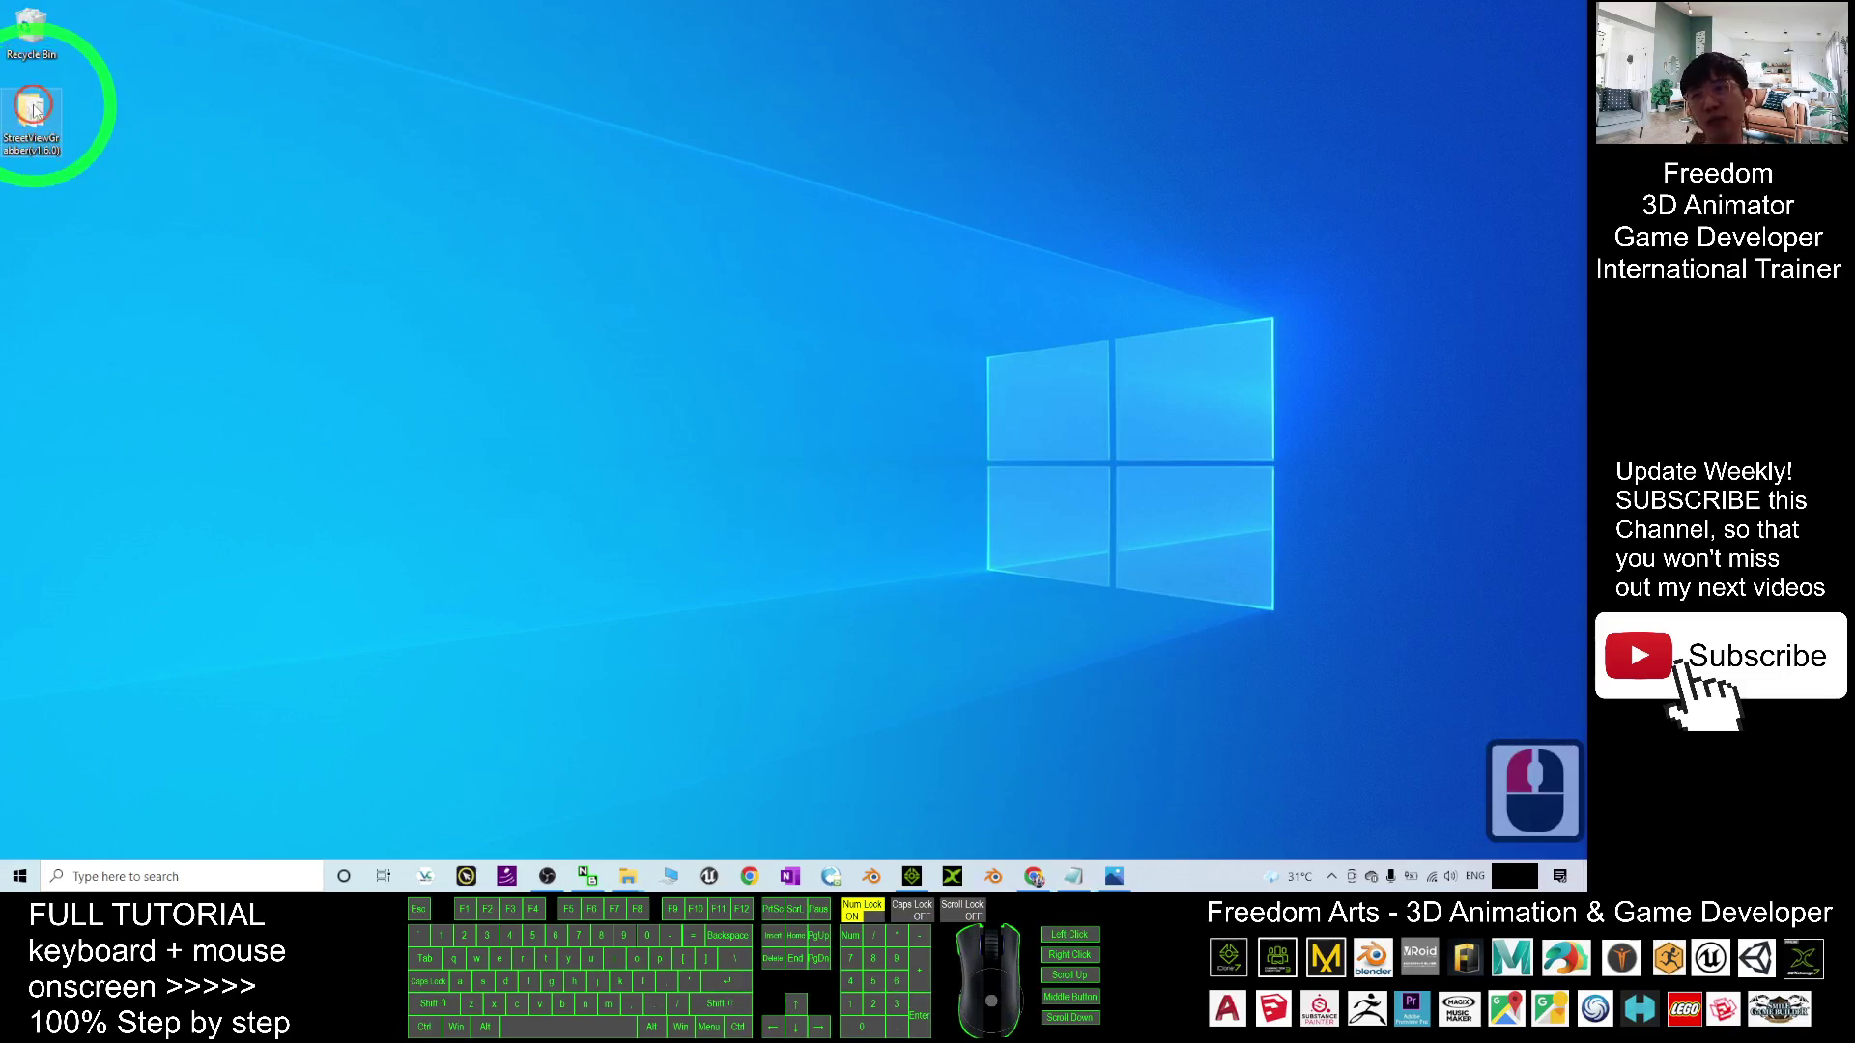
{"action": "double_click", "coordinate": [34, 111]}
{"action": "left_click_drag", "start_coordinate": [580, 114], "coordinate": [957, 114]}
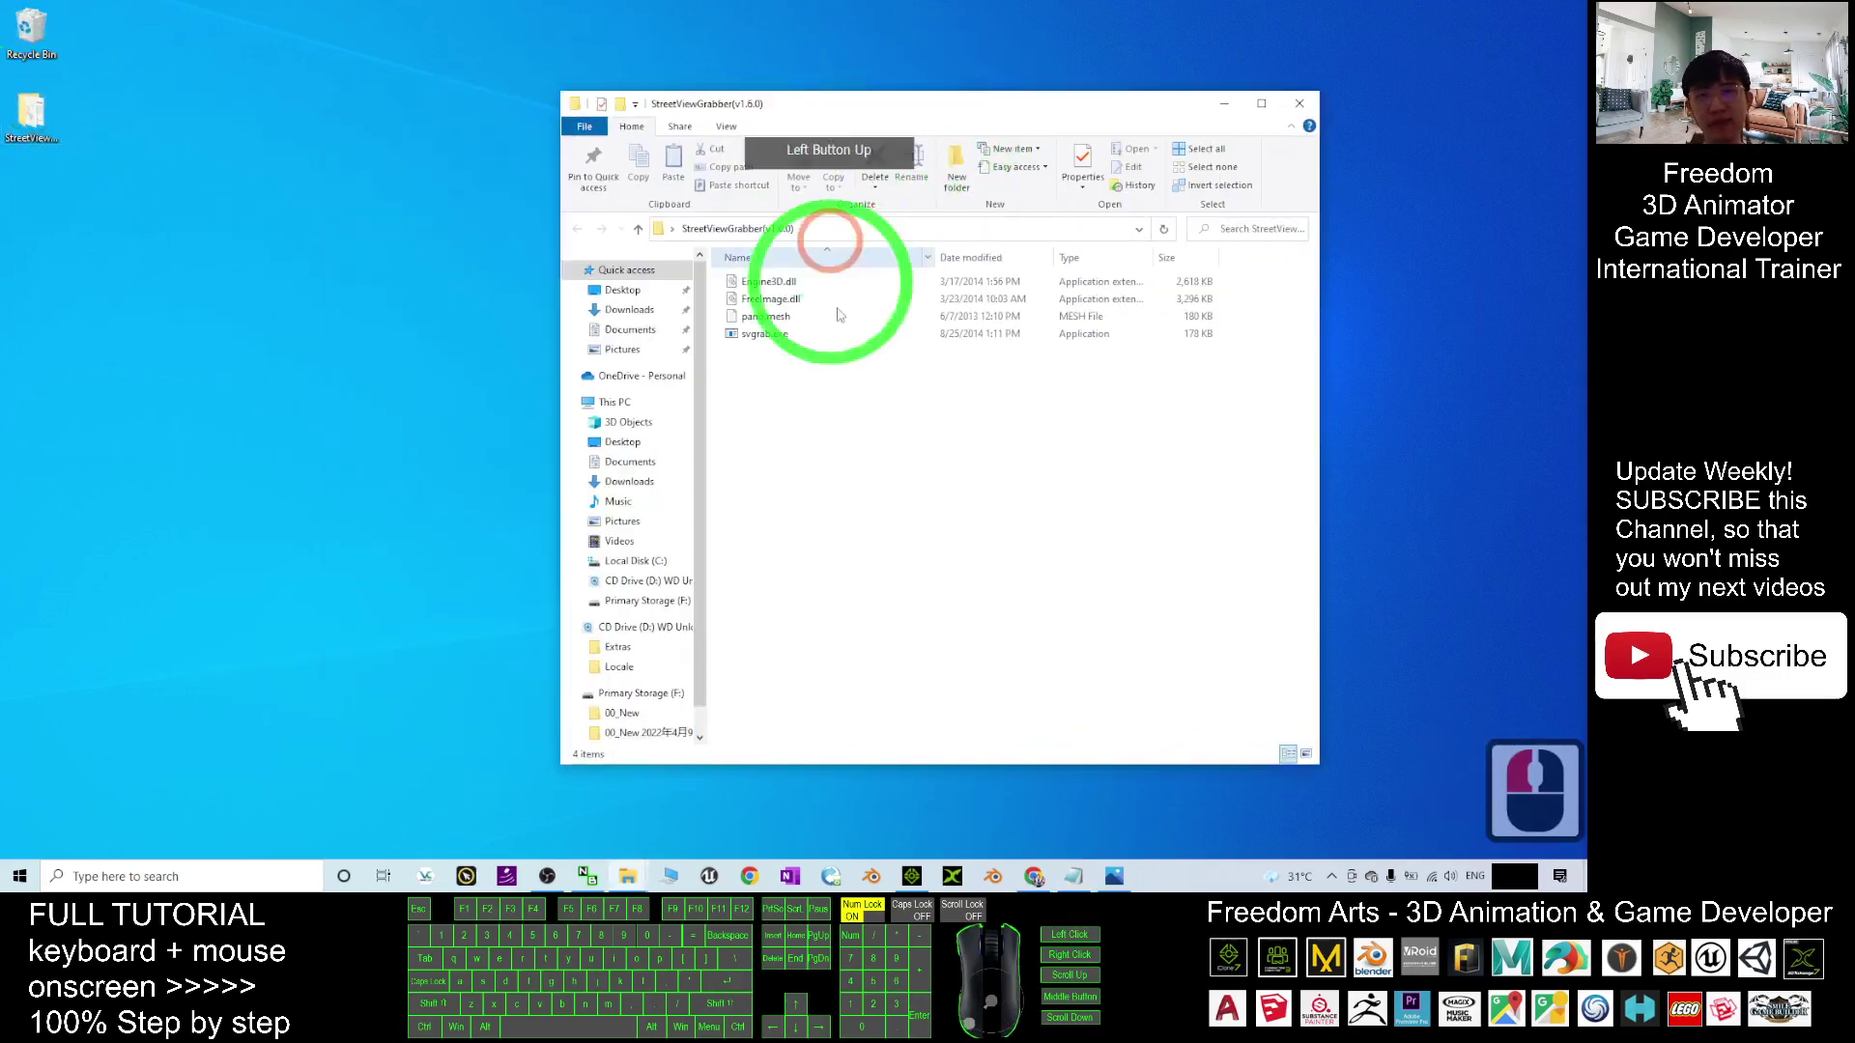
Inspect svgrab.exe among the folder's files
{"action": "left_click", "coordinate": [788, 339]}
{"action": "left_click", "coordinate": [1060, 661]}
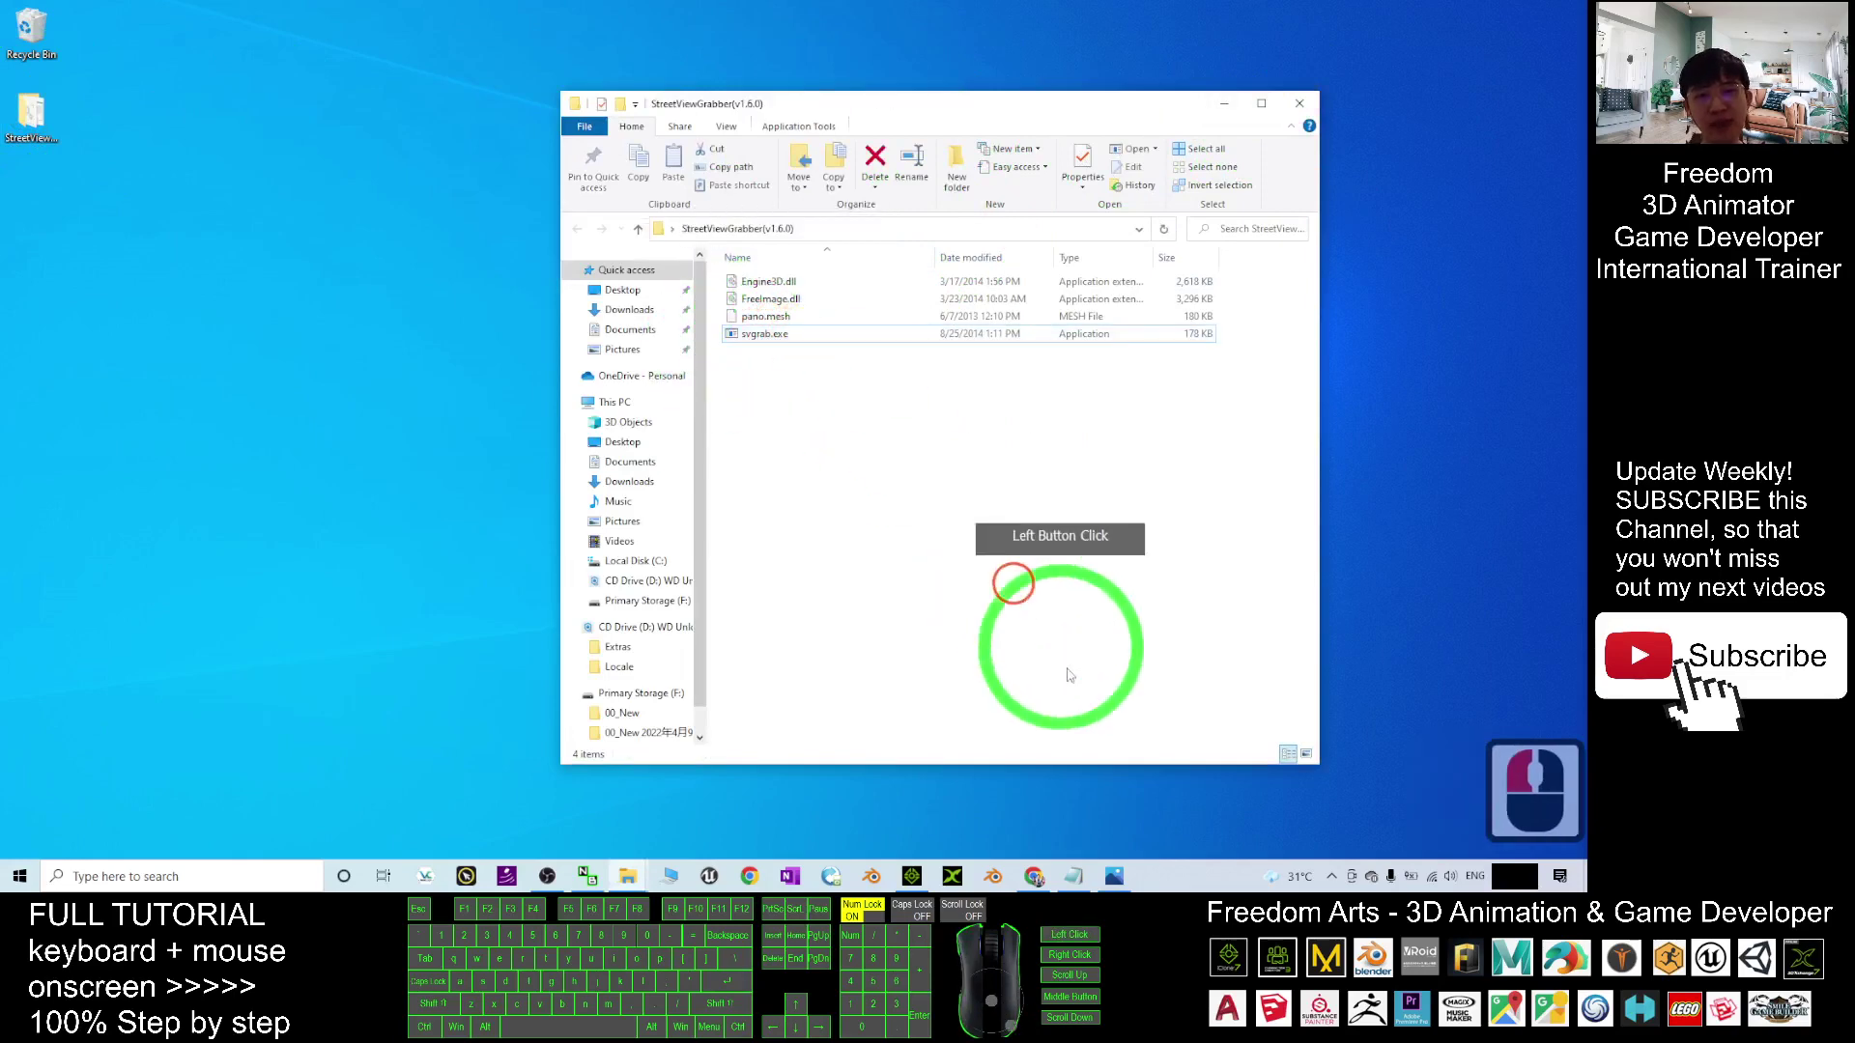
{"action": "left_click", "coordinate": [1033, 878]}
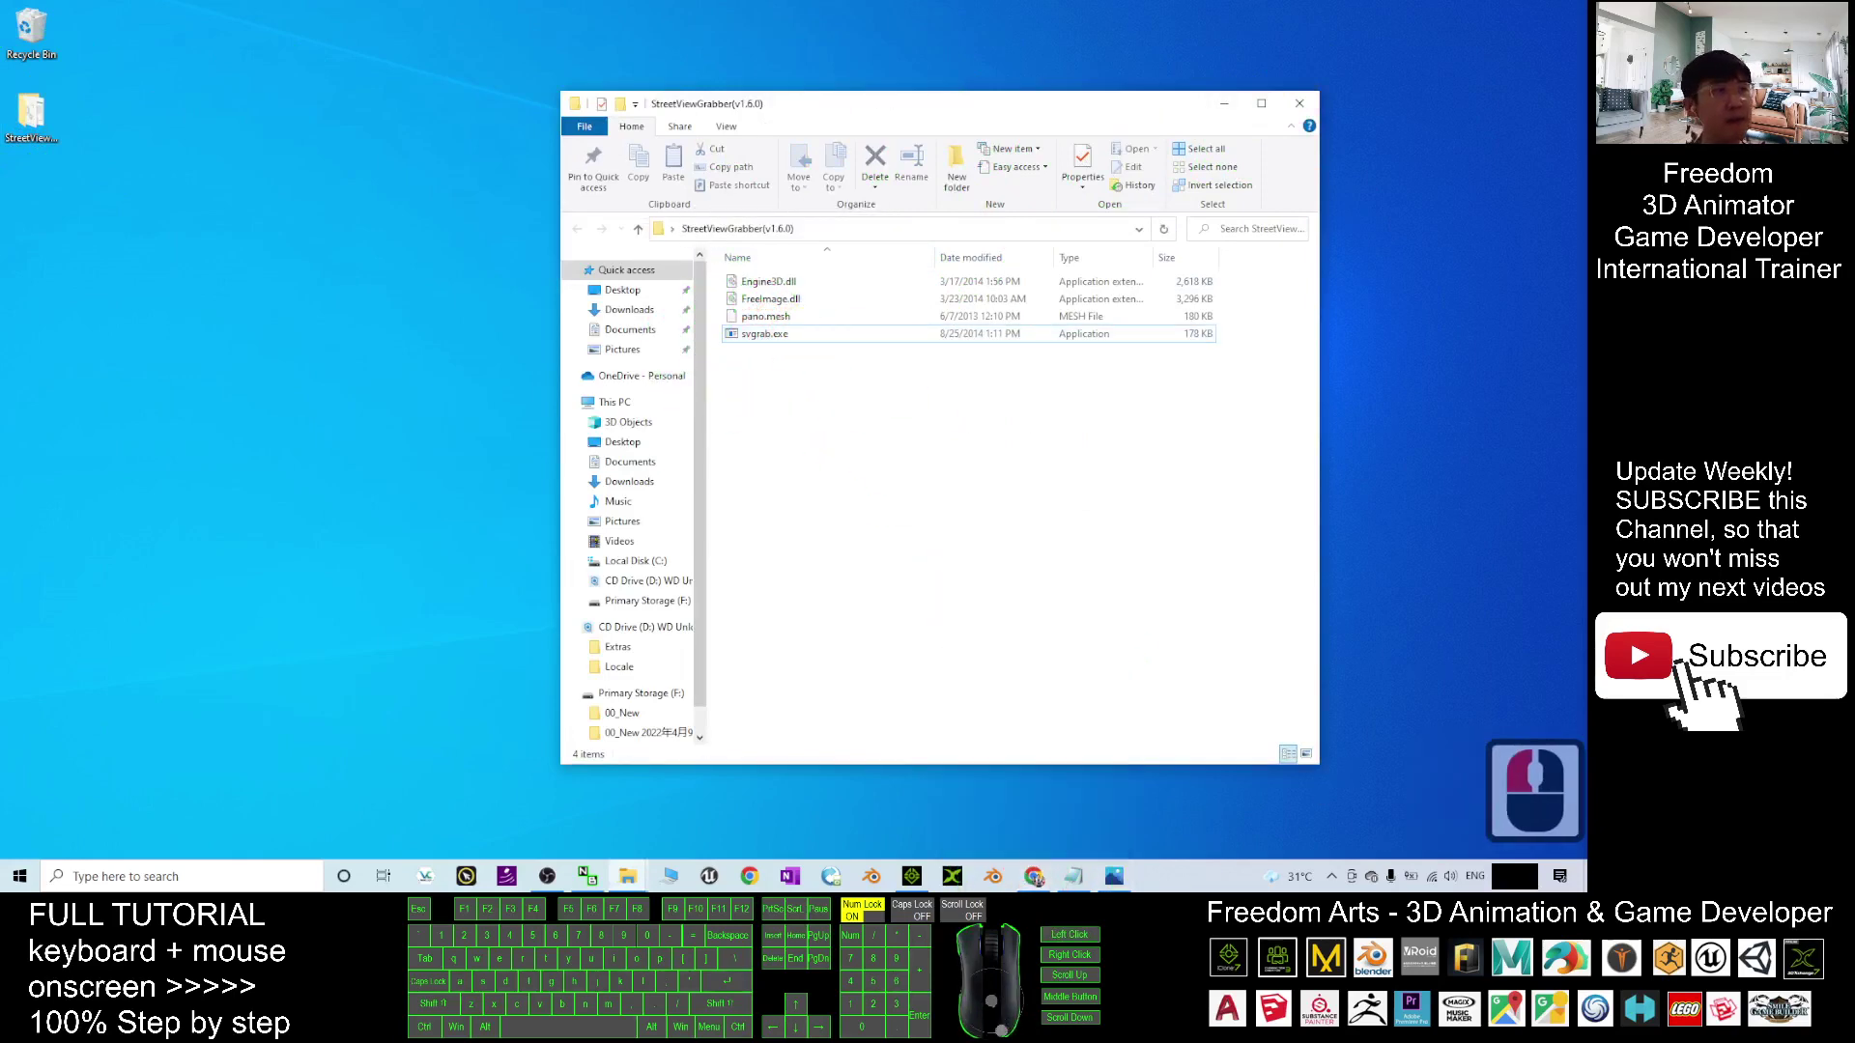
{"action": "left_click", "coordinate": [964, 549]}
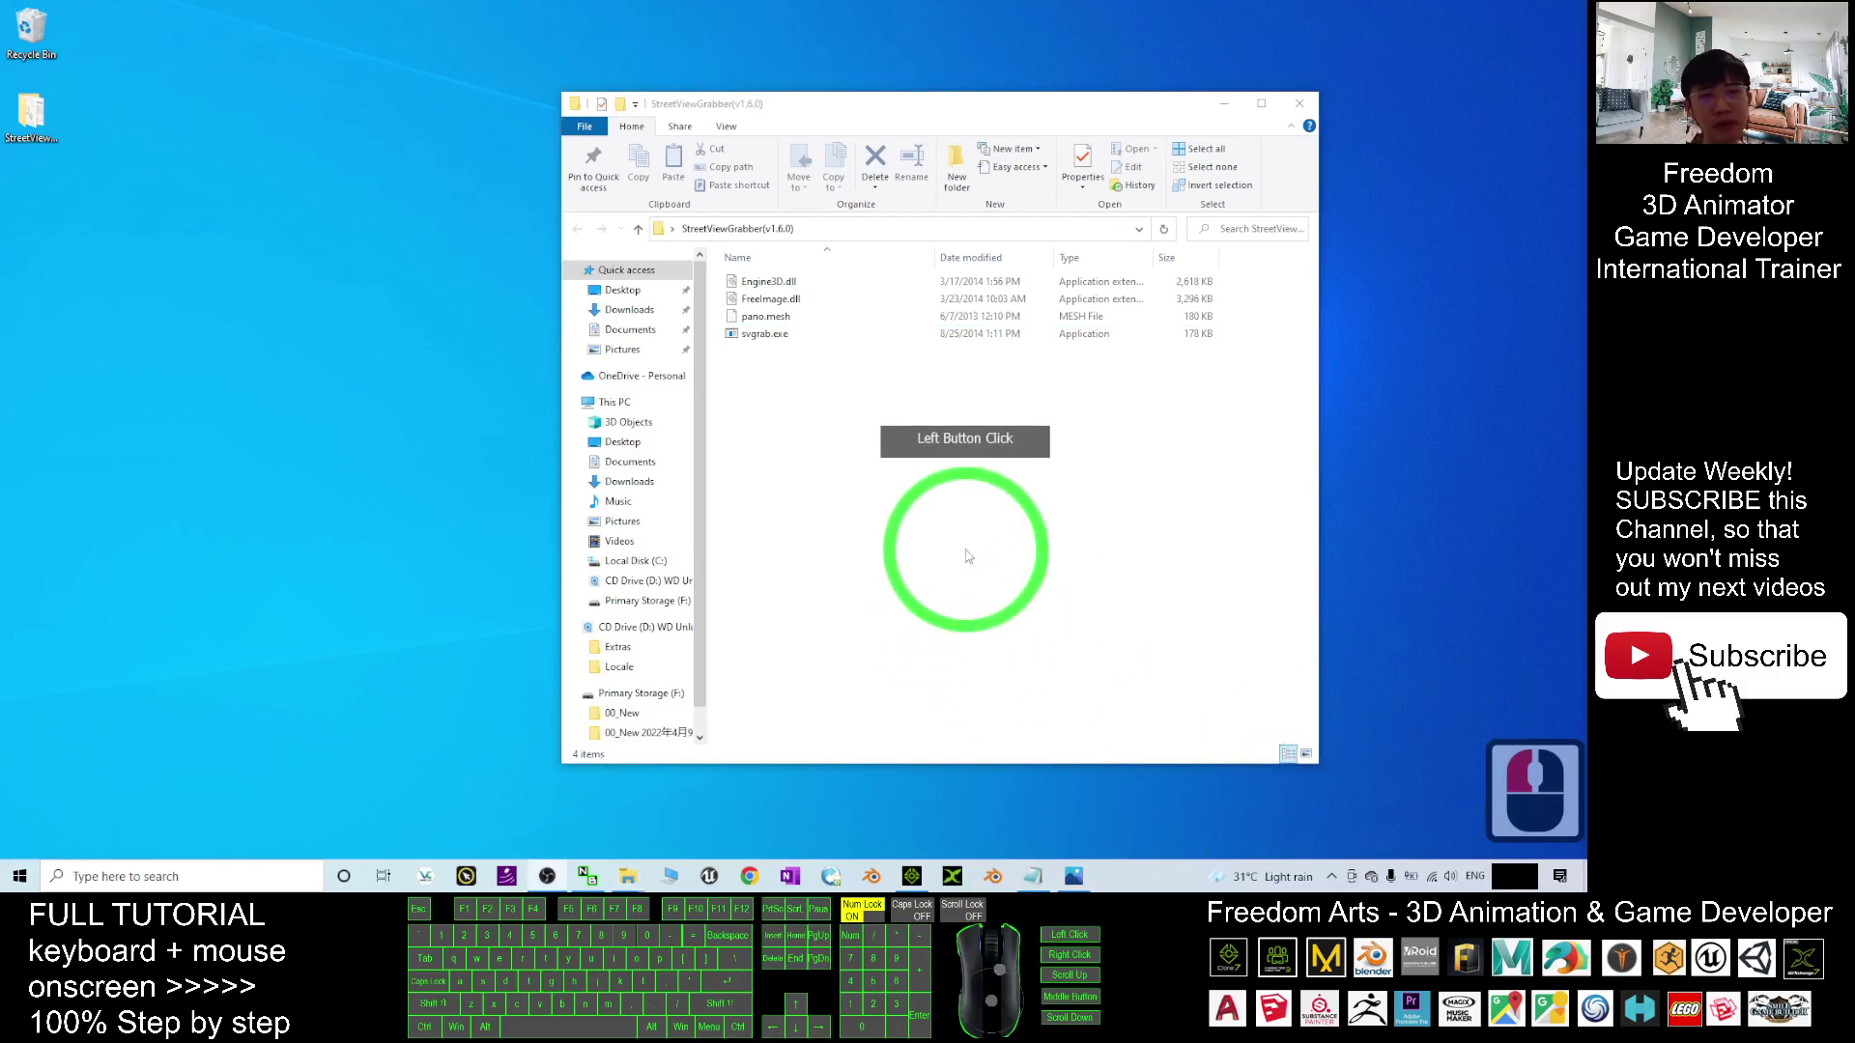
Launch Chrome with your profile and search Google for 'street view google'
{"action": "left_click", "coordinate": [750, 876]}
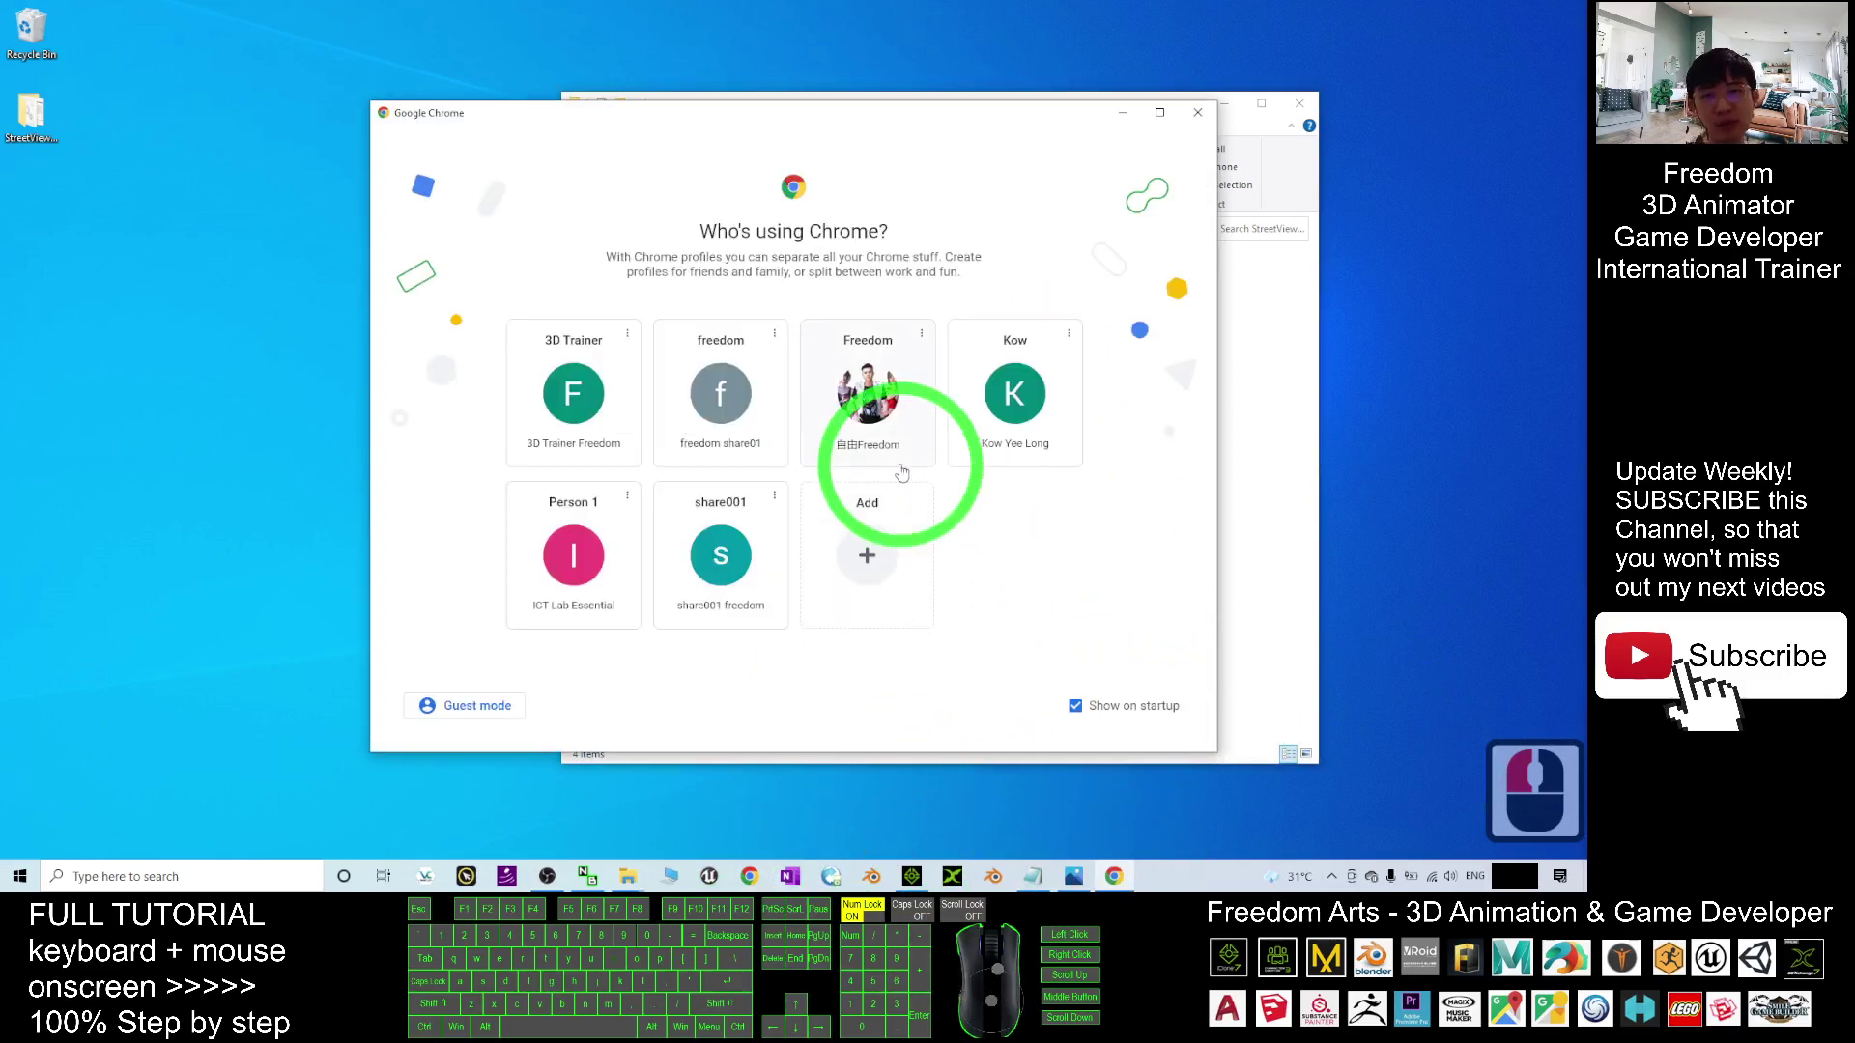
{"action": "left_click", "coordinate": [882, 435]}
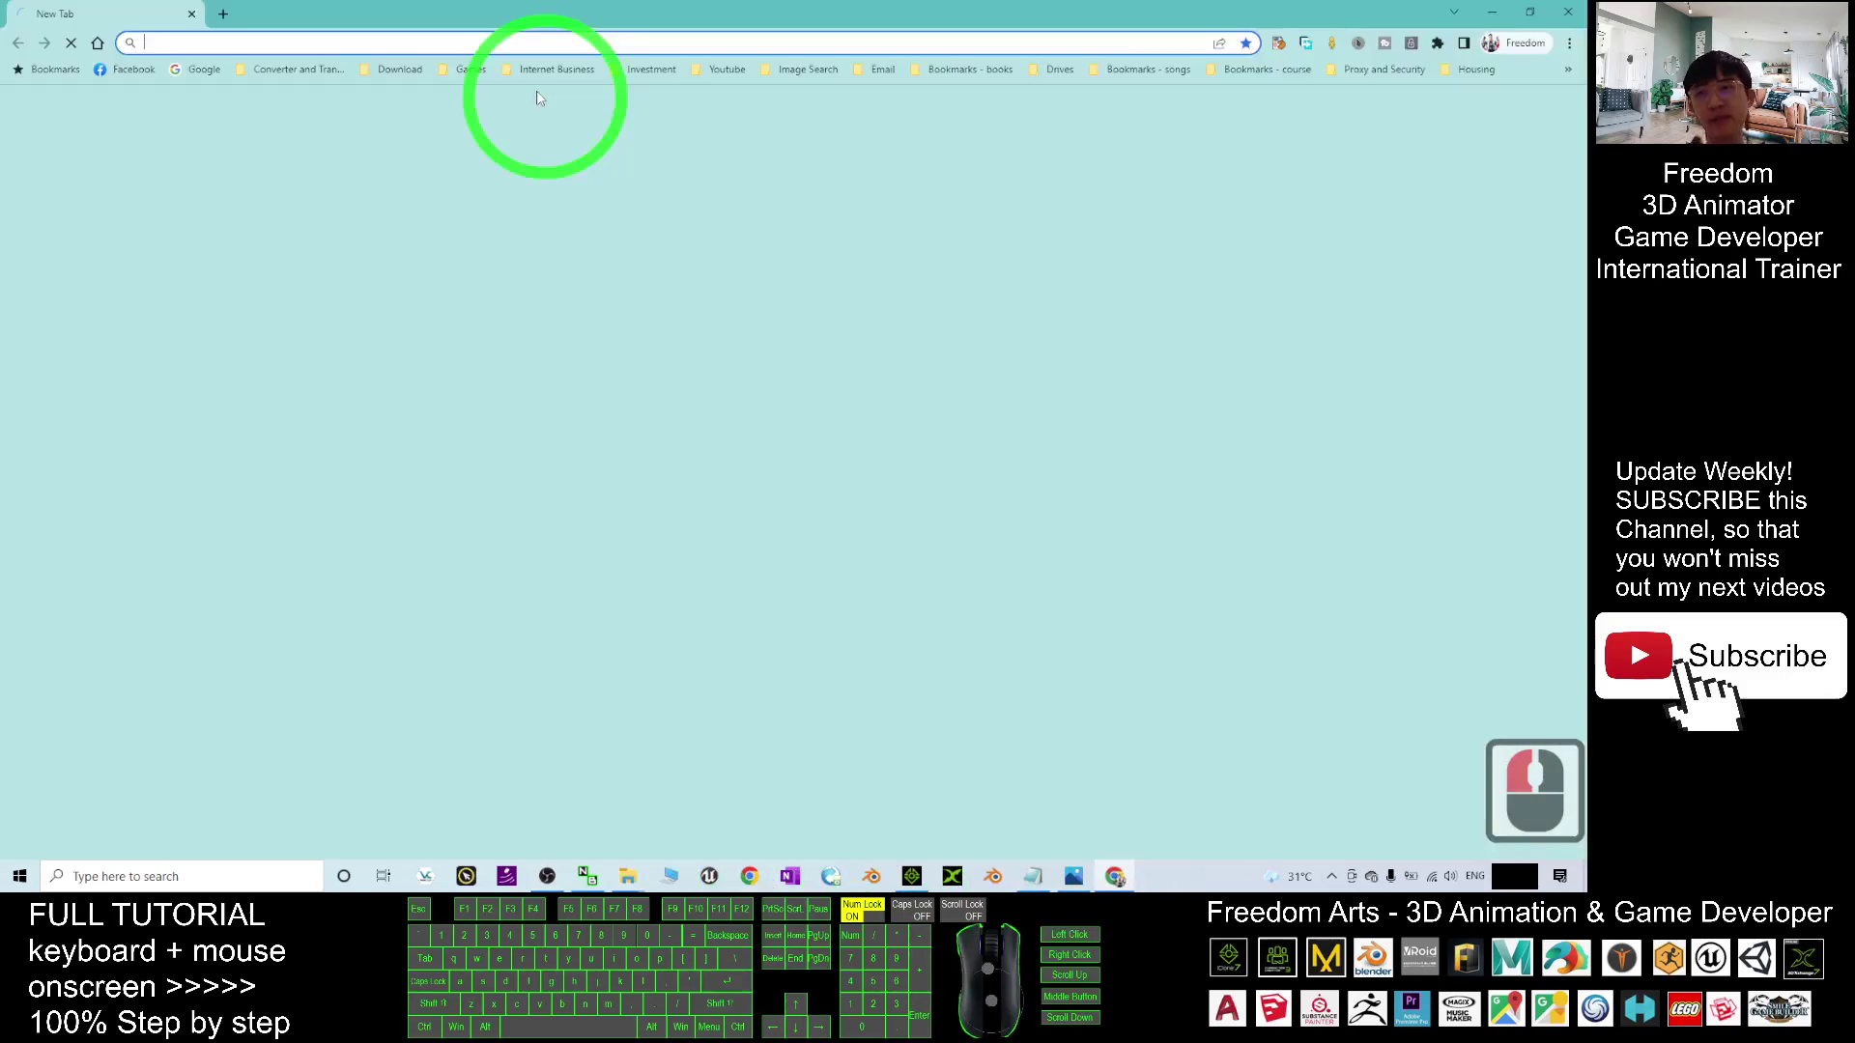
{"action": "type", "text": "streetview"}
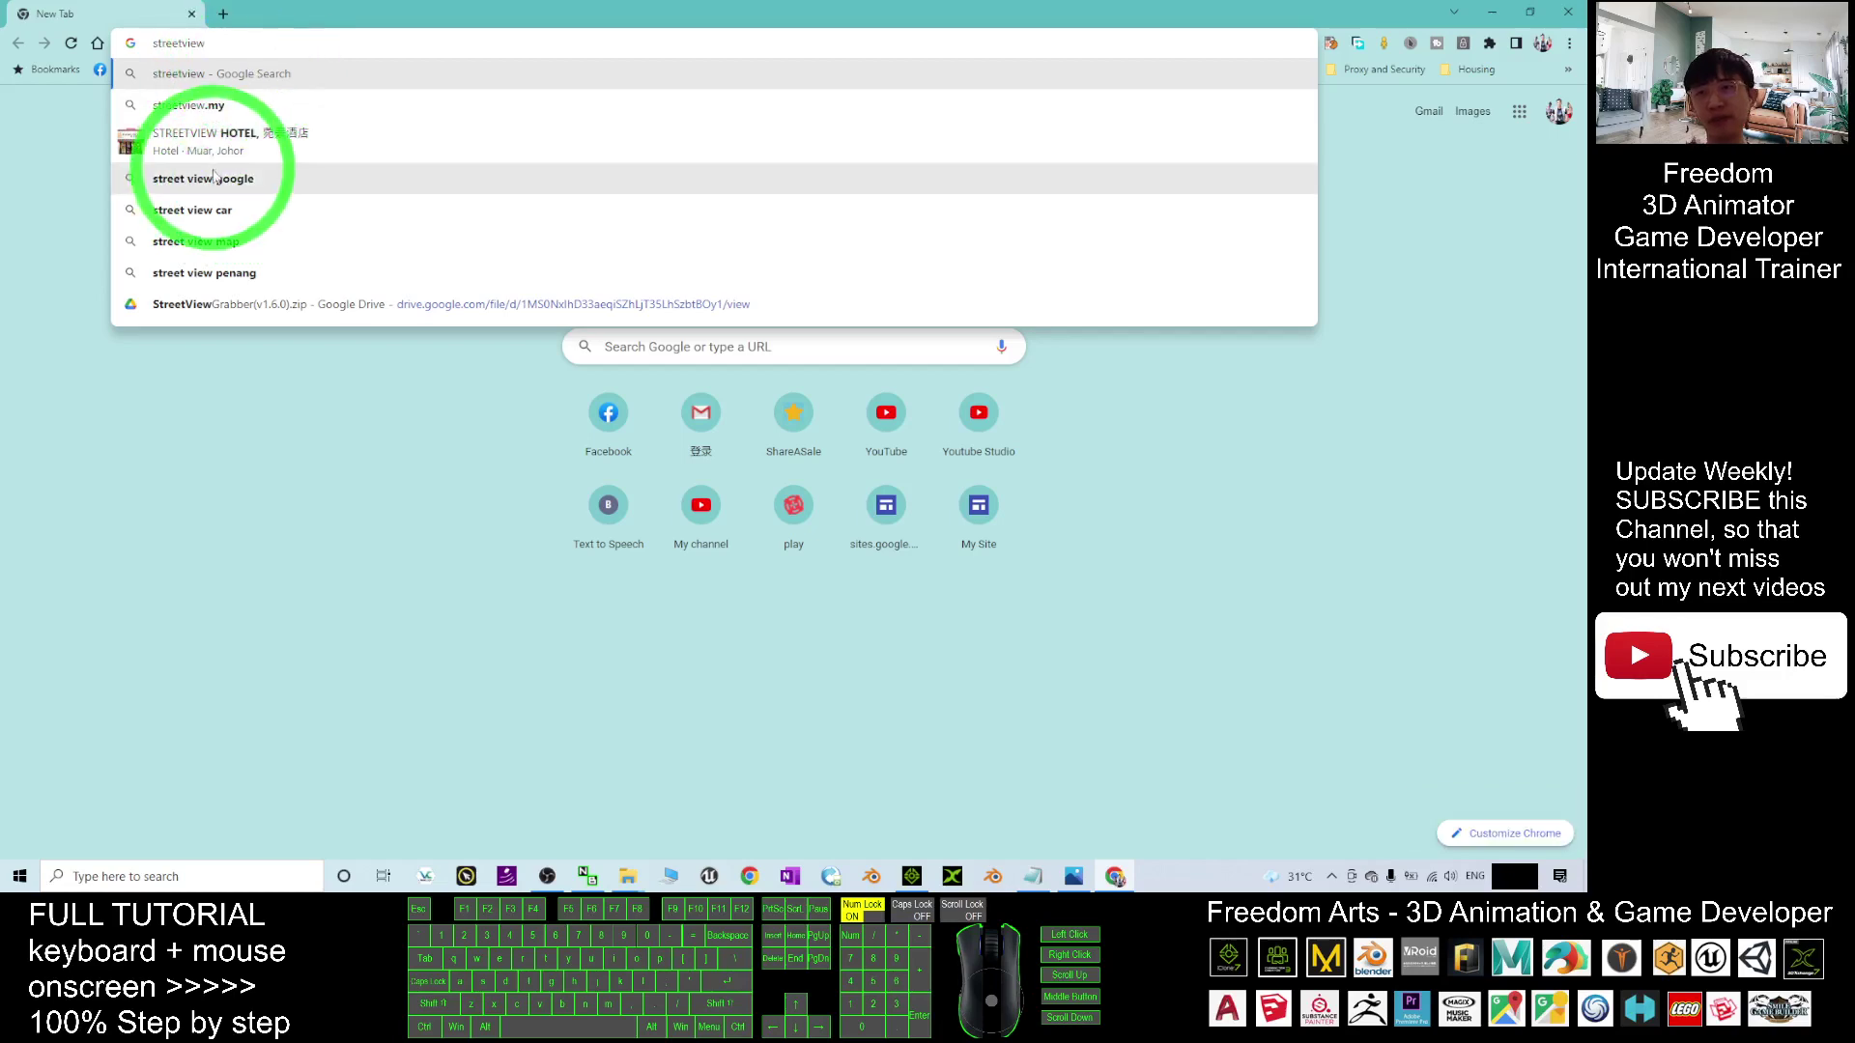
{"action": "left_click", "coordinate": [218, 184]}
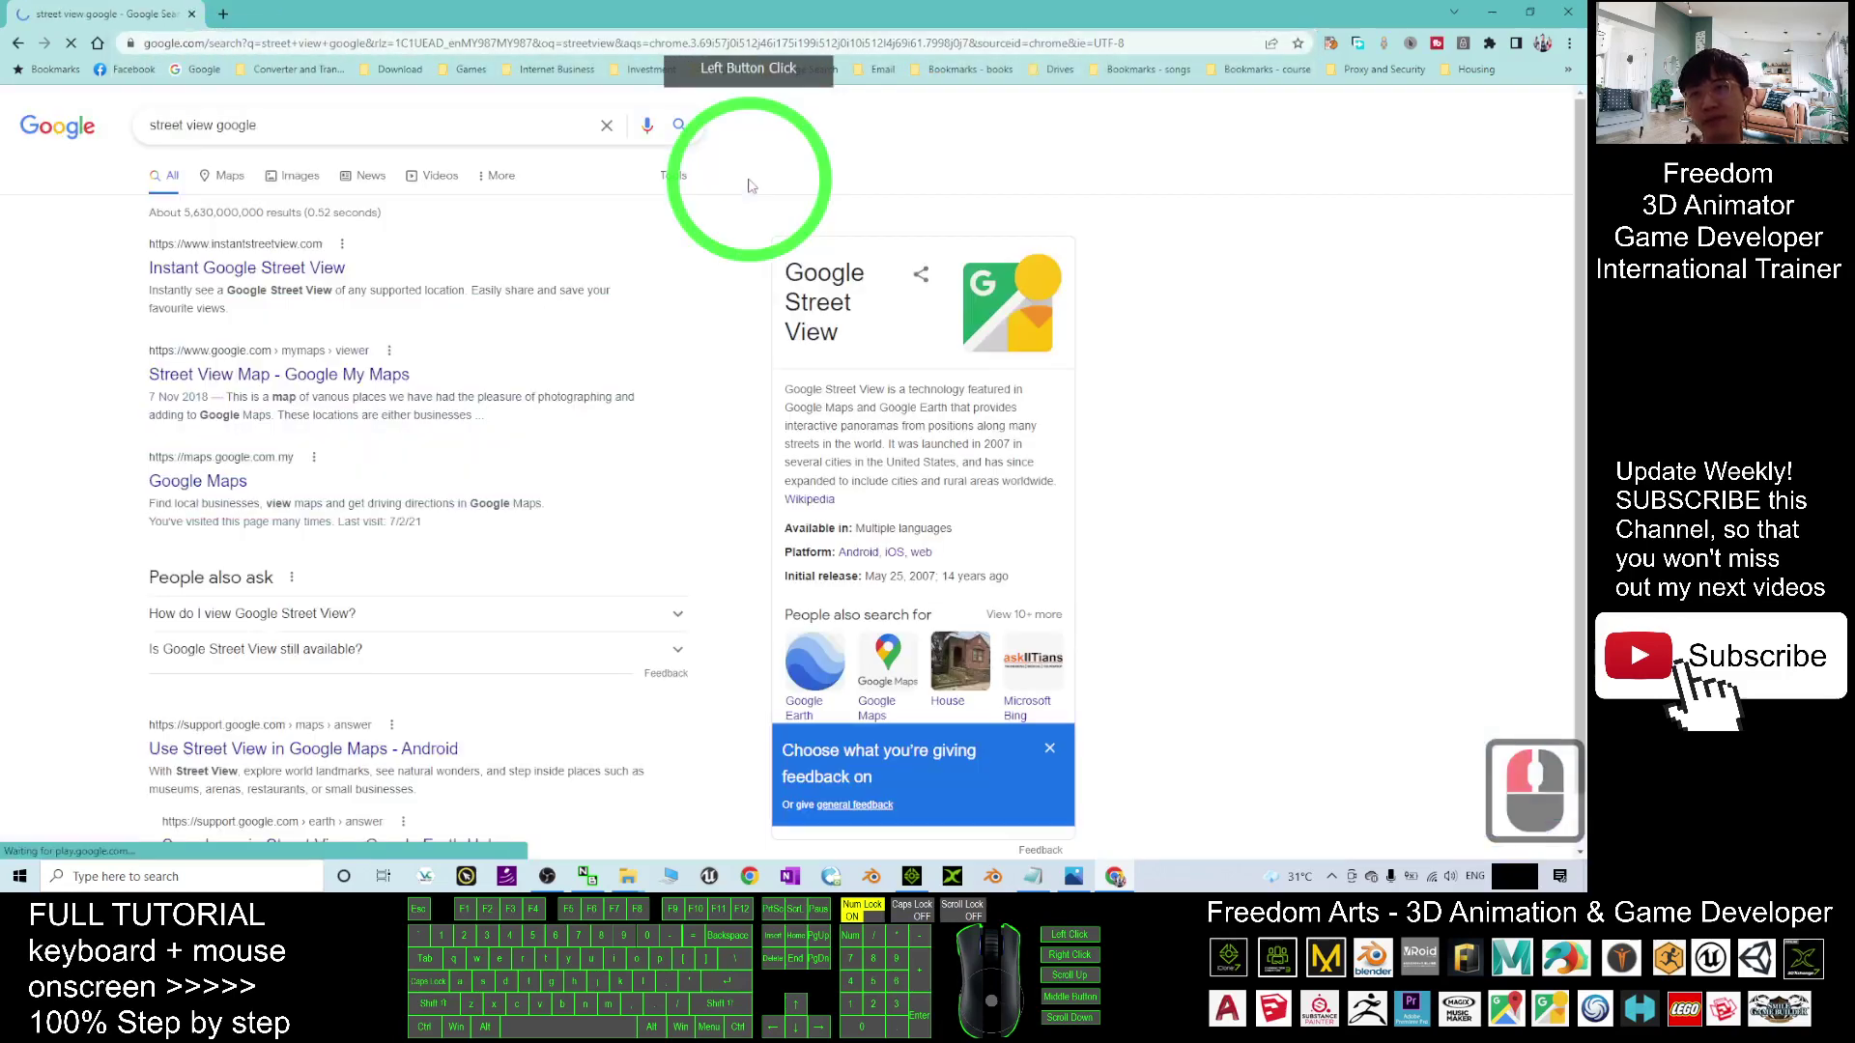
{"action": "left_click_drag", "start_coordinate": [253, 123], "coordinate": [253, 14]}
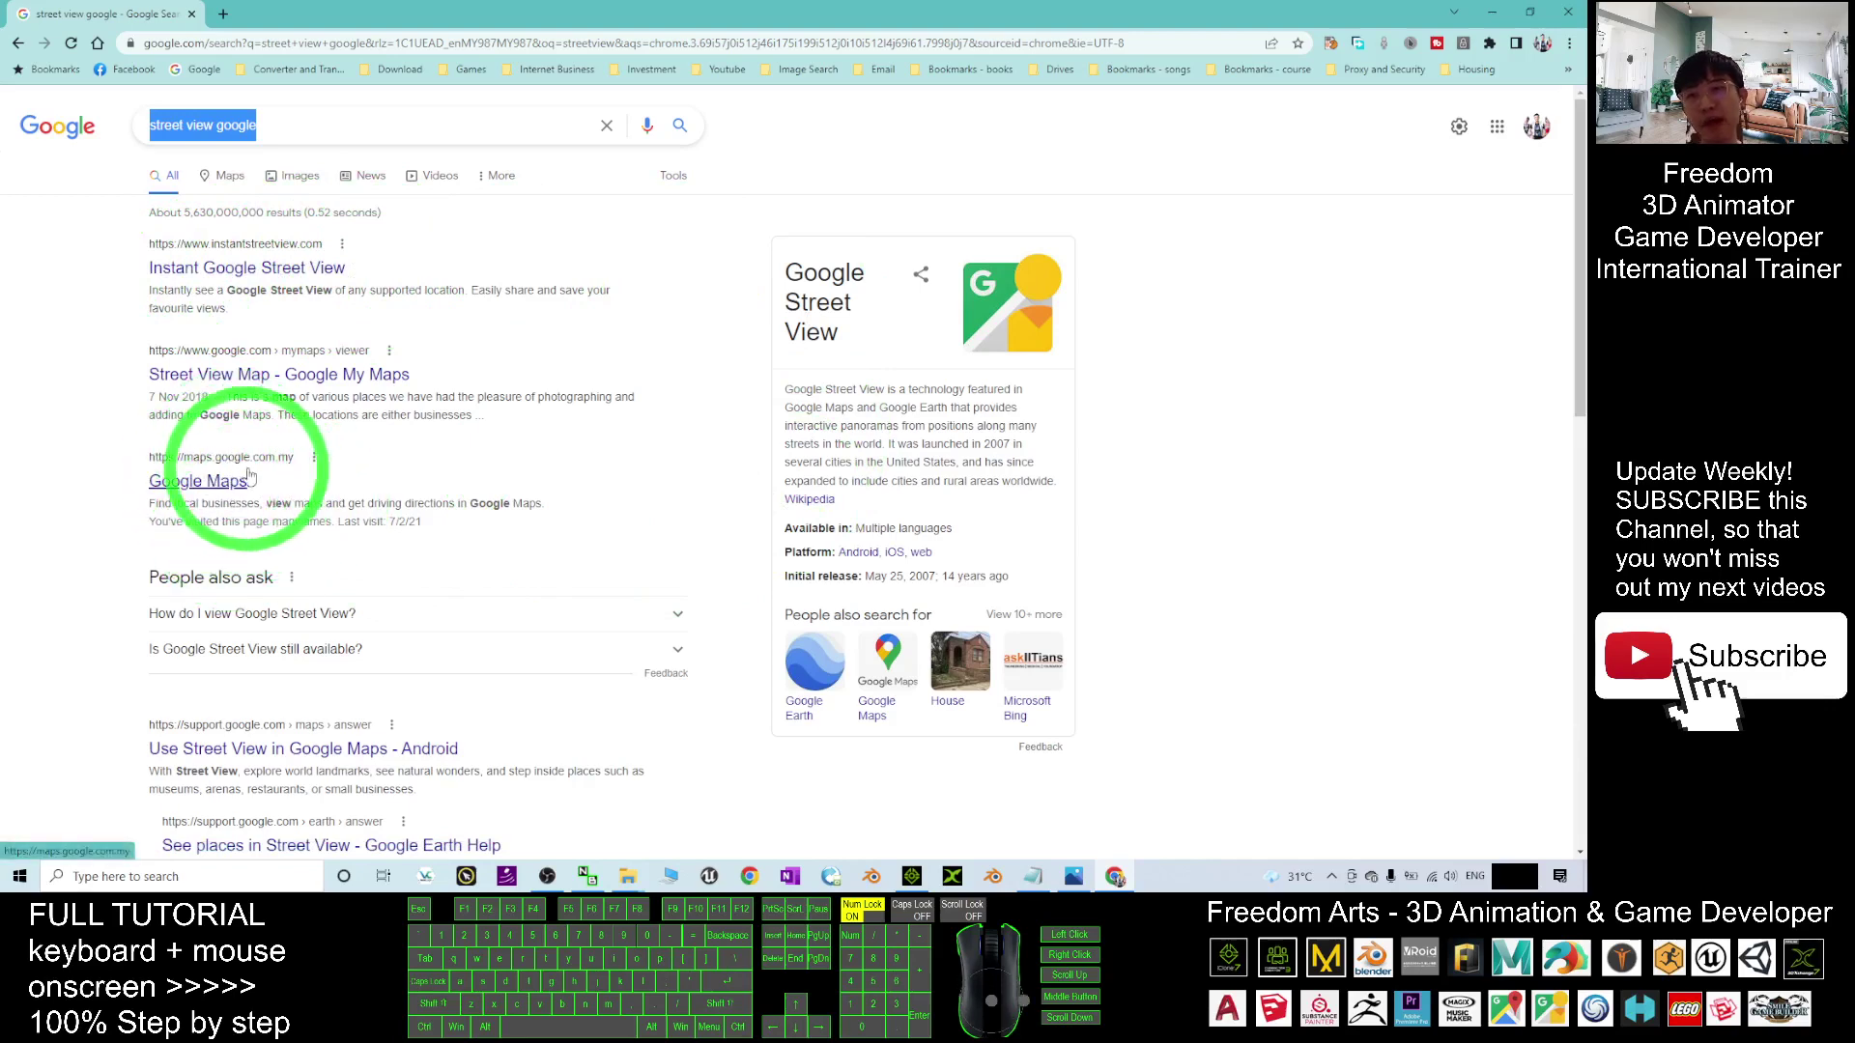
Go to maps.google.com and pan the map toward Singapore
{"action": "left_click", "coordinate": [311, 47]}
{"action": "type", "text": "maps.google."}
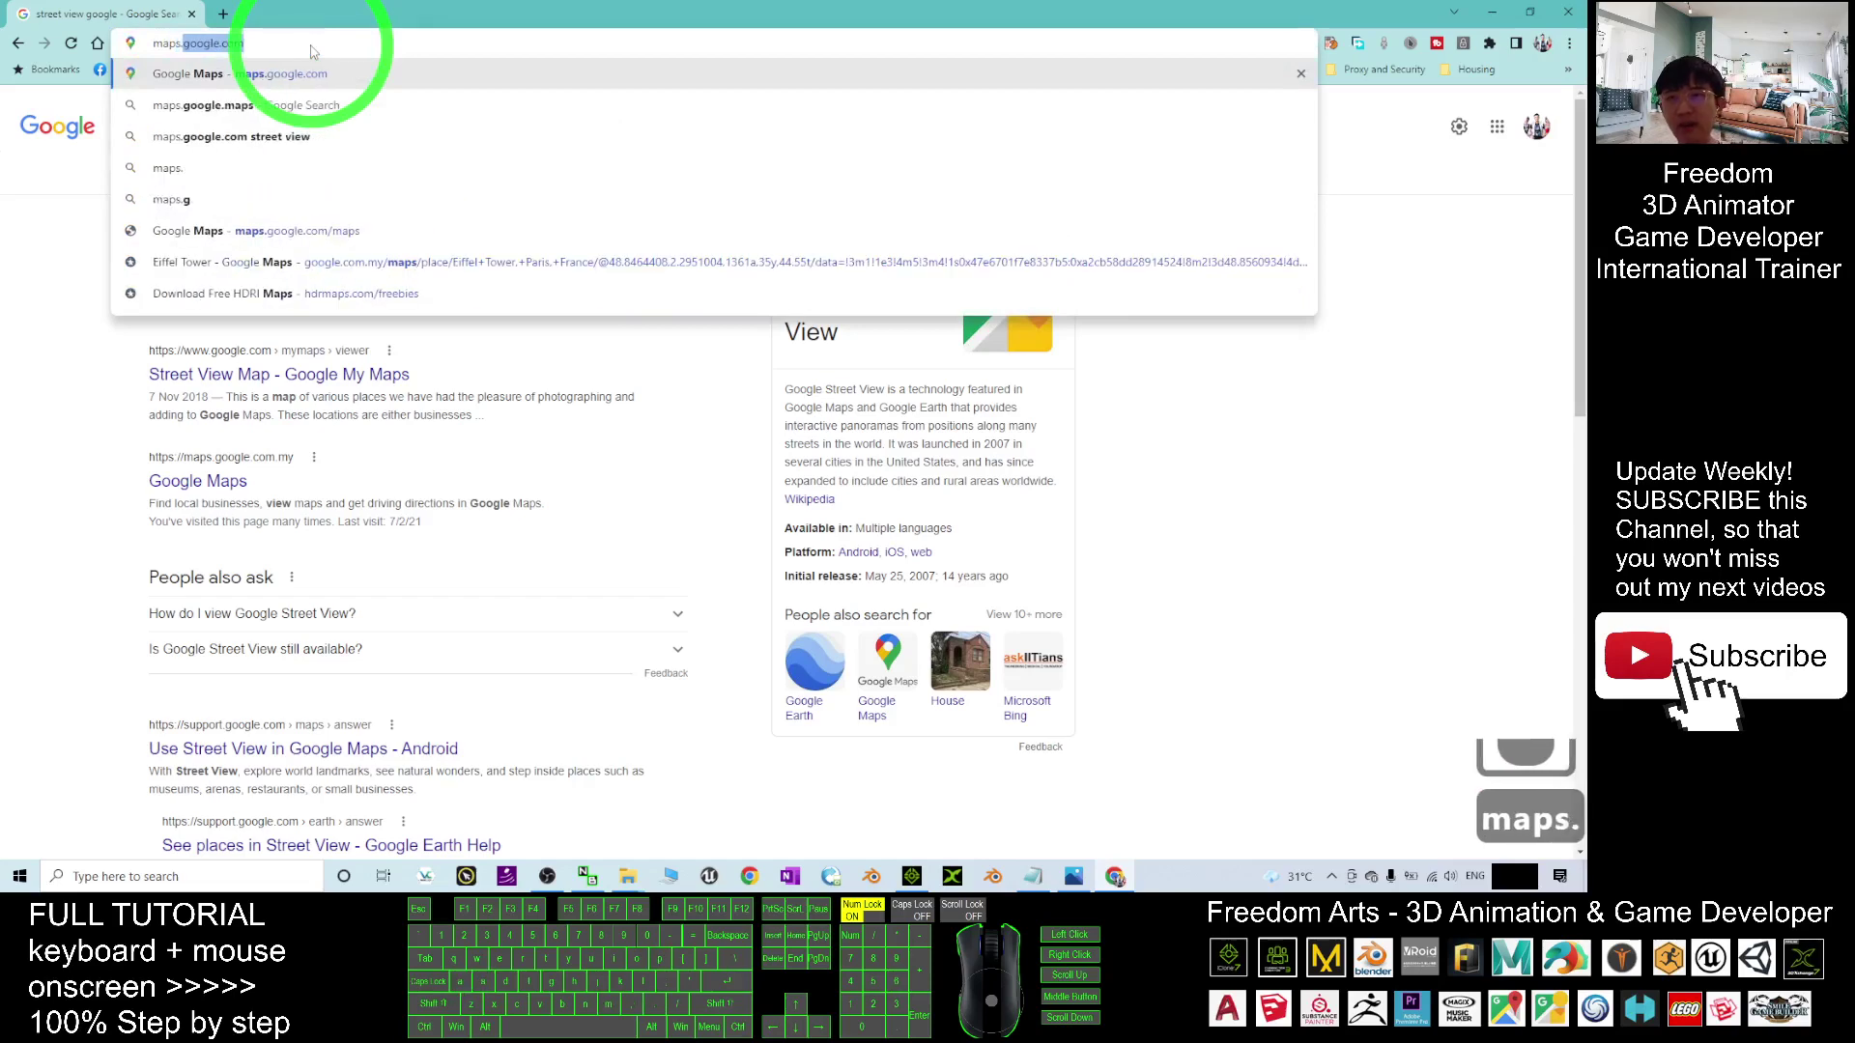
{"action": "type", "text": "com"}
{"action": "key", "text": "Return"}
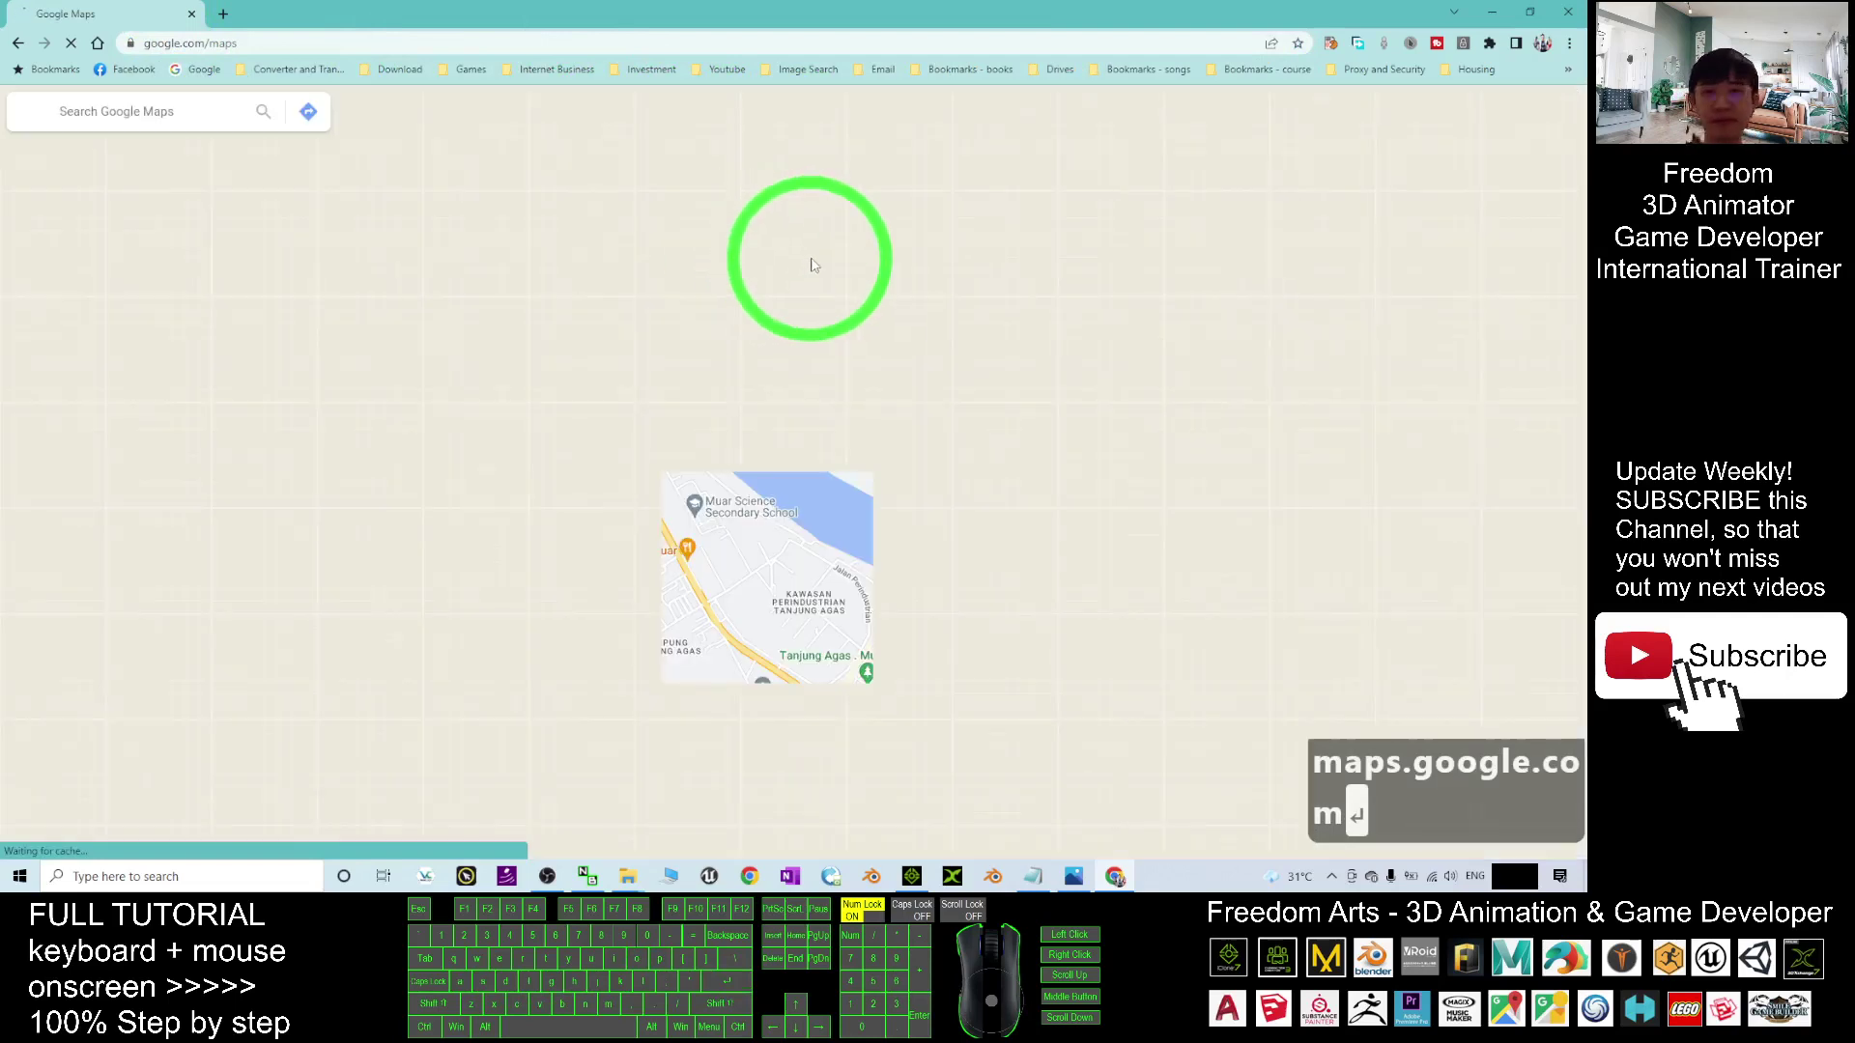
{"action": "scroll", "coordinate": [781, 444], "scroll_direction": "down", "scroll_amount": 4}
{"action": "scroll", "coordinate": [780, 444], "scroll_direction": "down", "scroll_amount": 20}
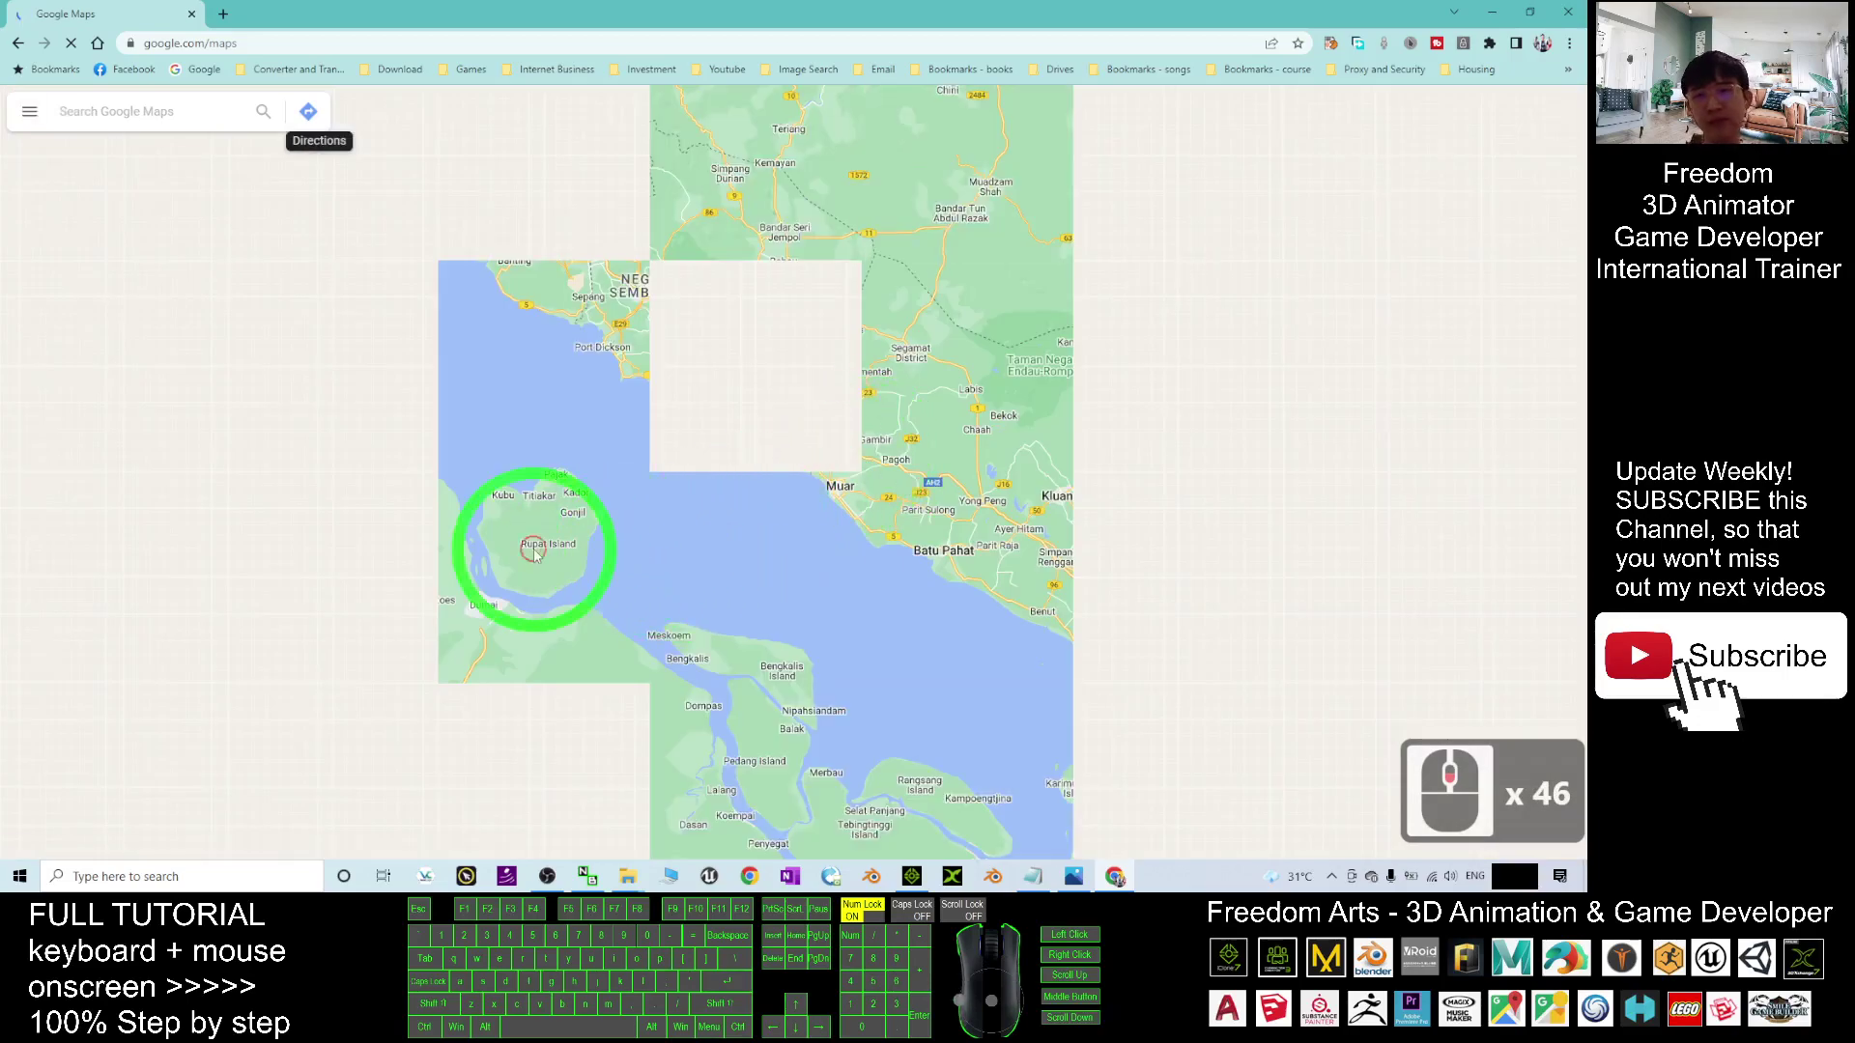
{"action": "left_click_drag", "start_coordinate": [535, 553], "coordinate": [416, 508]}
{"action": "left_click_drag", "start_coordinate": [621, 310], "coordinate": [418, 205]}
{"action": "left_click_drag", "start_coordinate": [670, 532], "coordinate": [607, 360]}
Zoom in on Singapore's east coast around Marine Parade, Geylang and Katong
{"action": "scroll", "coordinate": [607, 360], "scroll_direction": "up", "scroll_amount": 6}
{"action": "scroll", "coordinate": [704, 356], "scroll_direction": "up", "scroll_amount": 4}
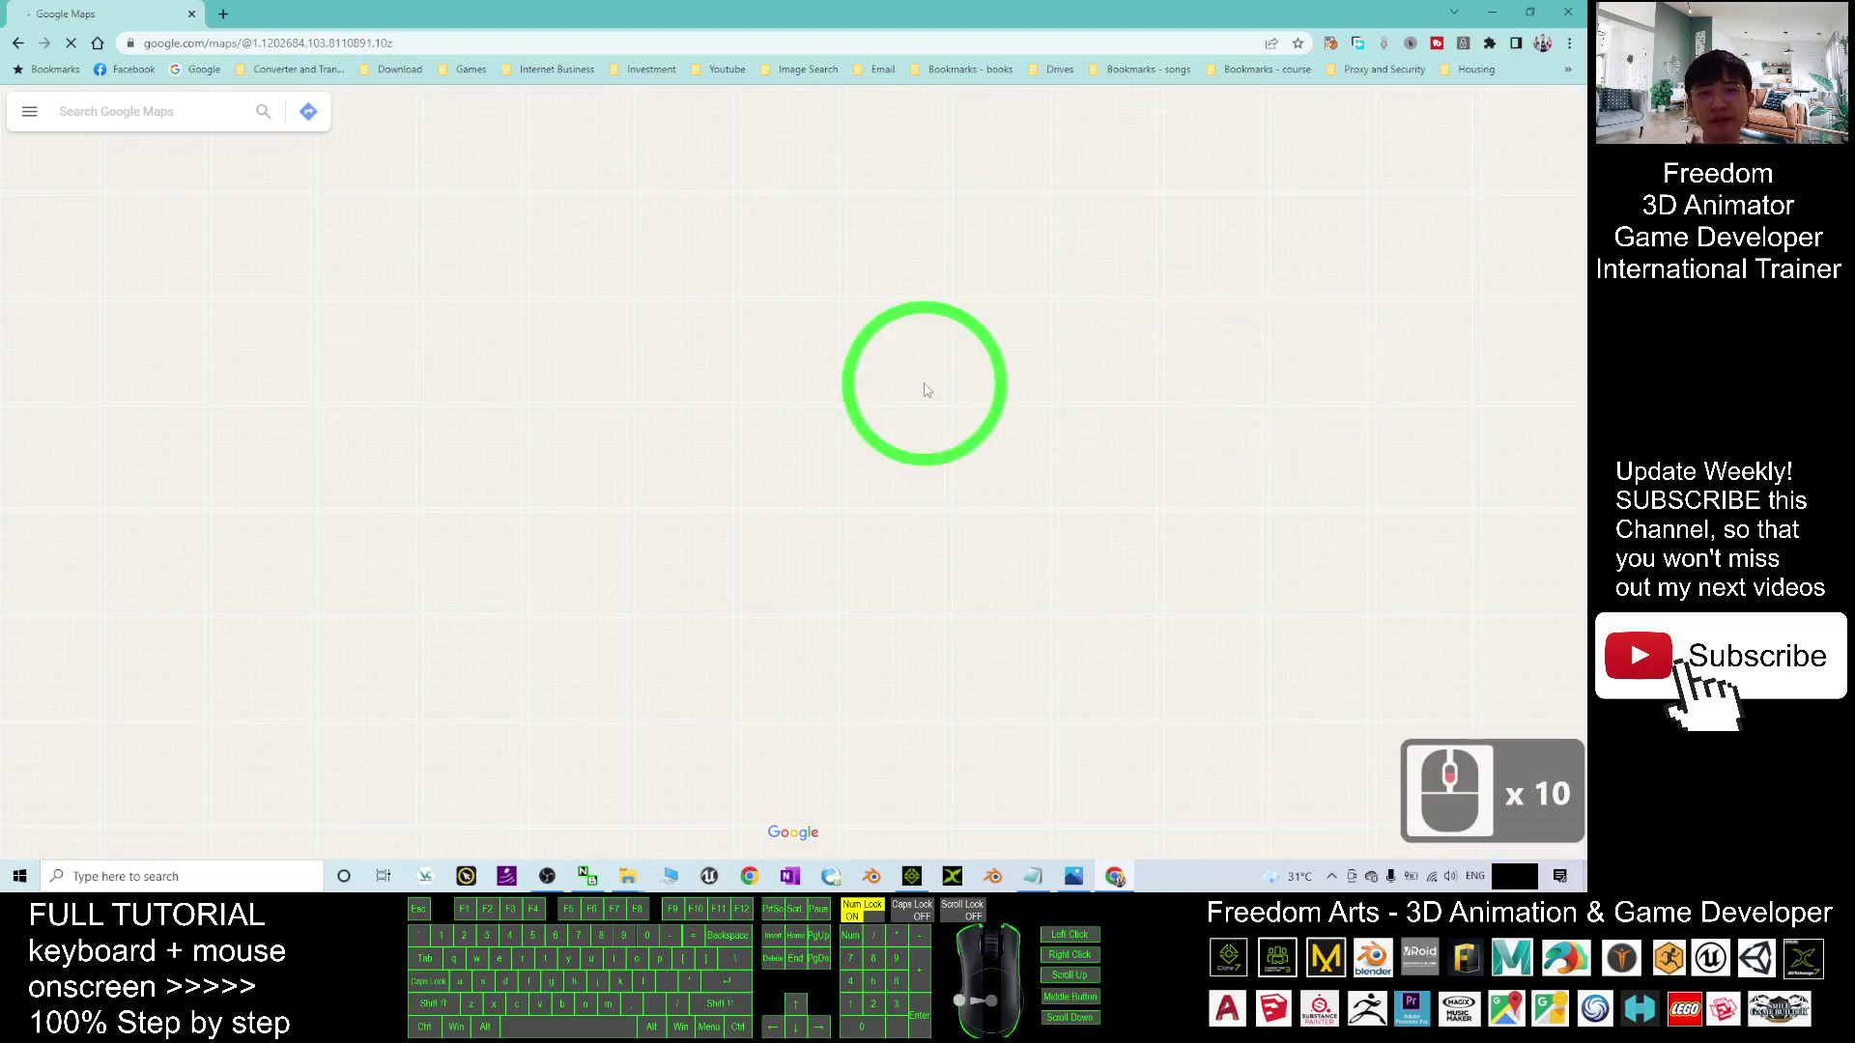
{"action": "scroll", "coordinate": [576, 393], "scroll_direction": "down", "scroll_amount": 4}
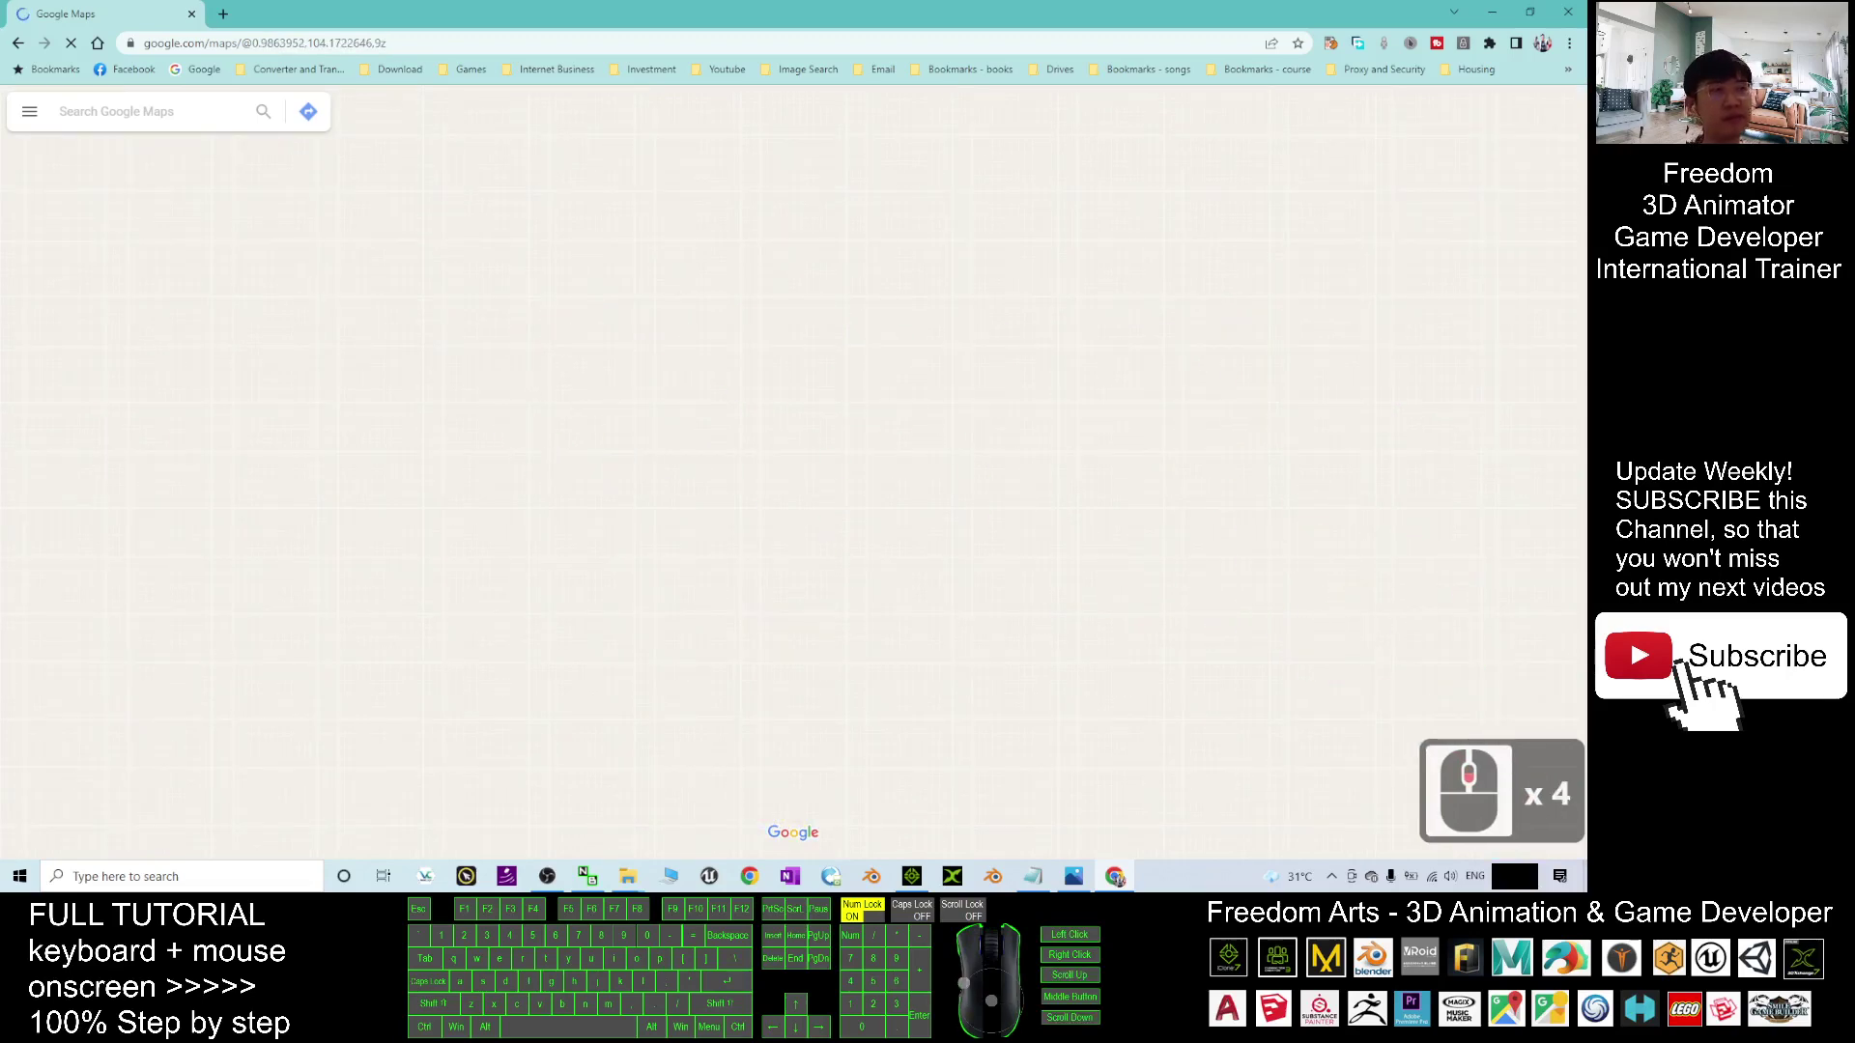
{"action": "scroll", "coordinate": [696, 379], "scroll_direction": "up", "scroll_amount": 17}
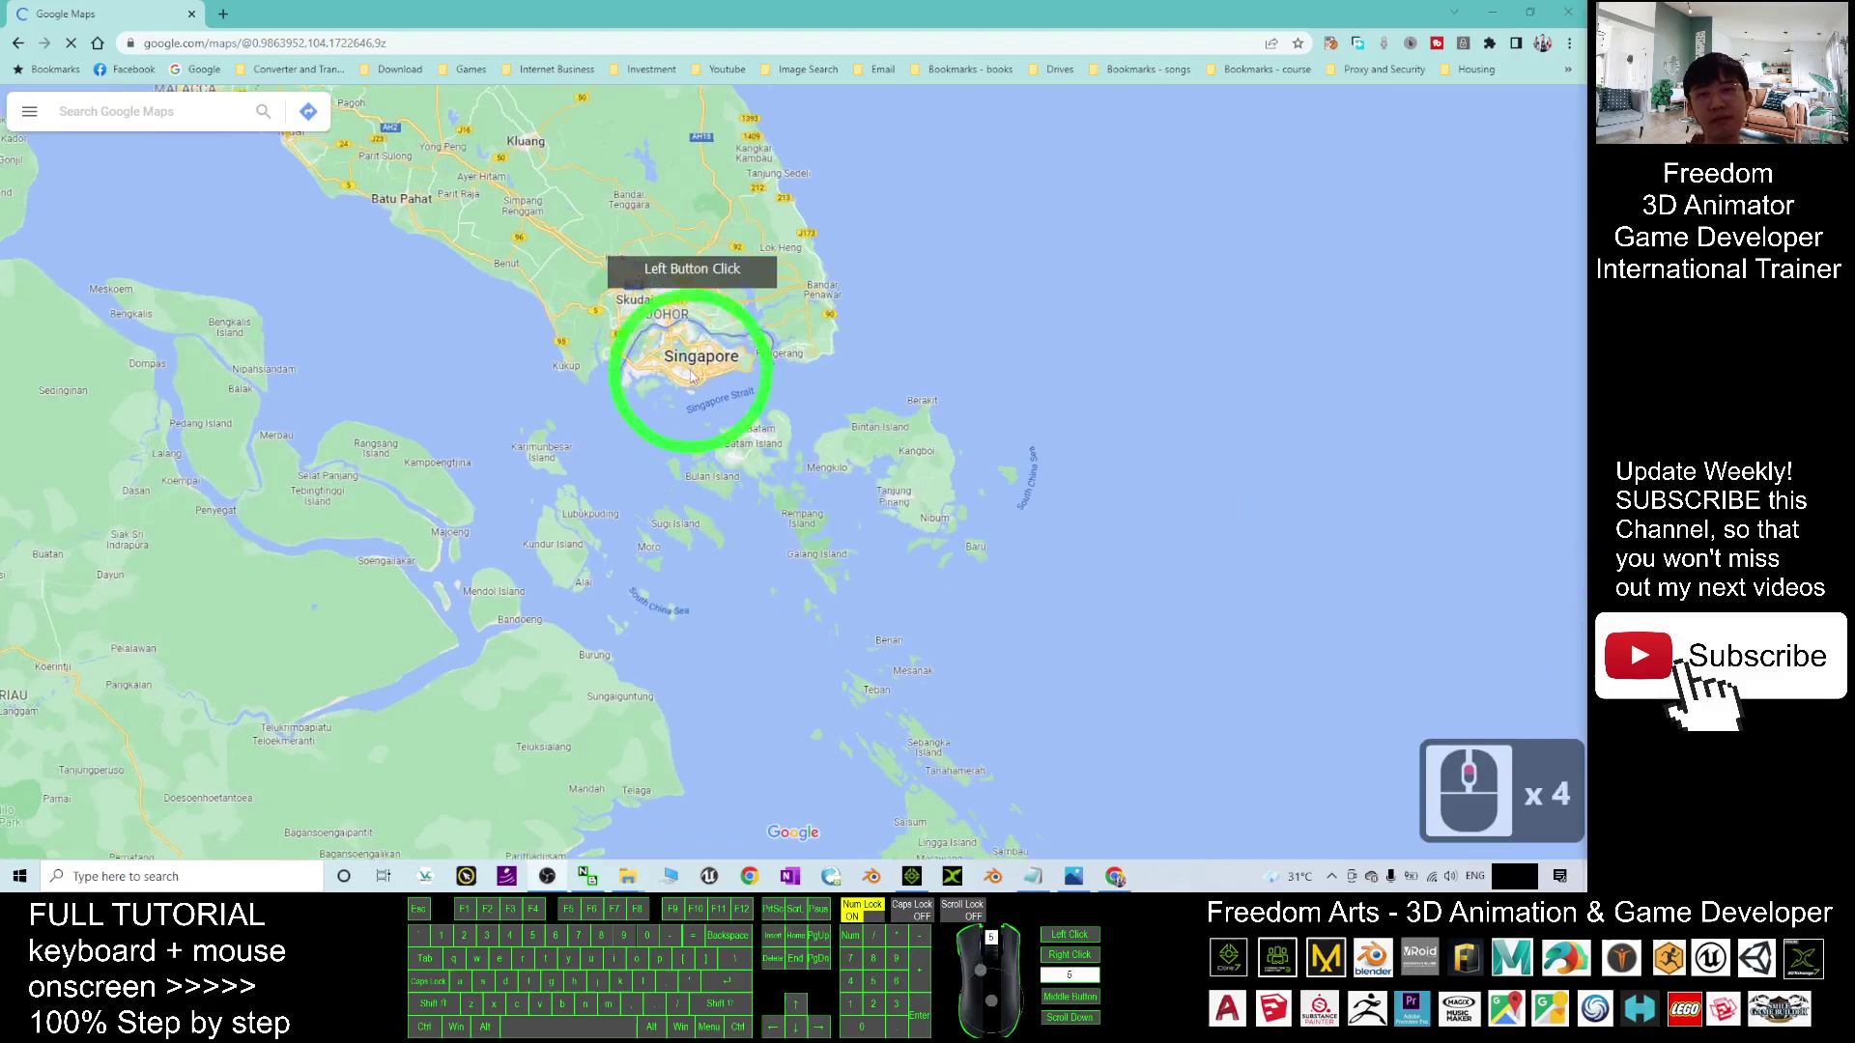
{"action": "scroll", "coordinate": [743, 338], "scroll_direction": "up", "scroll_amount": 1}
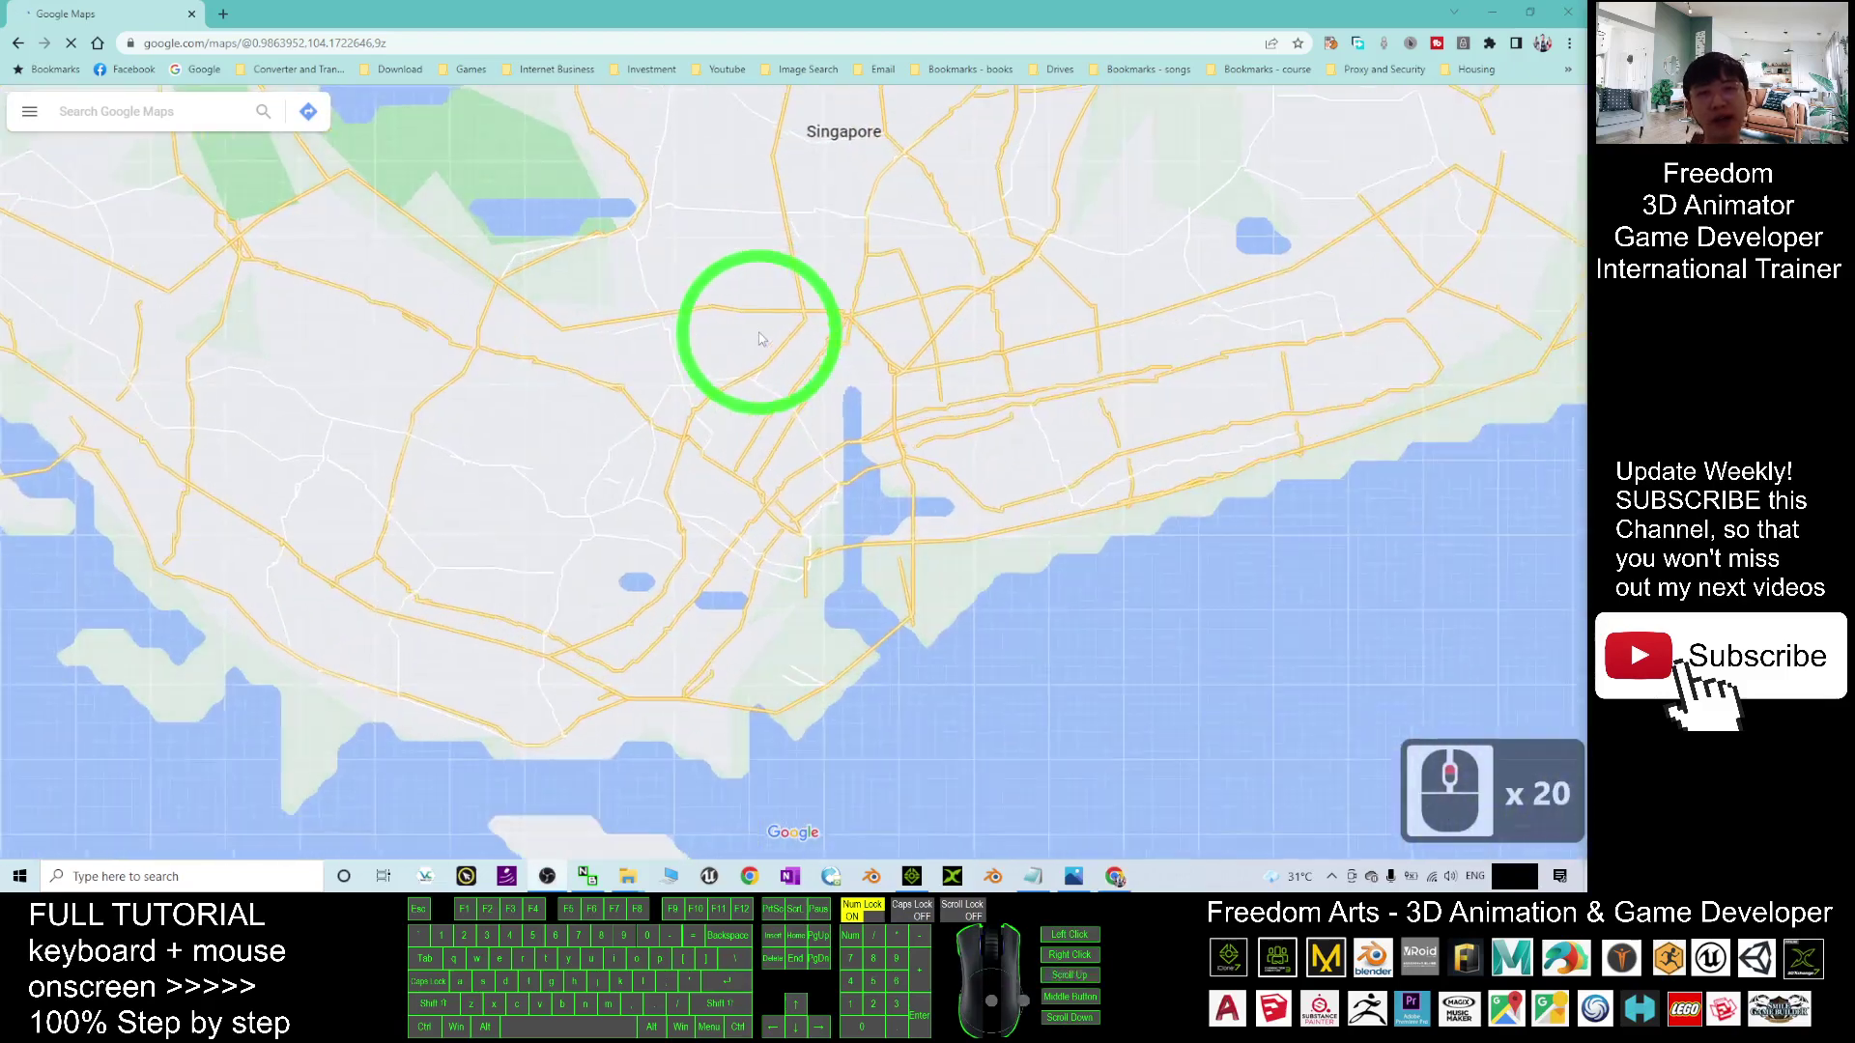
{"action": "left_click_drag", "start_coordinate": [1149, 415], "coordinate": [973, 393]}
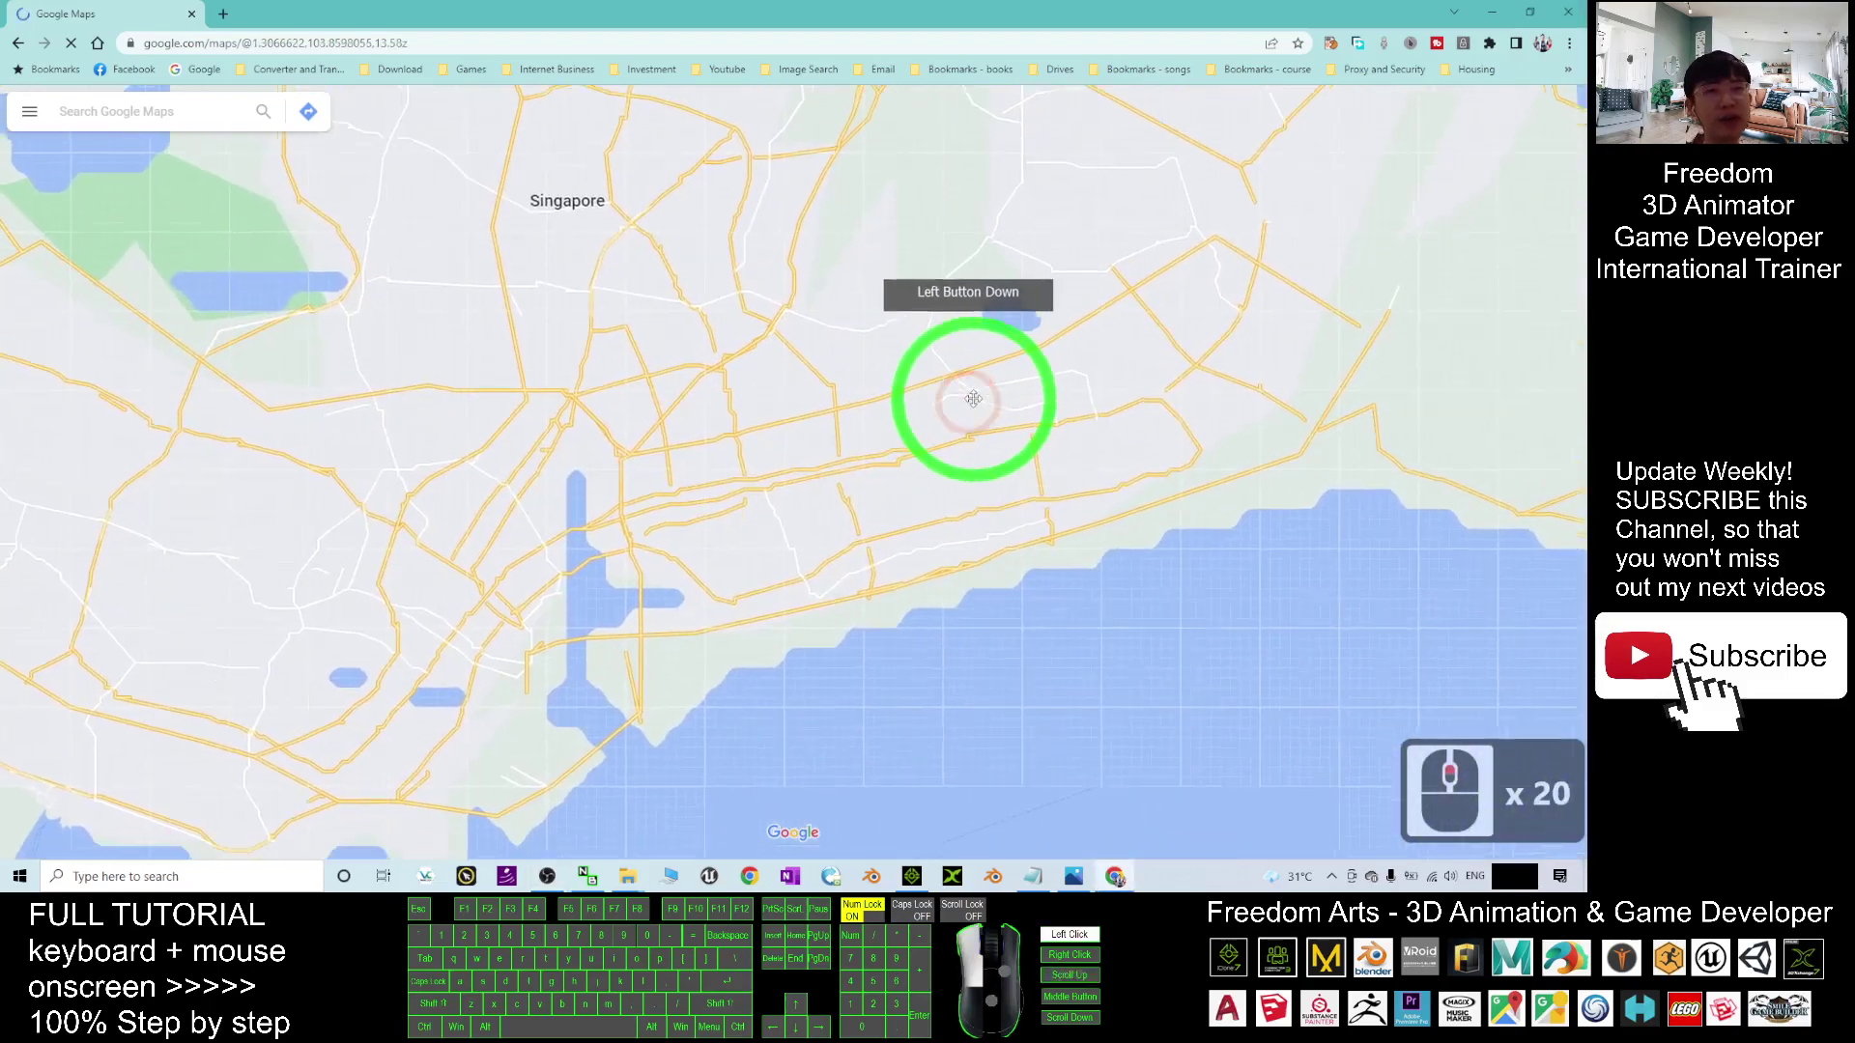
{"action": "scroll", "coordinate": [878, 406], "scroll_direction": "down", "scroll_amount": 6}
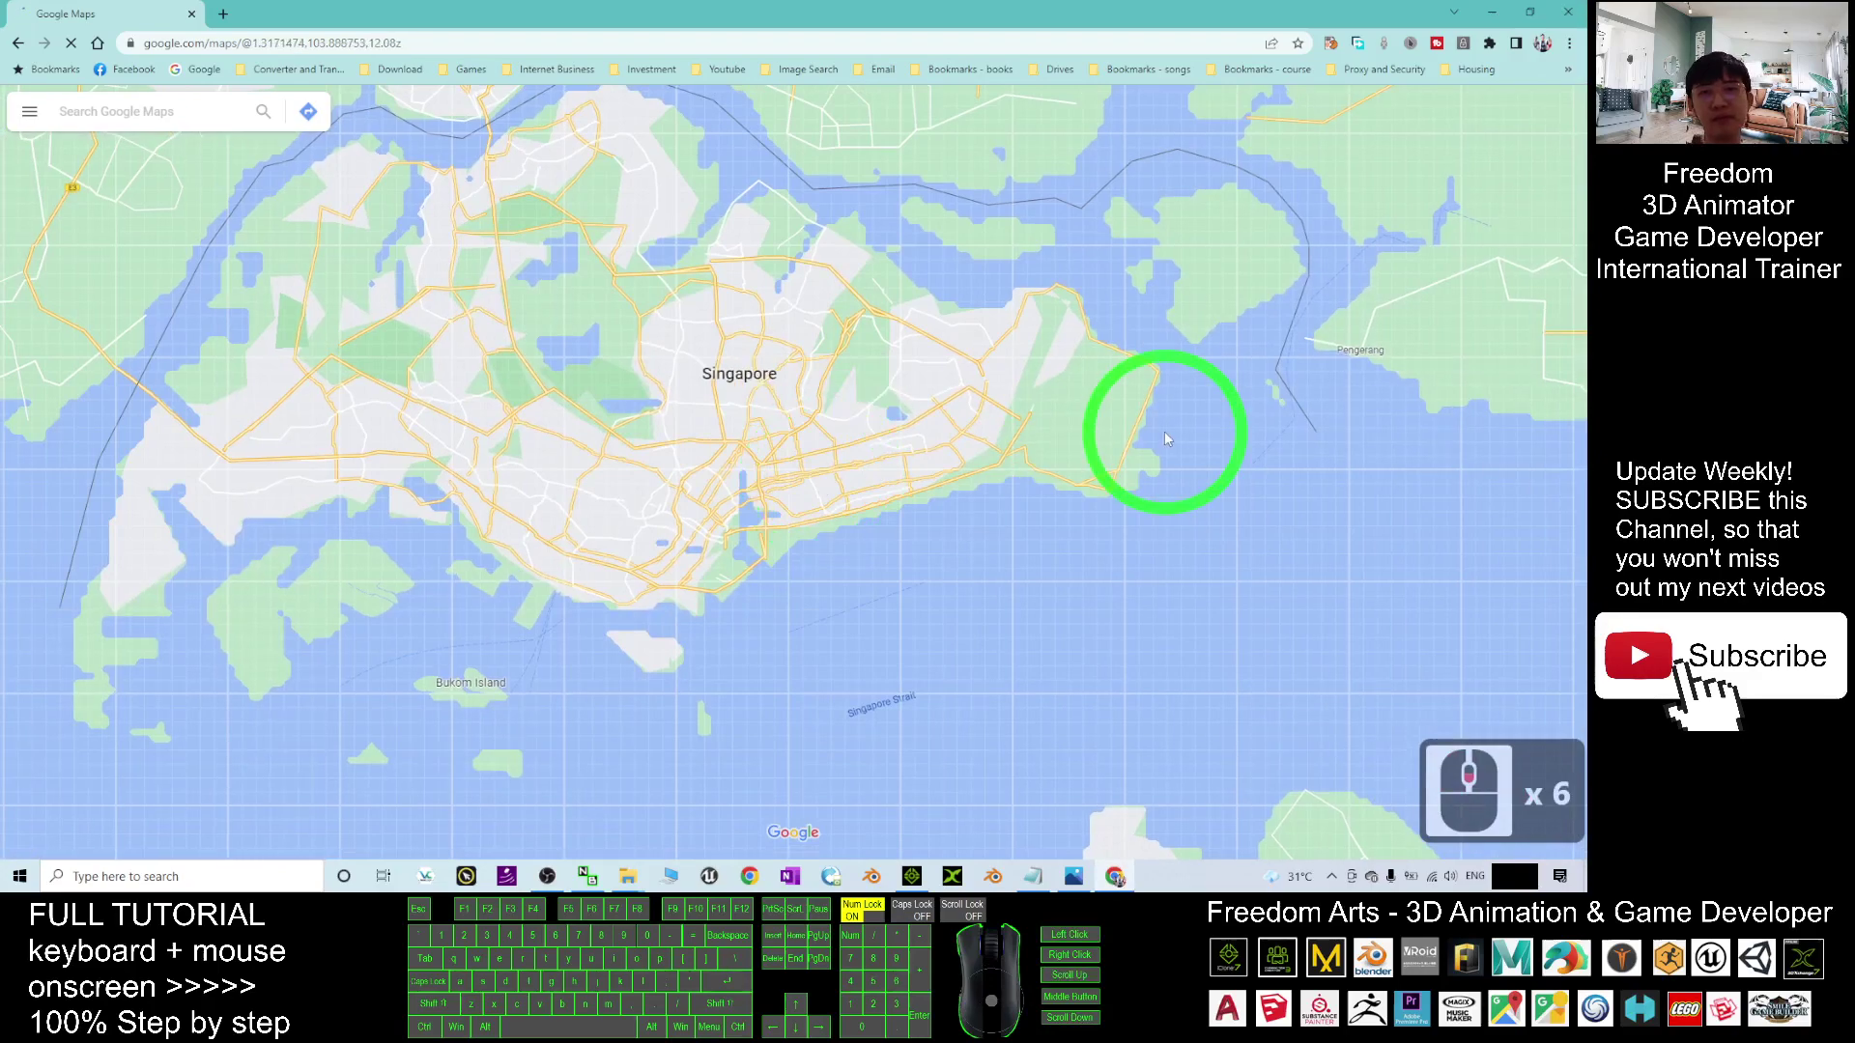
{"action": "scroll", "coordinate": [899, 450], "scroll_direction": "up", "scroll_amount": 6}
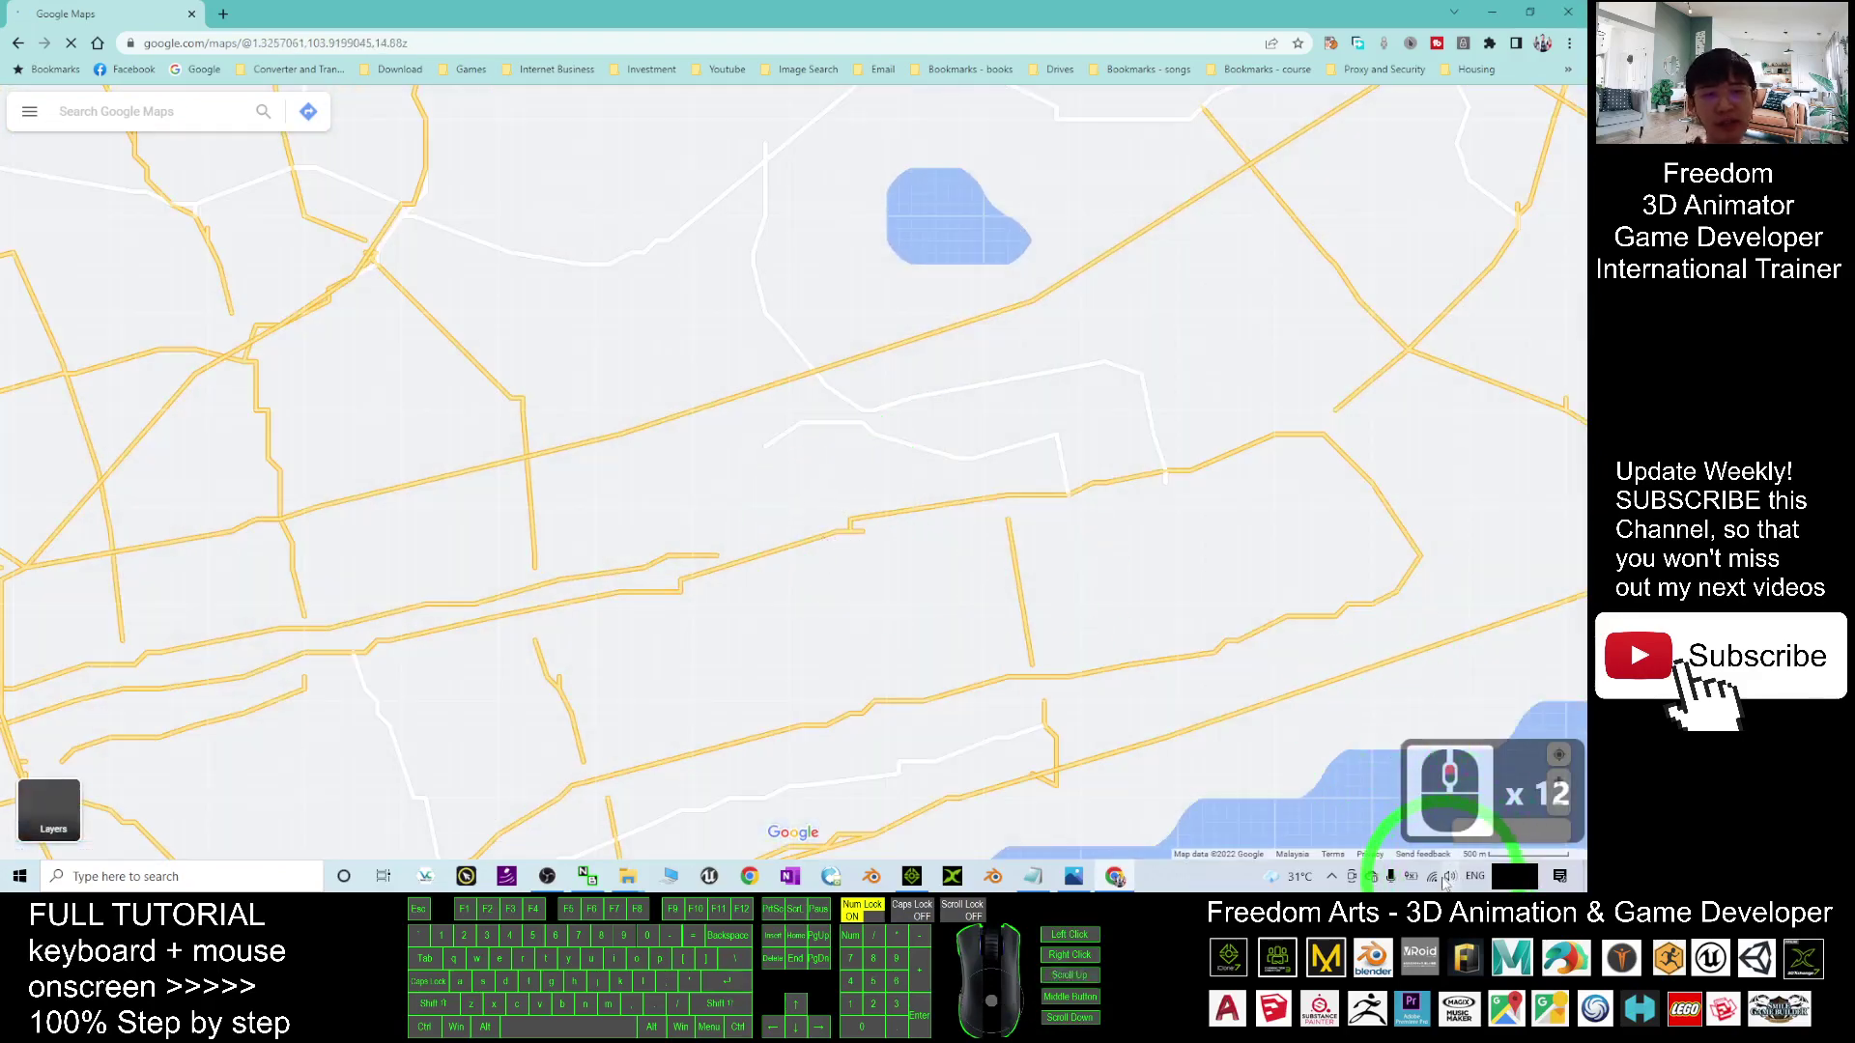
{"action": "scroll", "coordinate": [866, 551], "scroll_direction": "up", "scroll_amount": 6}
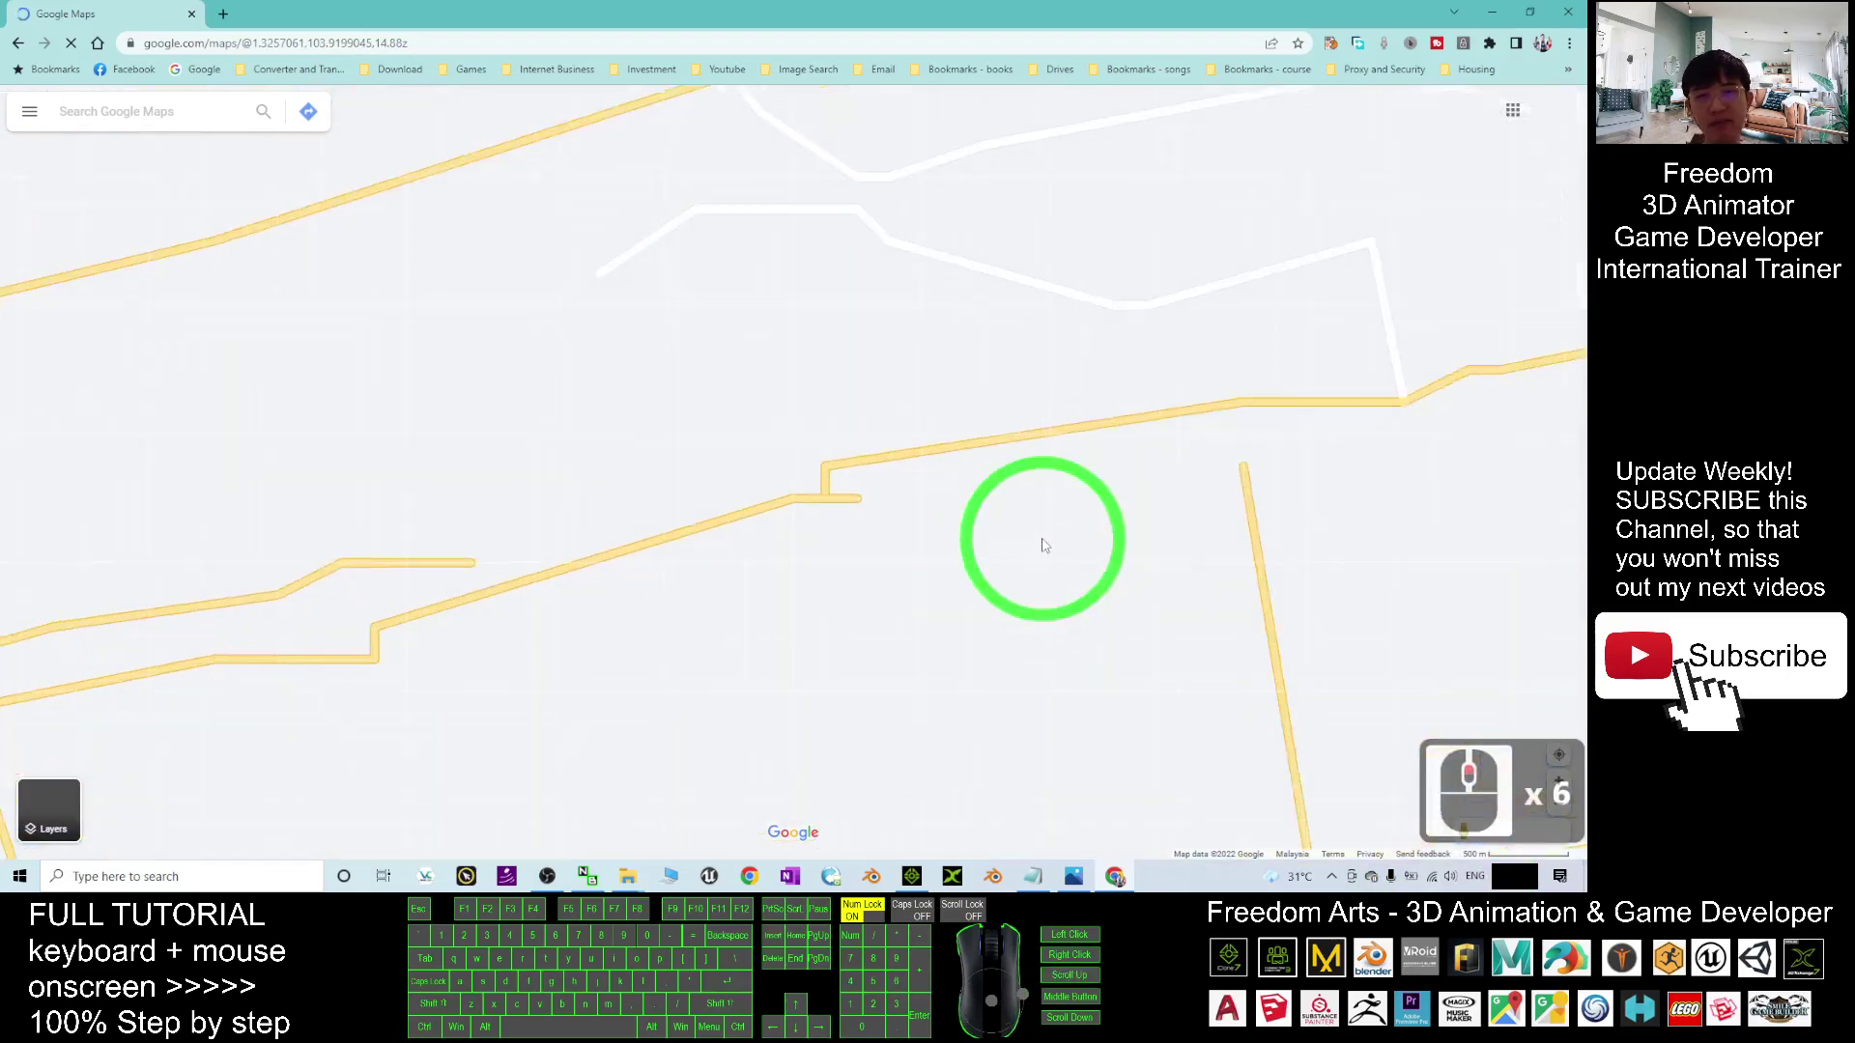
{"action": "scroll", "coordinate": [966, 531], "scroll_direction": "down", "scroll_amount": 11}
{"action": "scroll", "coordinate": [918, 547], "scroll_direction": "up", "scroll_amount": 3}
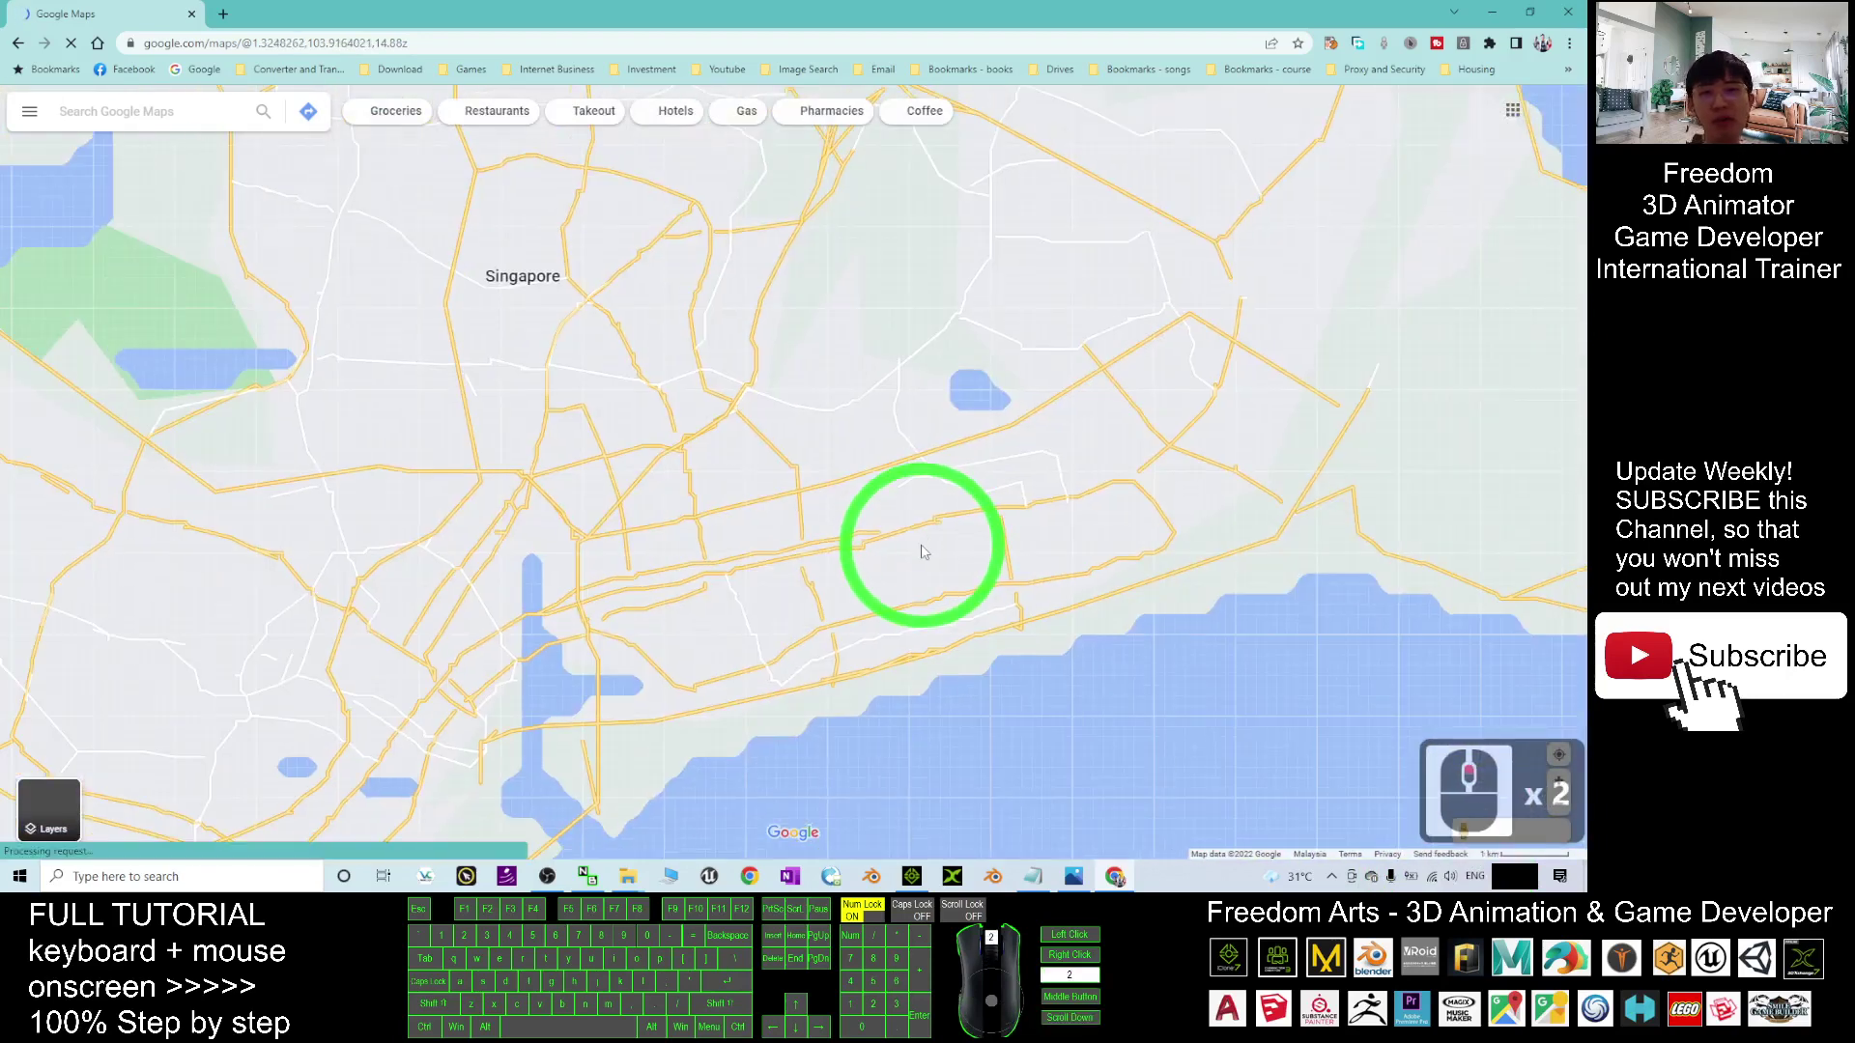
{"action": "double_click", "coordinate": [1069, 365]}
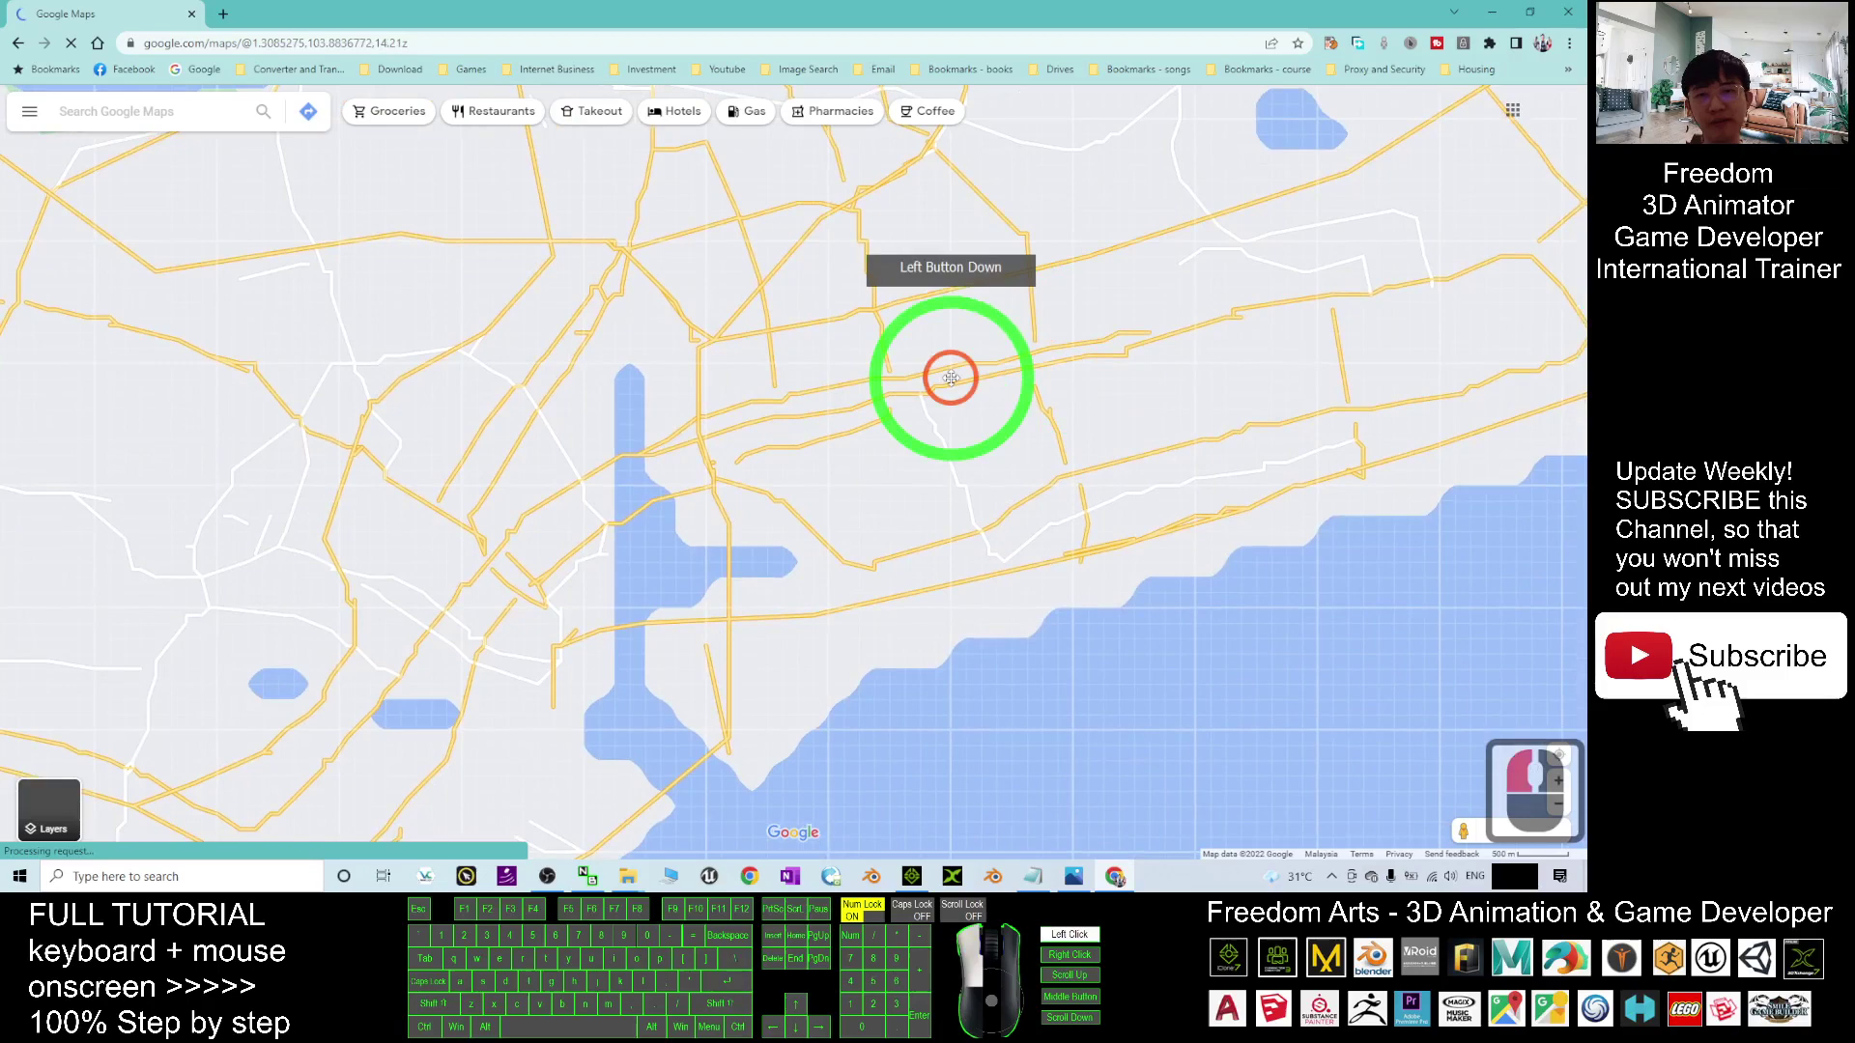
{"action": "left_click_drag", "start_coordinate": [914, 468], "coordinate": [994, 450]}
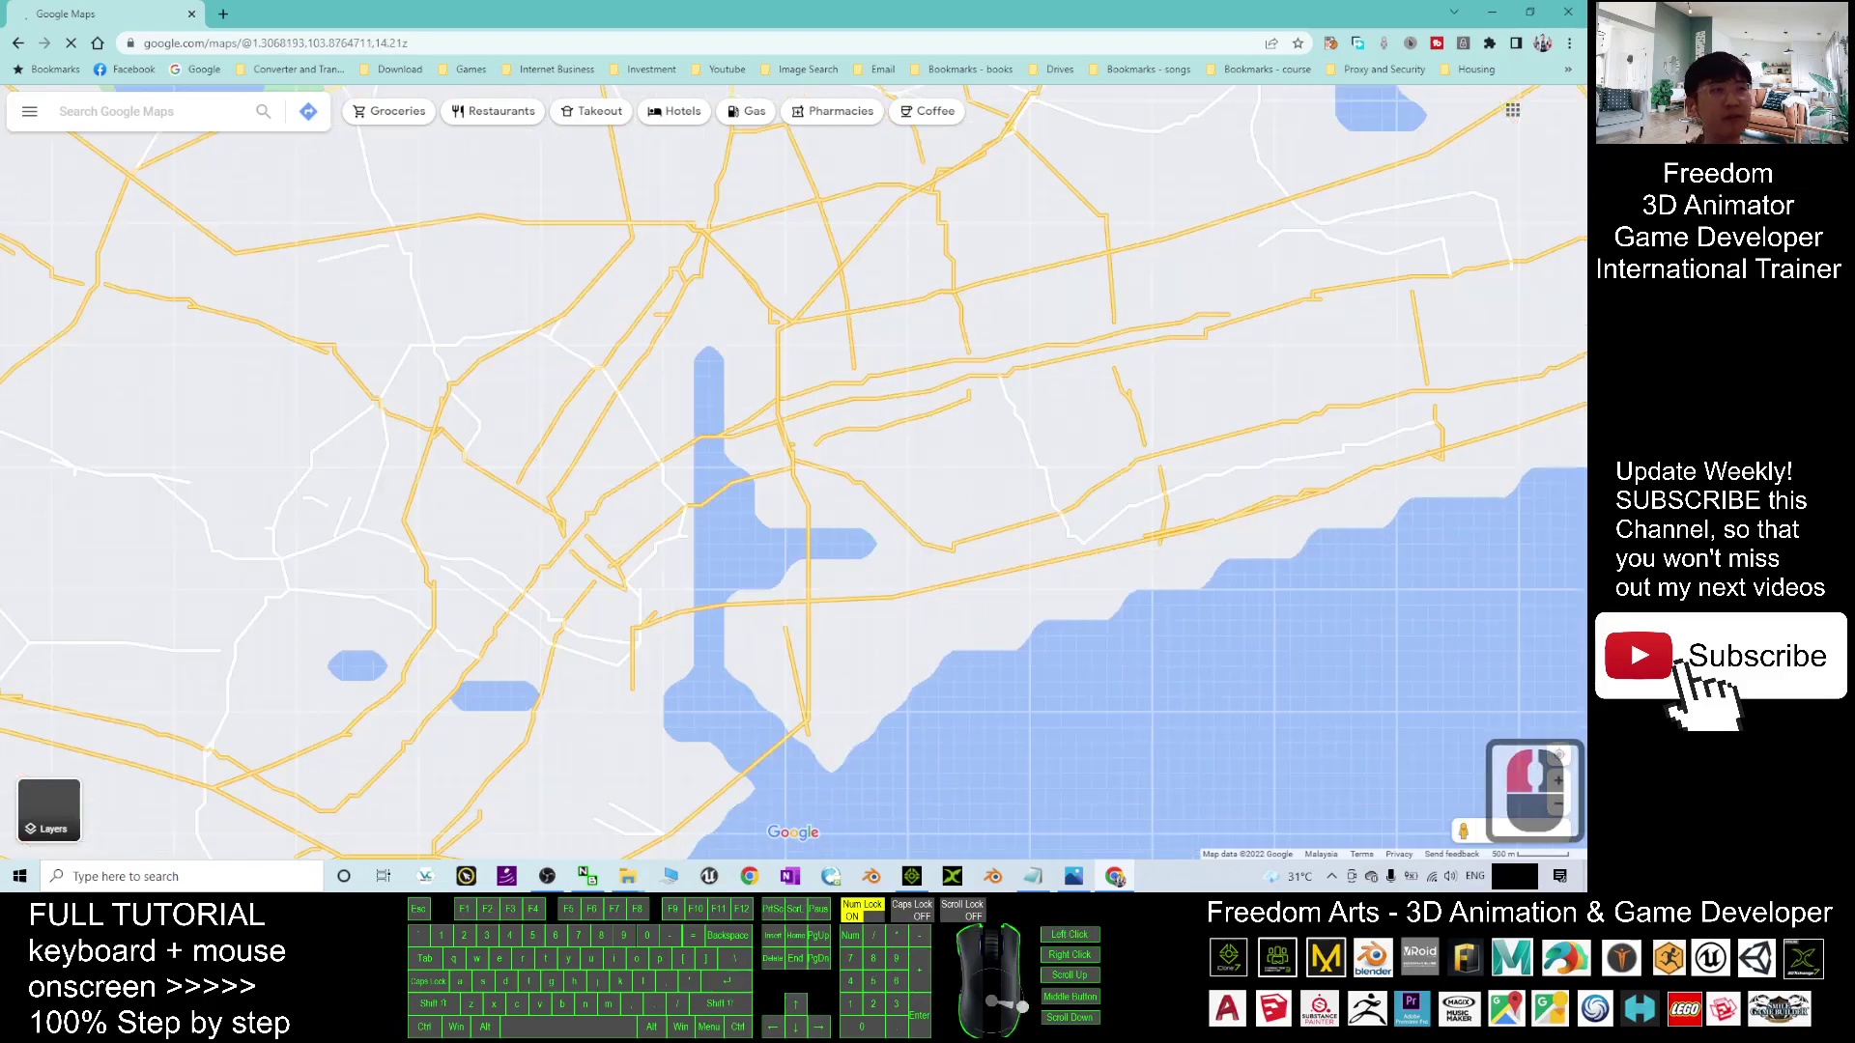
Zoom into the Katong streets and drop a pin on Mountbatten Rd
{"action": "left_click", "coordinate": [894, 566]}
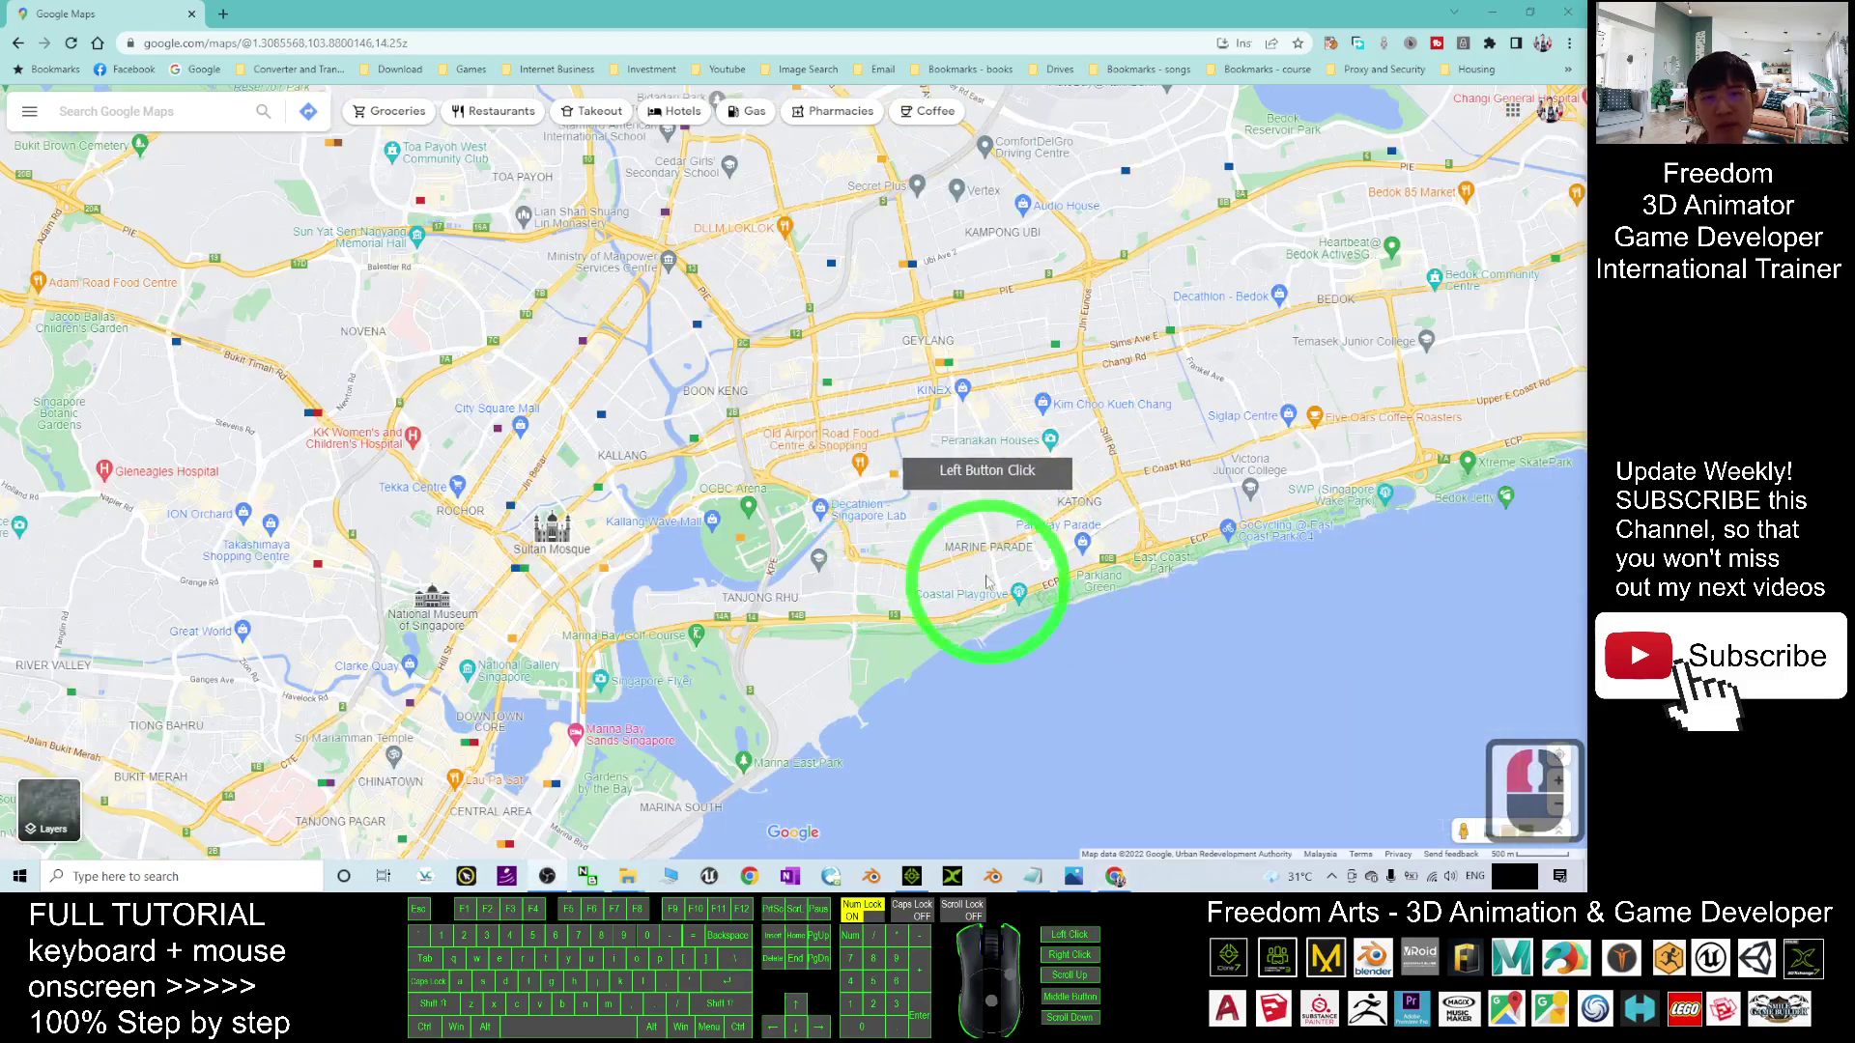
{"action": "scroll", "coordinate": [995, 564], "scroll_direction": "up", "scroll_amount": 11}
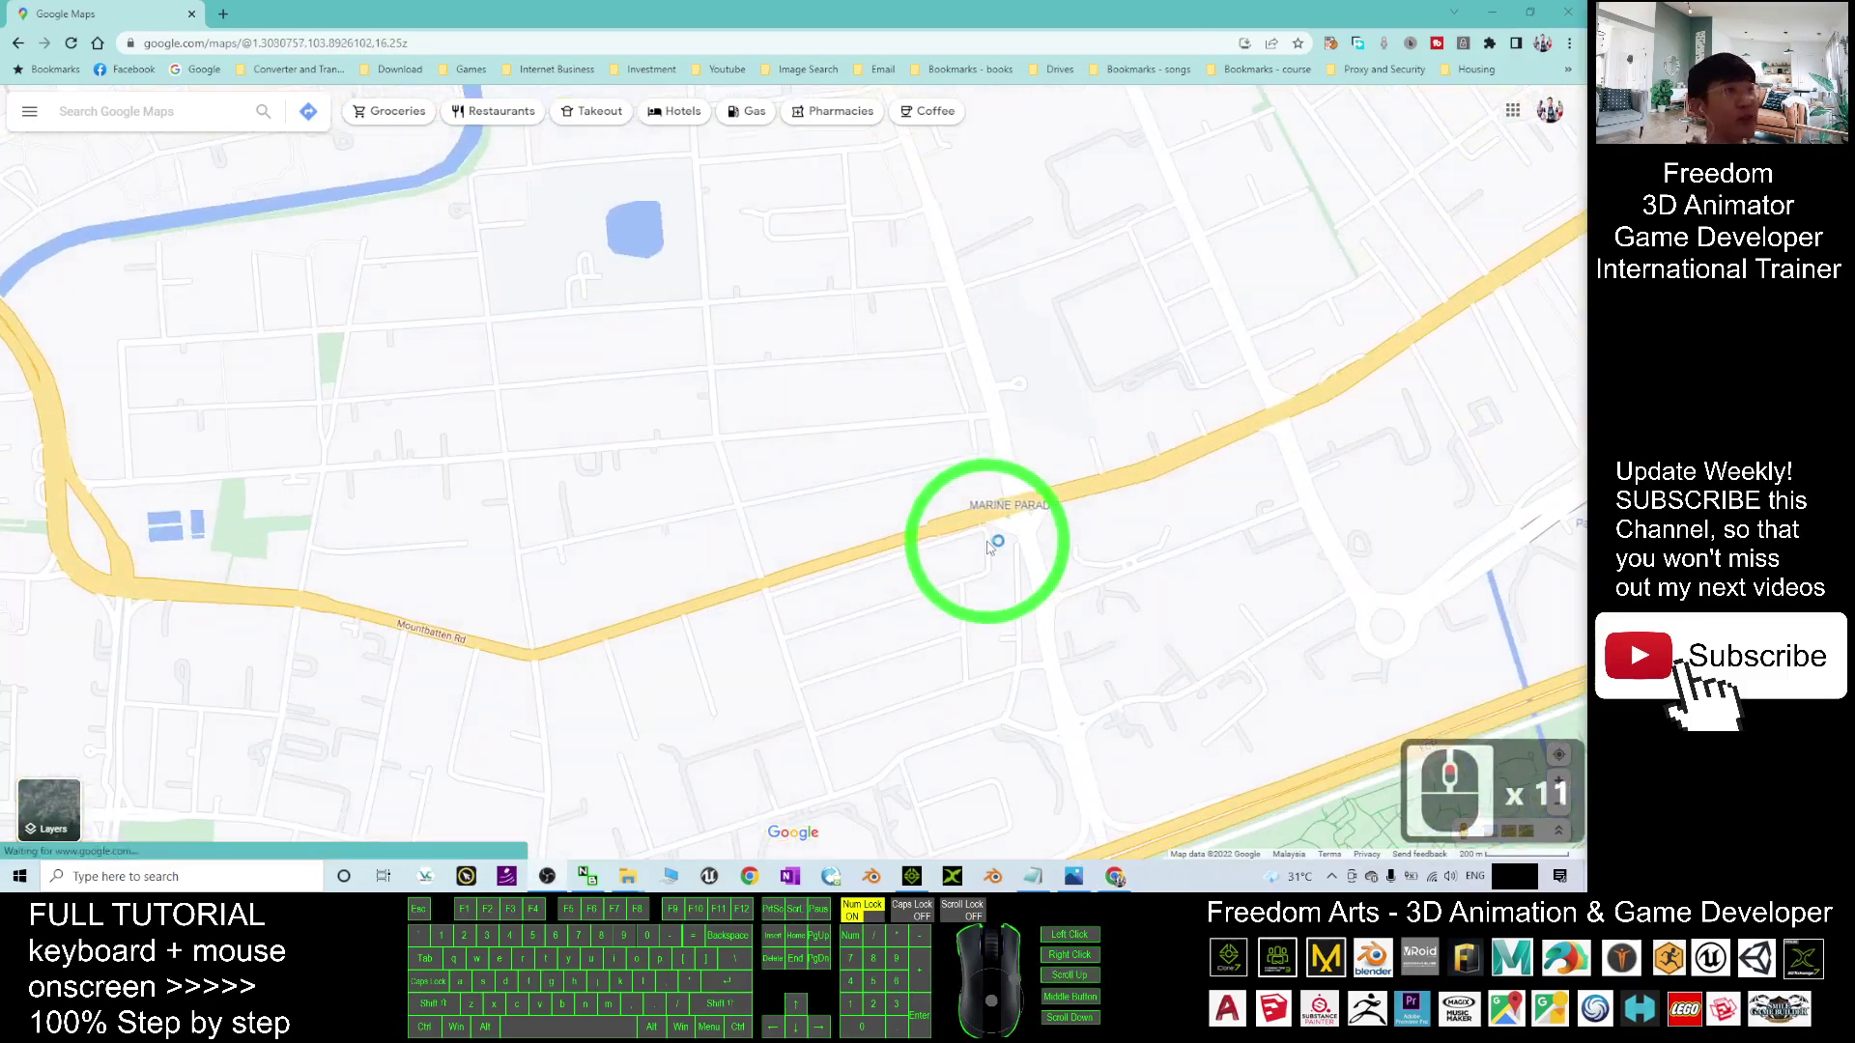
{"action": "left_click", "coordinate": [870, 483]}
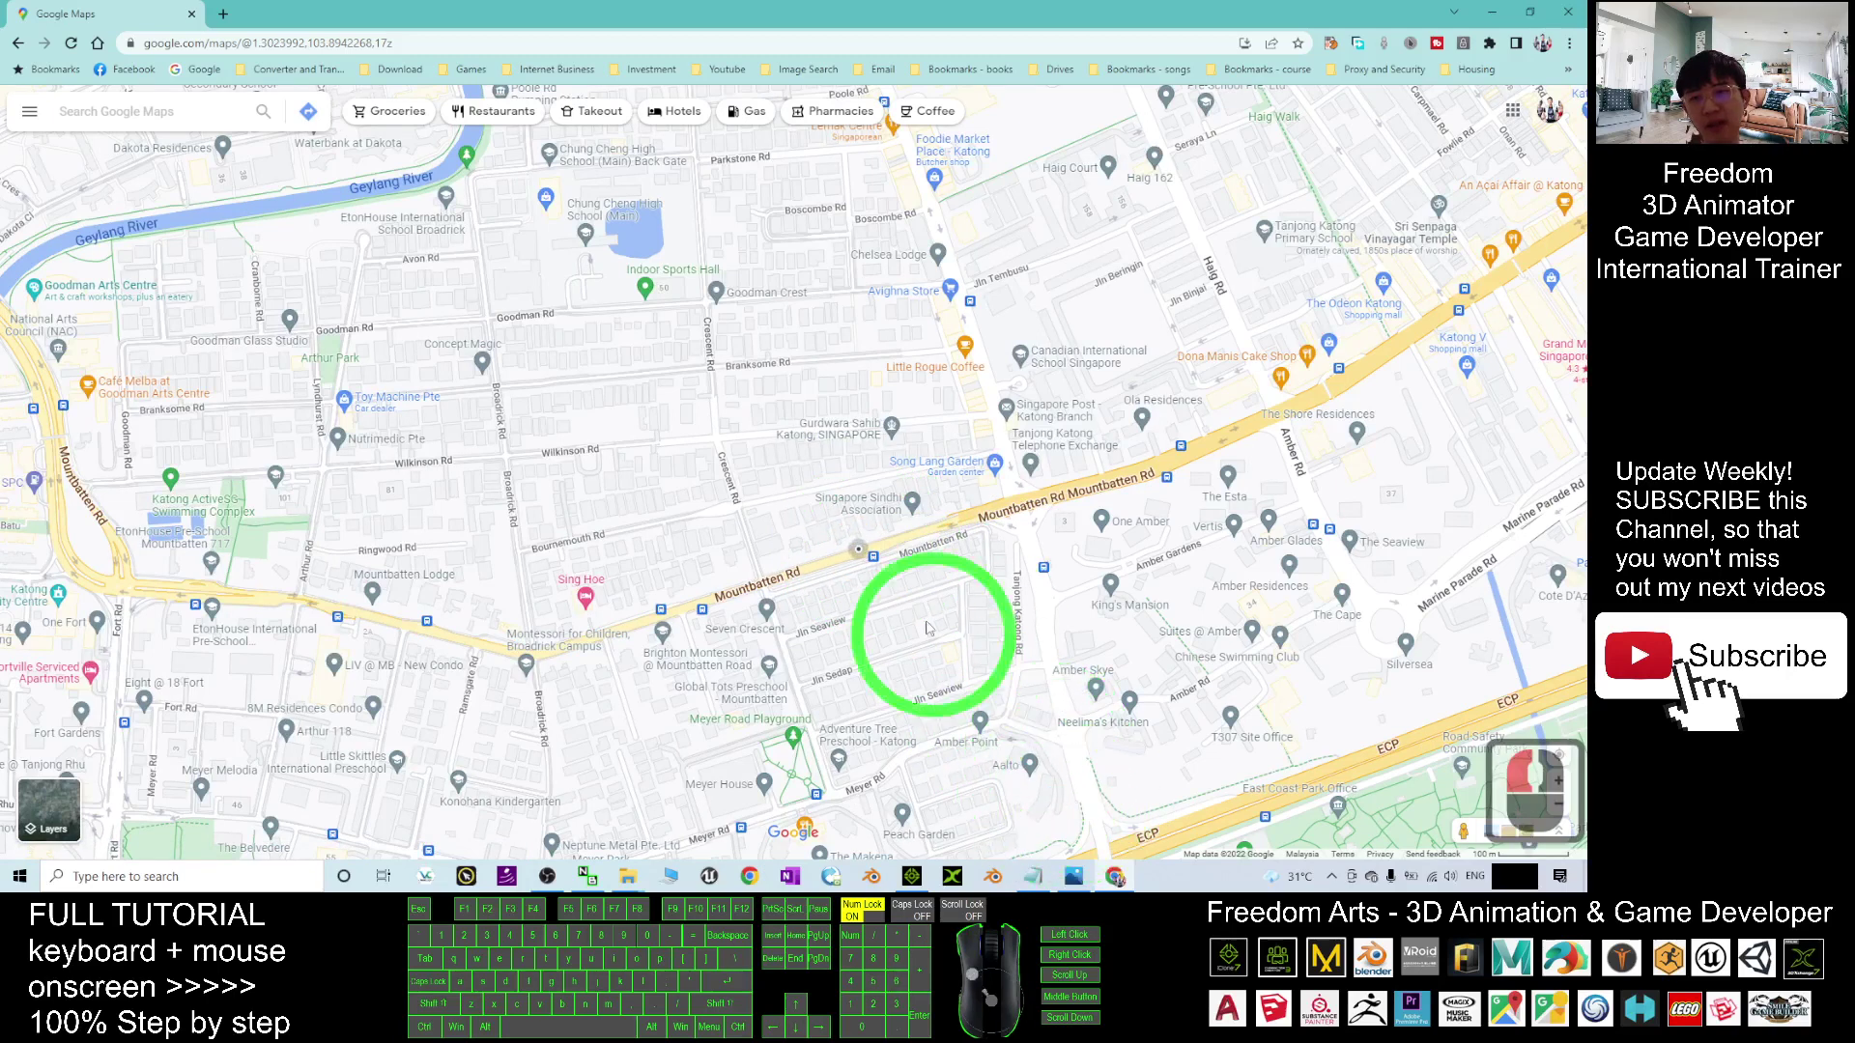
{"action": "left_click", "coordinate": [856, 548]}
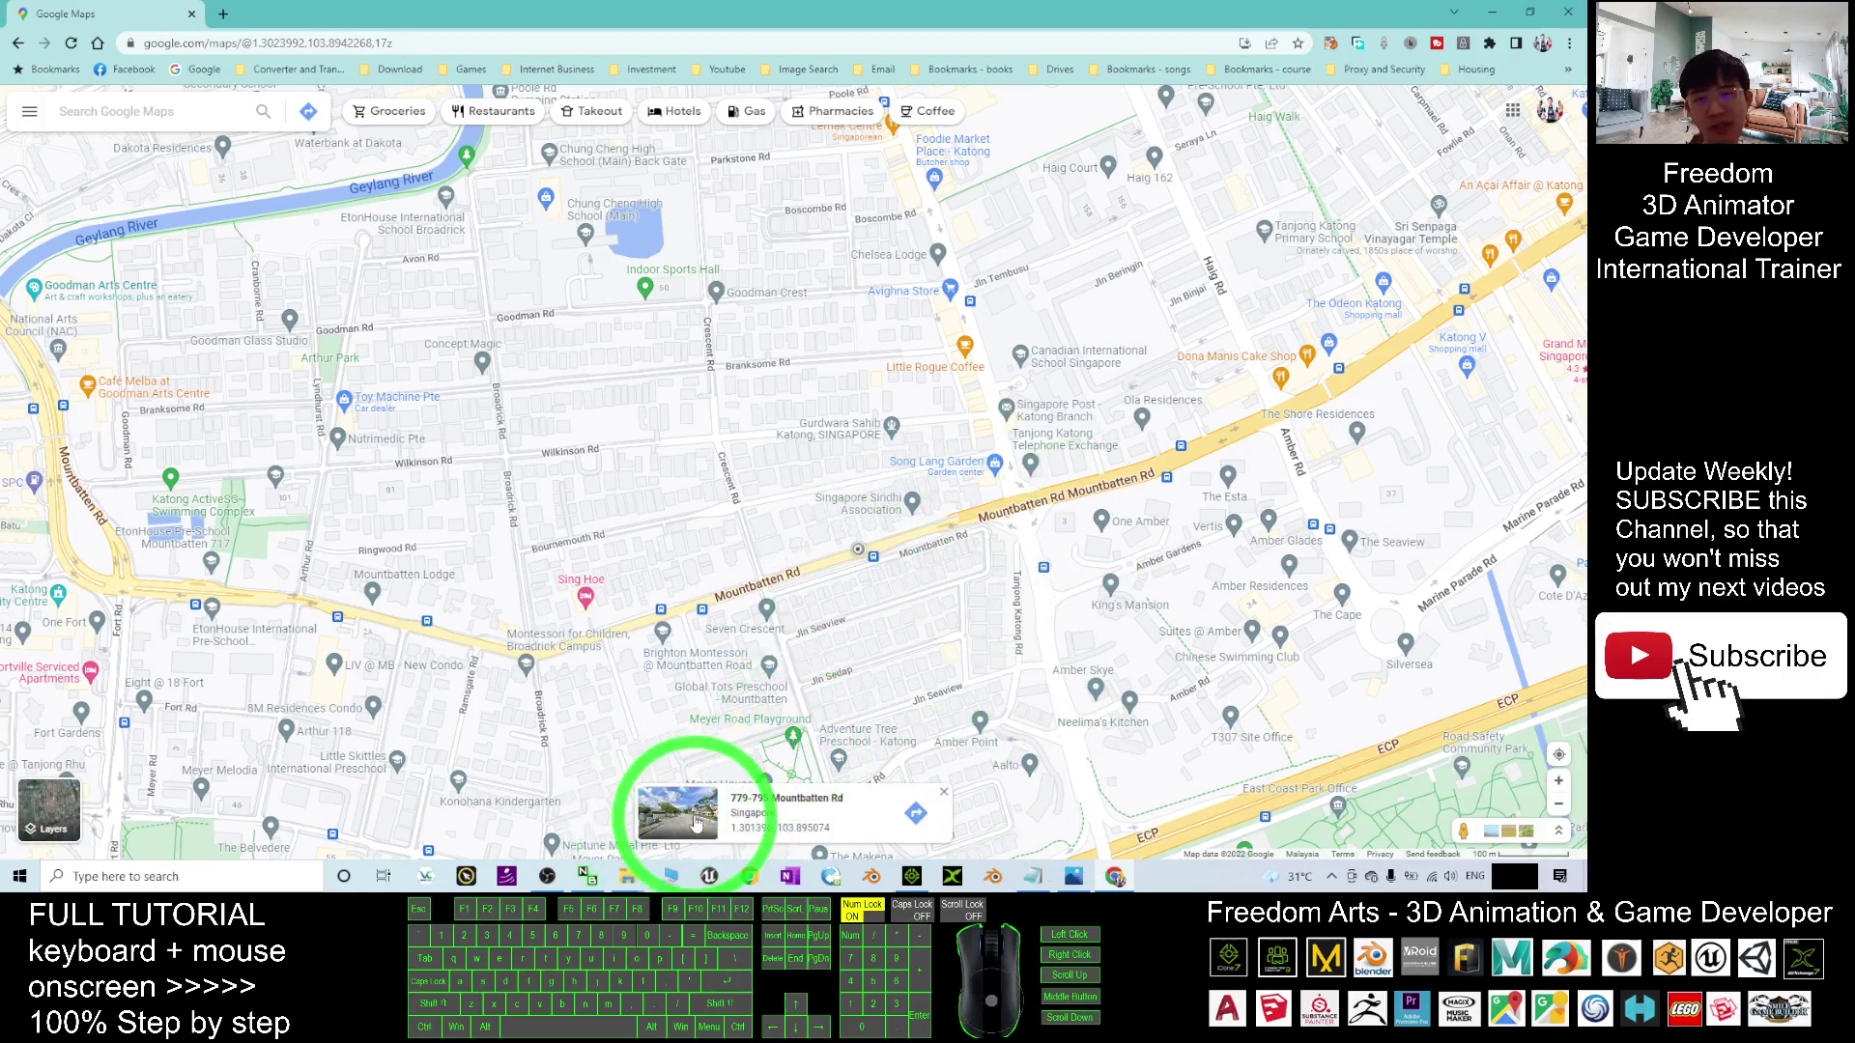
Enter Street View at the Mountbatten Rd pin and turn the view along the road
{"action": "left_click", "coordinate": [692, 818]}
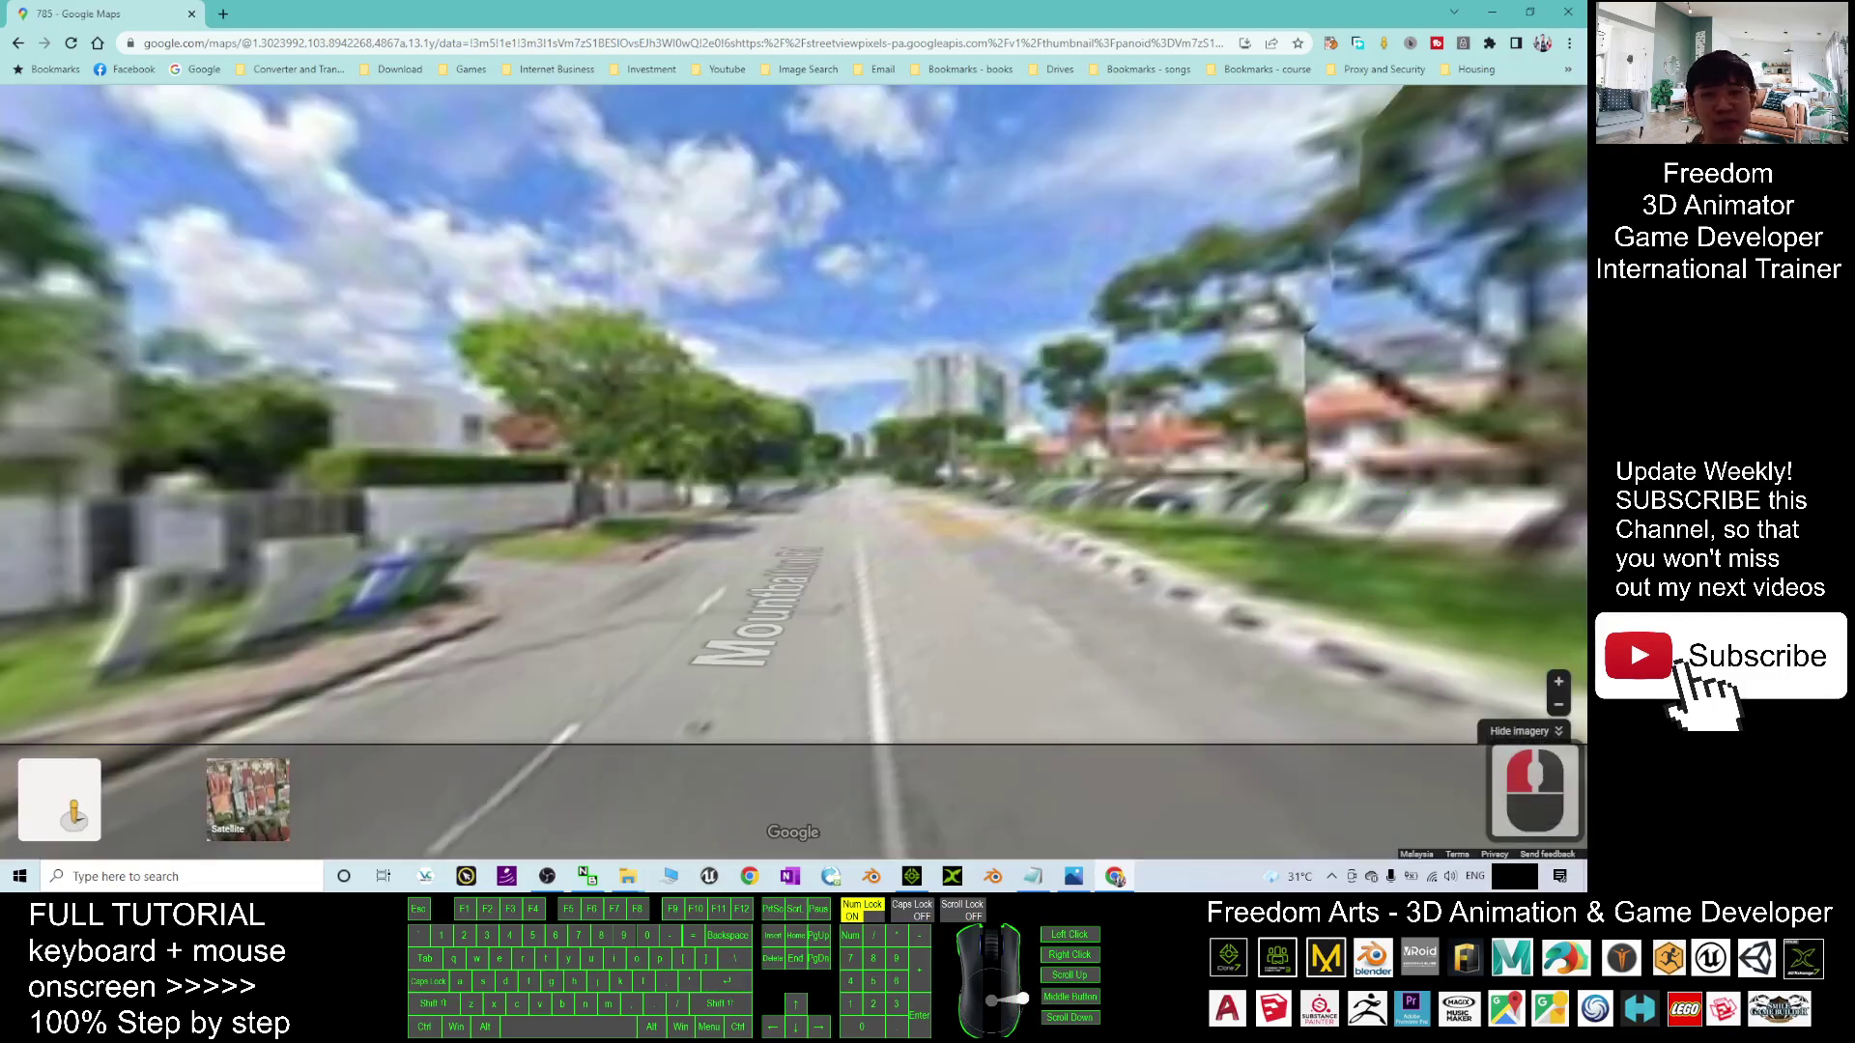
{"action": "left_click_drag", "start_coordinate": [1159, 537], "coordinate": [918, 544]}
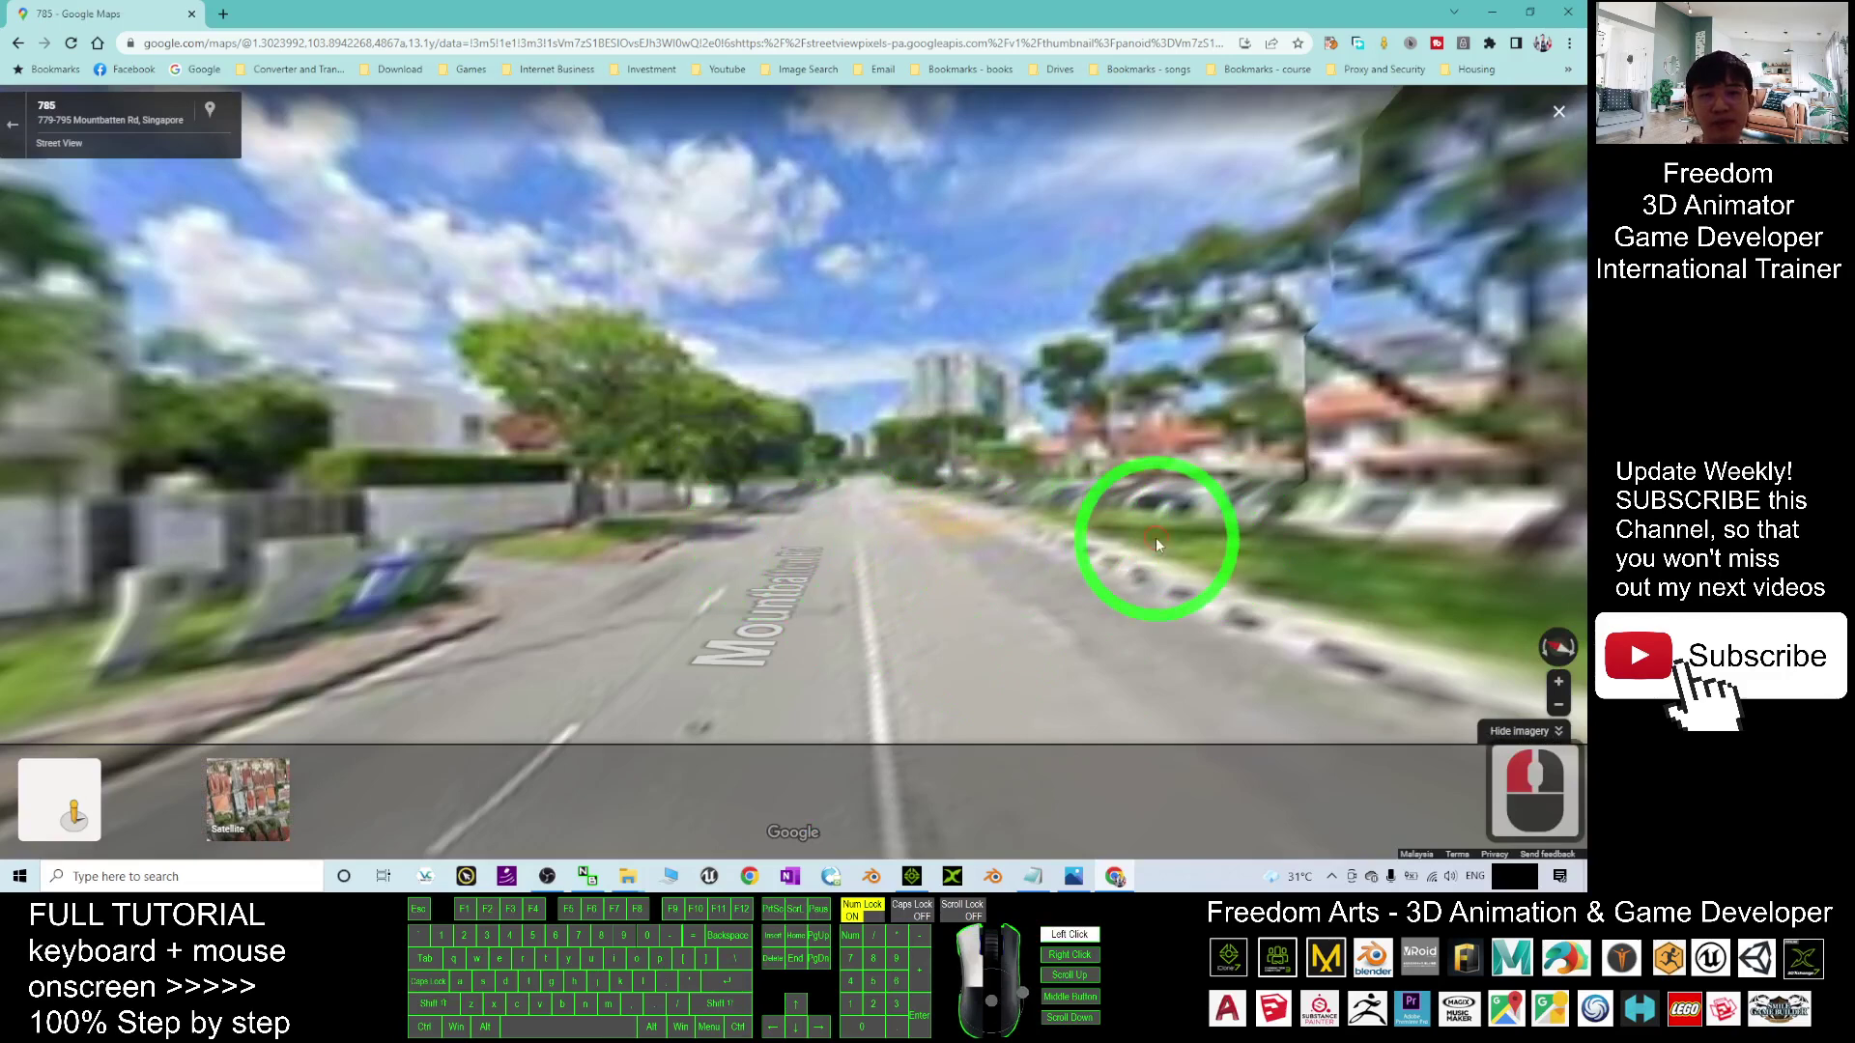
{"action": "left_click", "coordinate": [987, 536]}
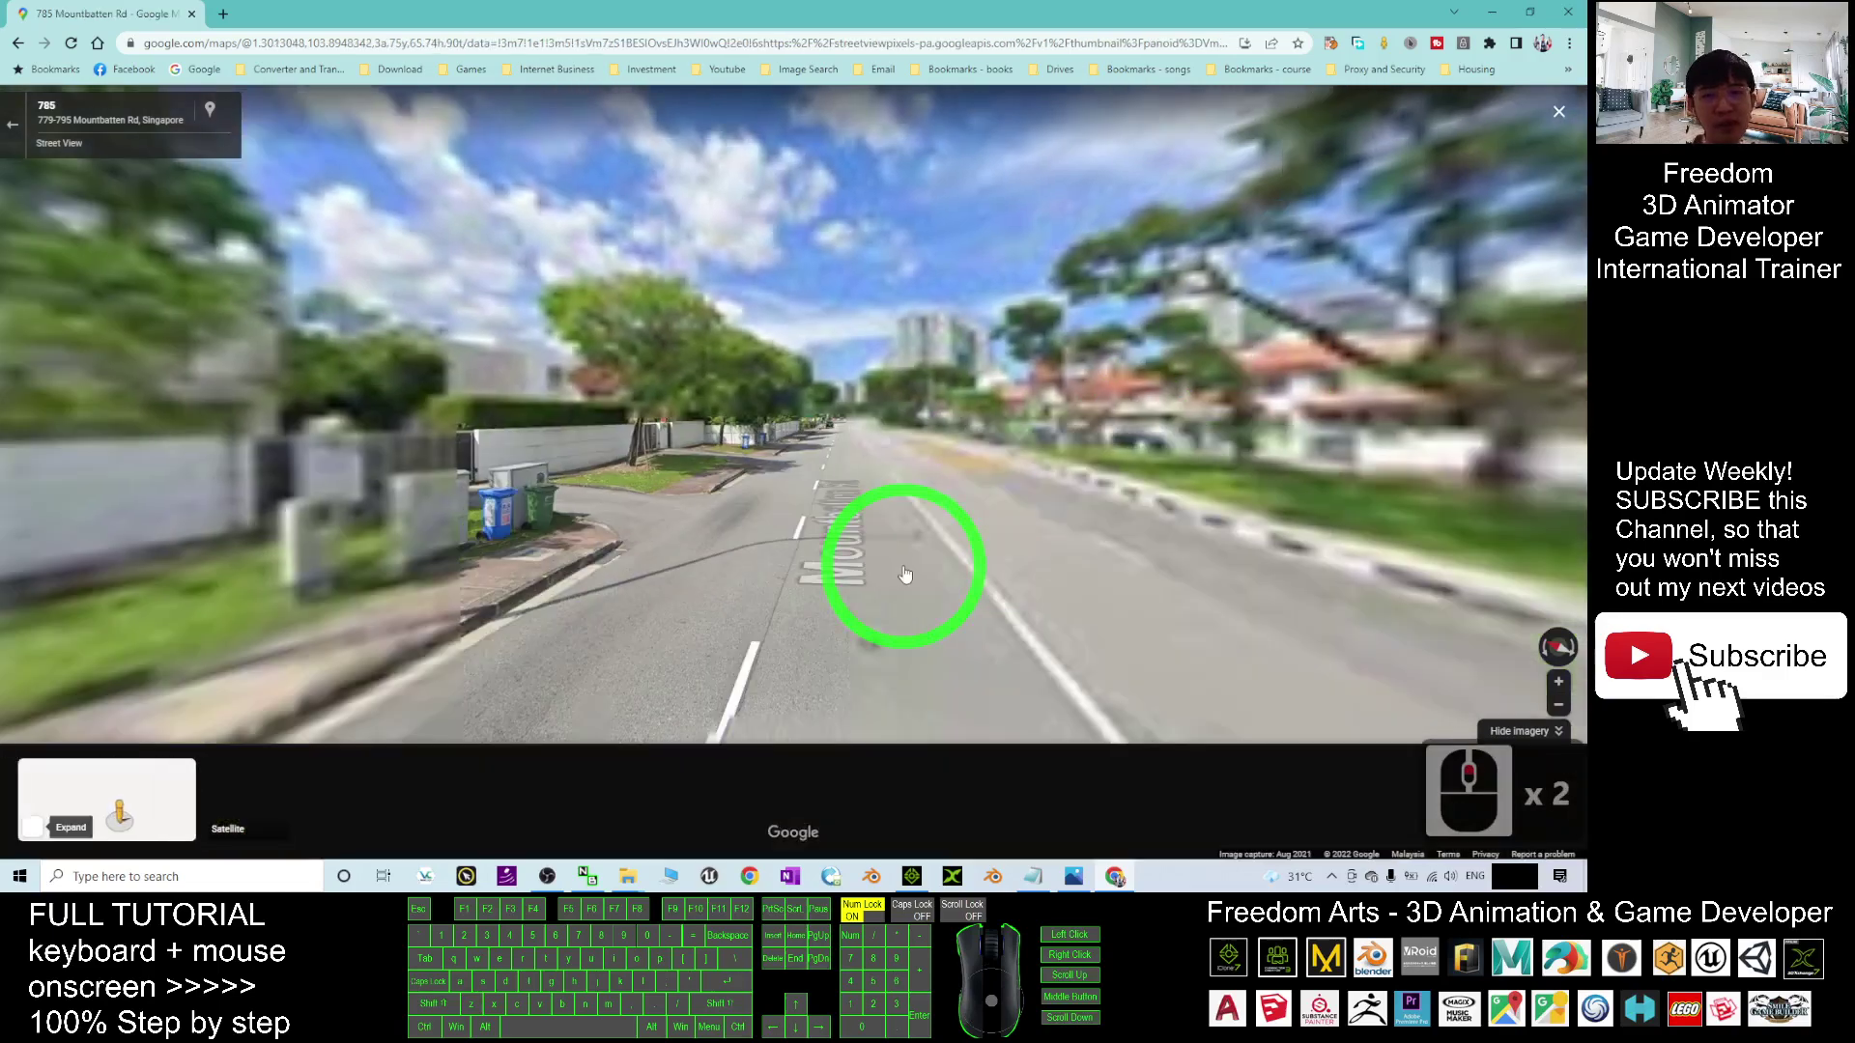
{"action": "left_click_drag", "start_coordinate": [878, 567], "coordinate": [629, 496]}
Step forward along Mountbatten Rd and rotate the view to look down the road
{"action": "double_click", "coordinate": [1143, 463]}
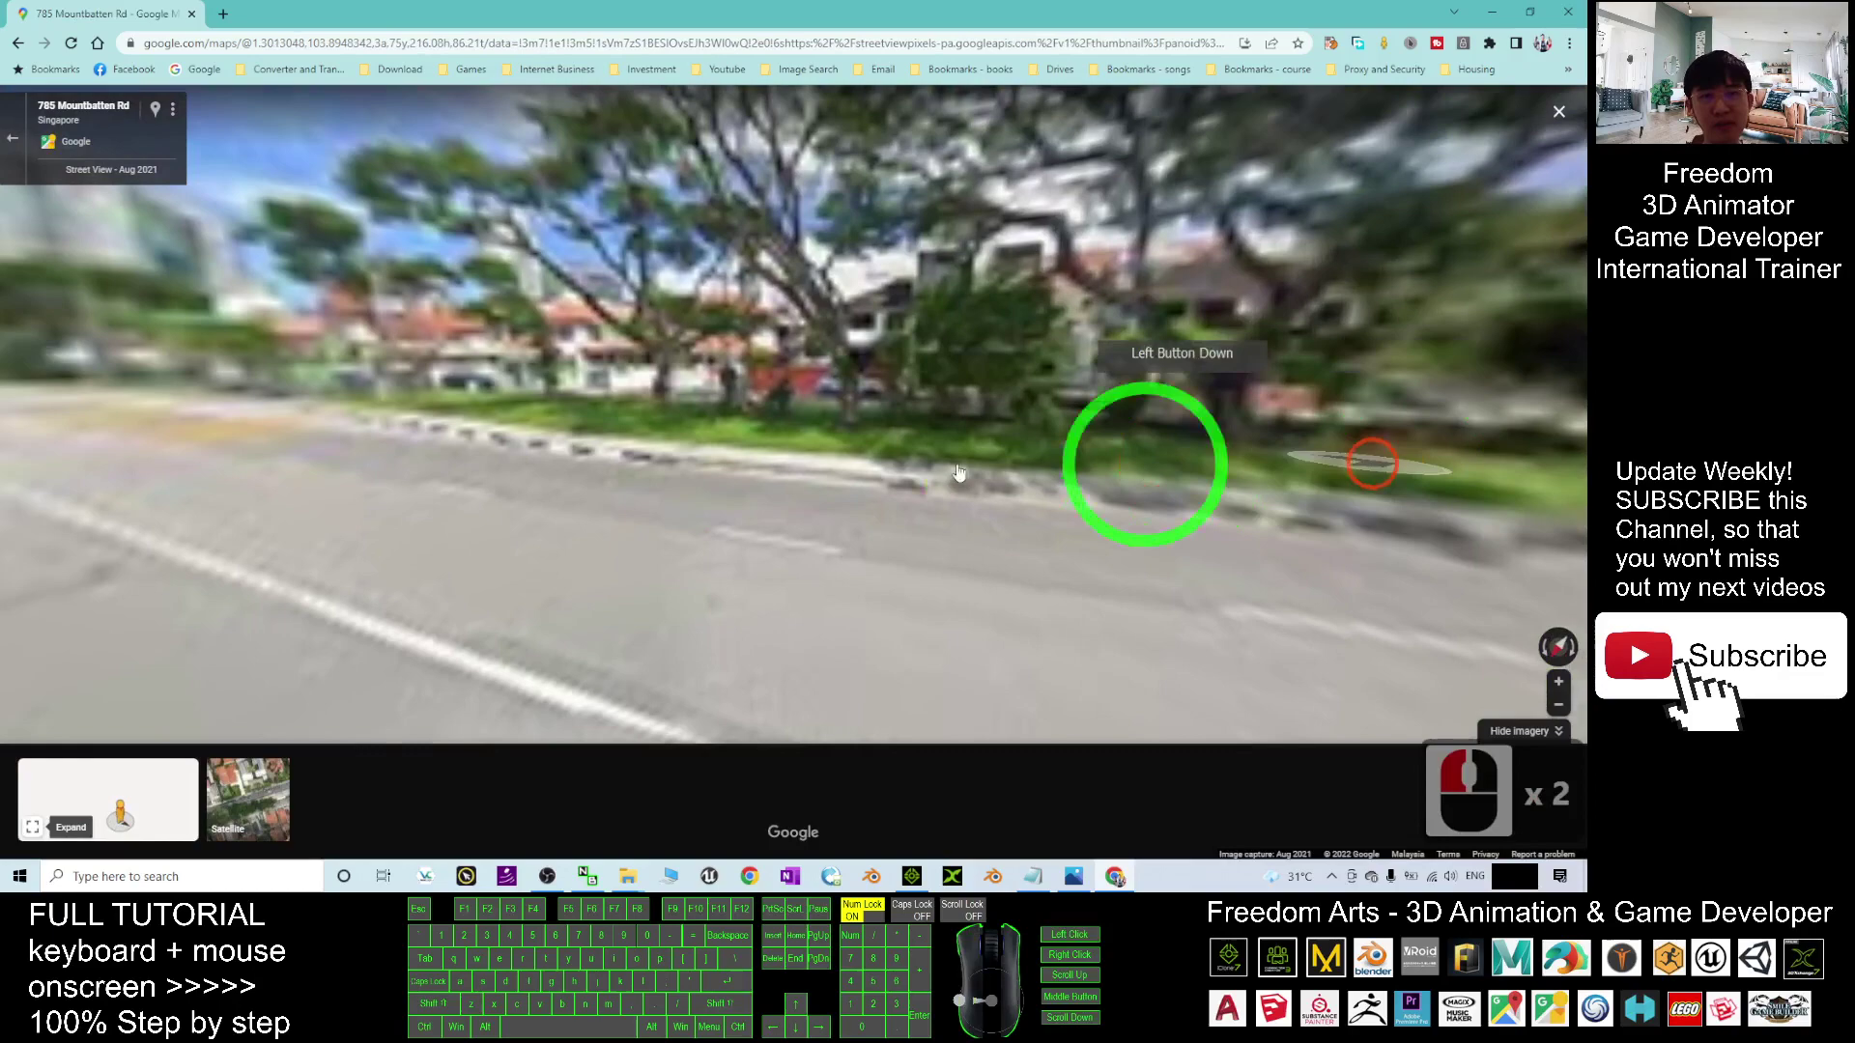
{"action": "left_click_drag", "start_coordinate": [1143, 464], "coordinate": [1192, 463]}
{"action": "left_click", "coordinate": [1192, 464]}
{"action": "left_click", "coordinate": [1207, 475]}
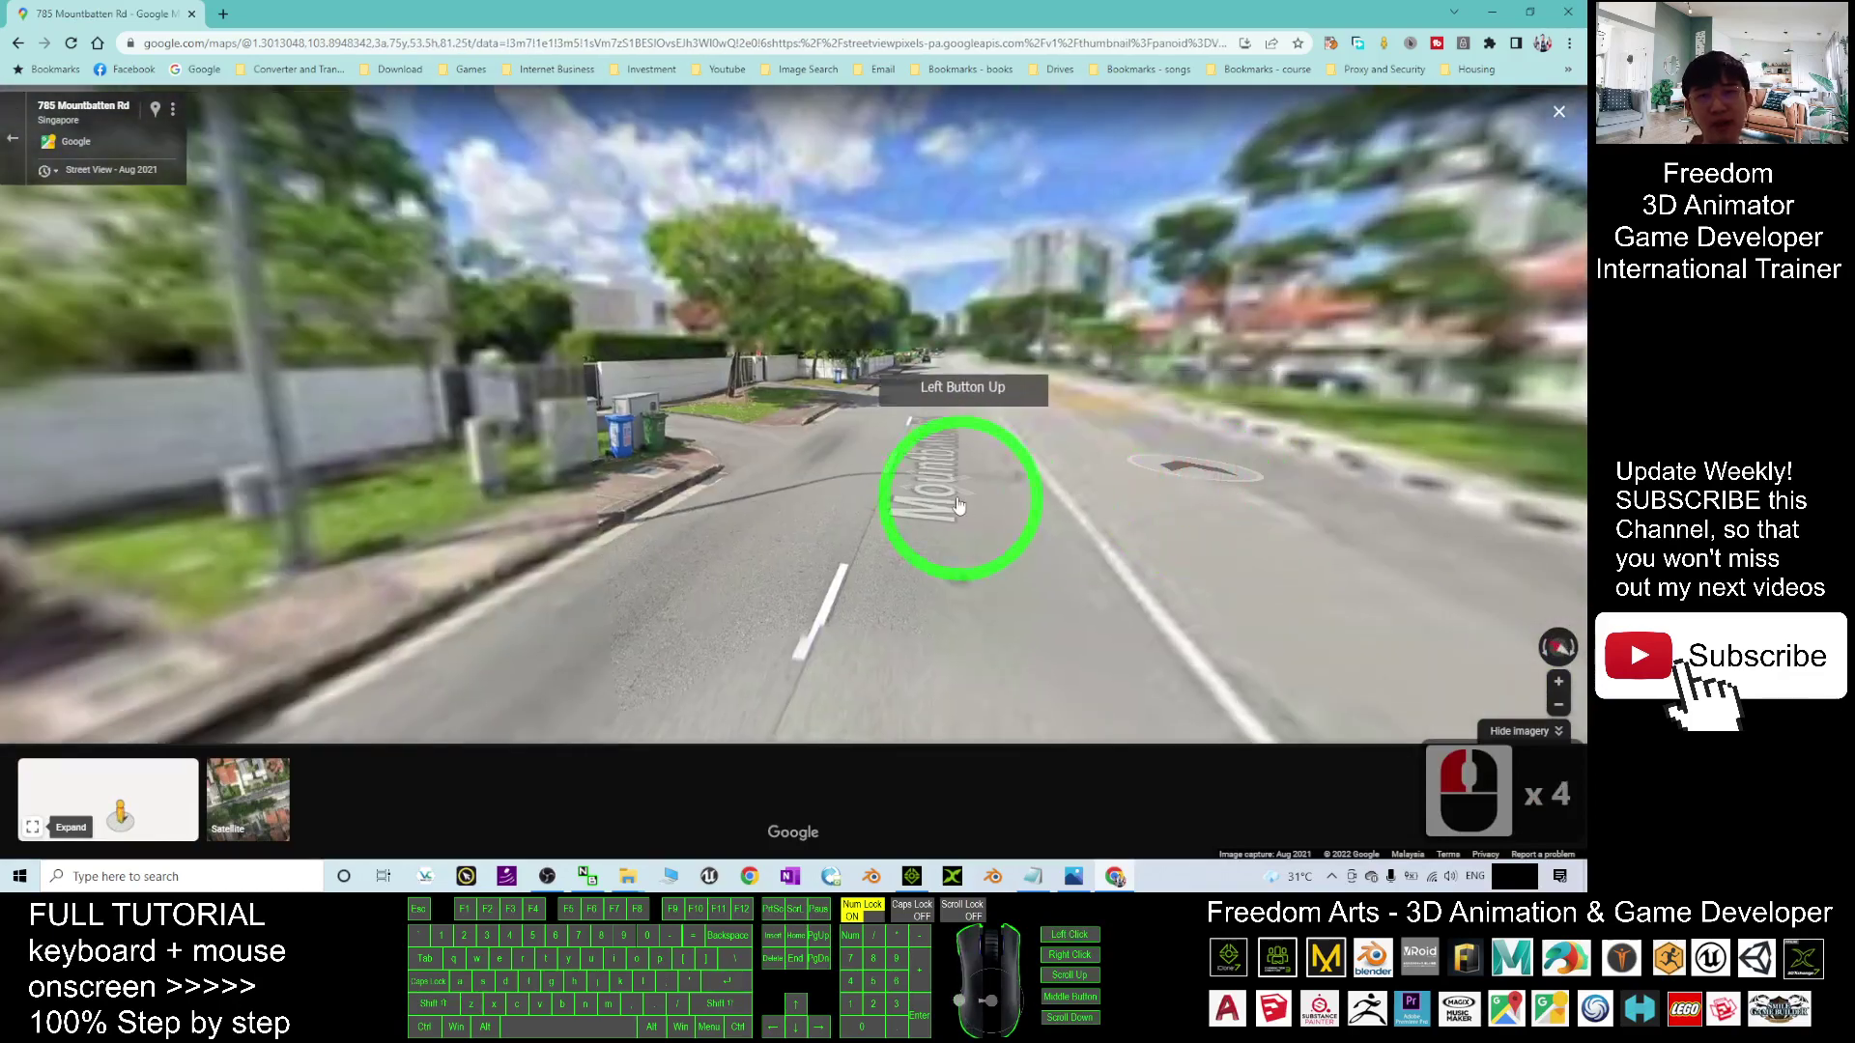
{"action": "left_click_drag", "start_coordinate": [856, 513], "coordinate": [1116, 466]}
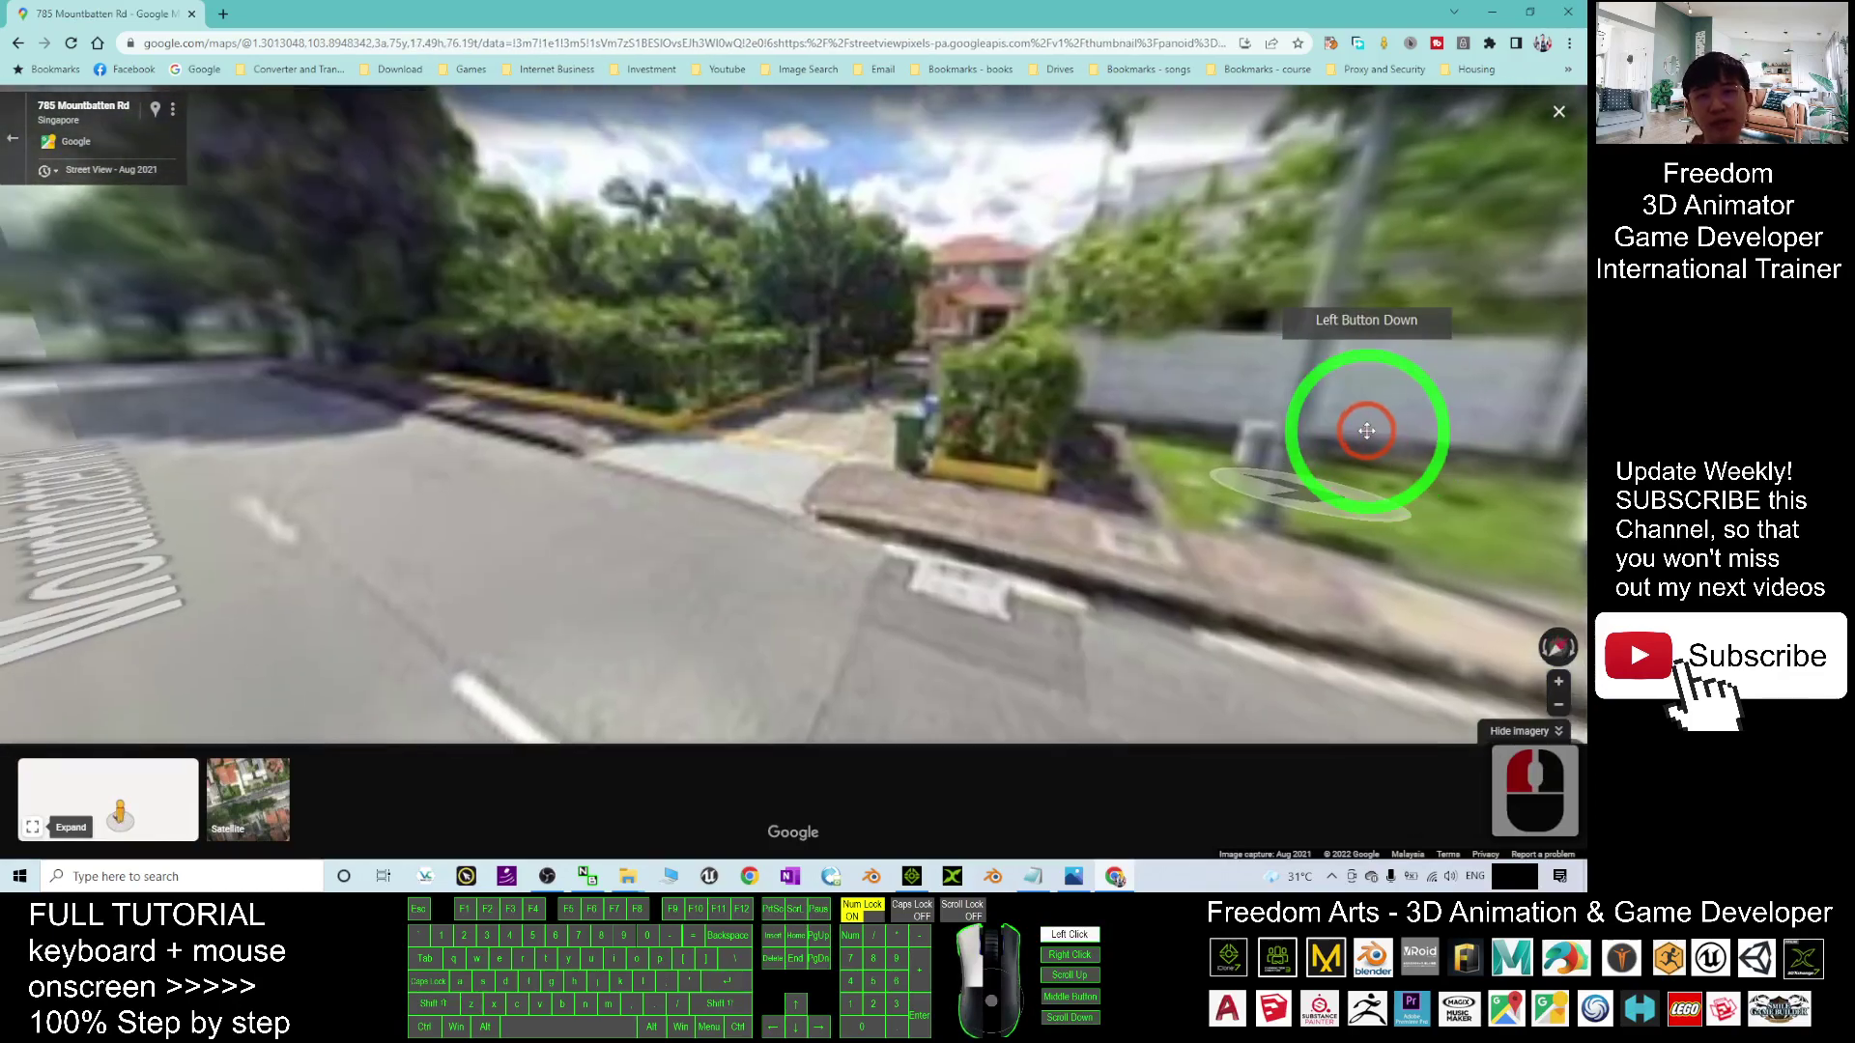
{"action": "left_click_drag", "start_coordinate": [1359, 427], "coordinate": [1424, 29]}
{"action": "left_click_drag", "start_coordinate": [1262, 373], "coordinate": [642, 310]}
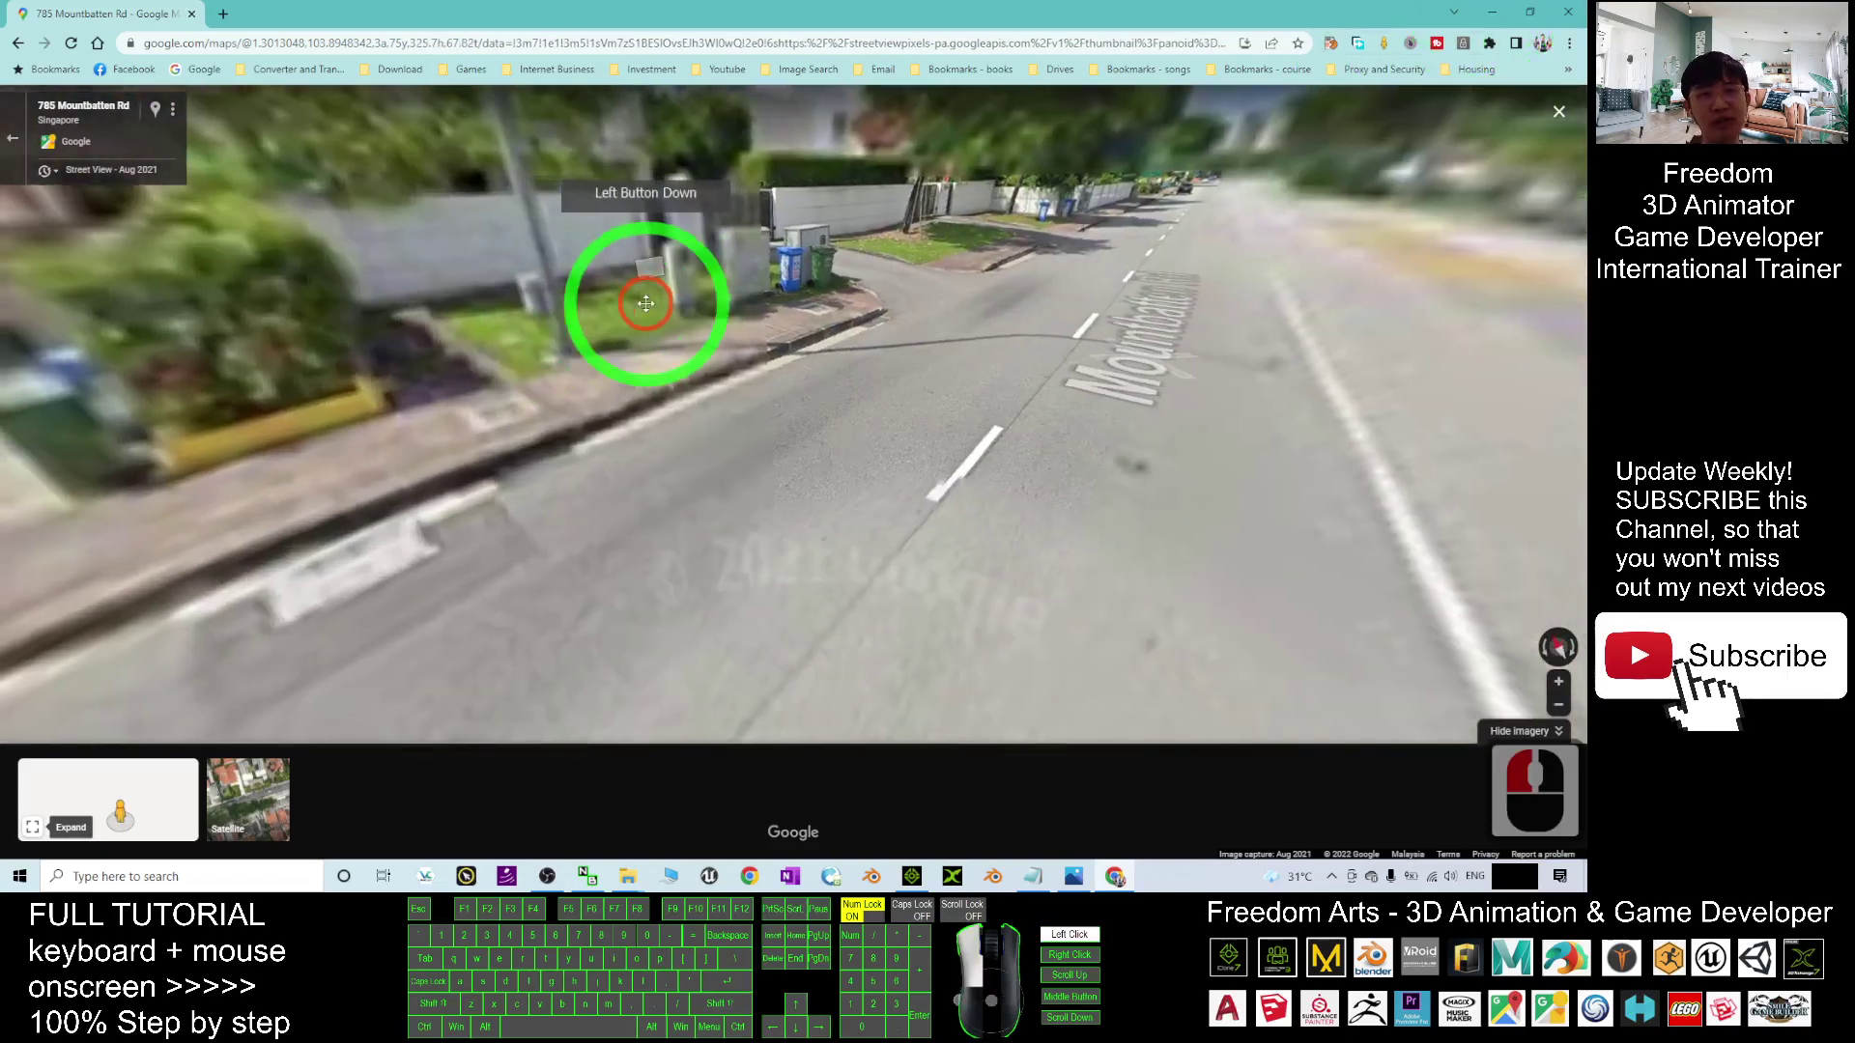
{"action": "left_click", "coordinate": [1160, 329]}
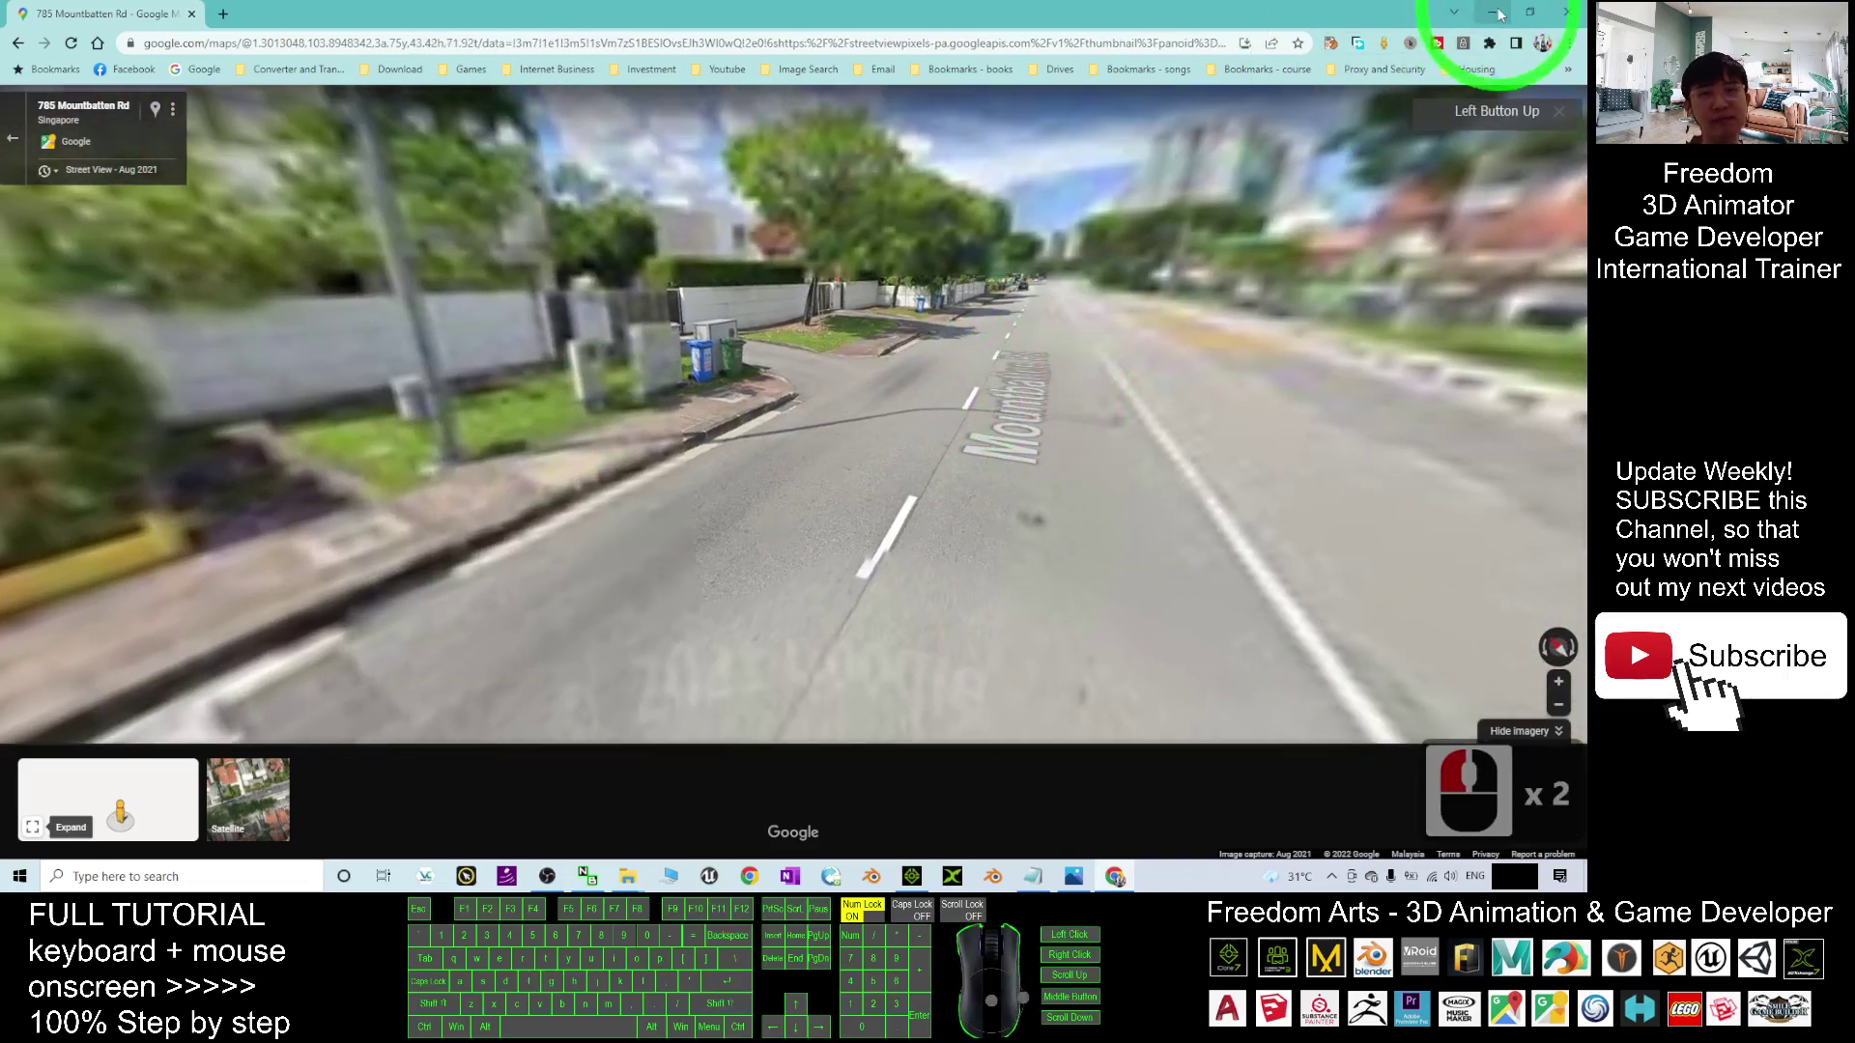
Minimize Chrome and move the StreetView Grabber window to the left of the desktop
{"action": "left_click", "coordinate": [1497, 12]}
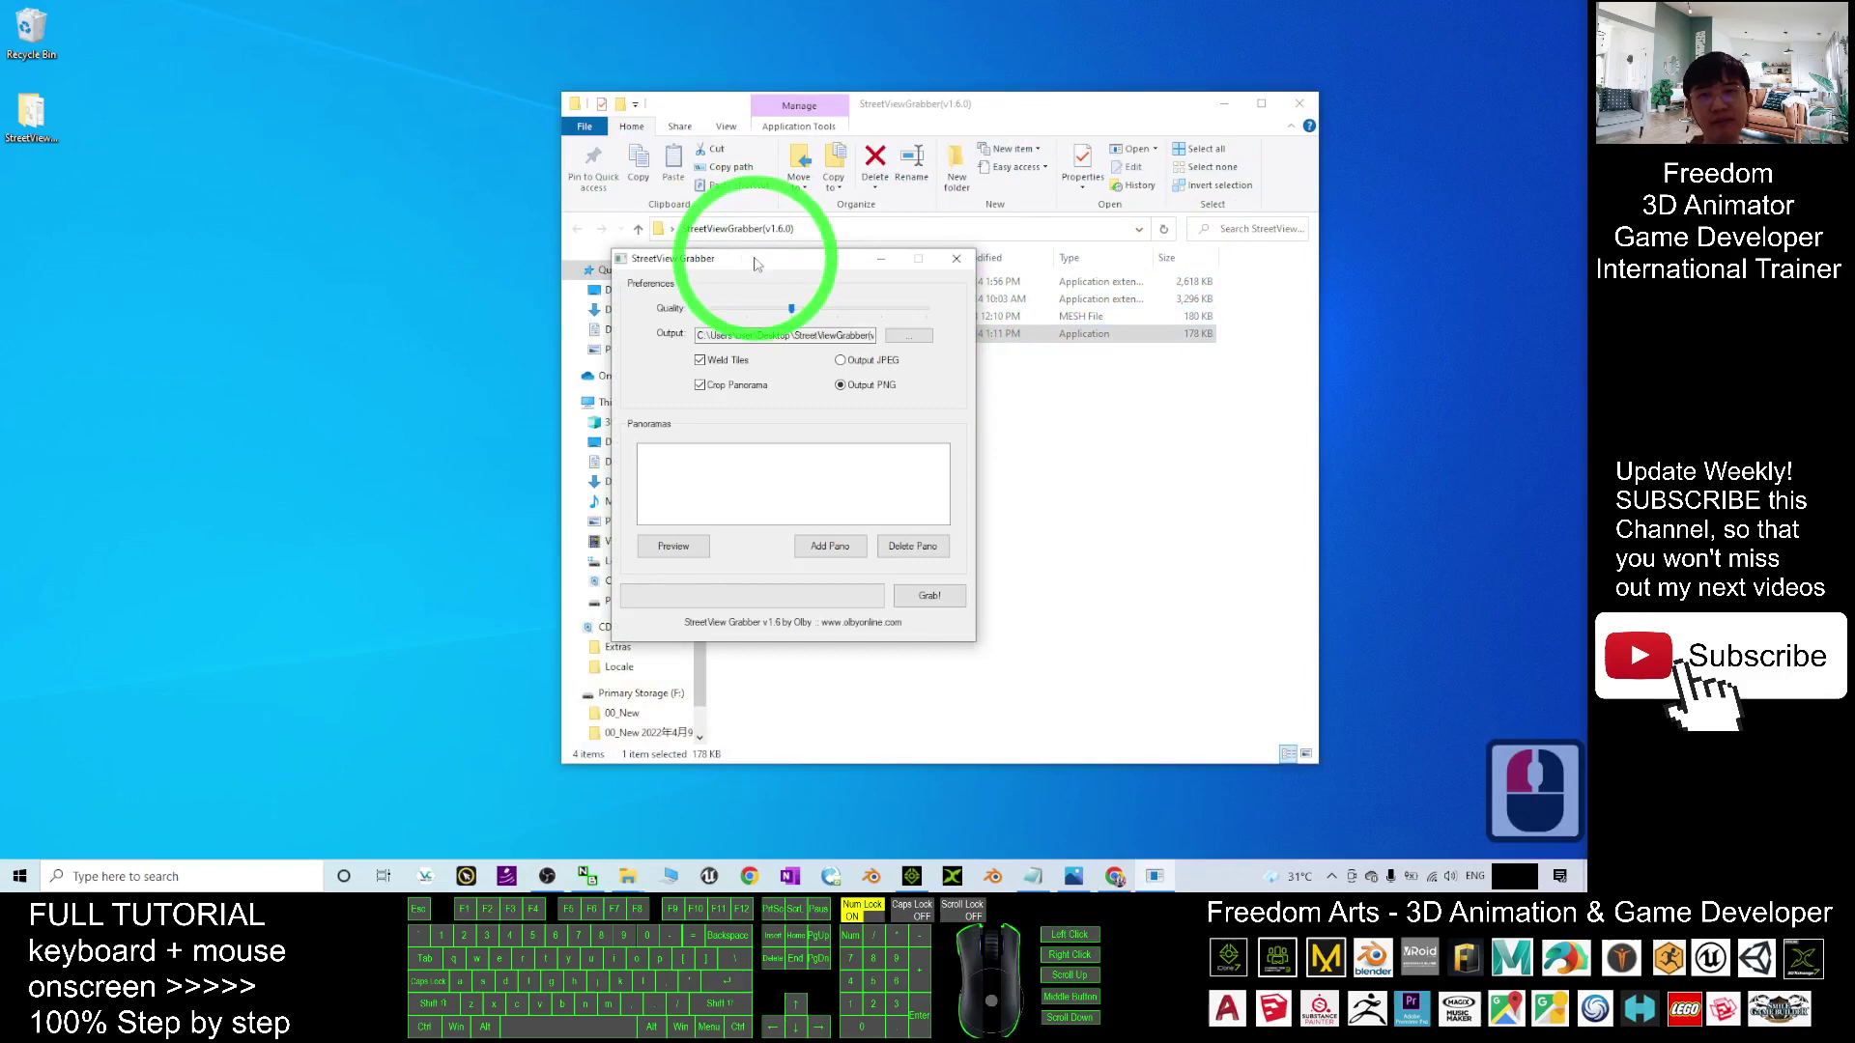
{"action": "left_click_drag", "start_coordinate": [757, 264], "coordinate": [495, 366]}
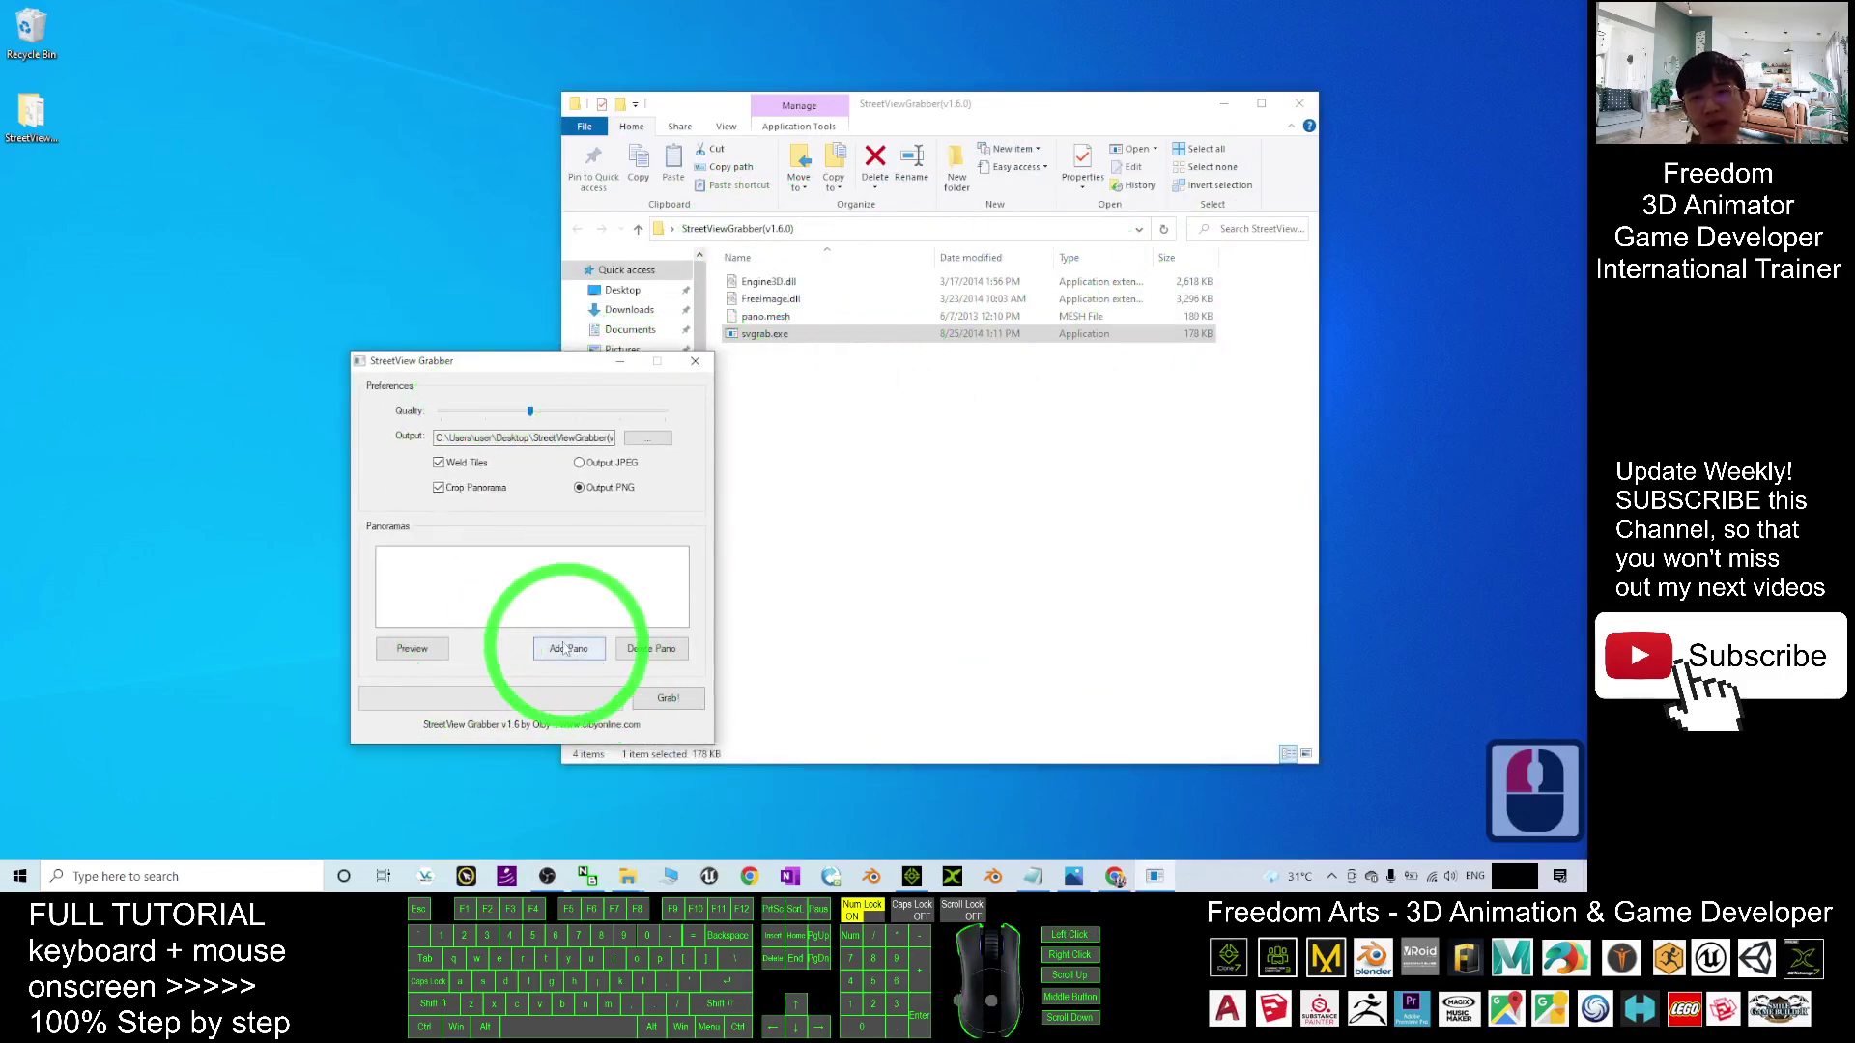
Copy the Street View page address from Chrome, then minimize the browser
{"action": "left_click", "coordinate": [1120, 877]}
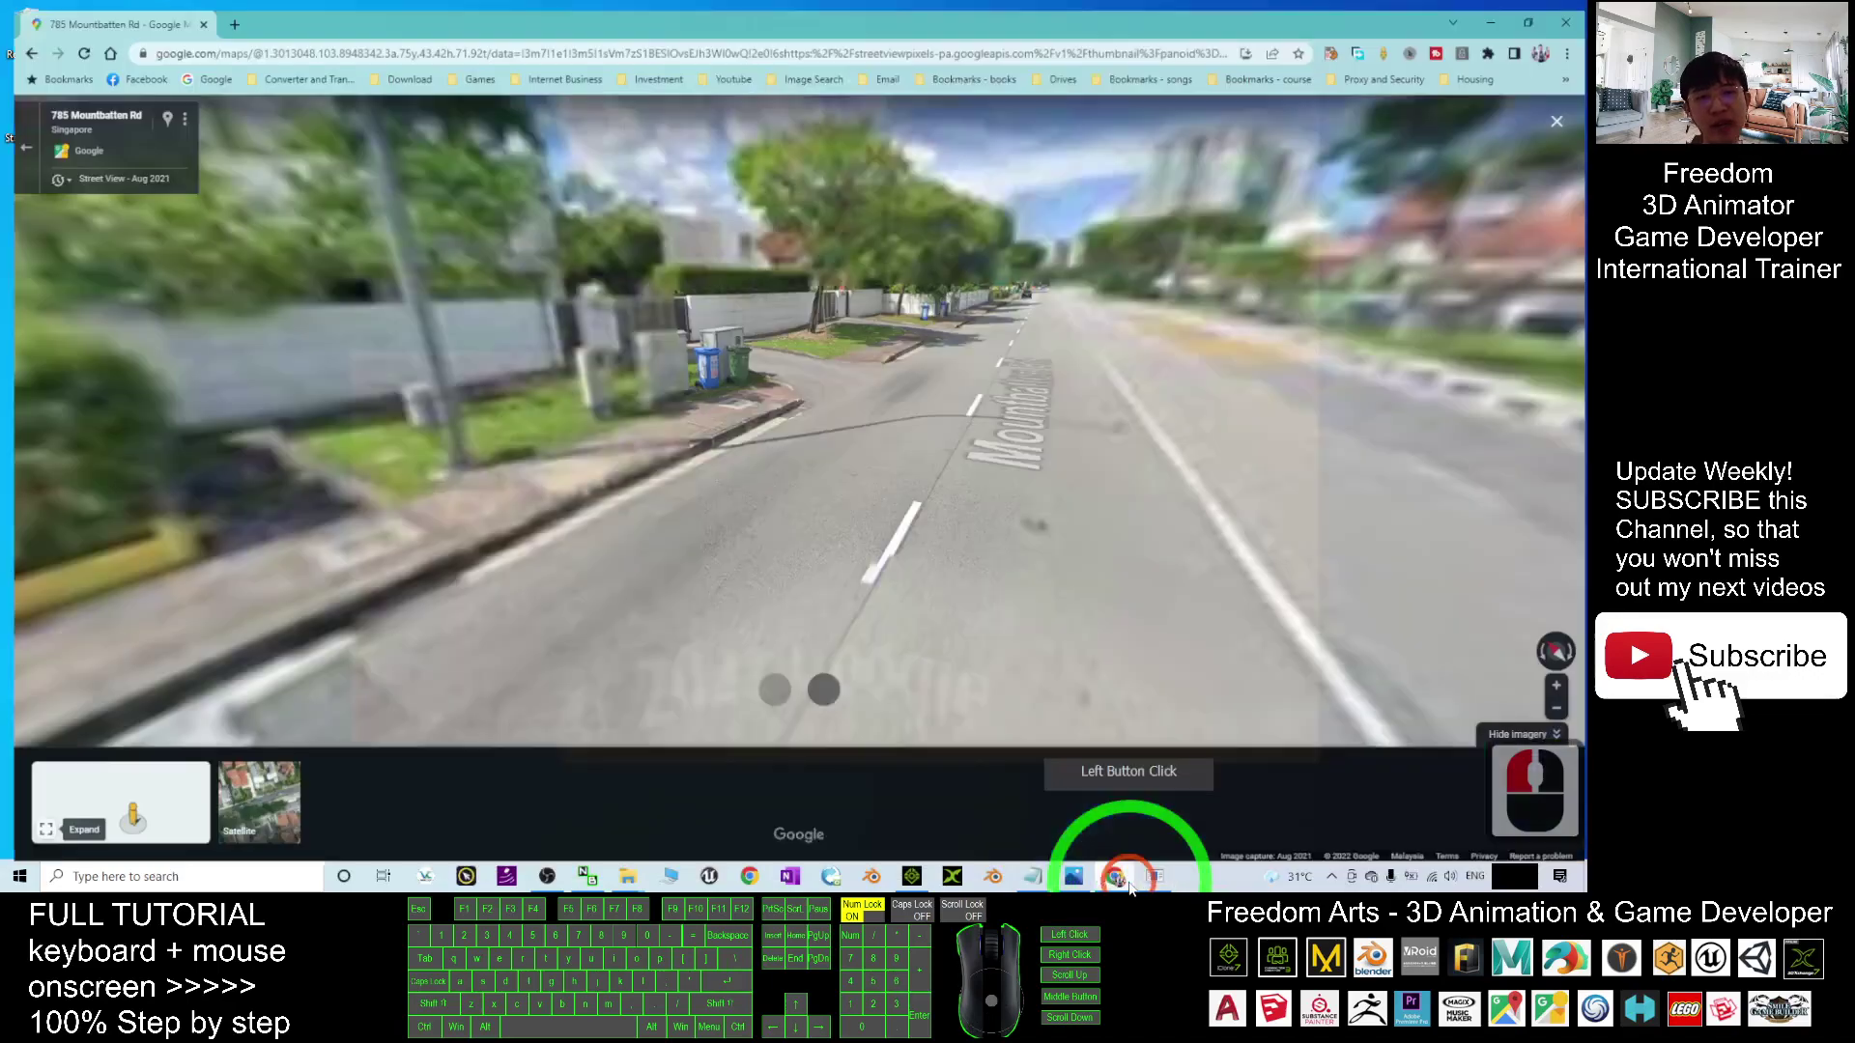
{"action": "left_click", "coordinate": [804, 43]}
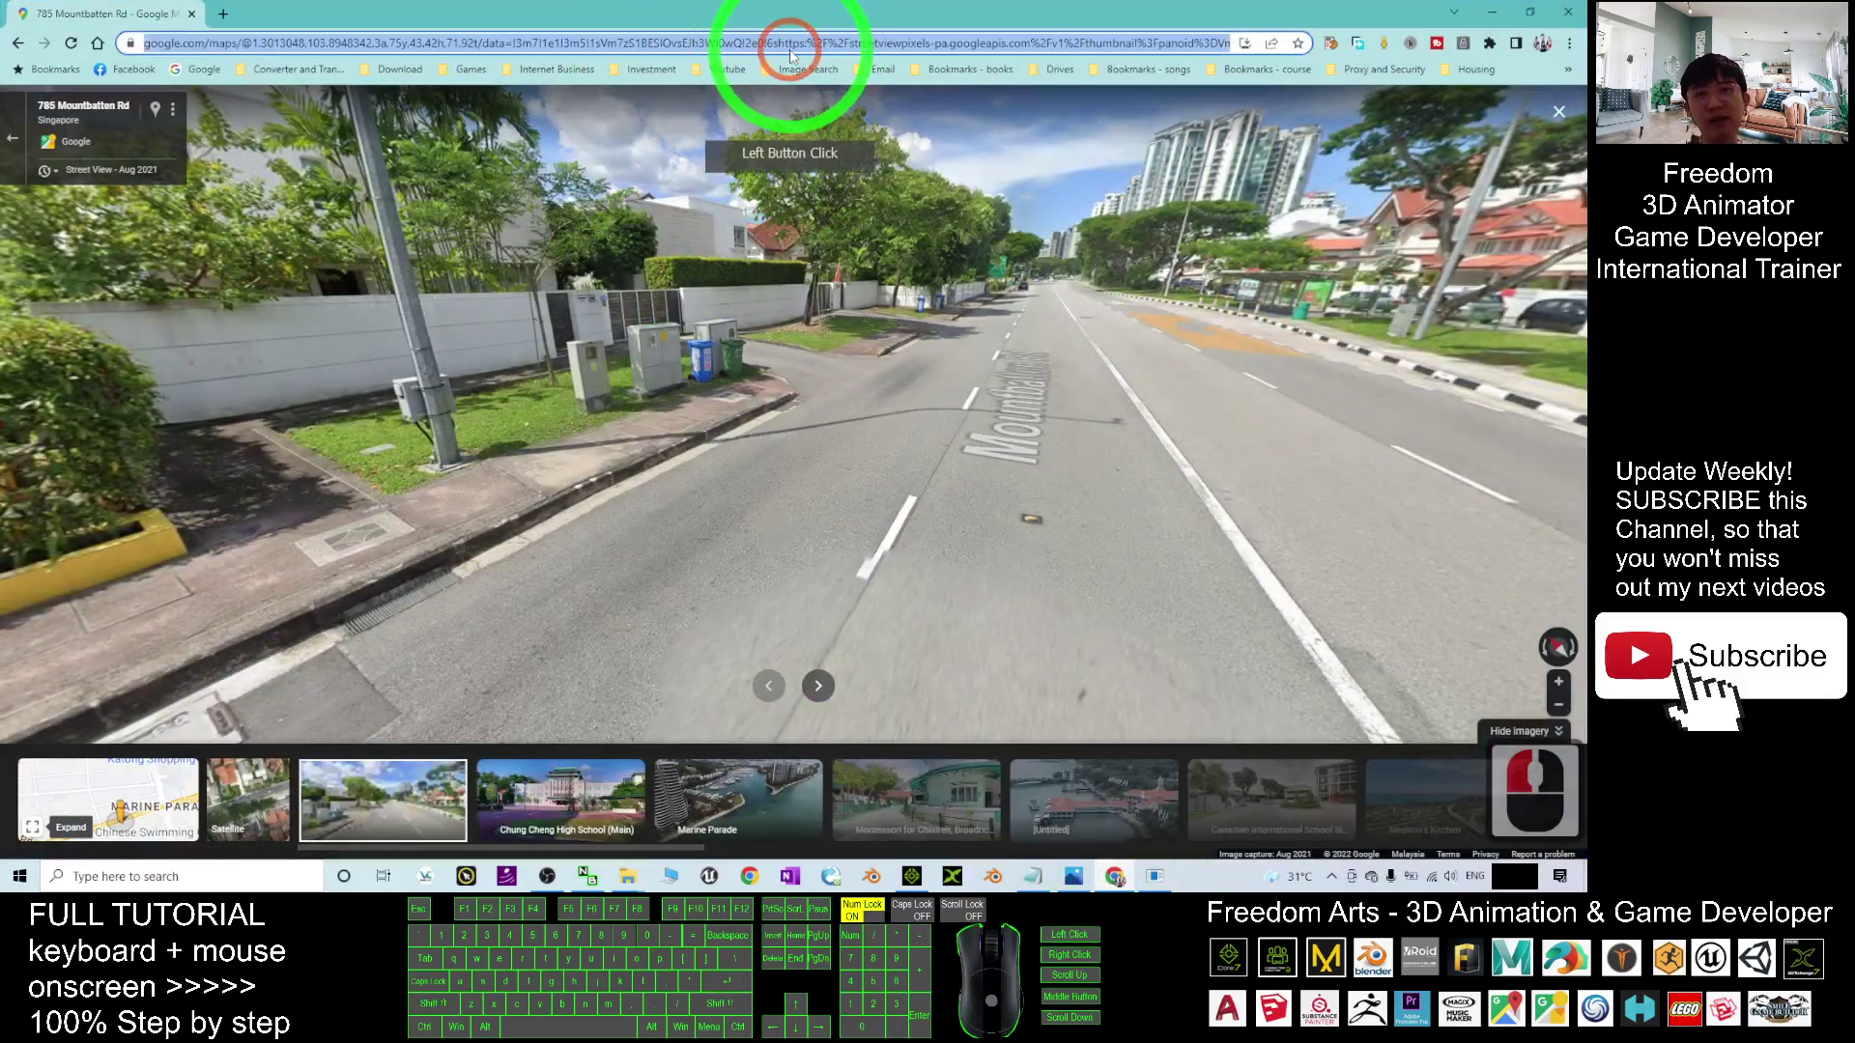
{"action": "right_click", "coordinate": [785, 46]}
{"action": "left_click", "coordinate": [833, 167]}
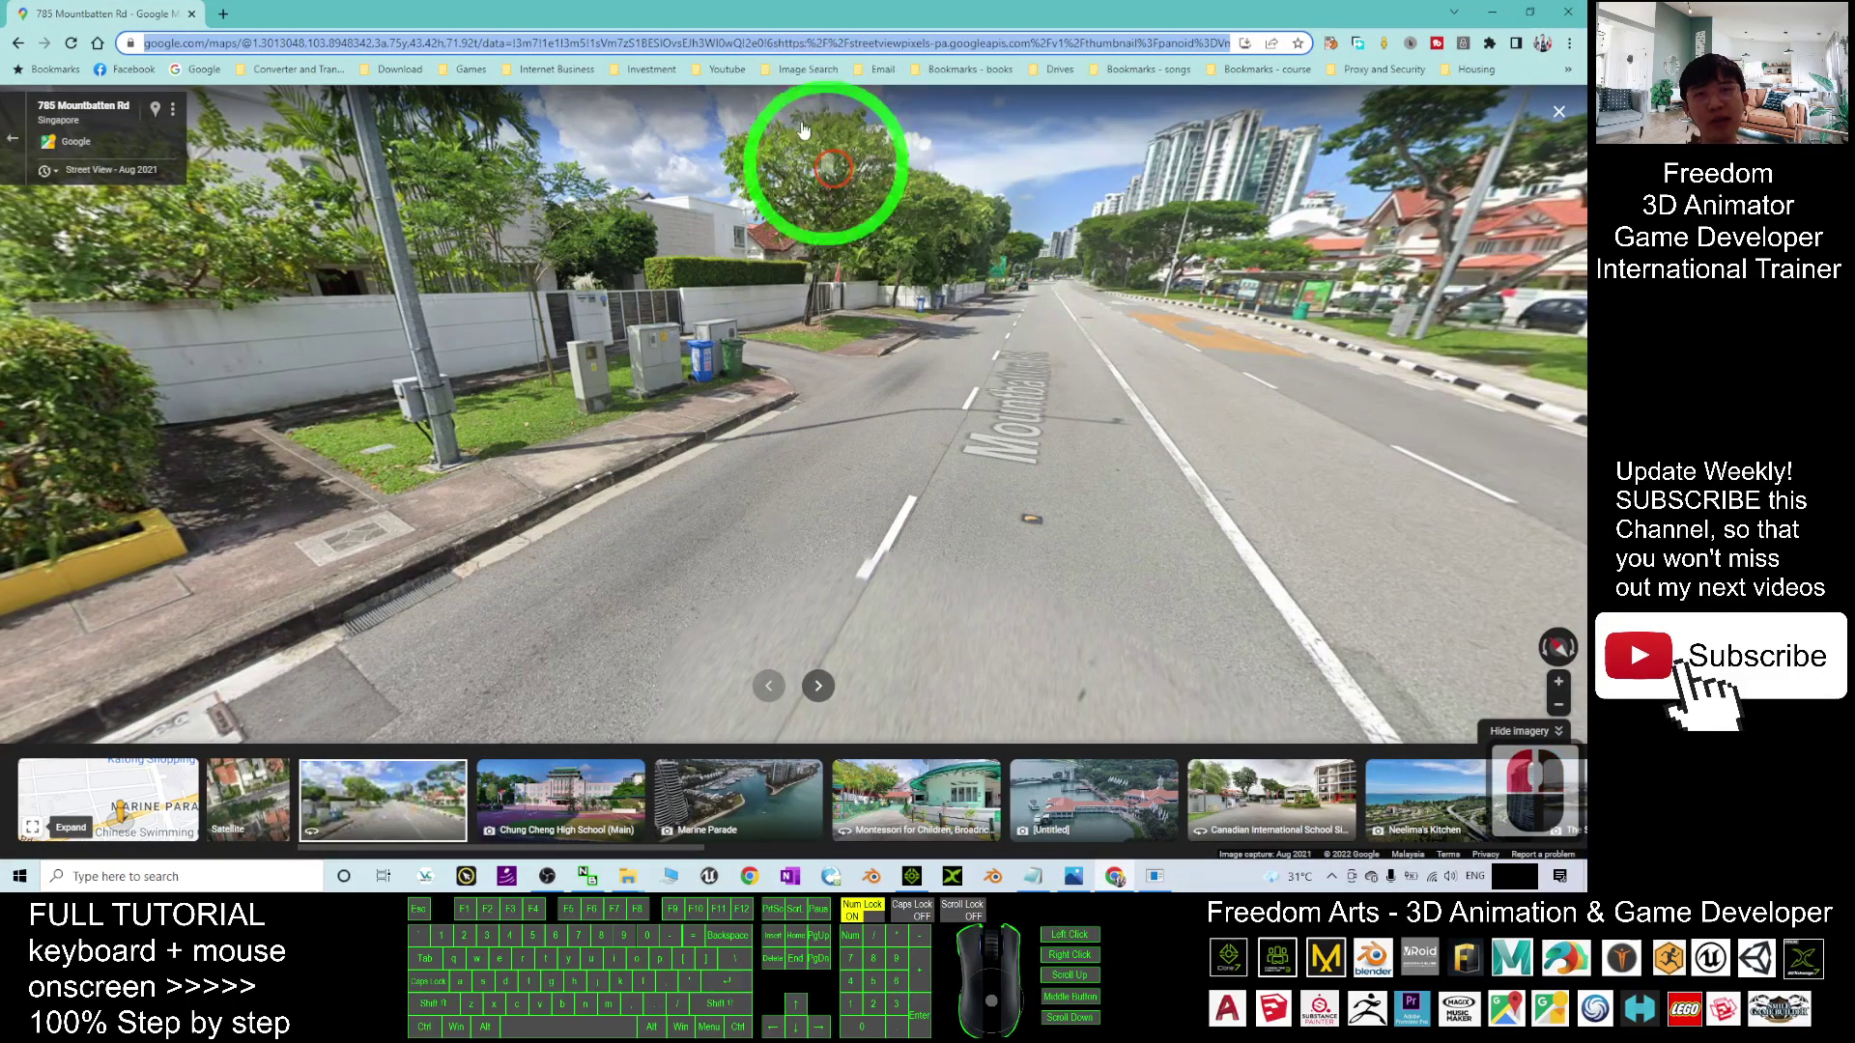
{"action": "left_click_drag", "start_coordinate": [1215, 461], "coordinate": [550, 406]}
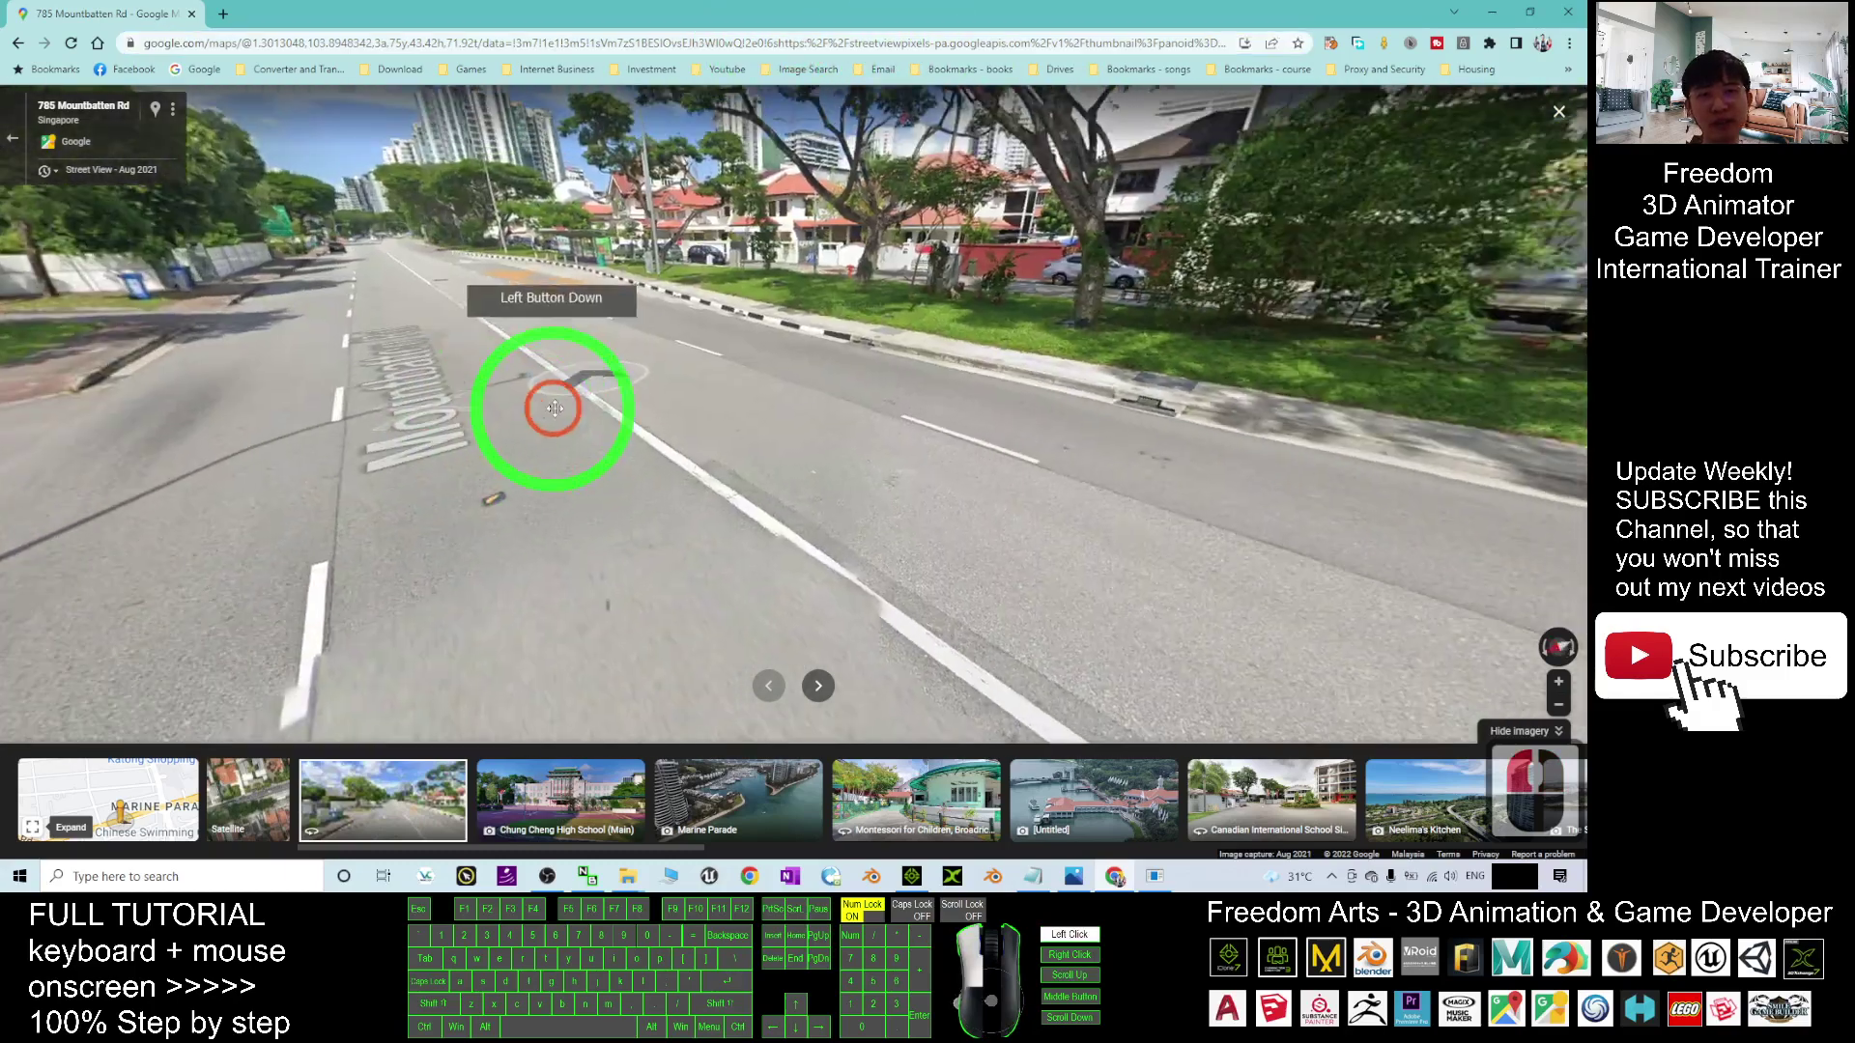
{"action": "left_click_drag", "start_coordinate": [1259, 518], "coordinate": [560, 413]}
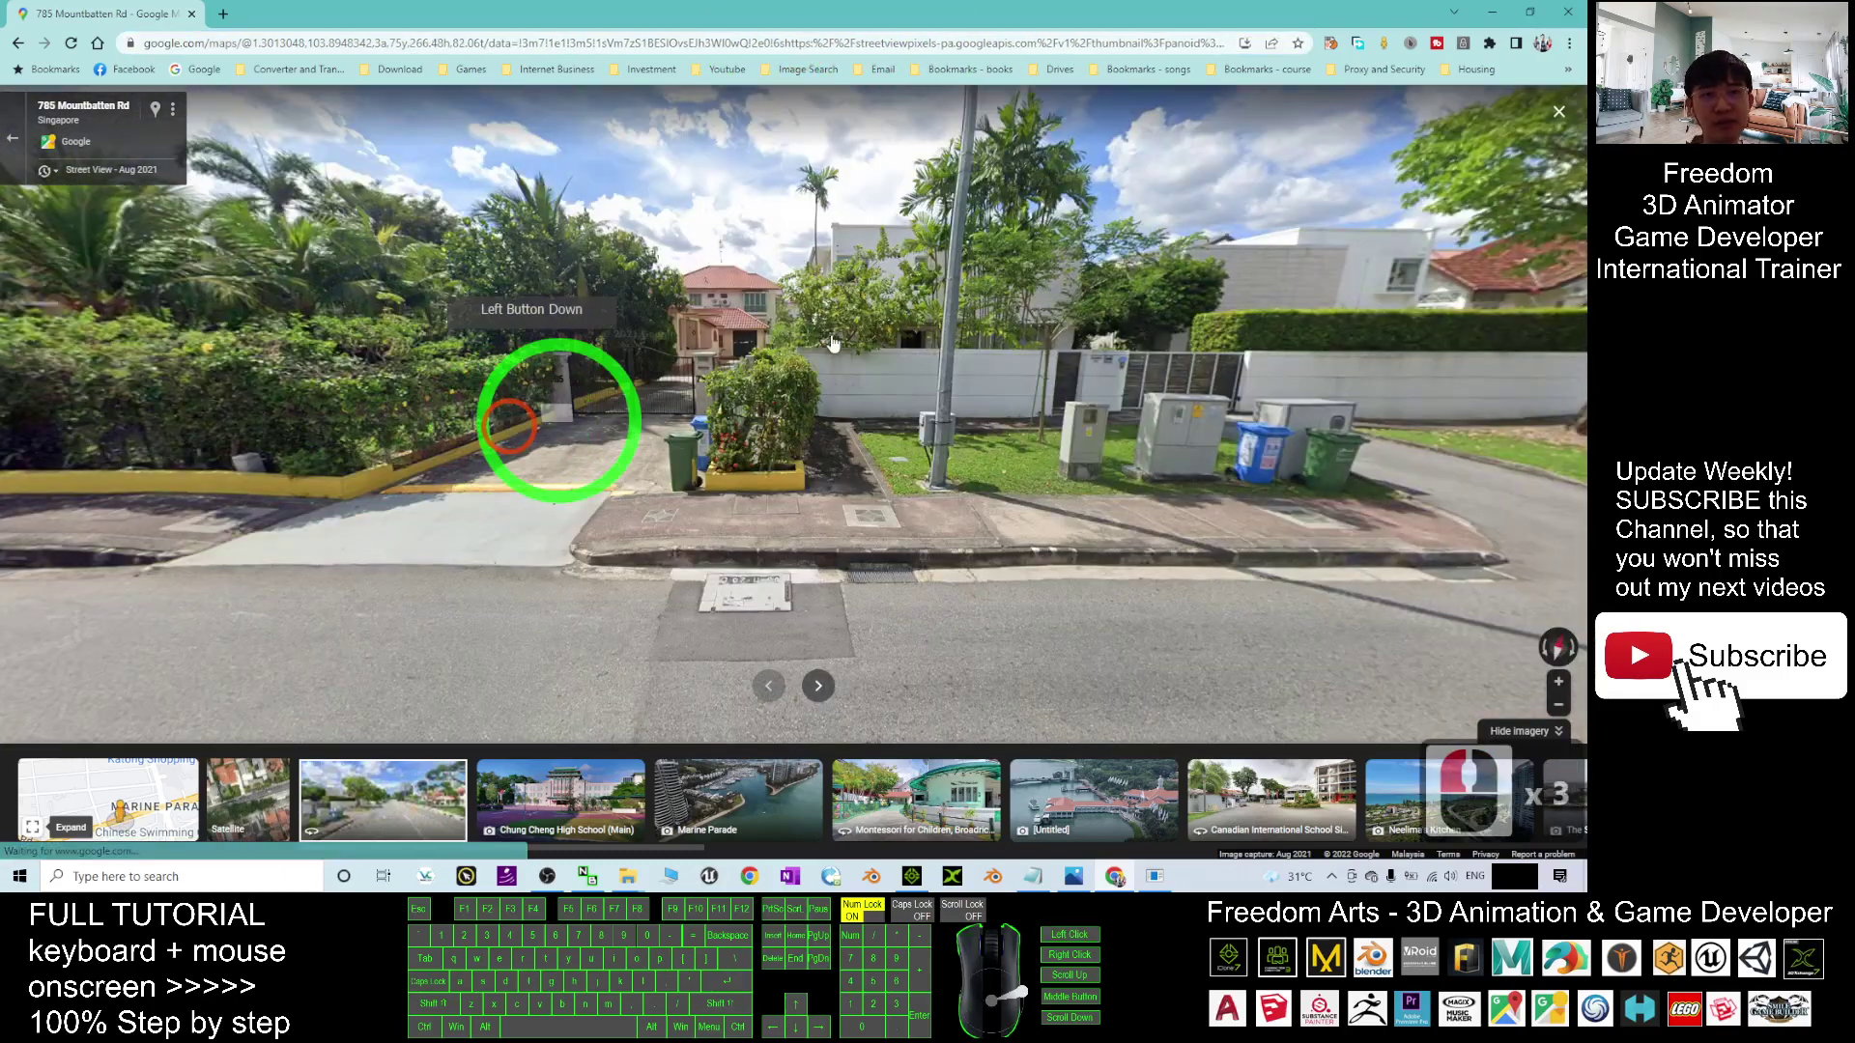
{"action": "left_click", "coordinate": [1492, 19]}
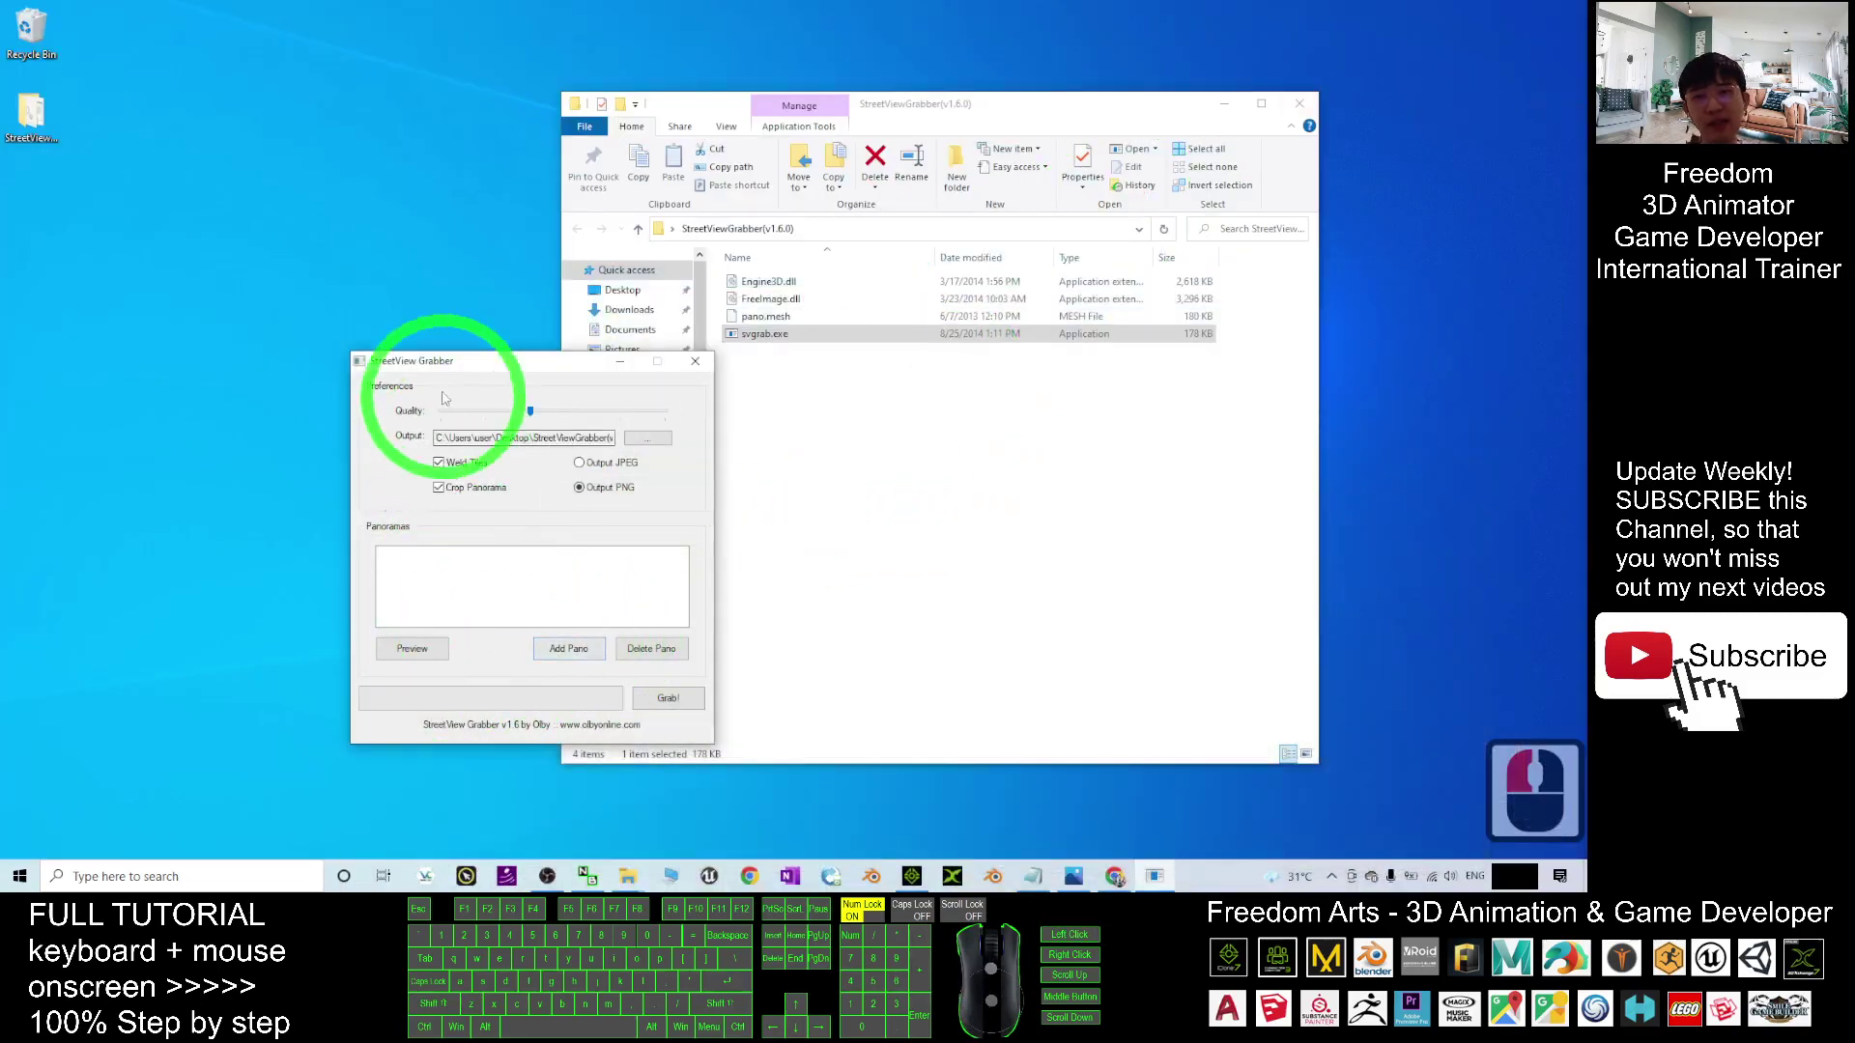
Add the copied panorama to the Panoramas list from the clipboard and raise Quality
{"action": "left_click", "coordinate": [569, 650]}
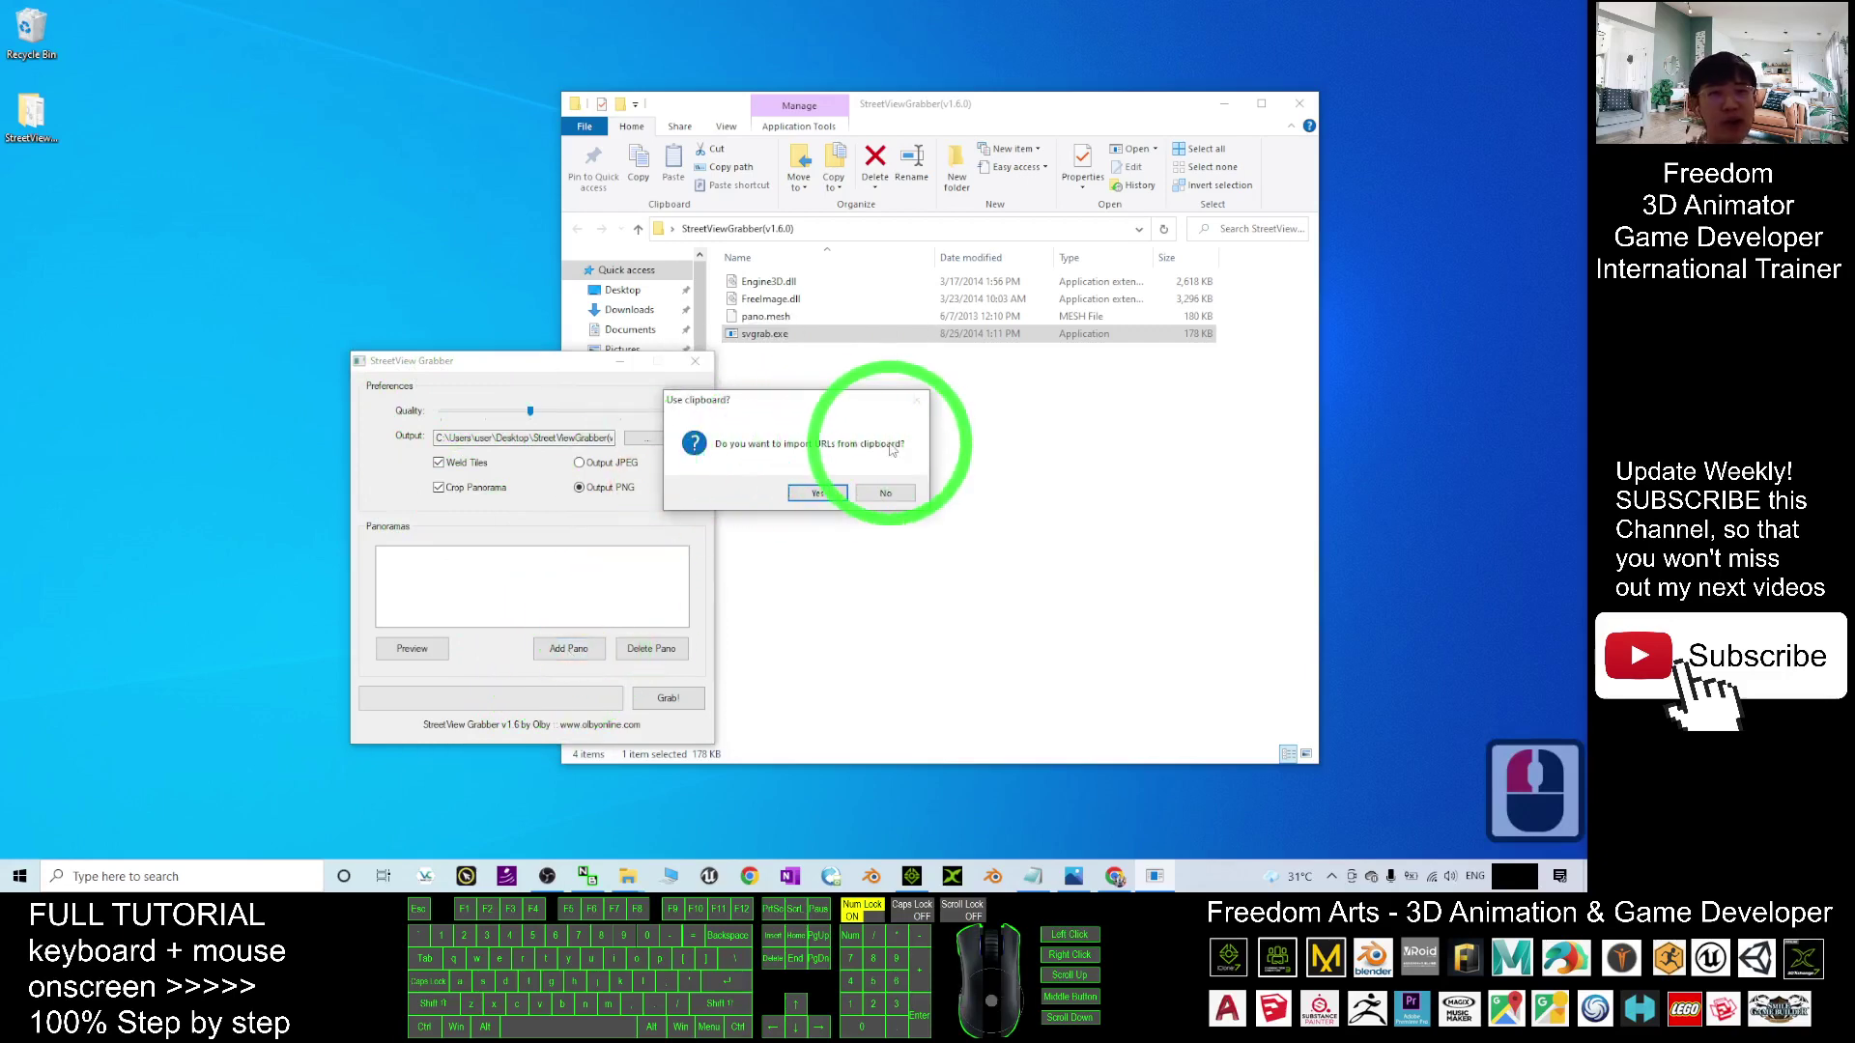
{"action": "left_click", "coordinate": [817, 495]}
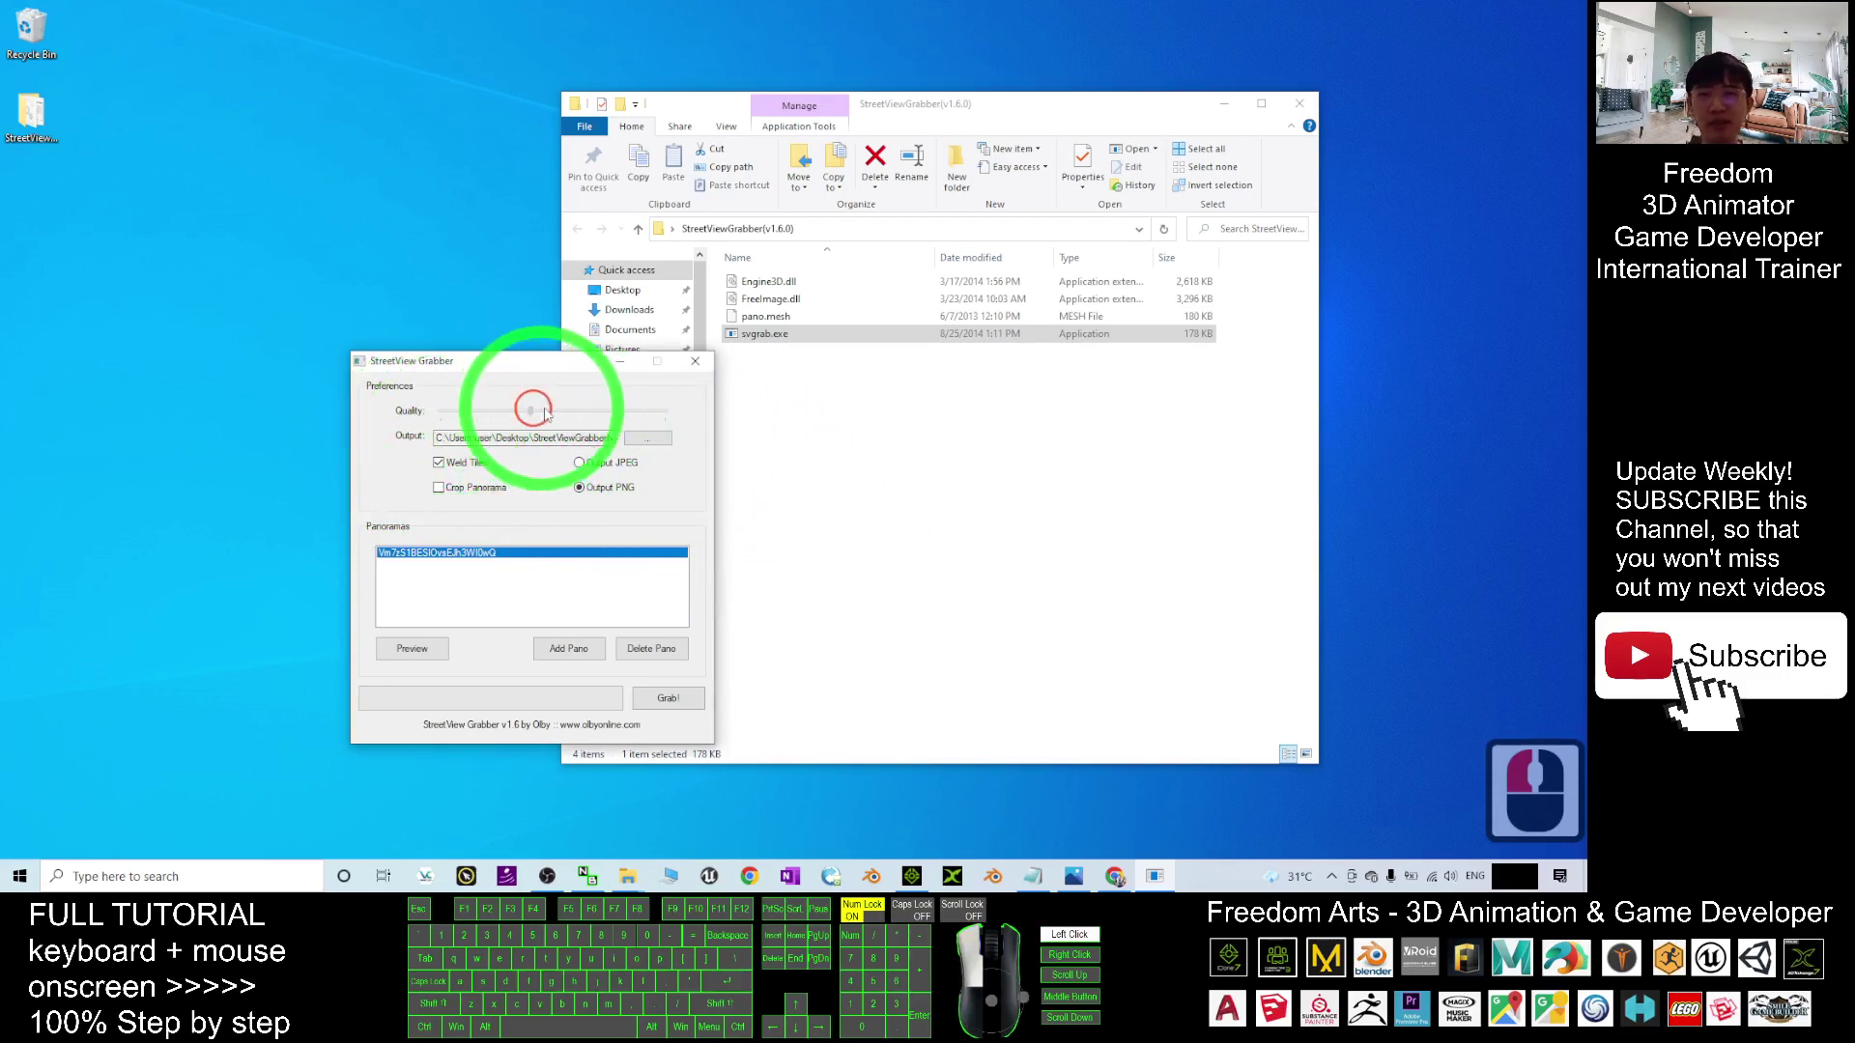
{"action": "left_click_drag", "start_coordinate": [544, 413], "coordinate": [578, 412]}
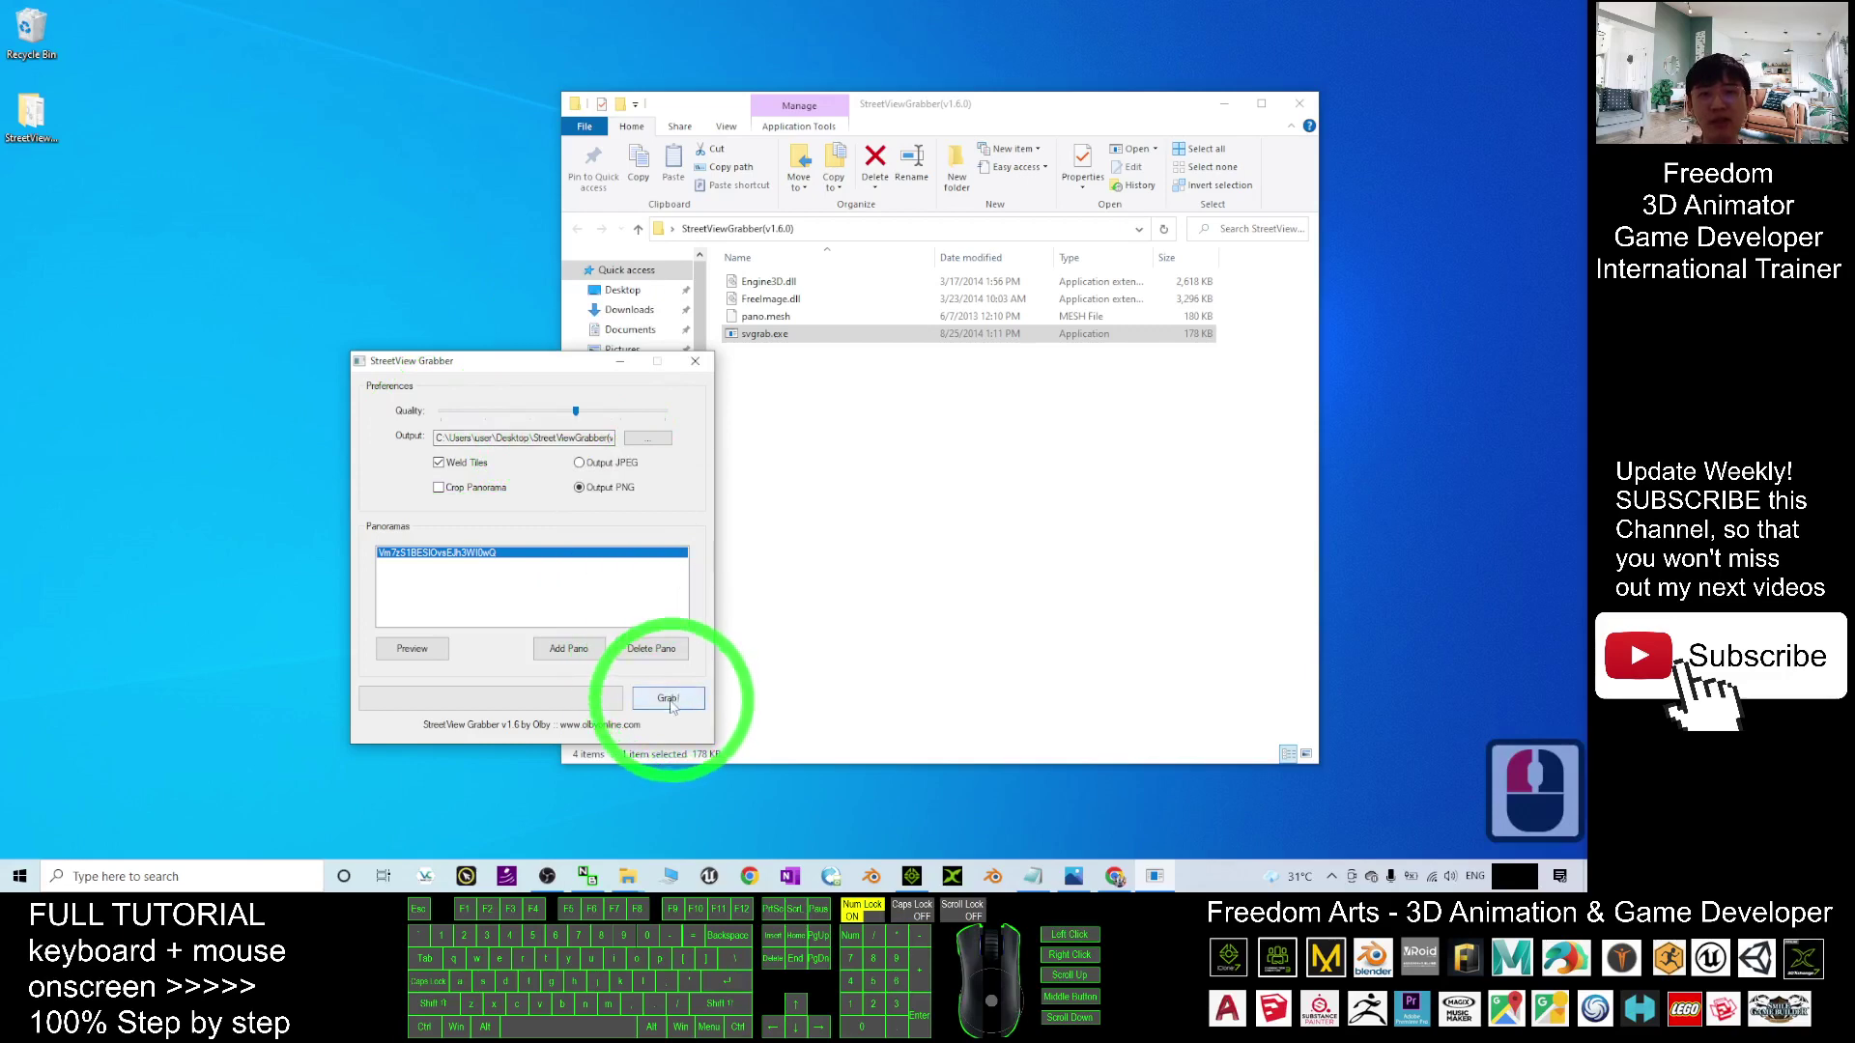
Grab the listed panorama and dismiss the completion notice when it finishes
{"action": "left_click", "coordinate": [1123, 648]}
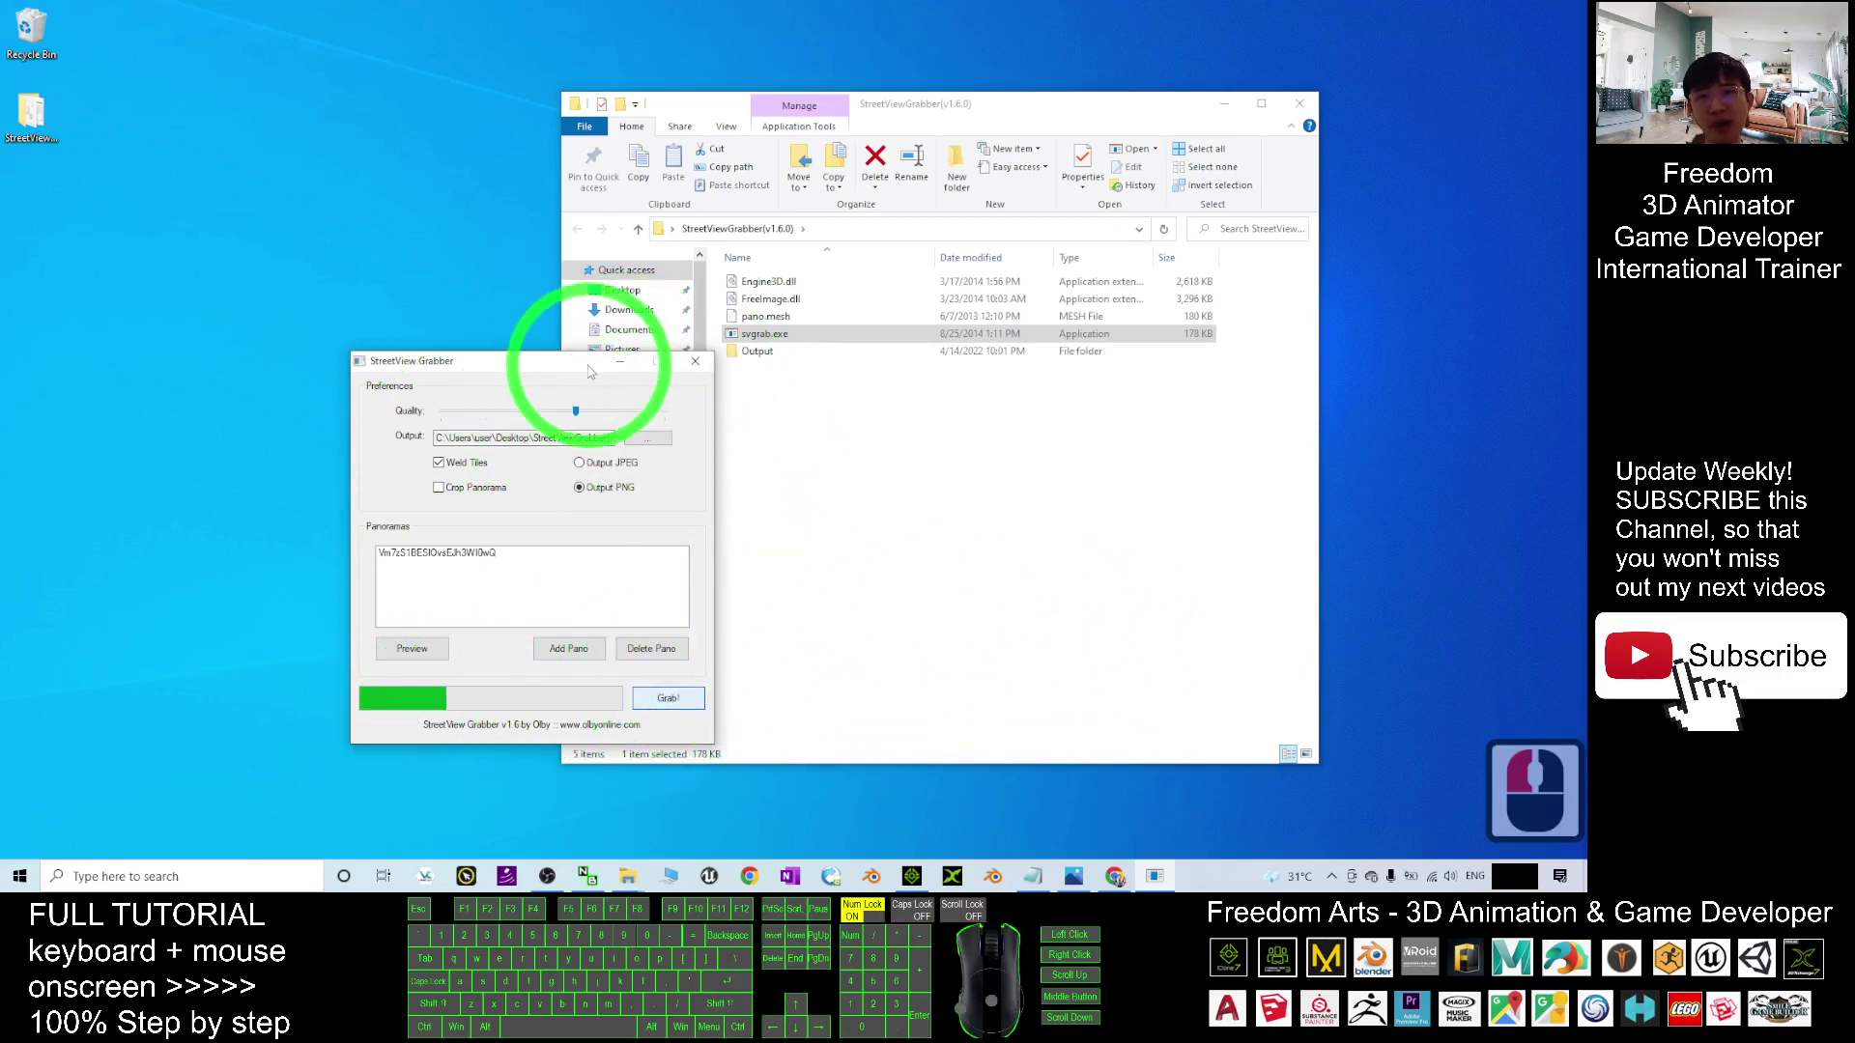
{"action": "left_click_drag", "start_coordinate": [592, 371], "coordinate": [461, 363]}
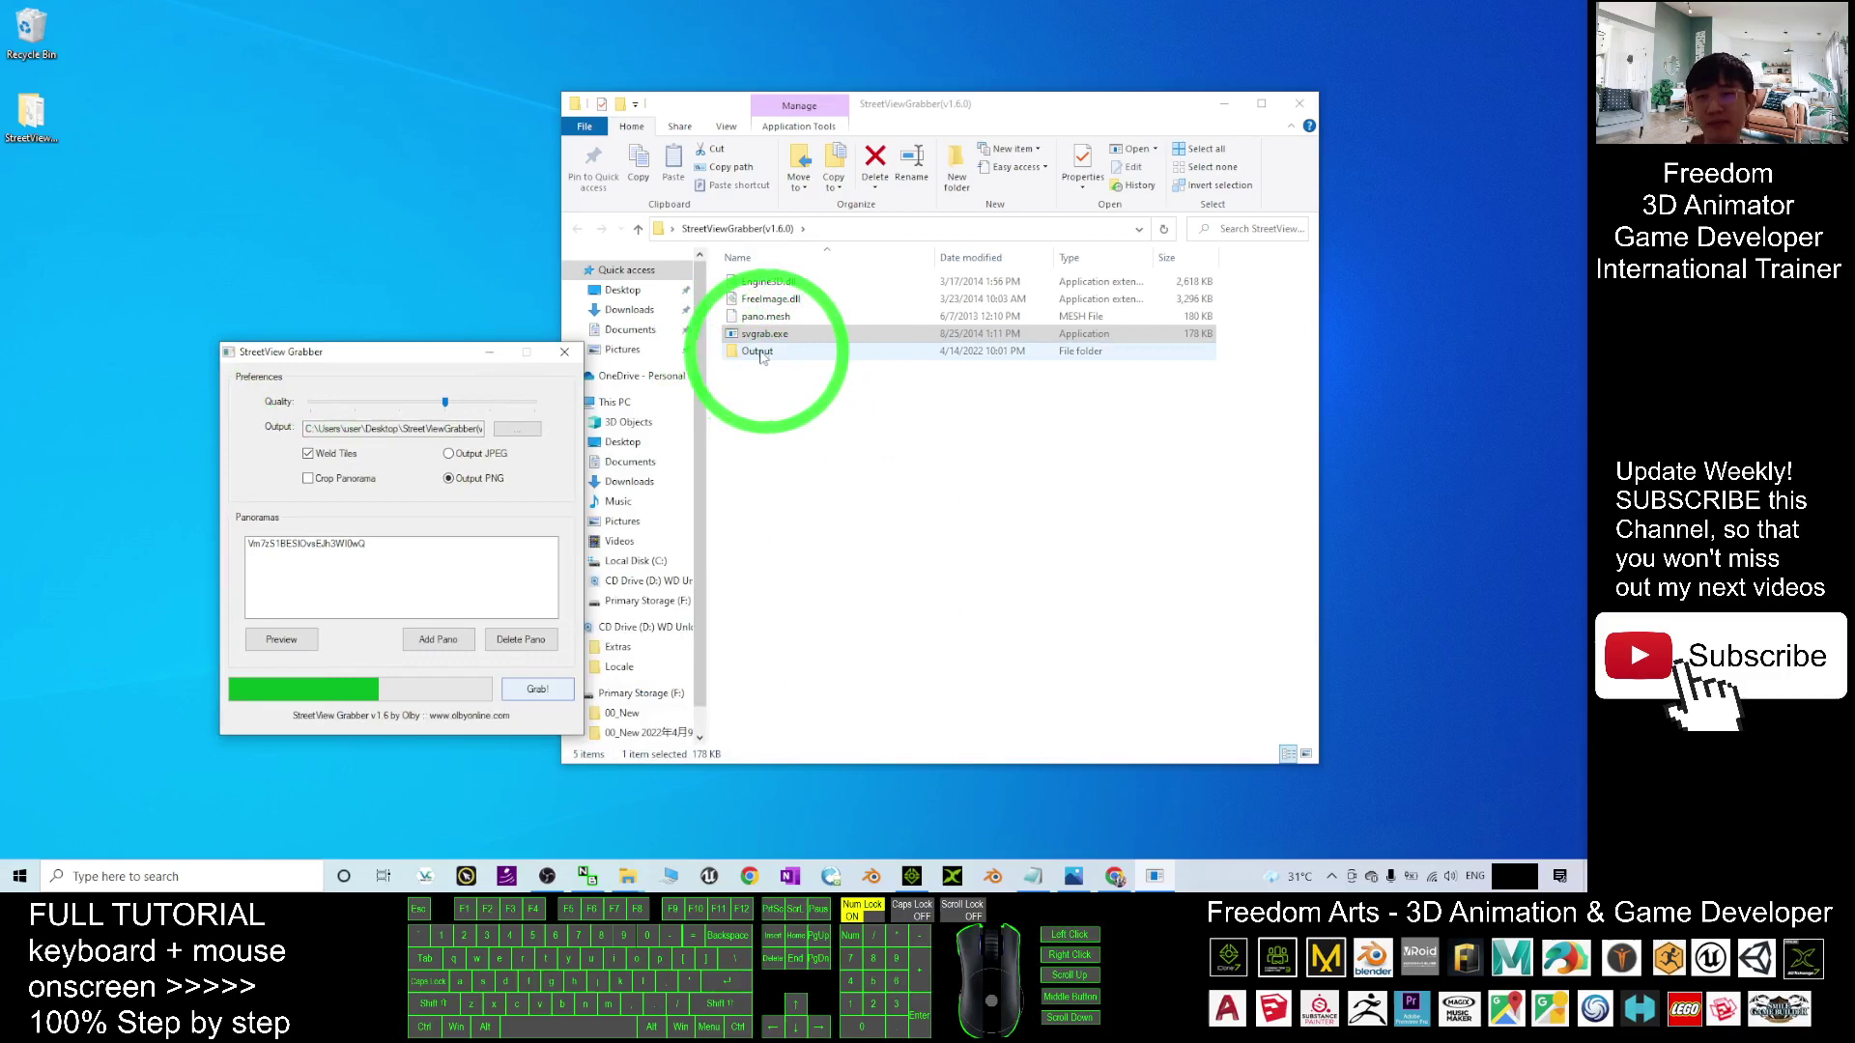
{"action": "left_click", "coordinate": [977, 114]}
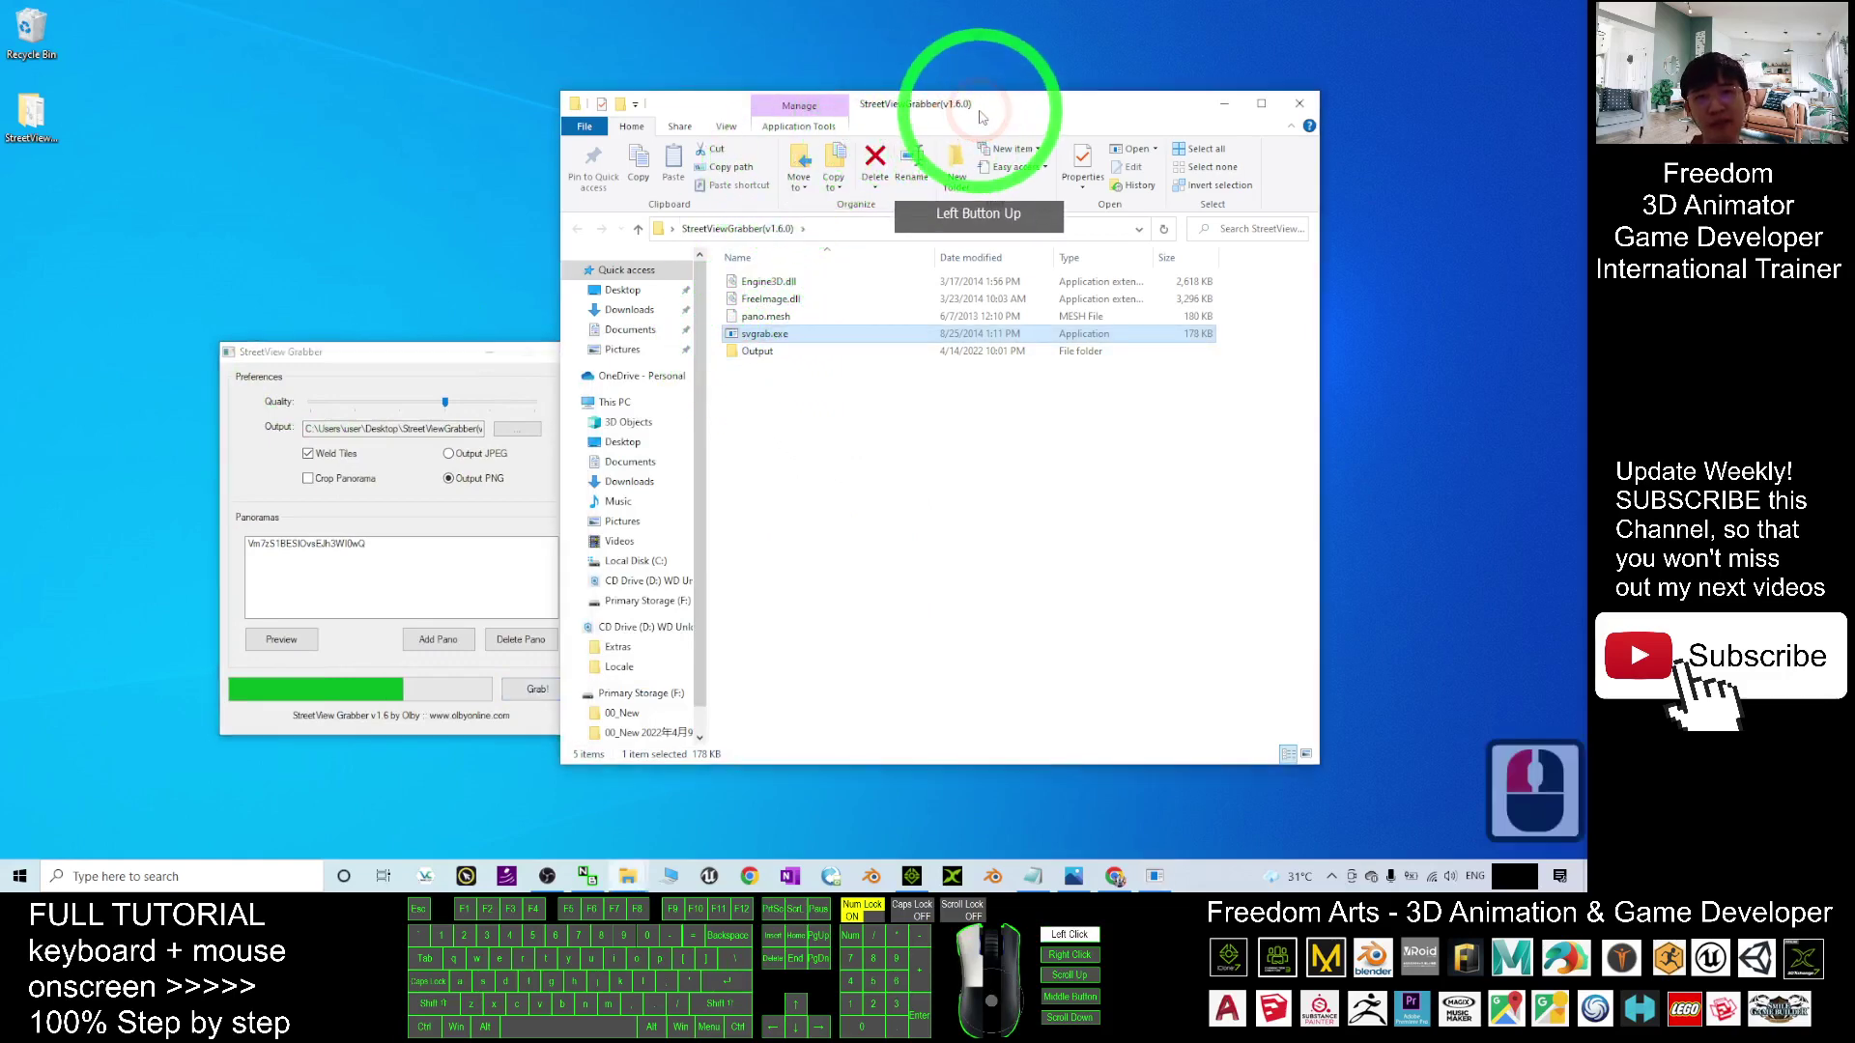
{"action": "left_click_drag", "start_coordinate": [977, 114], "coordinate": [1090, 106]}
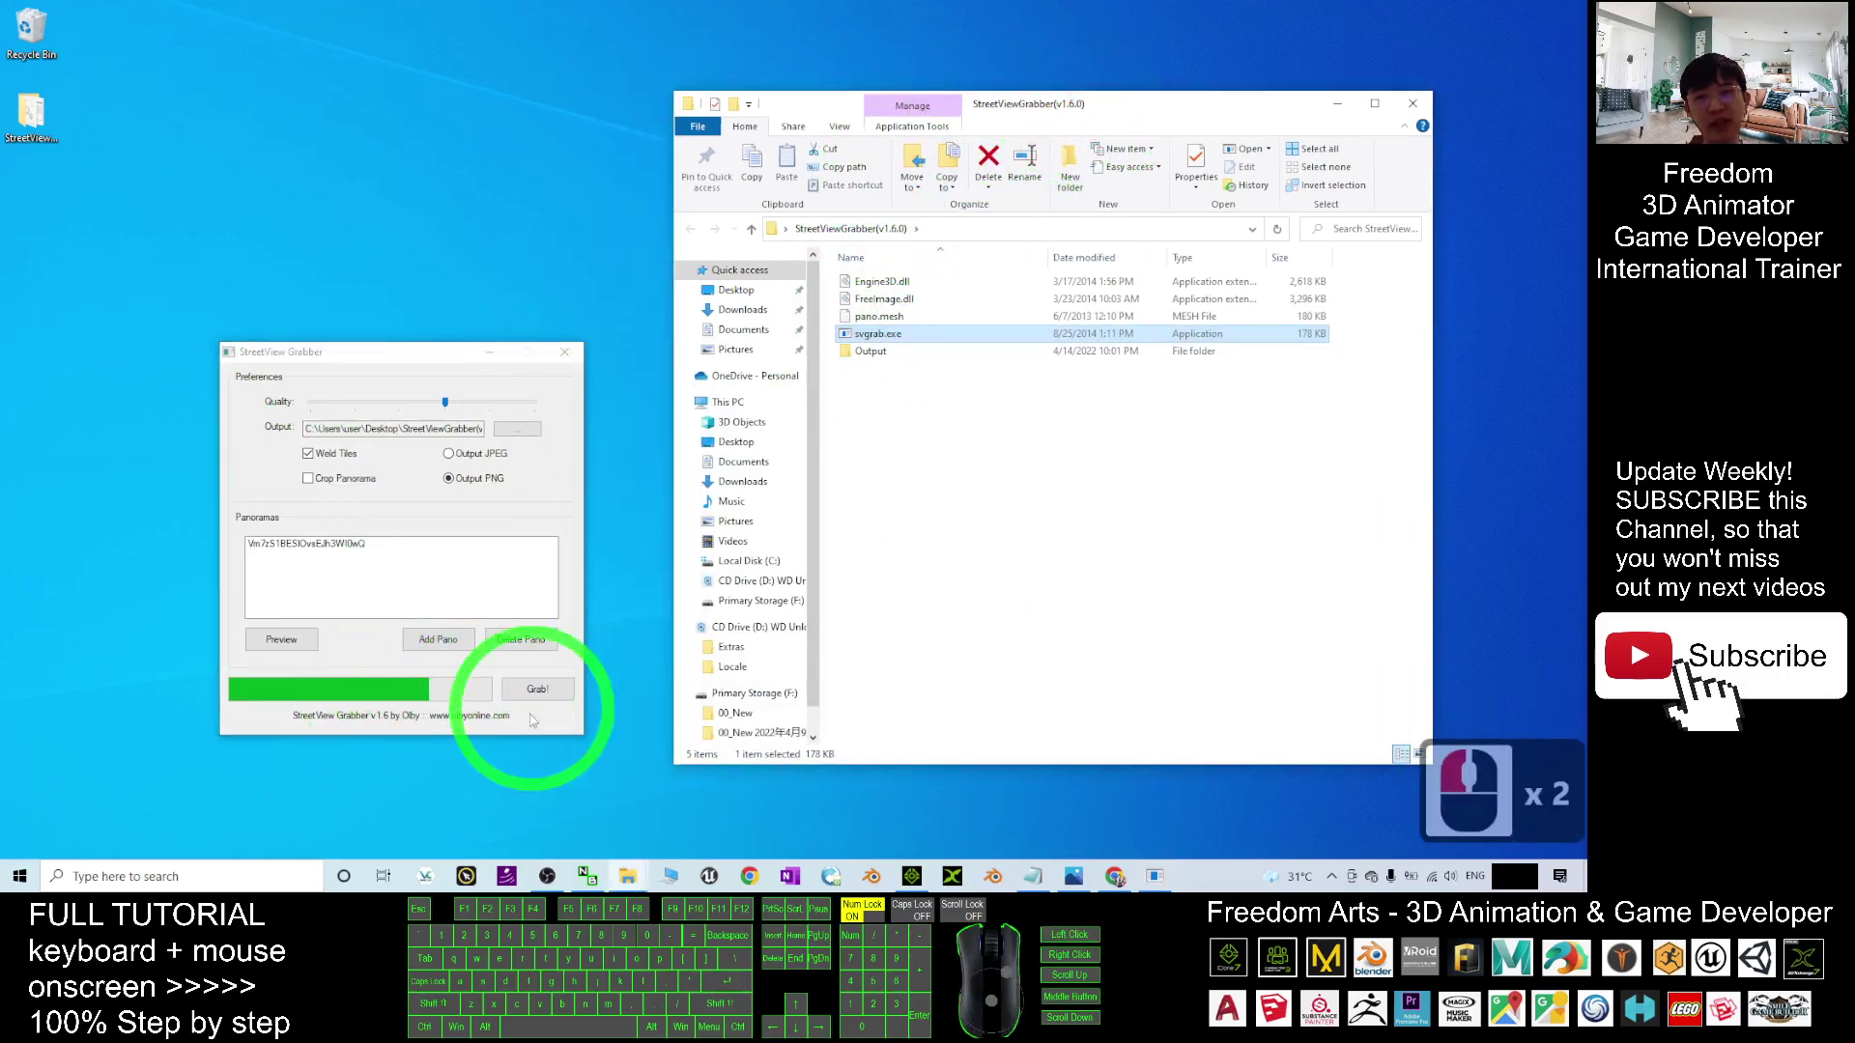
{"action": "left_click", "coordinate": [770, 785]}
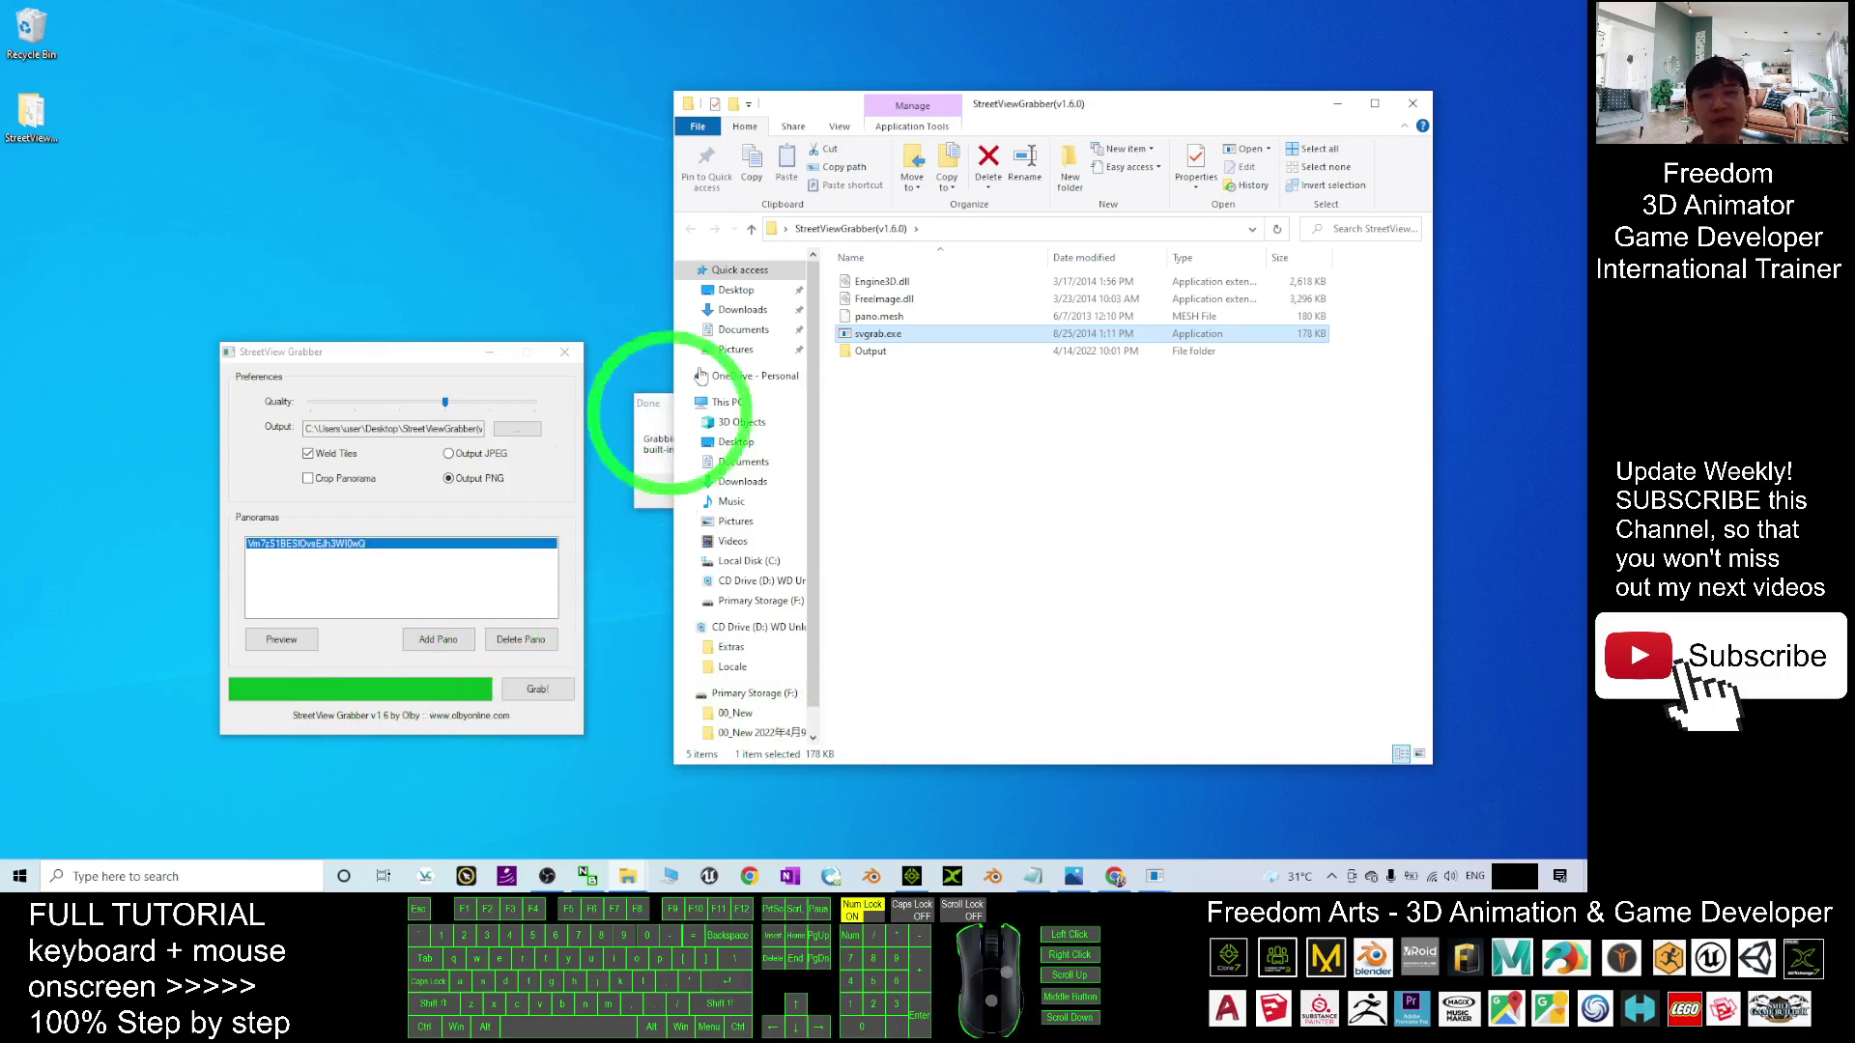
{"action": "left_click", "coordinate": [661, 409]}
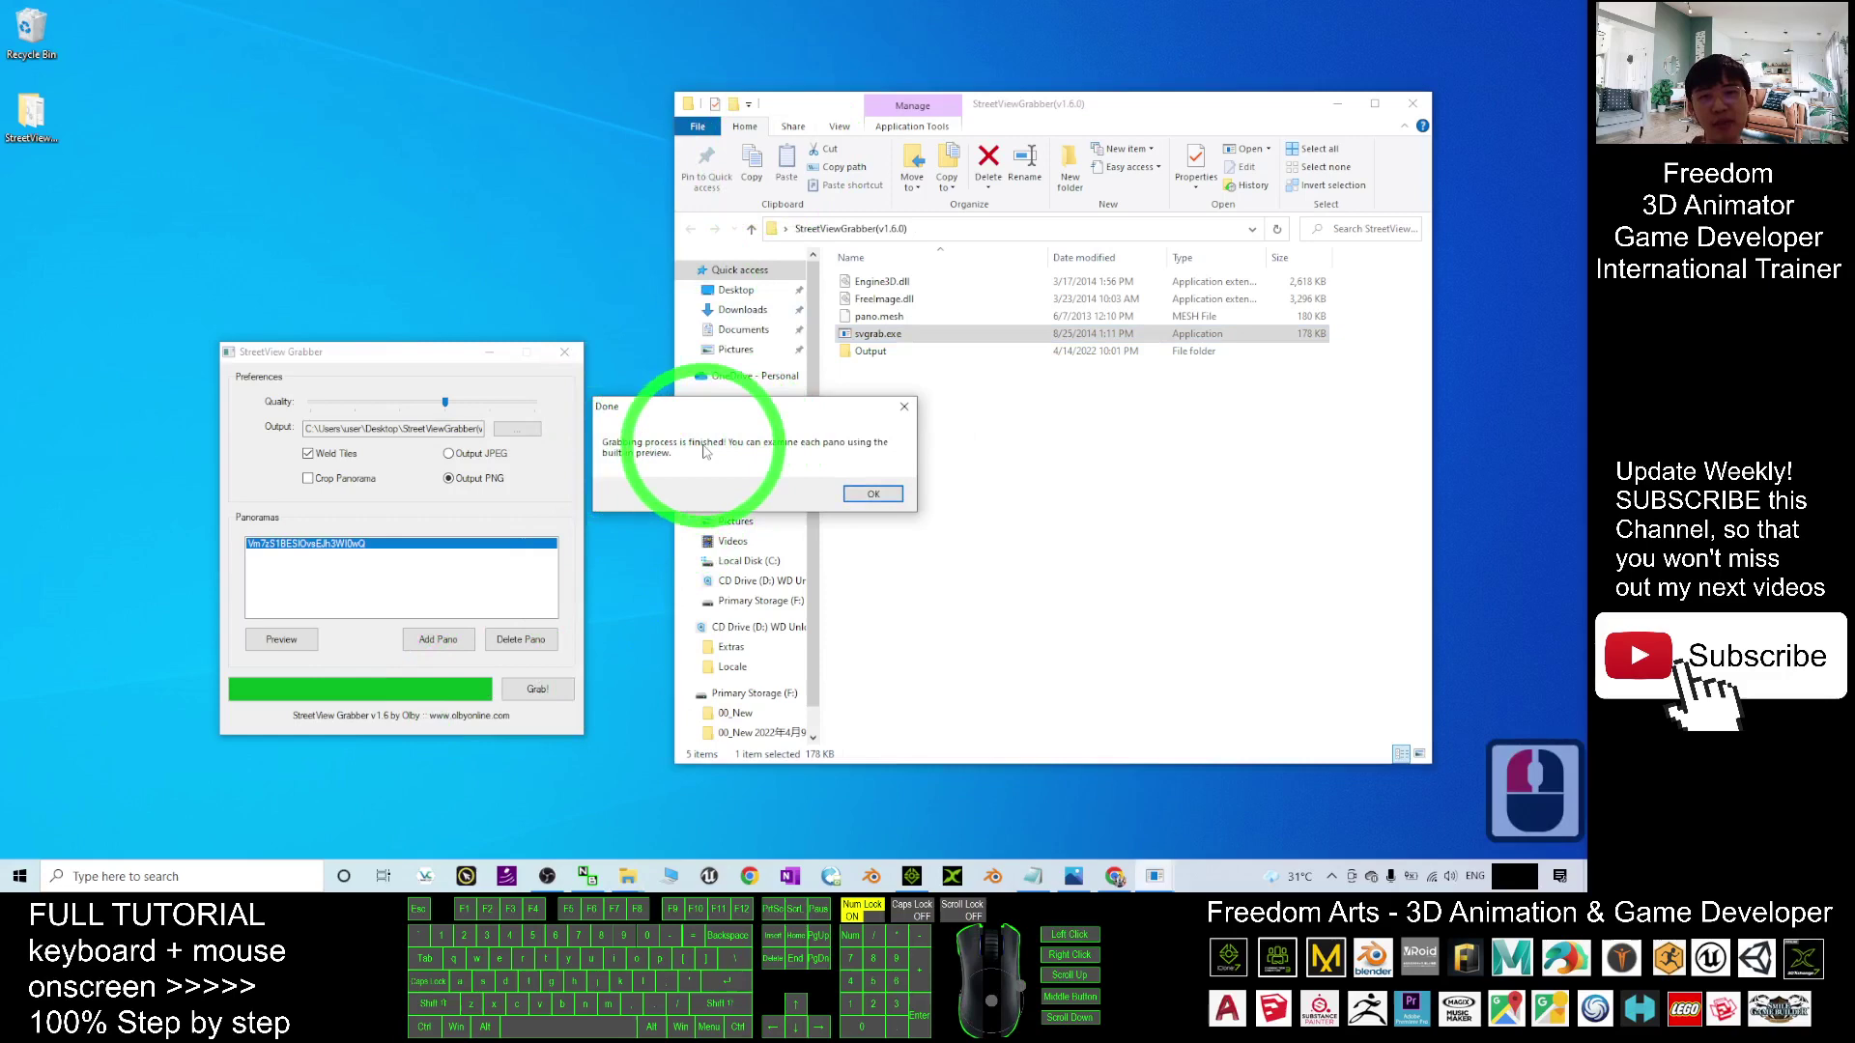
{"action": "left_click", "coordinate": [903, 502]}
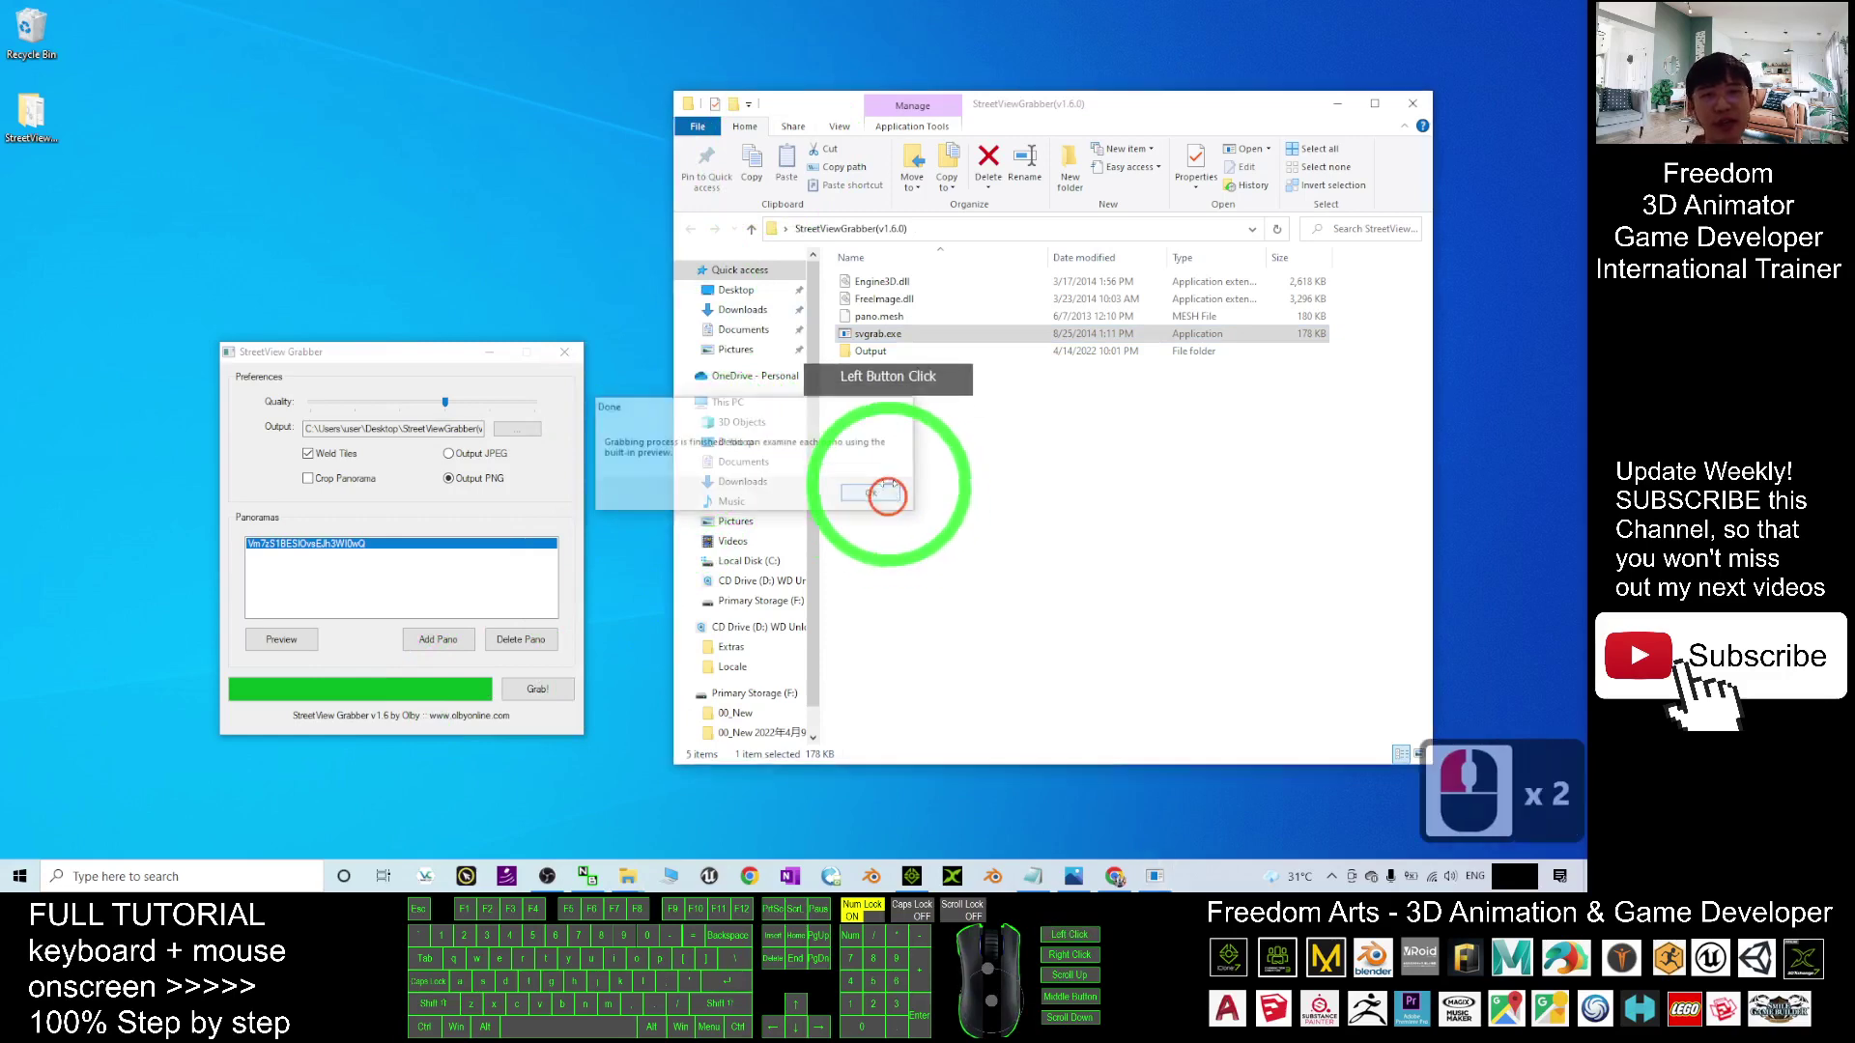
Preview the welded street panorama PNG from the Output folder in Photos, then close it and nudge the Grabber window up
{"action": "double_click", "coordinate": [872, 351]}
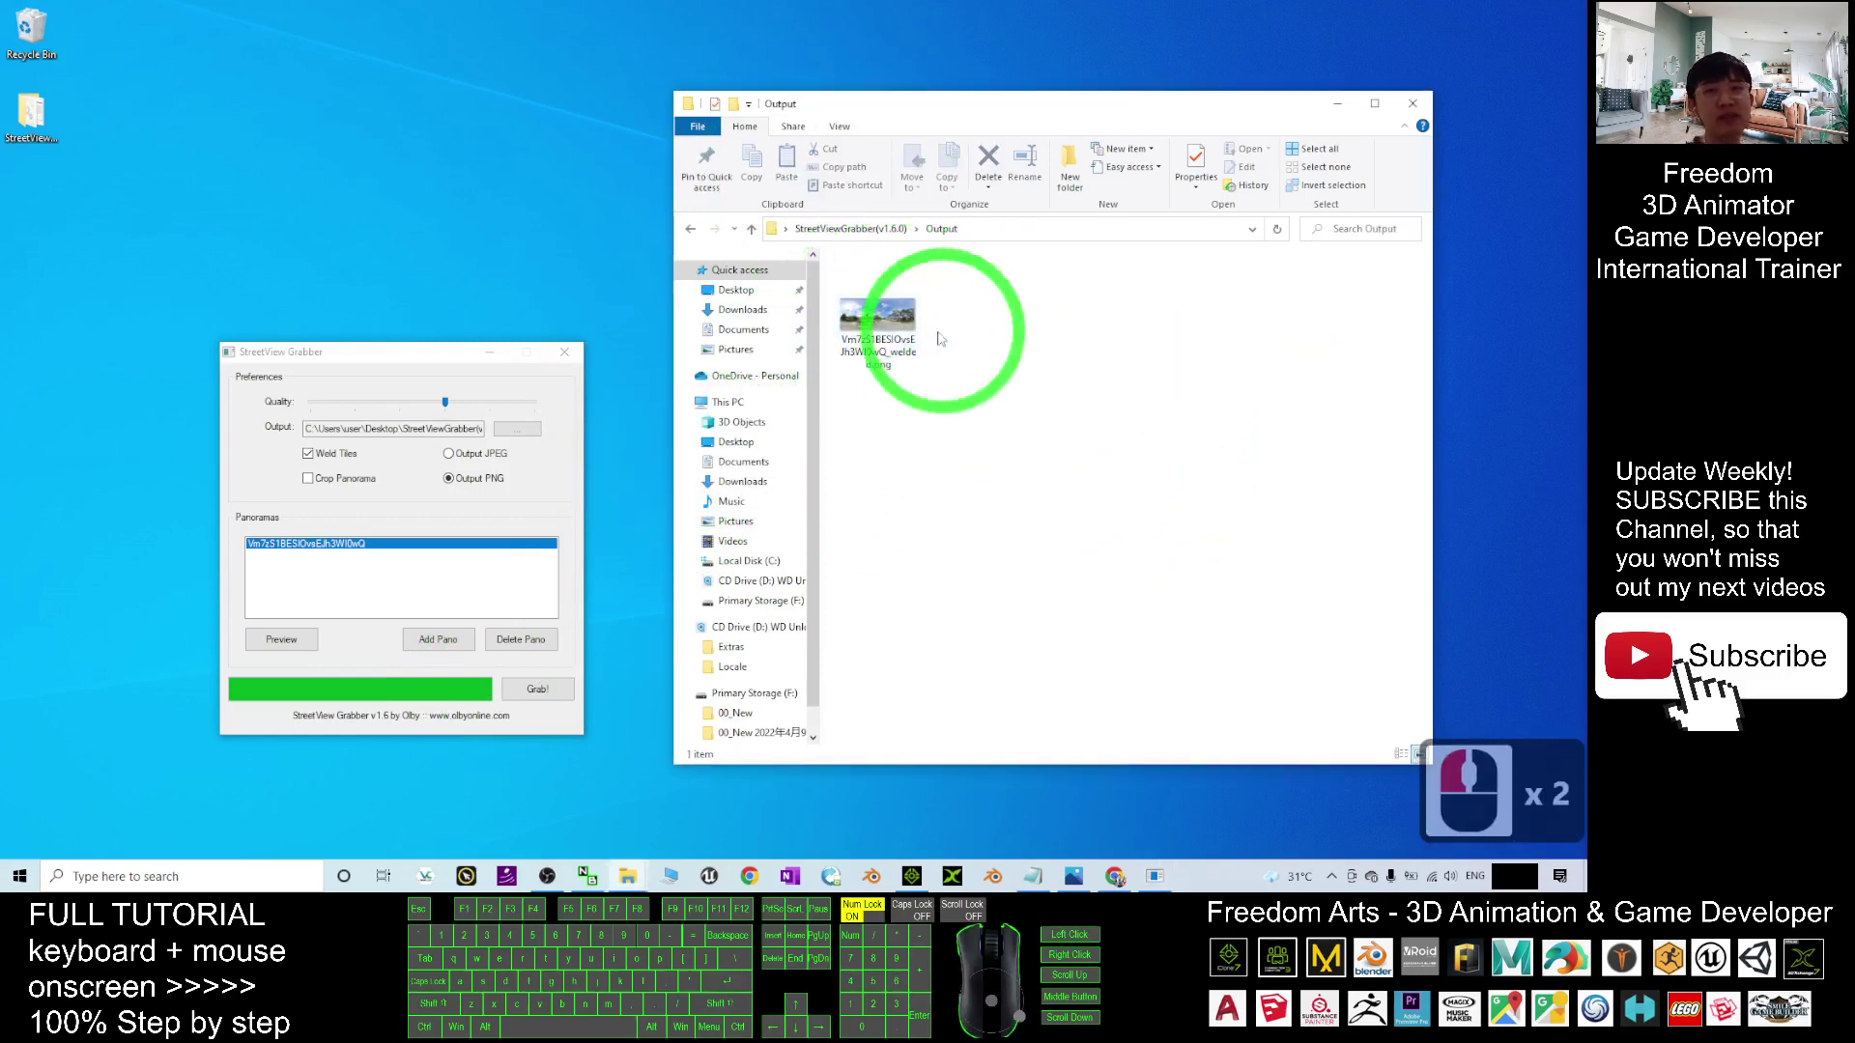
{"action": "double_click", "coordinate": [877, 319]}
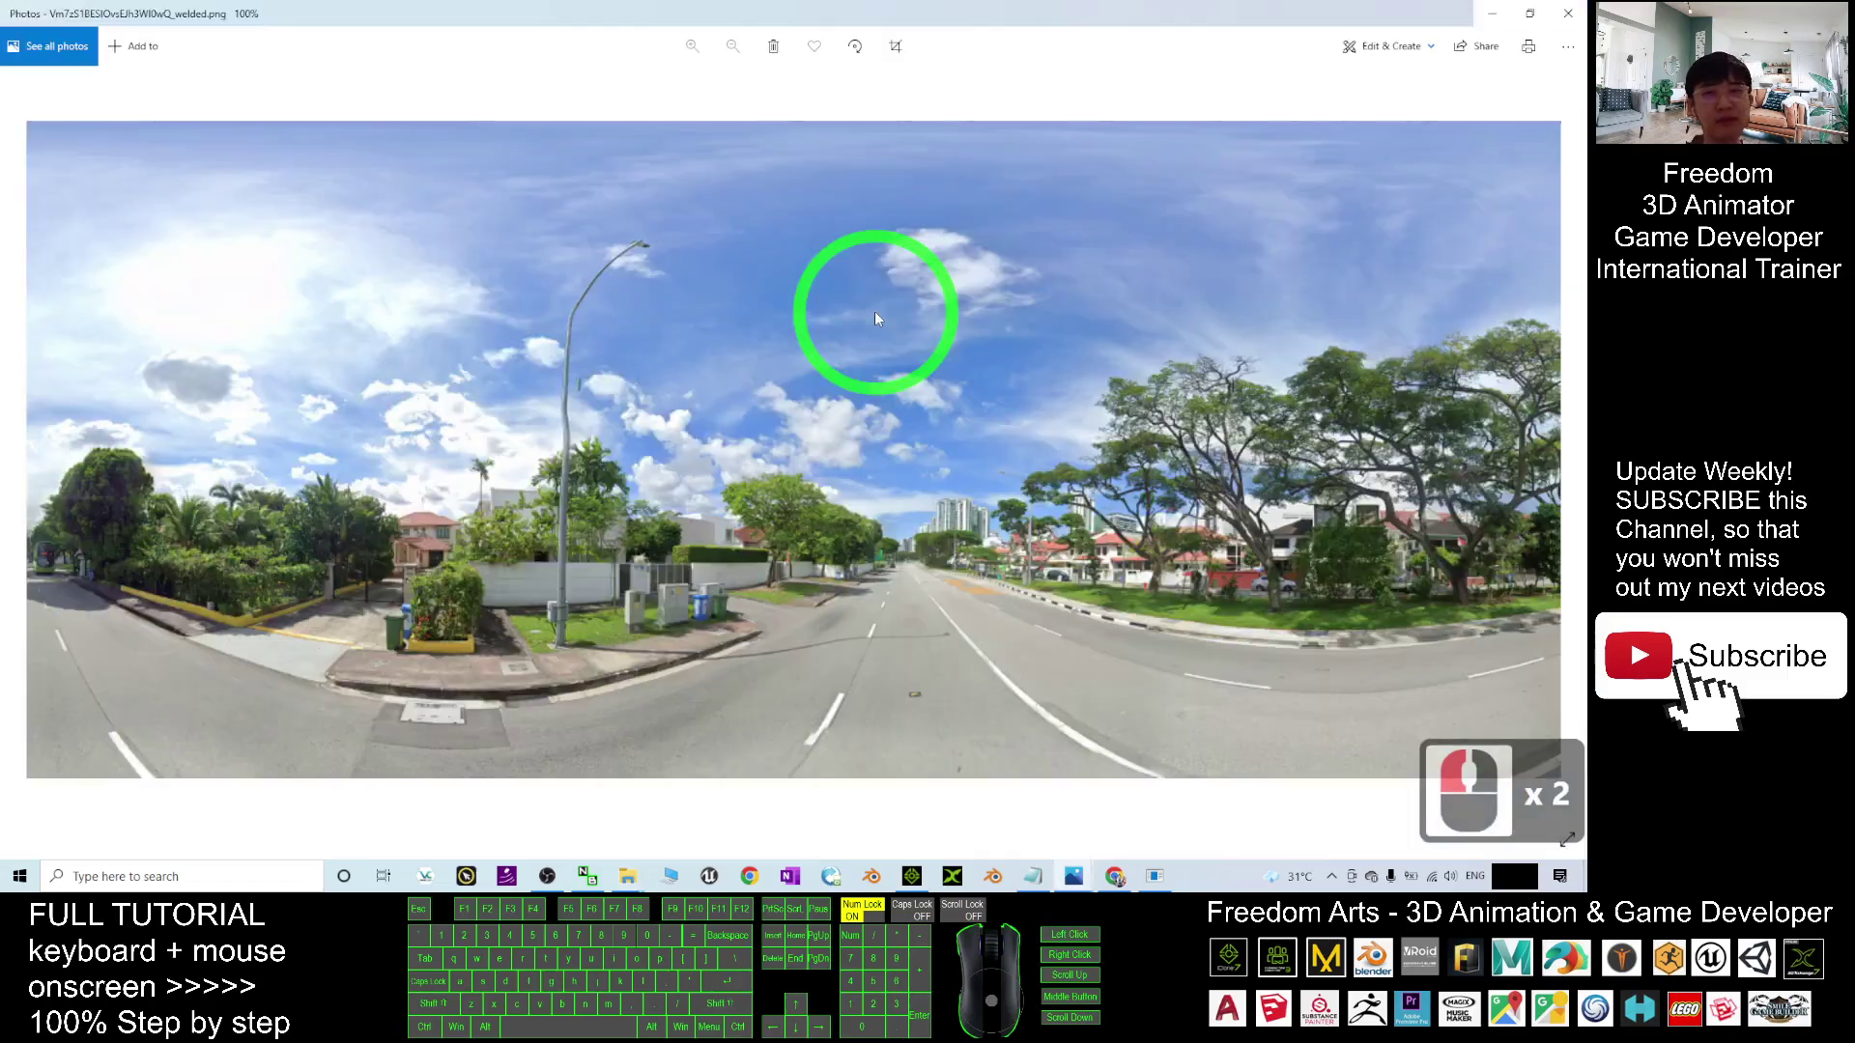
{"action": "scroll", "coordinate": [993, 538], "scroll_direction": "down", "scroll_amount": 9}
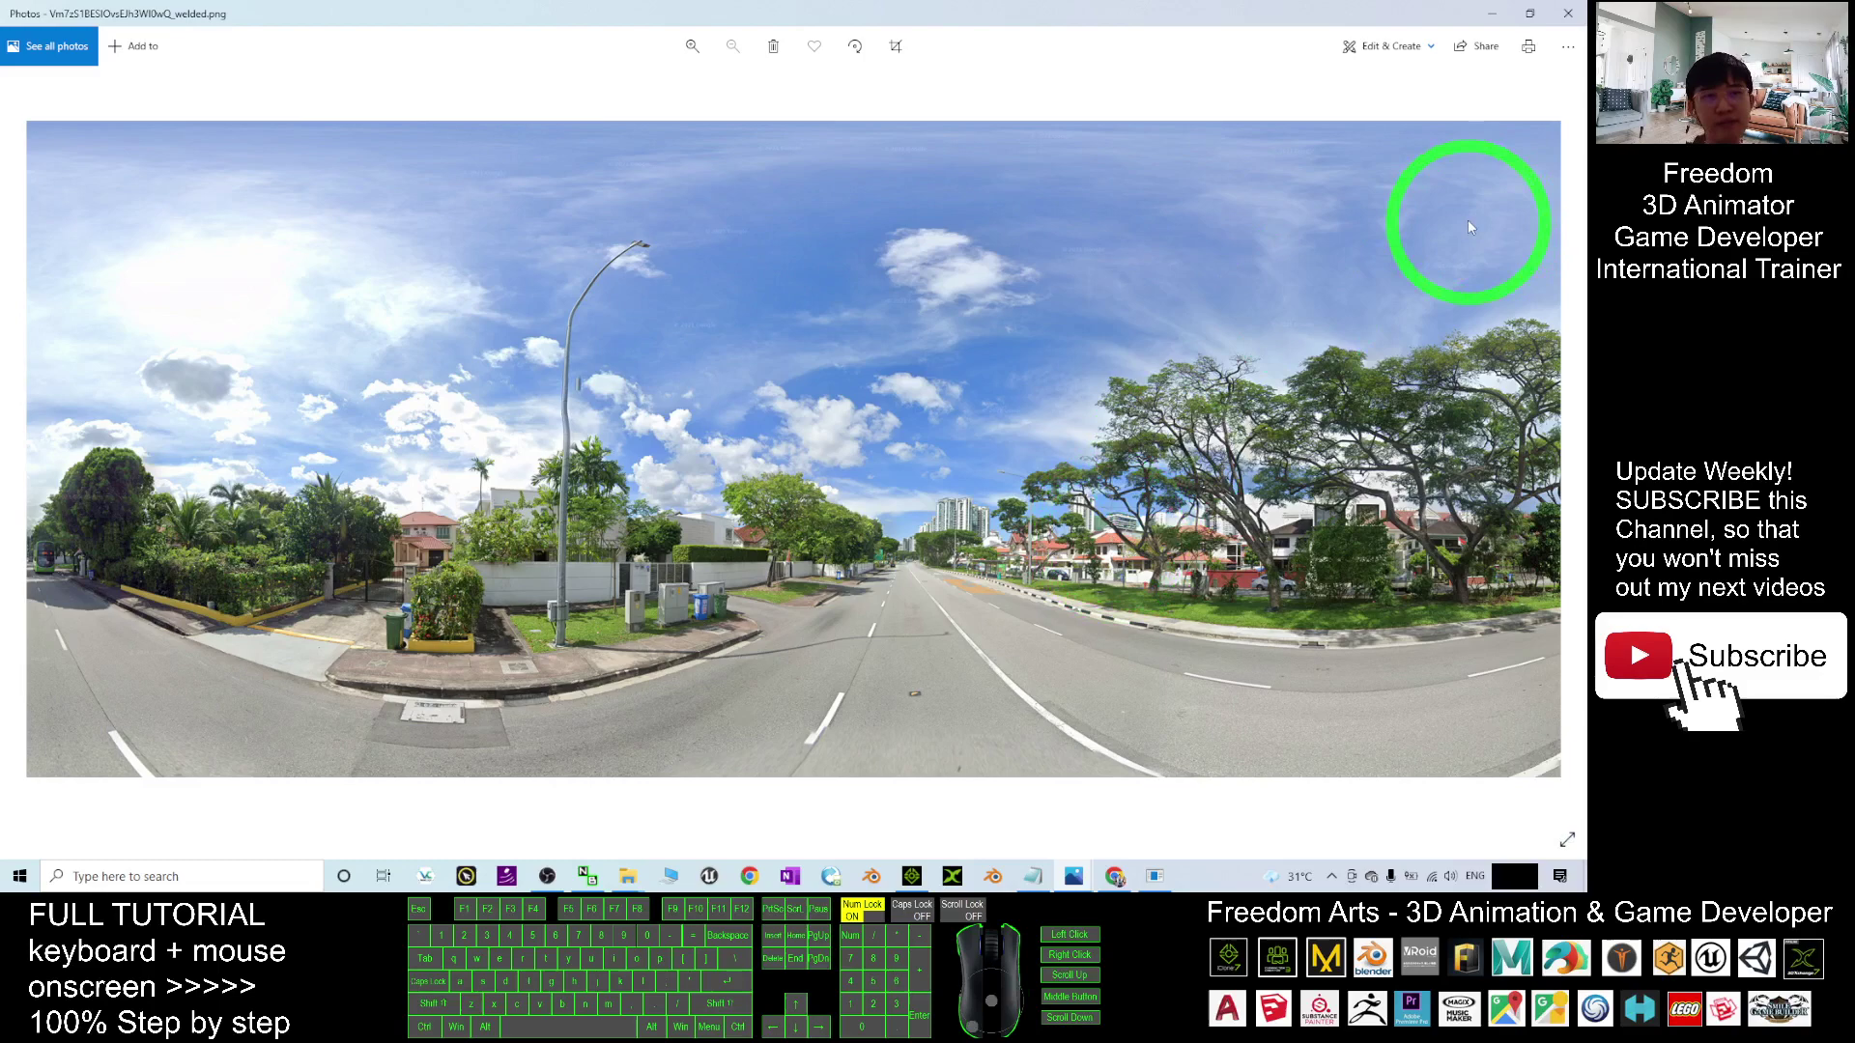
{"action": "left_click", "coordinate": [1567, 10]}
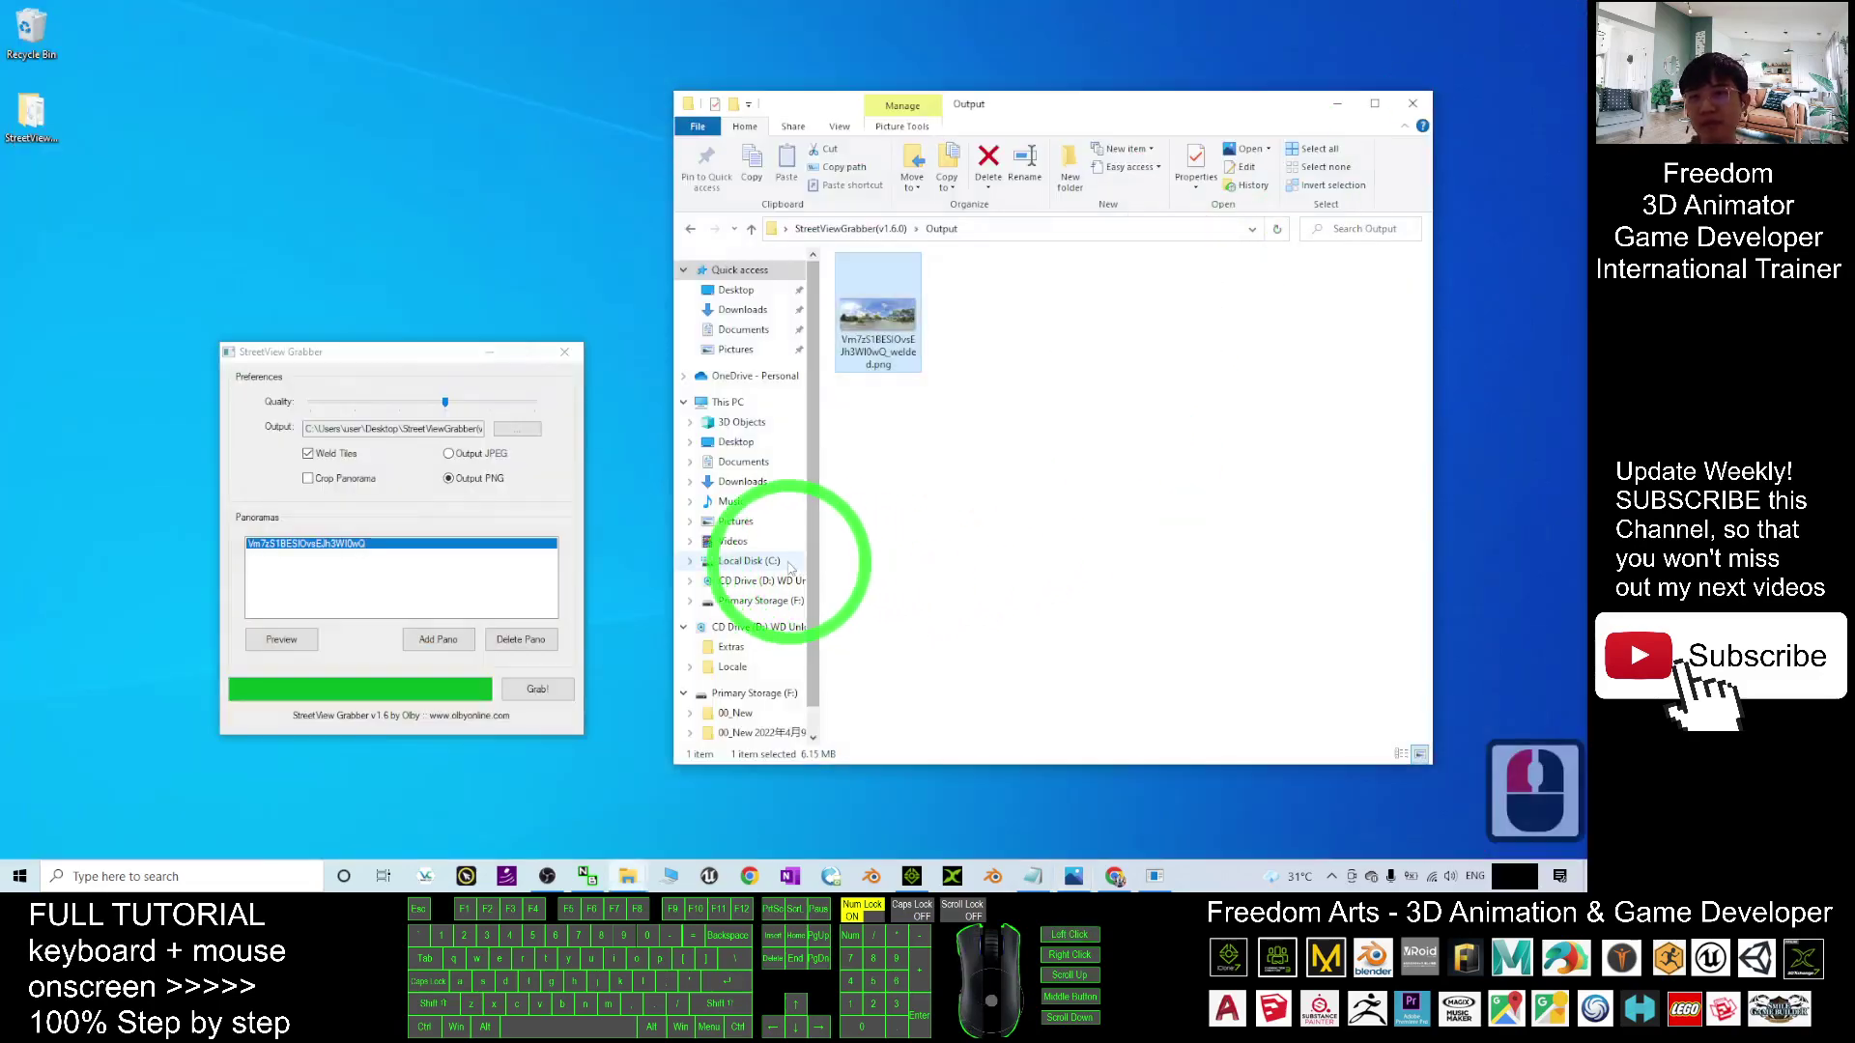
{"action": "left_click", "coordinate": [462, 355]}
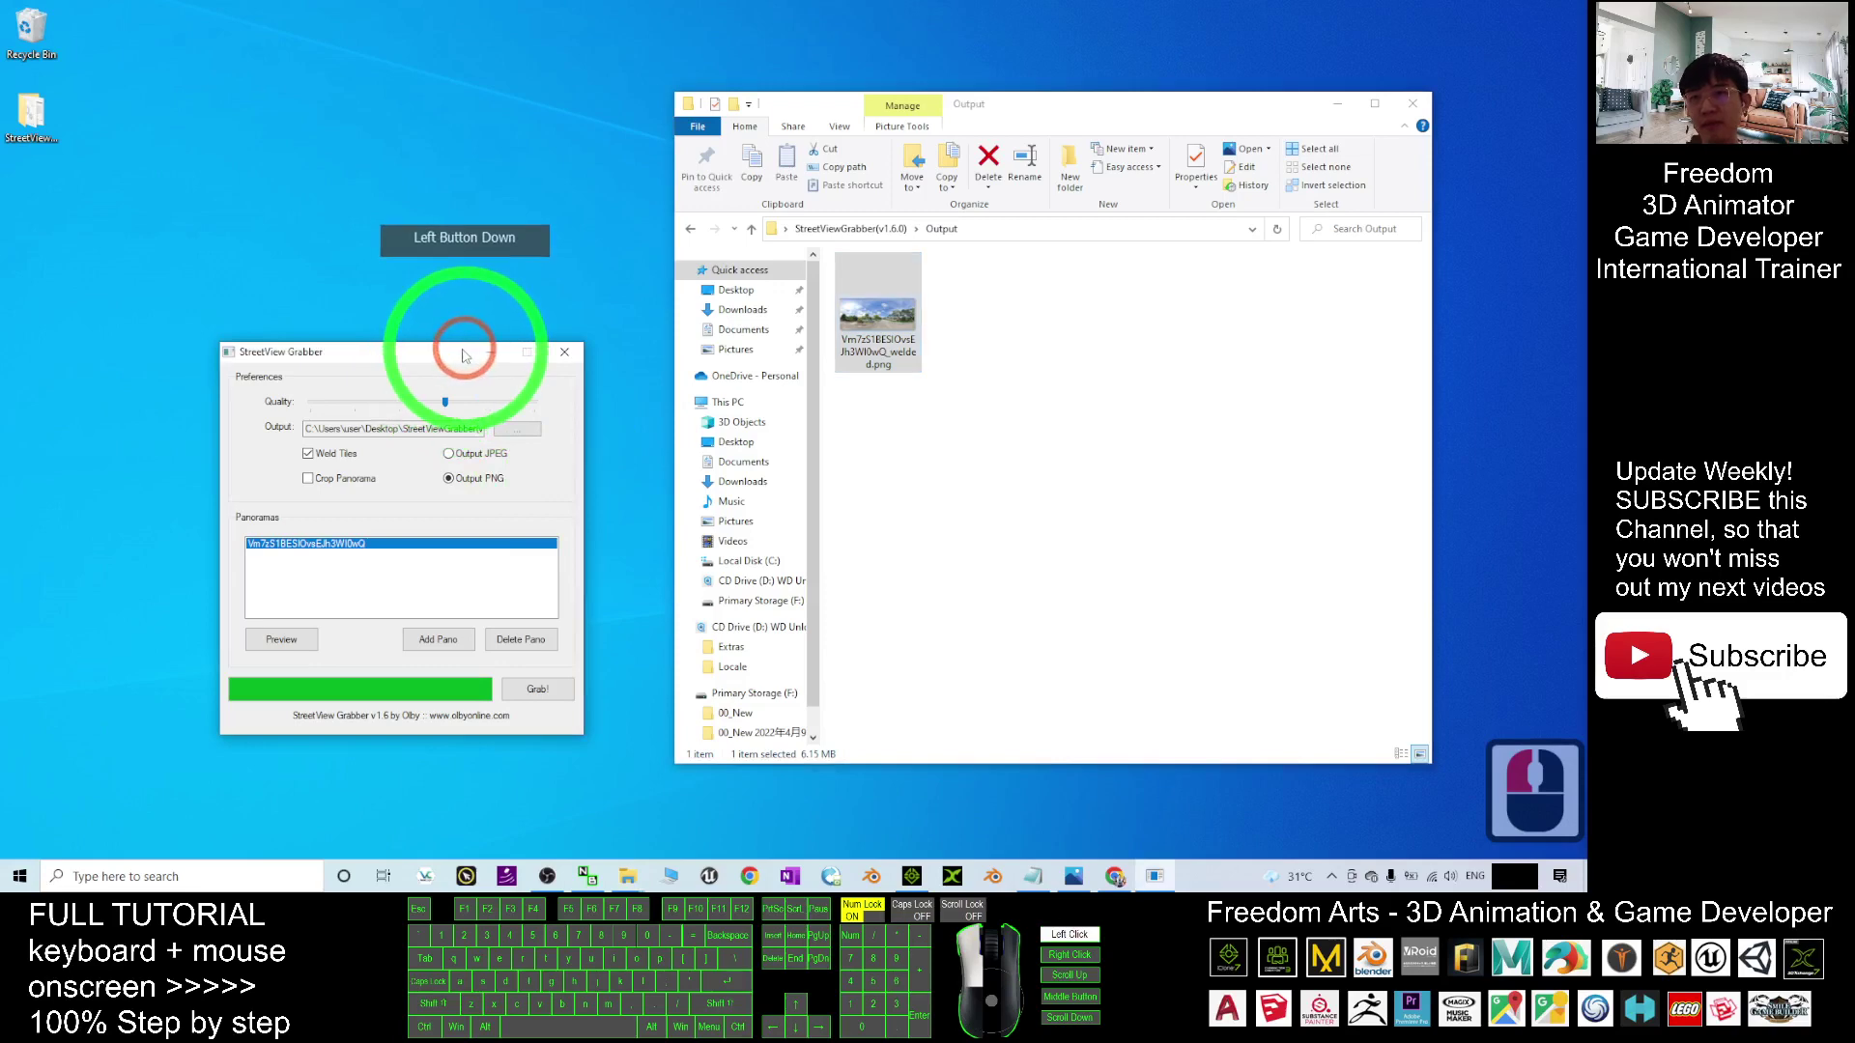
{"action": "left_click_drag", "start_coordinate": [465, 355], "coordinate": [462, 325]}
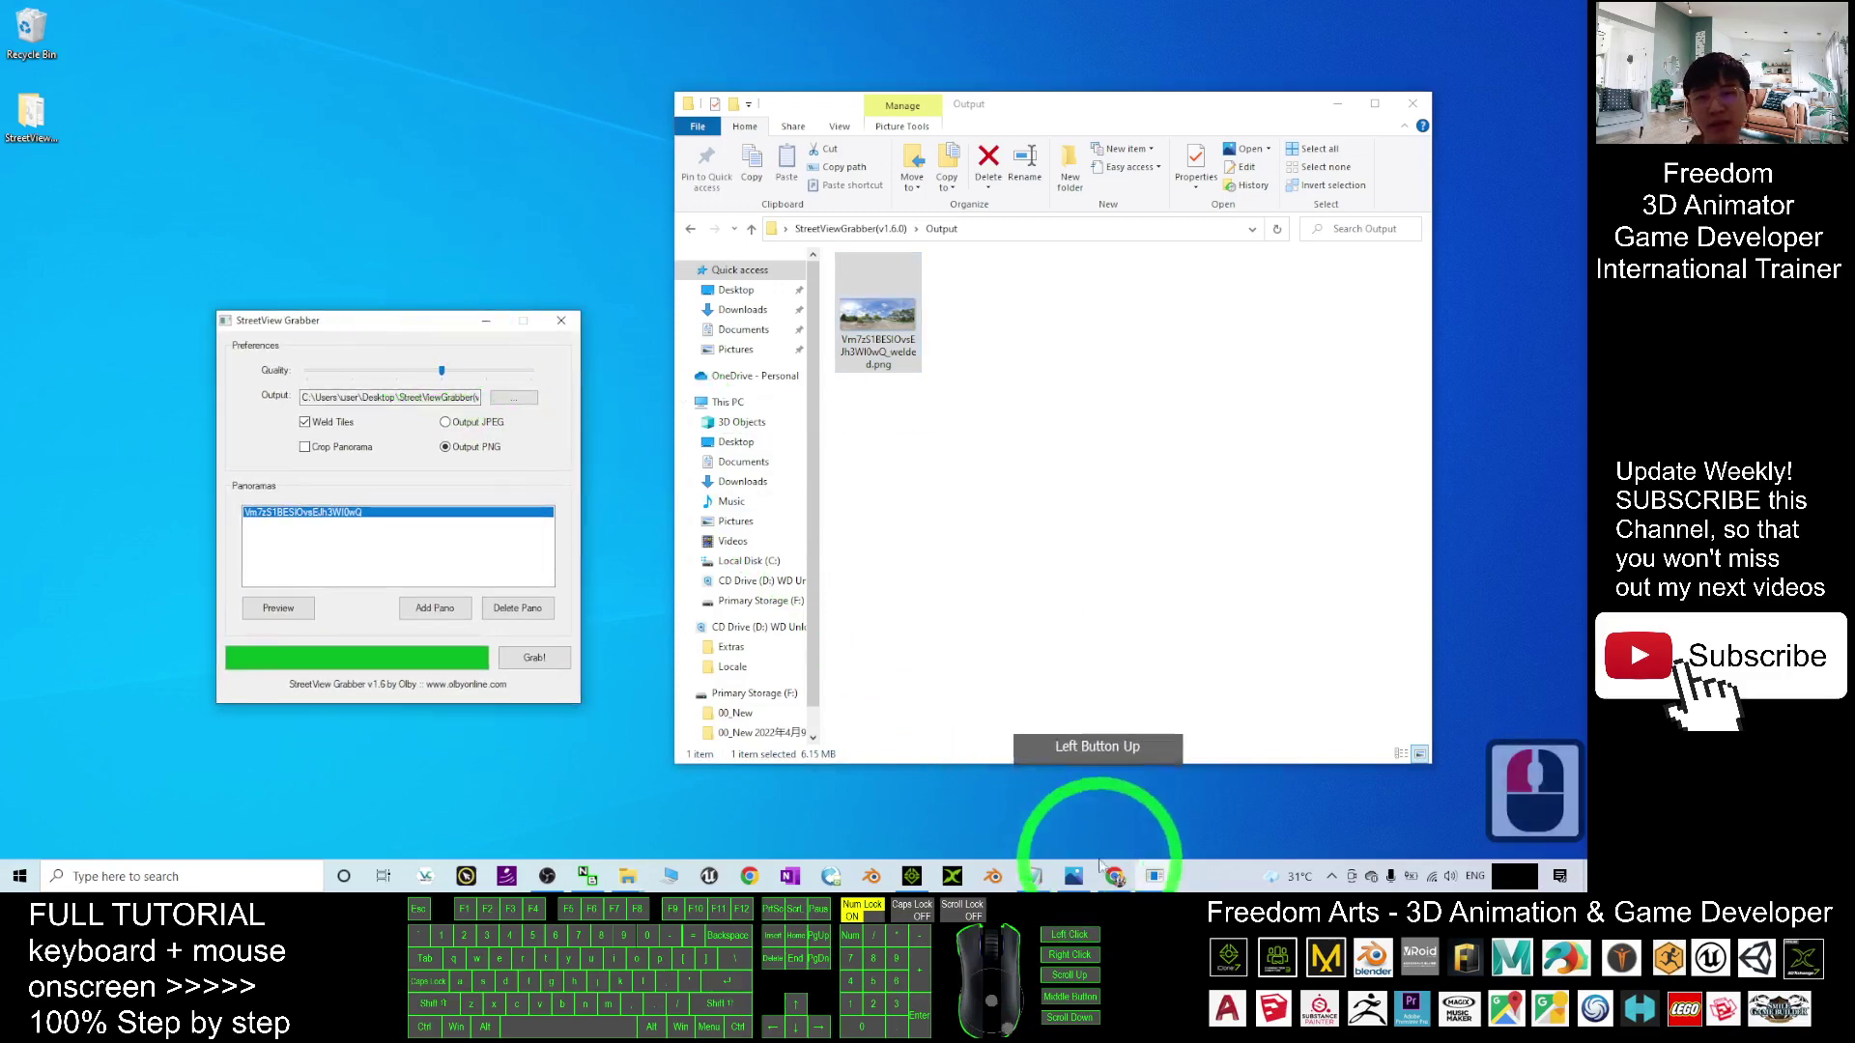
Drag the Clear Day 00 sky from Set > Sky into the iClone viewport and tilt up to see it
{"action": "left_click", "coordinate": [911, 878]}
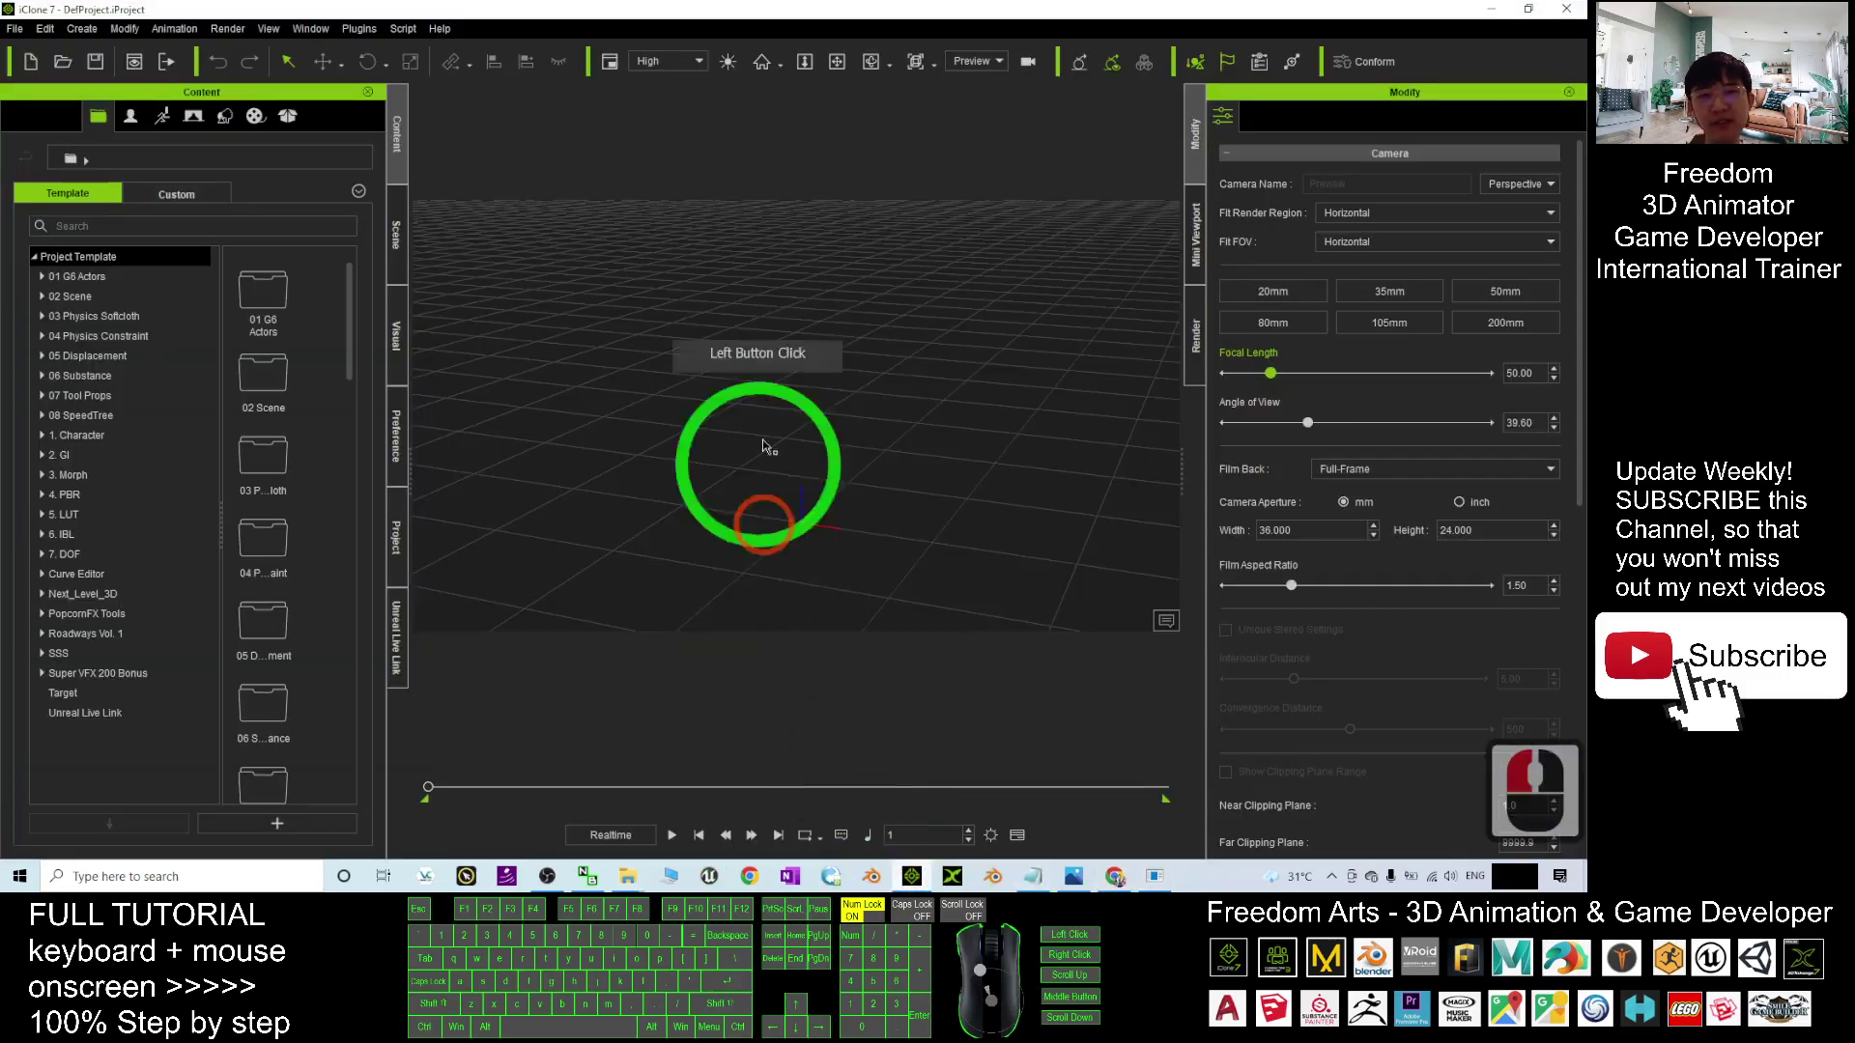
{"action": "left_click", "coordinate": [225, 117]}
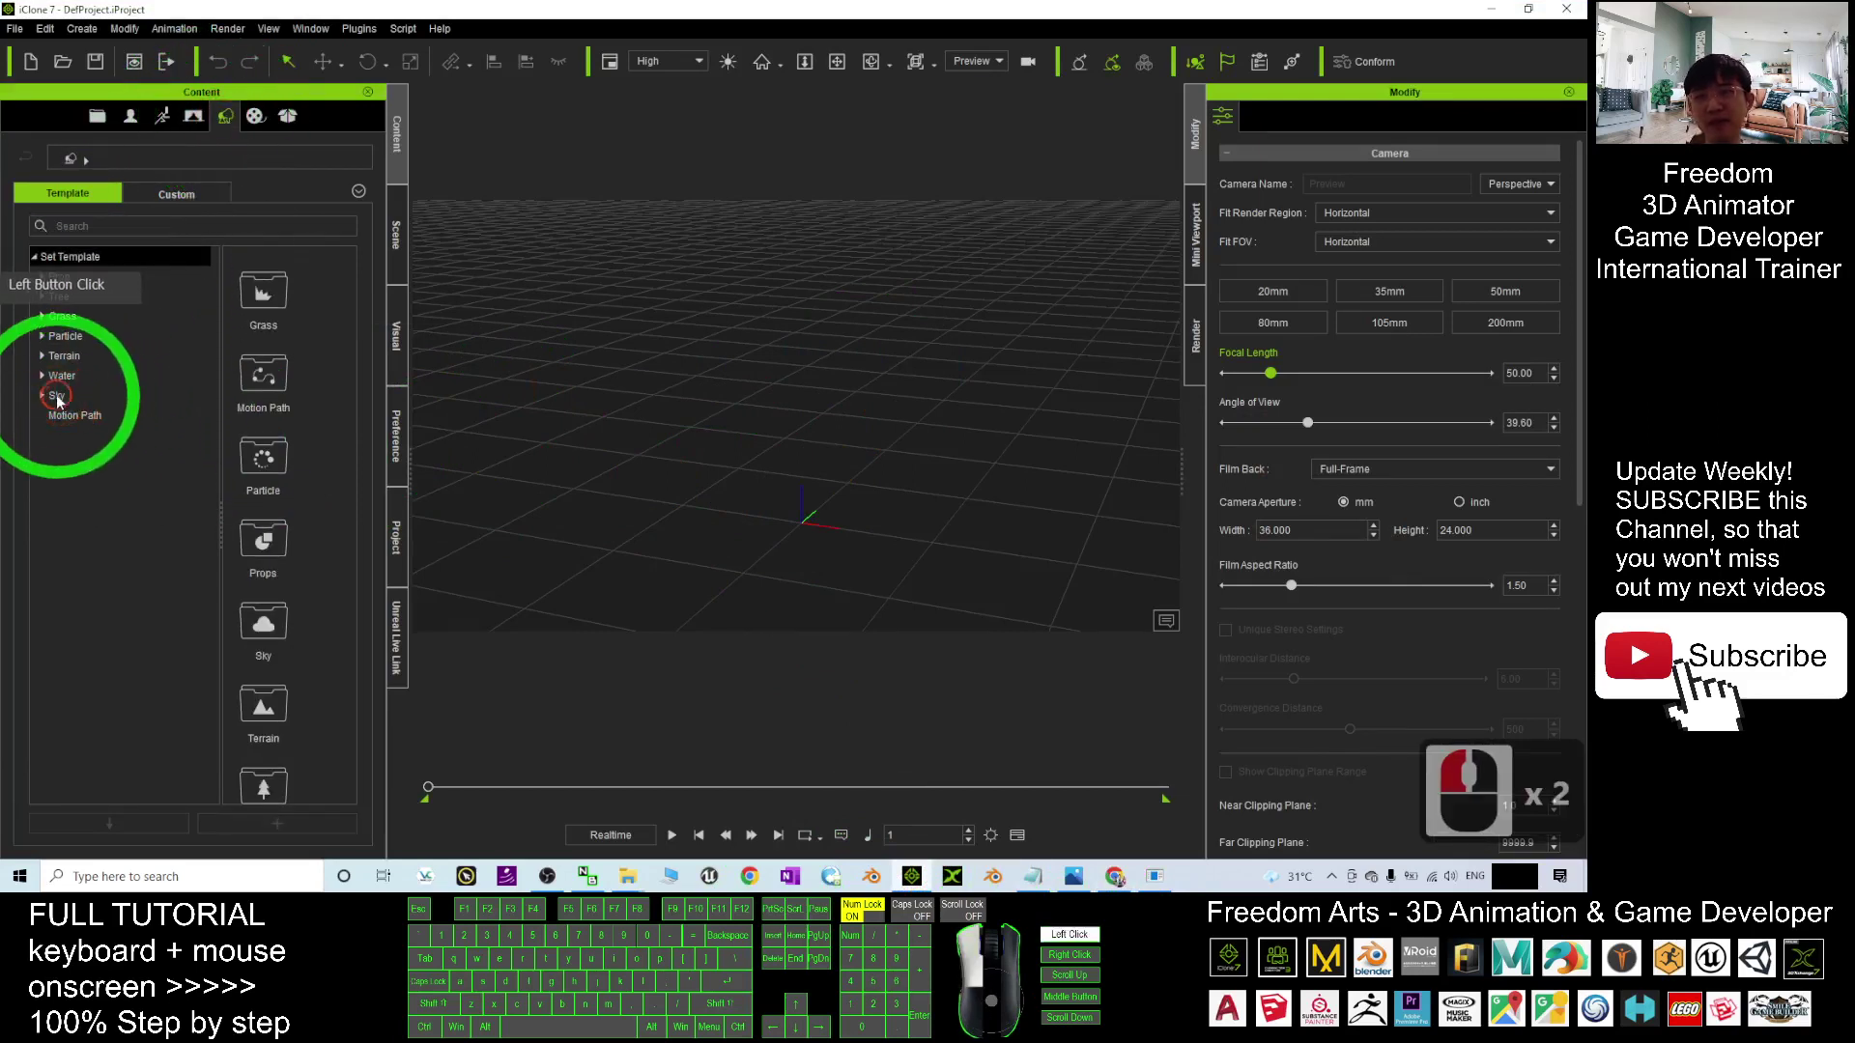
{"action": "left_click", "coordinate": [58, 396]}
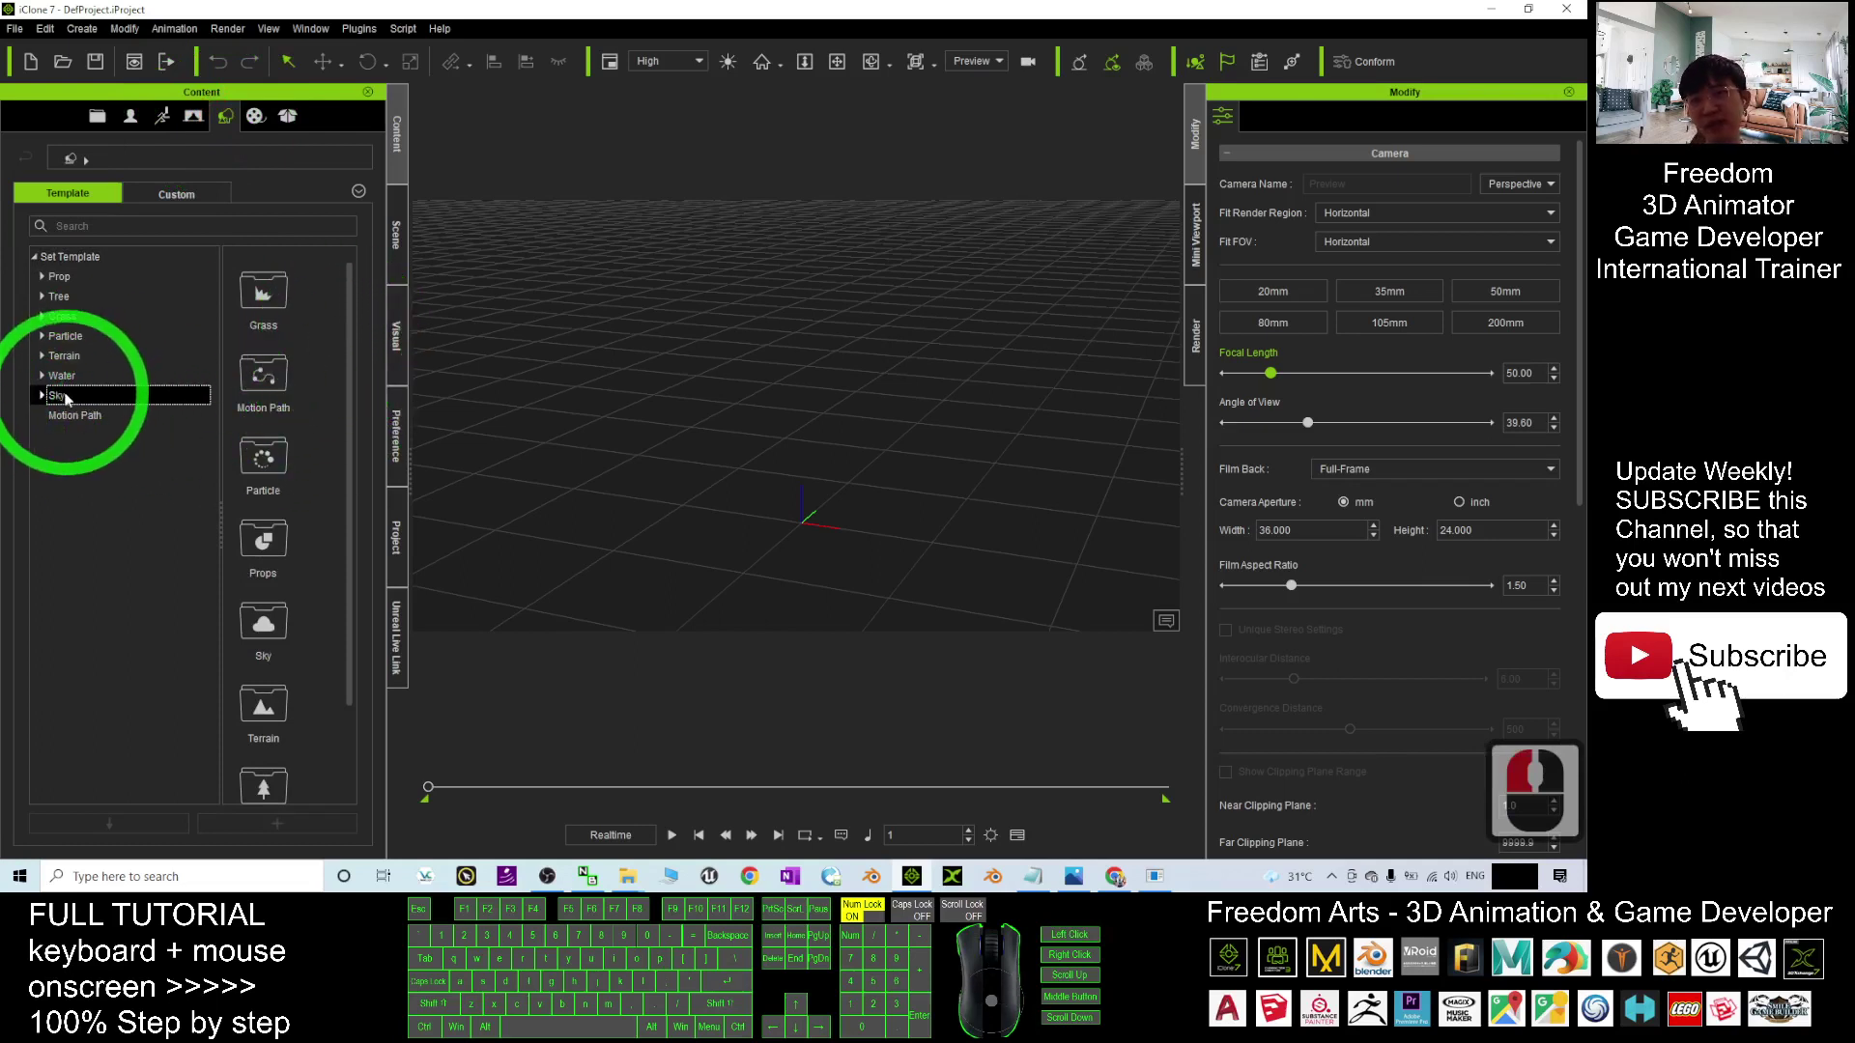
{"action": "left_click", "coordinate": [51, 396]}
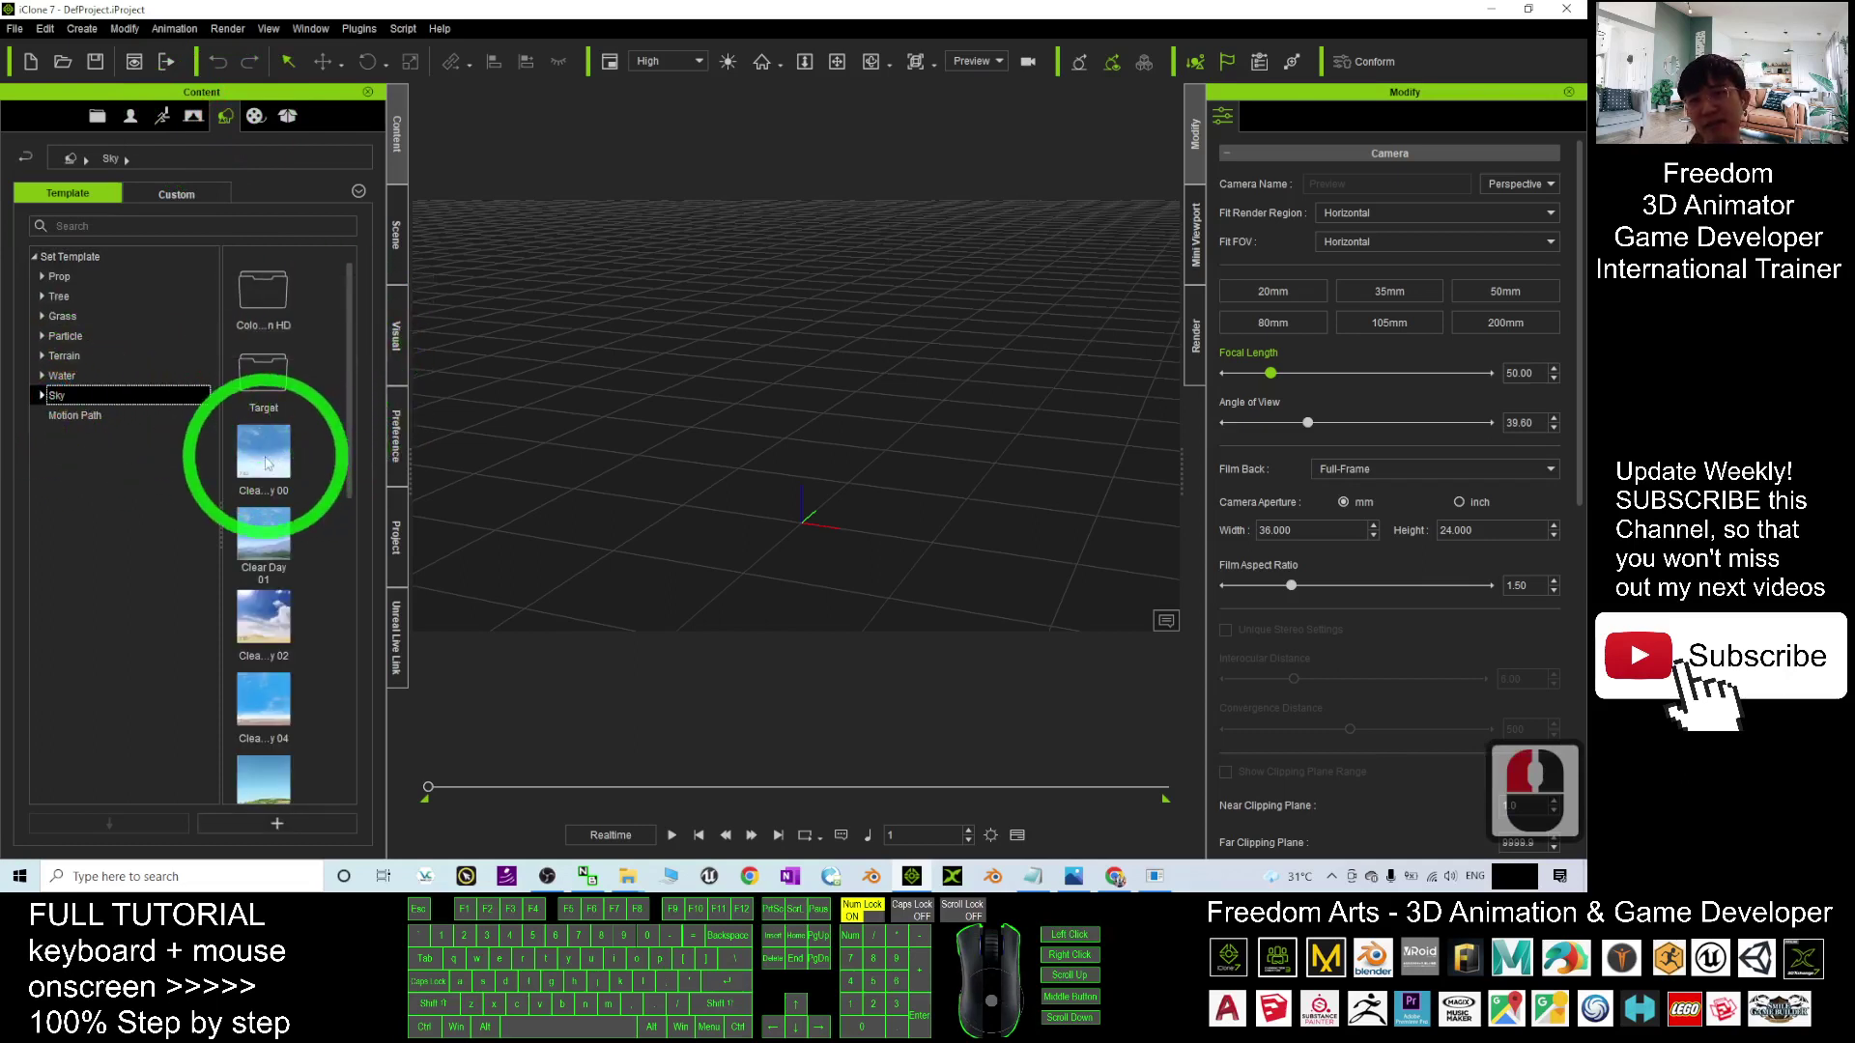
{"action": "left_click_drag", "start_coordinate": [271, 465], "coordinate": [798, 519]}
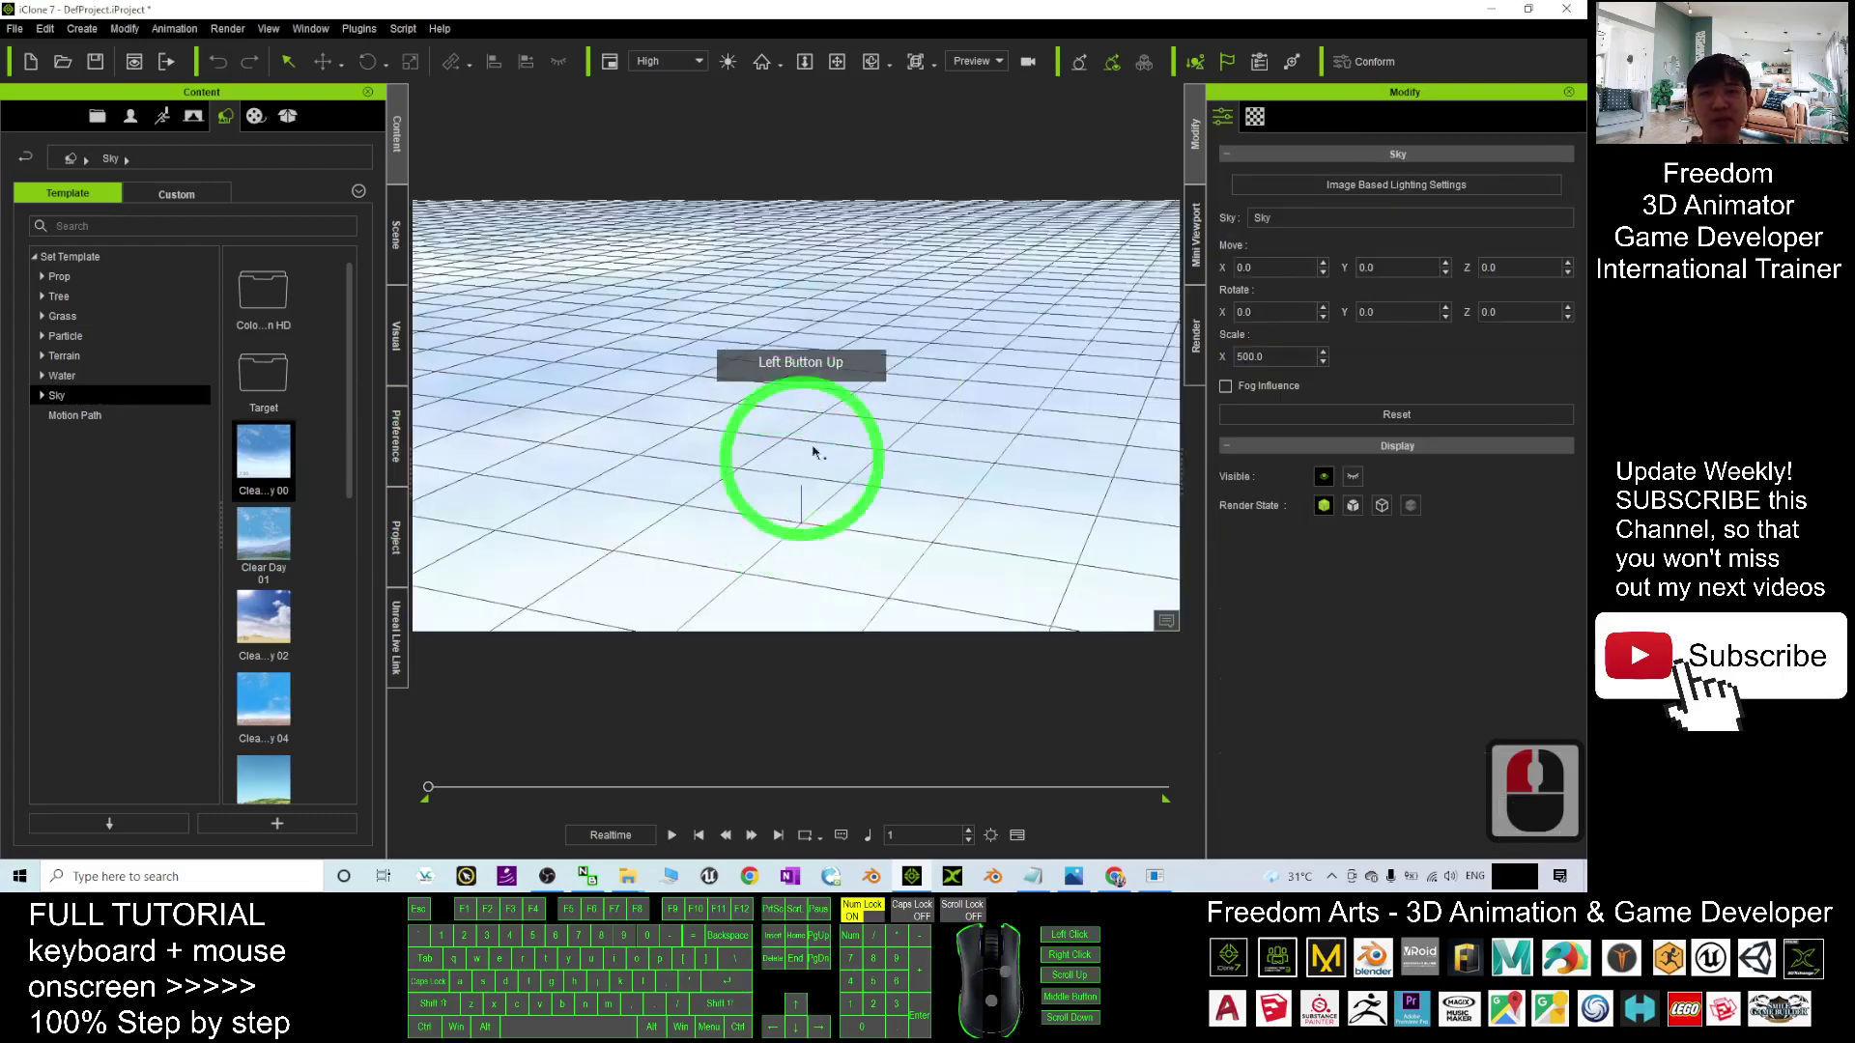
{"action": "left_click_drag", "start_coordinate": [884, 422], "coordinate": [791, 396]}
Drag the welded street panorama PNG from the Output folder onto the sky's Diffuse texture slot
{"action": "left_click", "coordinate": [1255, 116]}
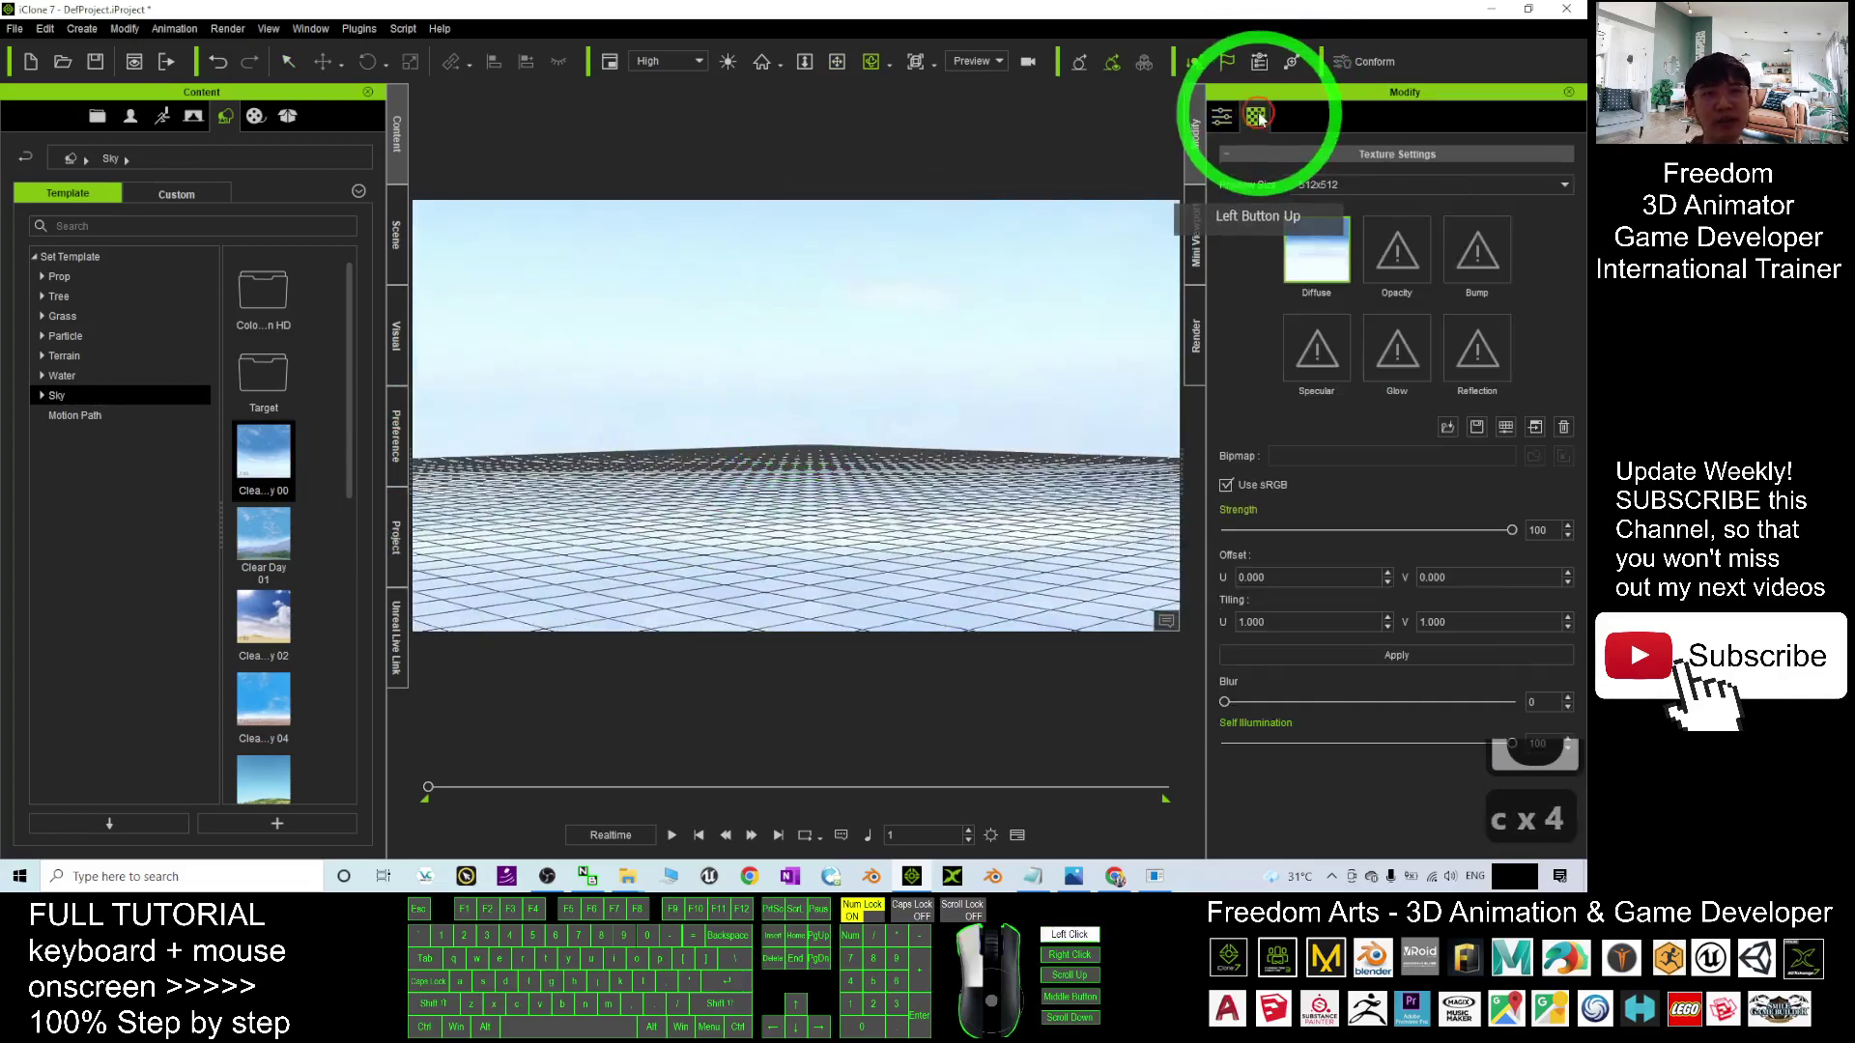
{"action": "left_click", "coordinate": [1311, 248]}
{"action": "left_click_drag", "start_coordinate": [1095, 8], "coordinate": [641, 149]}
{"action": "left_click_drag", "start_coordinate": [1033, 93], "coordinate": [1265, 147]}
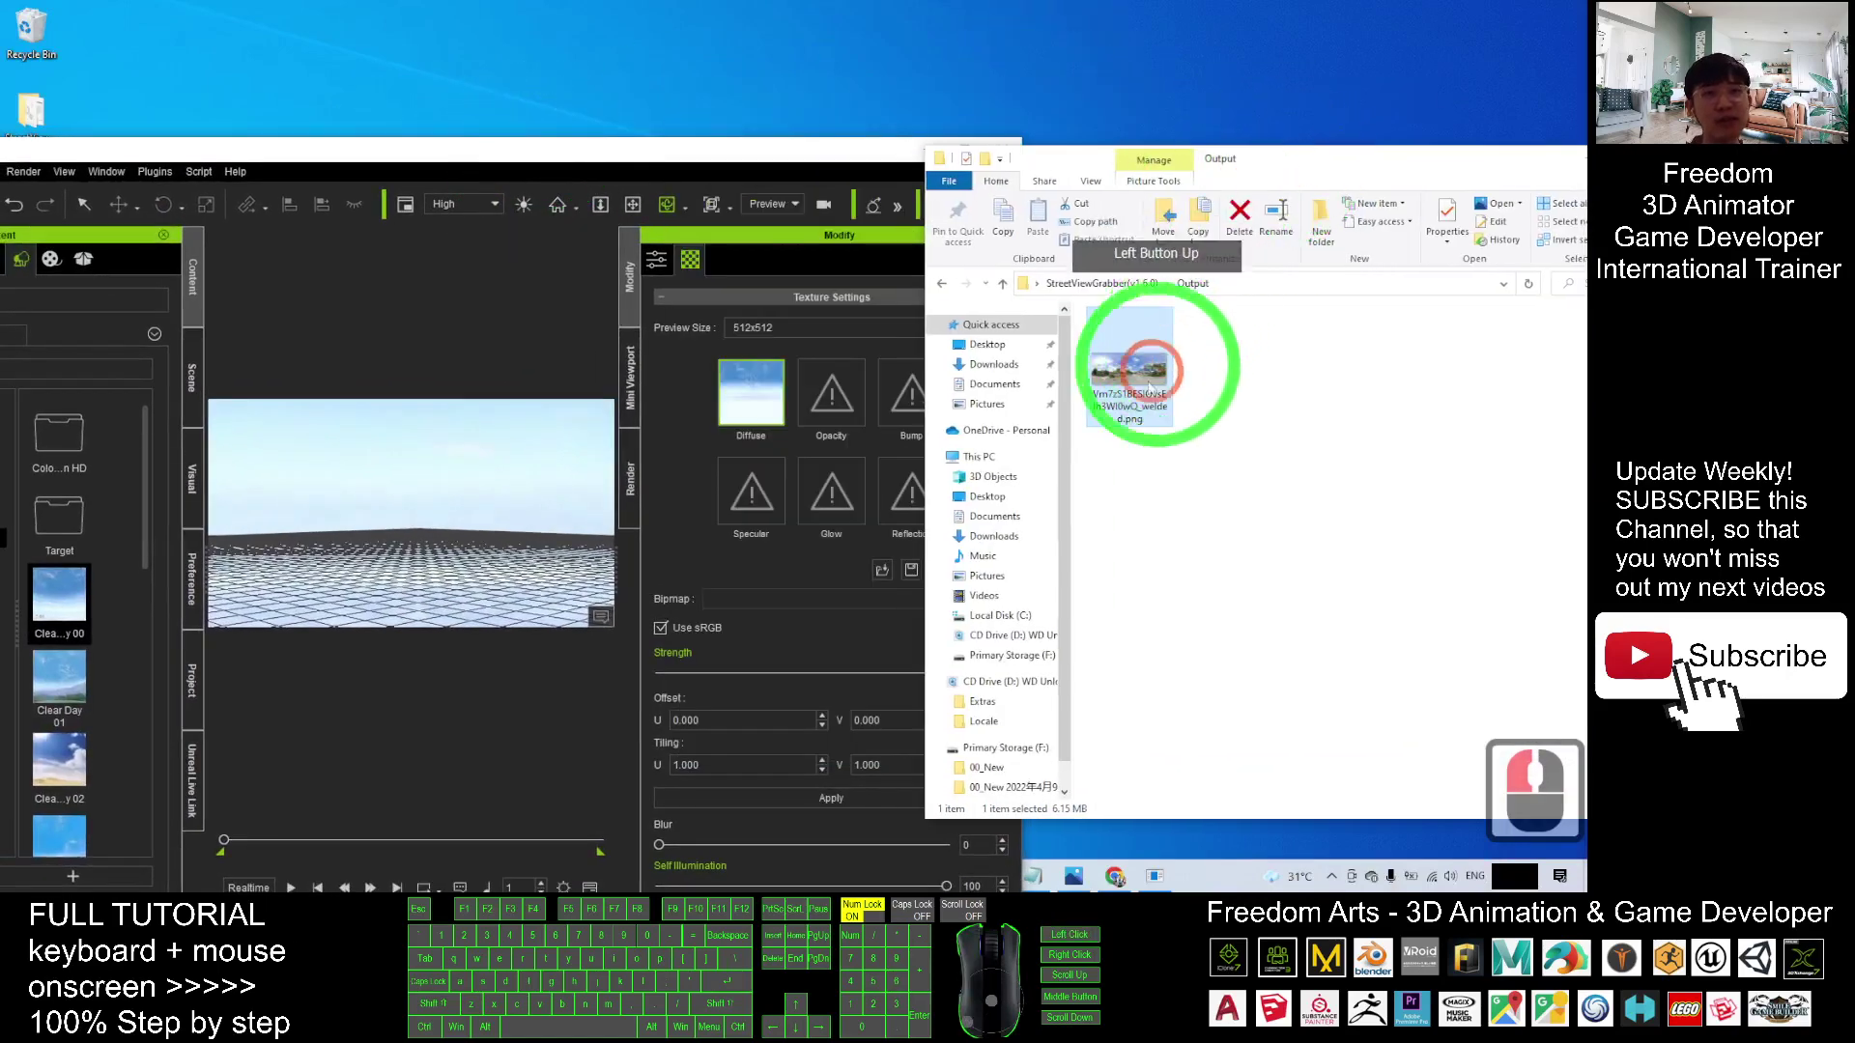
{"action": "left_click_drag", "start_coordinate": [1126, 379], "coordinate": [750, 393]}
Set the texture Preview Size to 2048x2048 and maximize iClone to view the new sky
{"action": "left_click", "coordinate": [761, 319]}
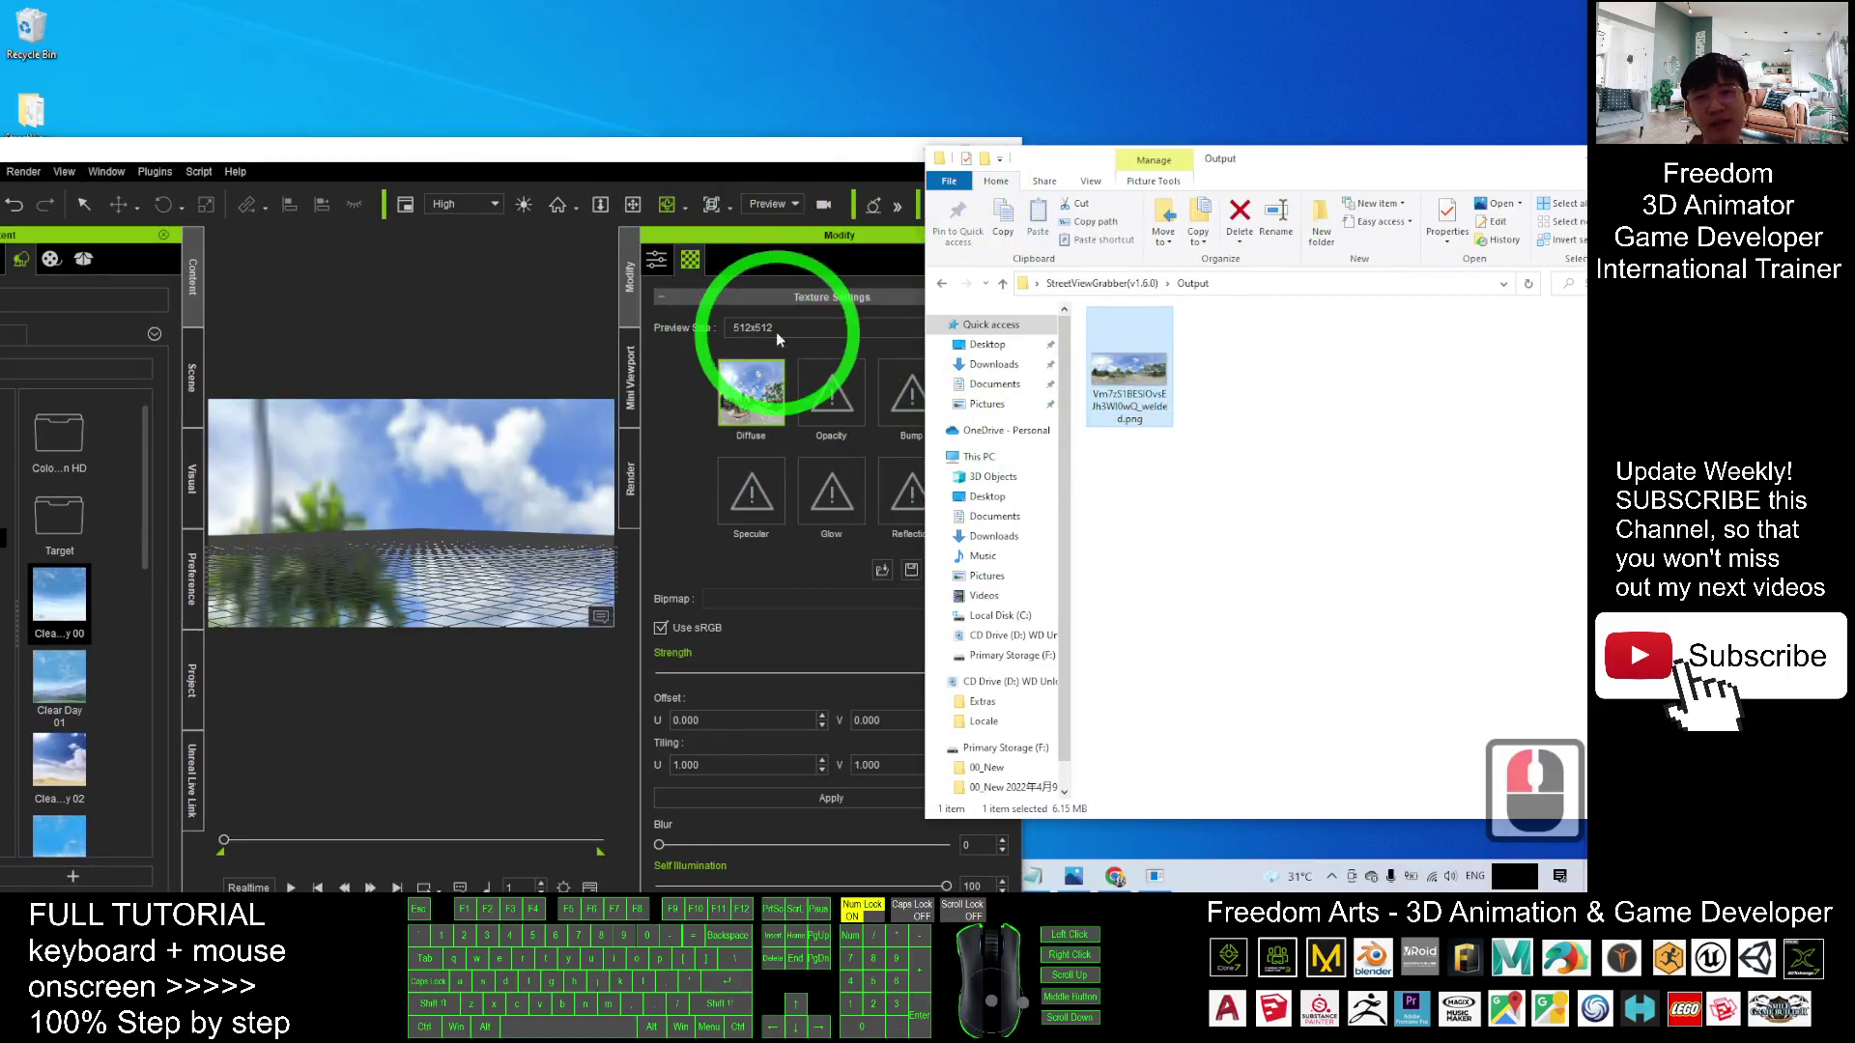
{"action": "left_click", "coordinate": [774, 332]}
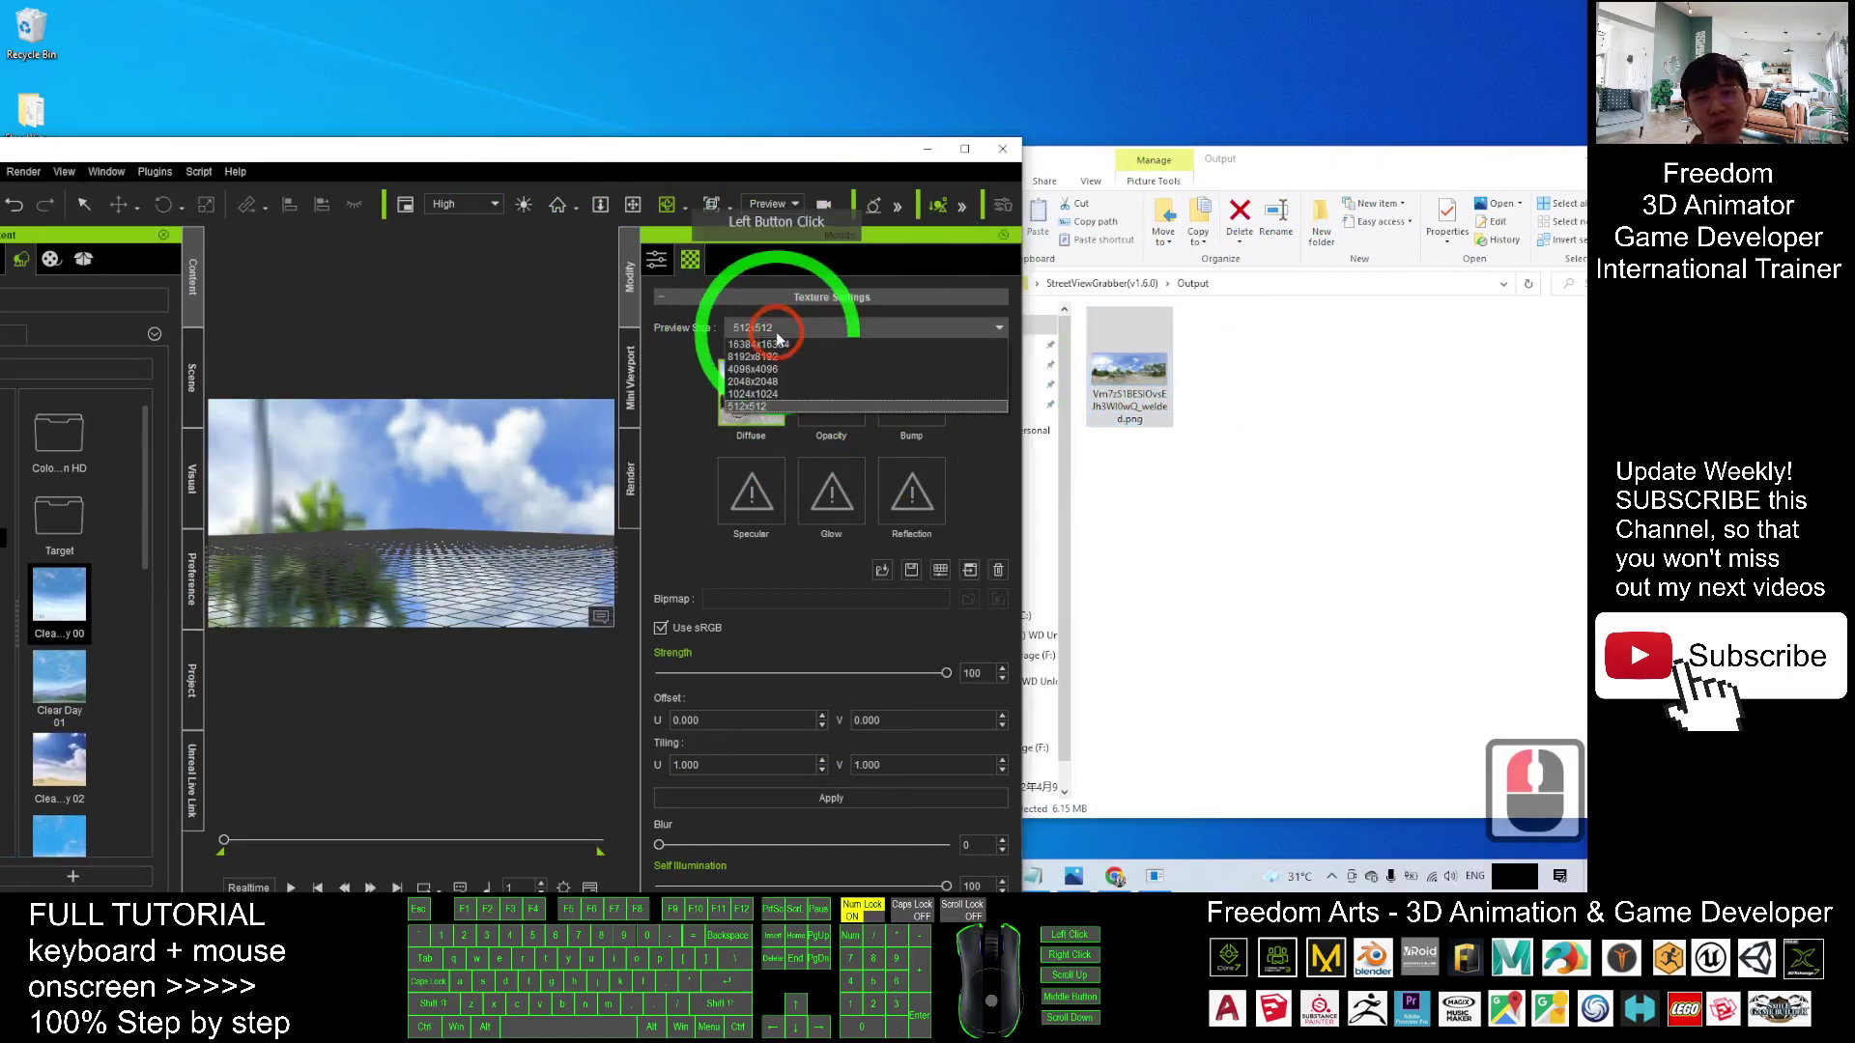
{"action": "left_click", "coordinate": [758, 382]}
{"action": "left_click", "coordinate": [964, 148]}
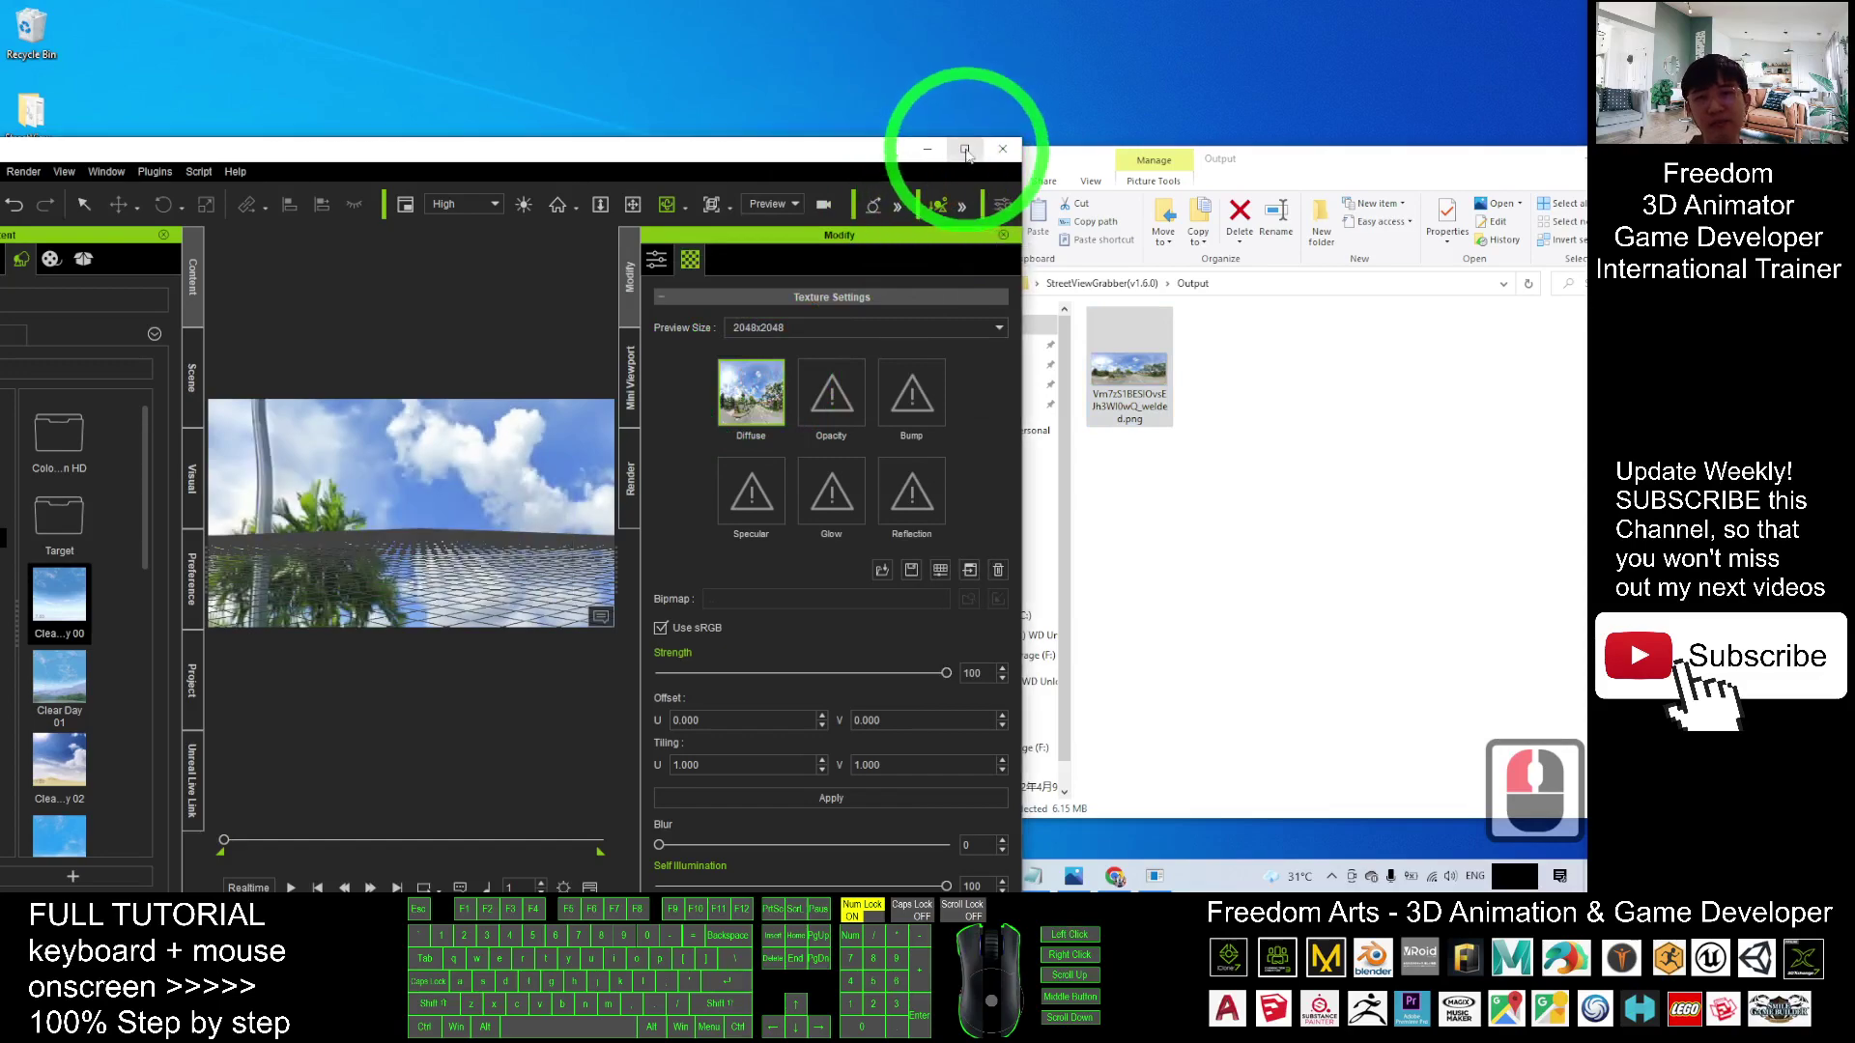
{"action": "left_click", "coordinate": [736, 469]}
{"action": "left_click_drag", "start_coordinate": [766, 352], "coordinate": [844, 367]}
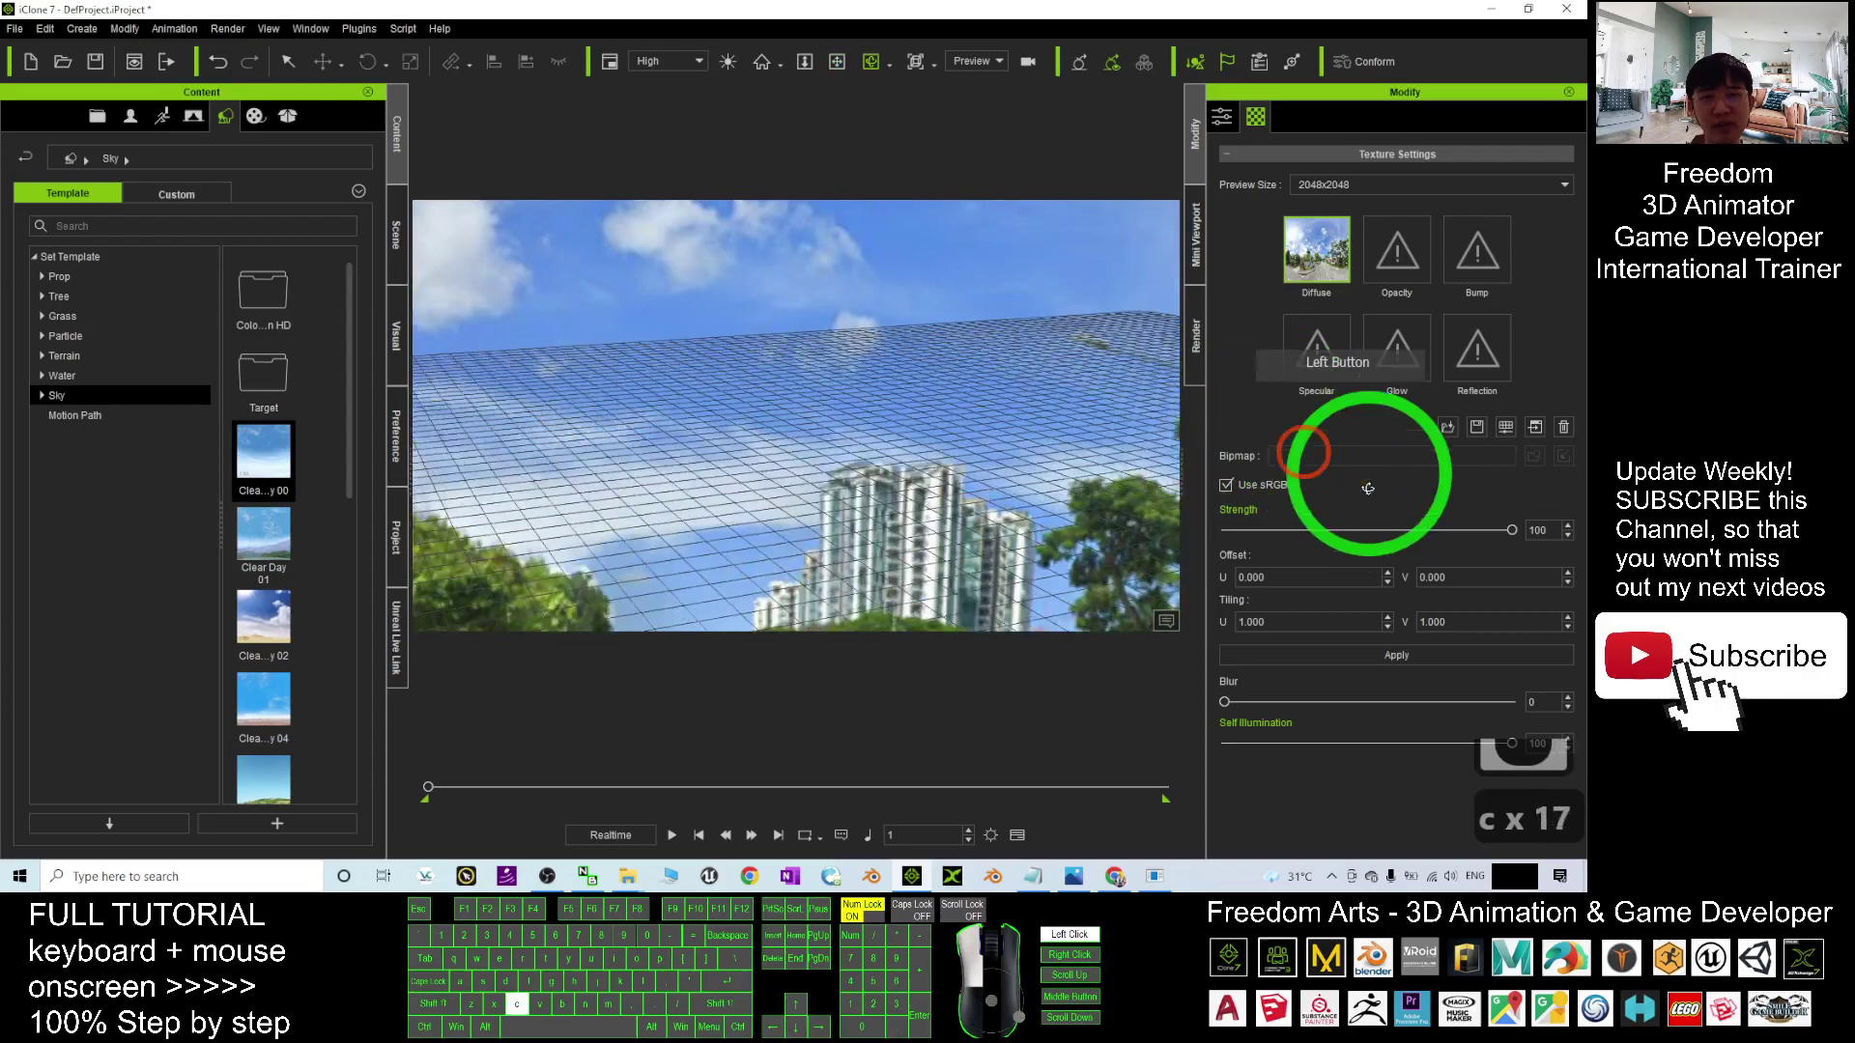
Orbit the camera to look down the panorama street and widen the field of view to a fish-eye look
{"action": "left_click", "coordinate": [1397, 655]}
{"action": "left_click_drag", "start_coordinate": [966, 435], "coordinate": [930, 401]}
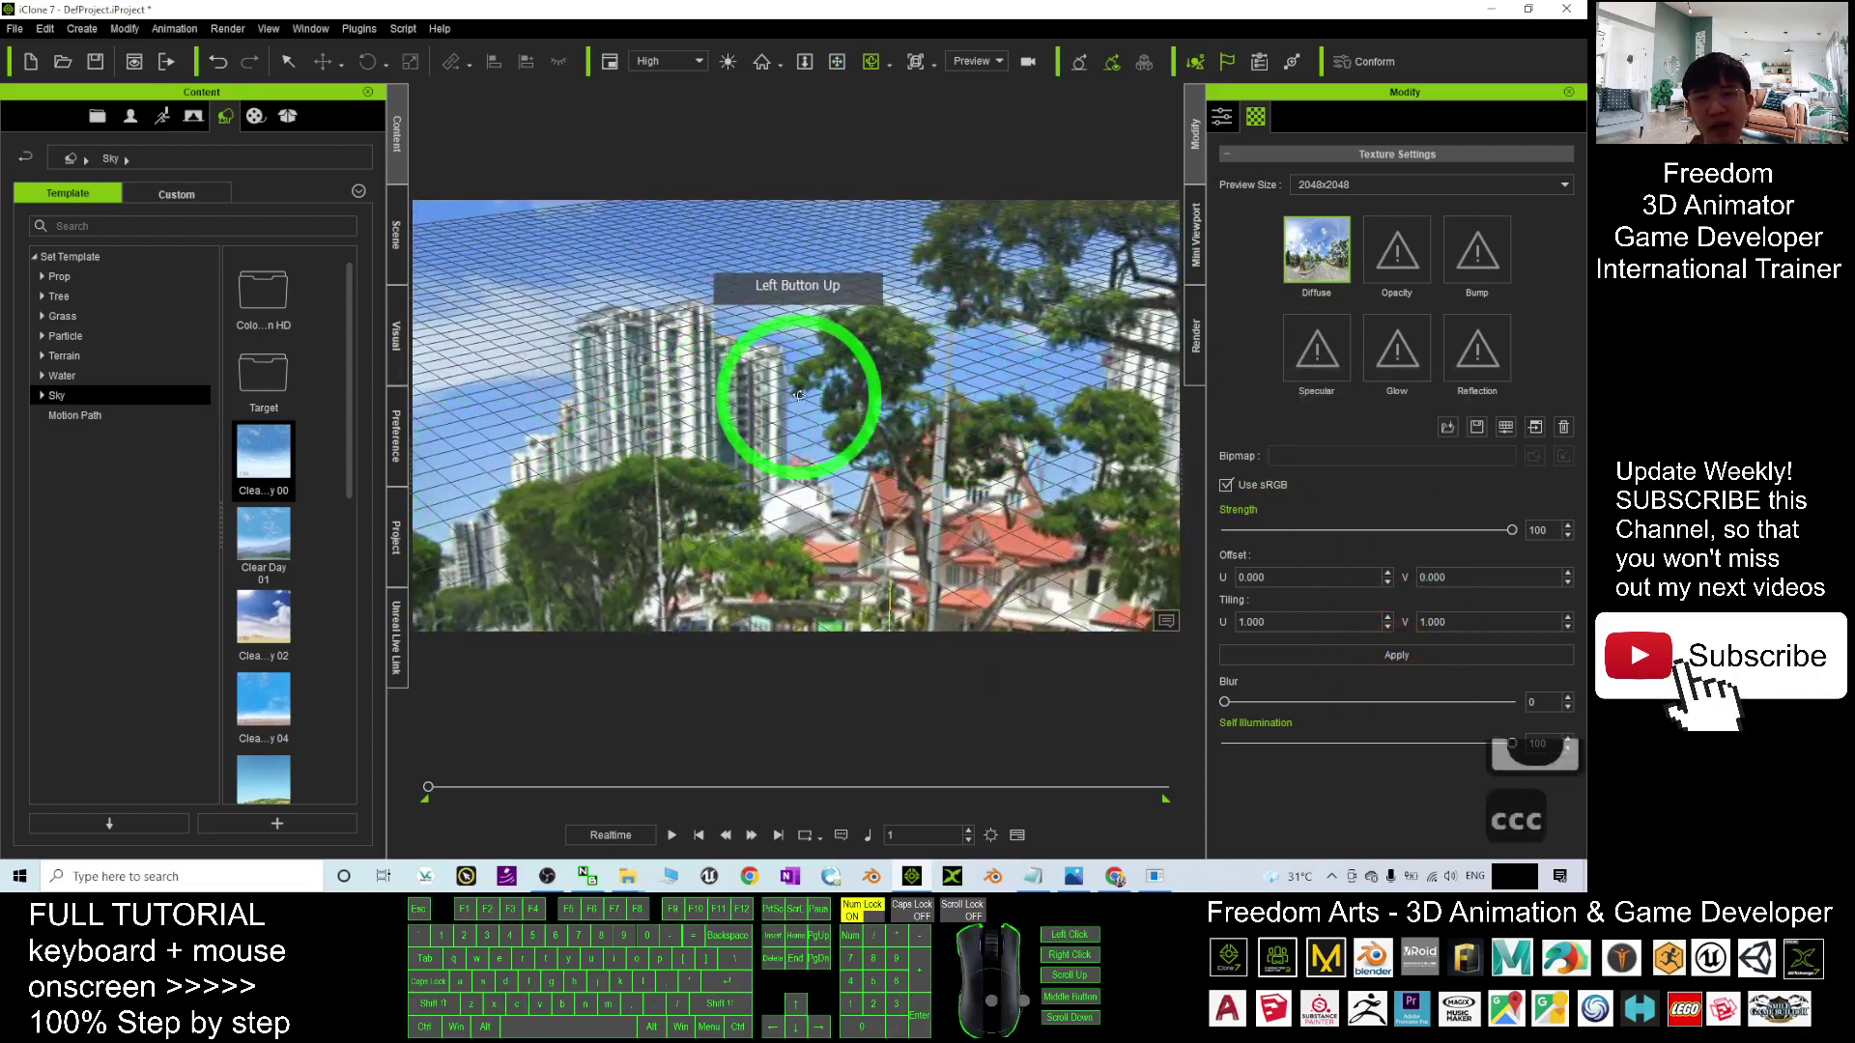
{"action": "scroll", "coordinate": [795, 423], "scroll_direction": "up", "scroll_amount": 16}
{"action": "scroll", "coordinate": [795, 424], "scroll_direction": "down", "scroll_amount": 20, "text": "shift"}
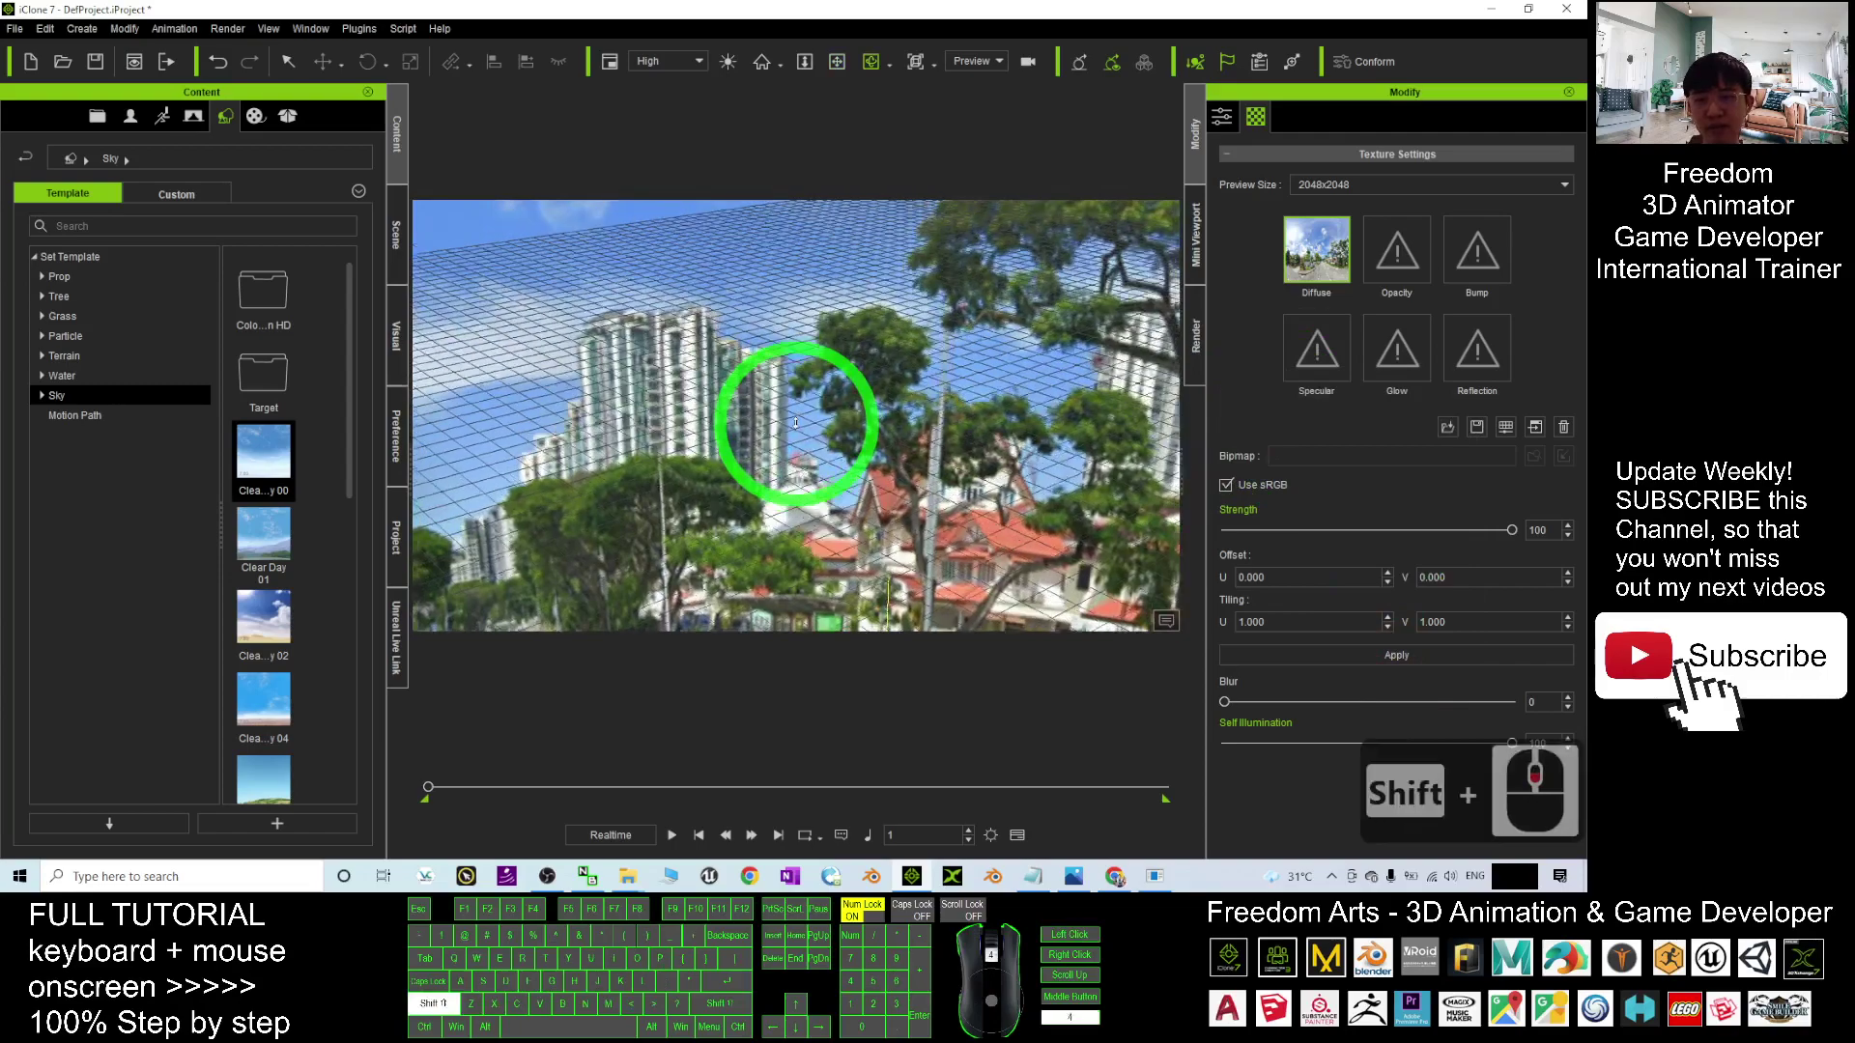
{"action": "scroll", "coordinate": [790, 429], "scroll_direction": "down", "scroll_amount": 20, "text": "shift"}
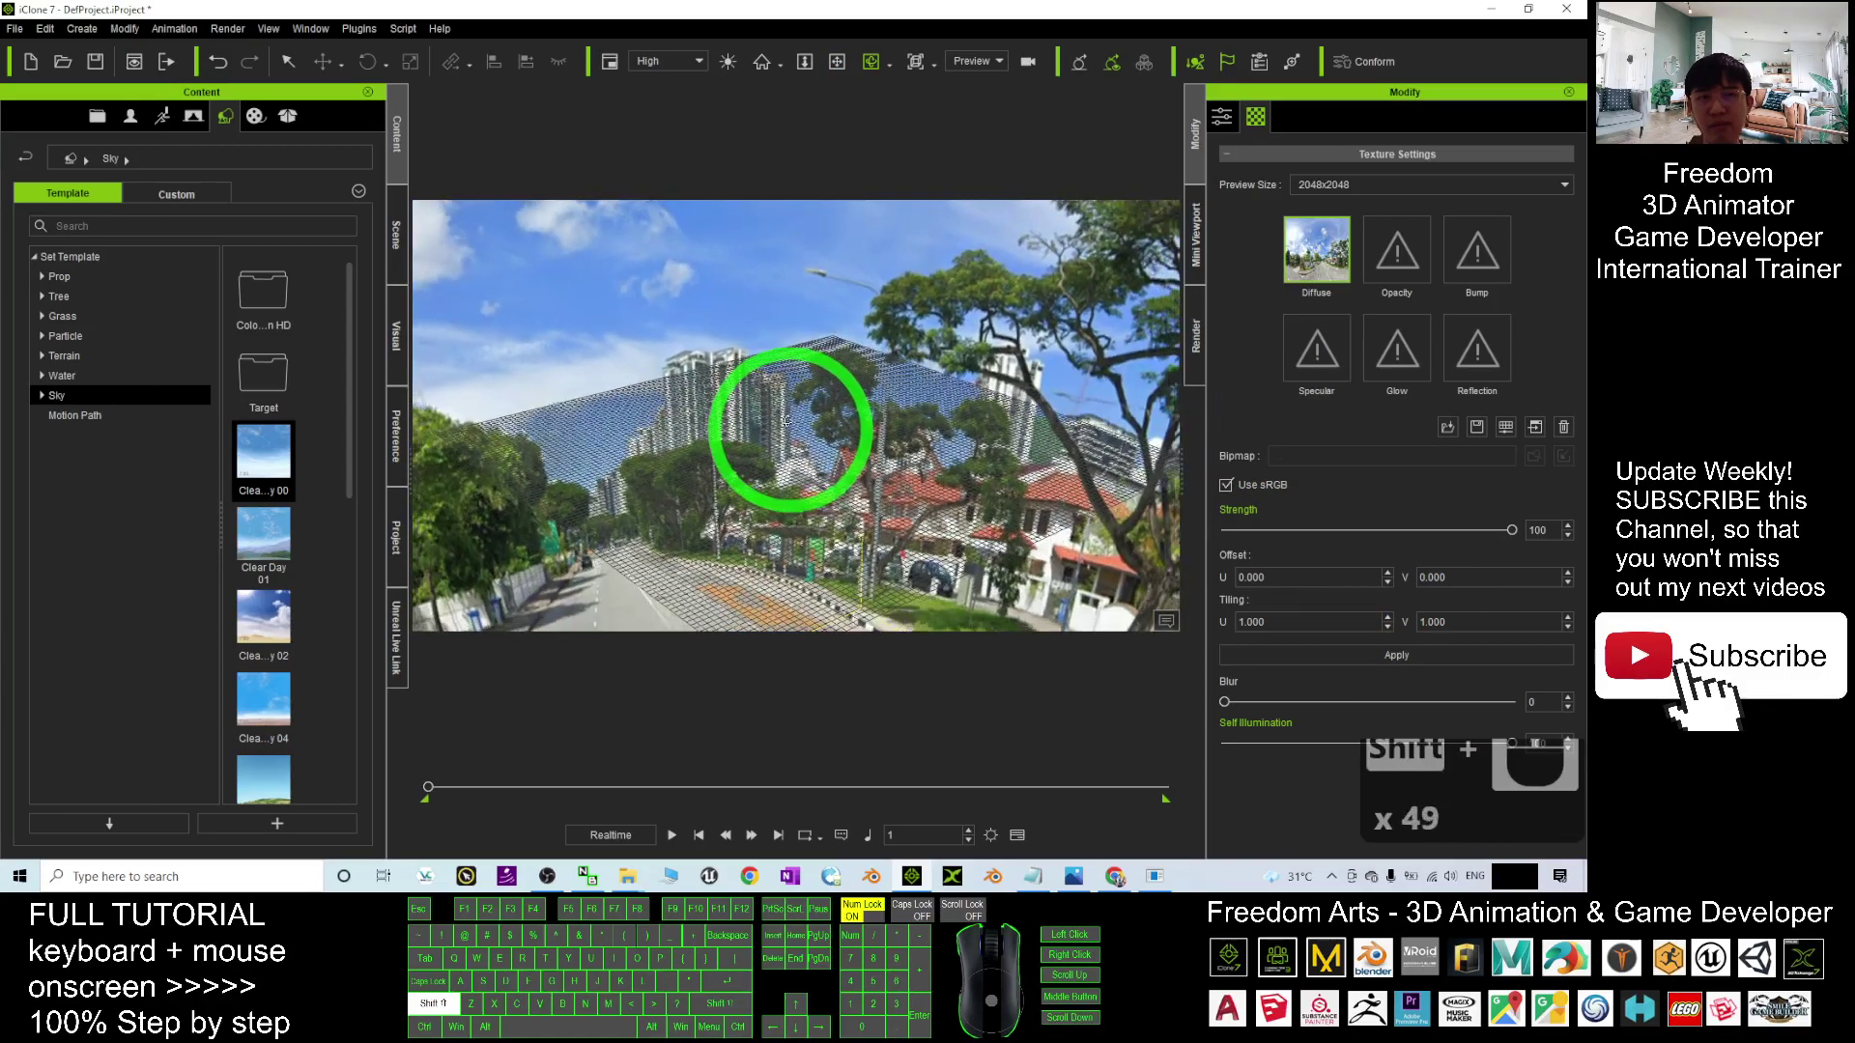
{"action": "scroll", "coordinate": [809, 451], "scroll_direction": "down", "scroll_amount": 20, "text": "shift"}
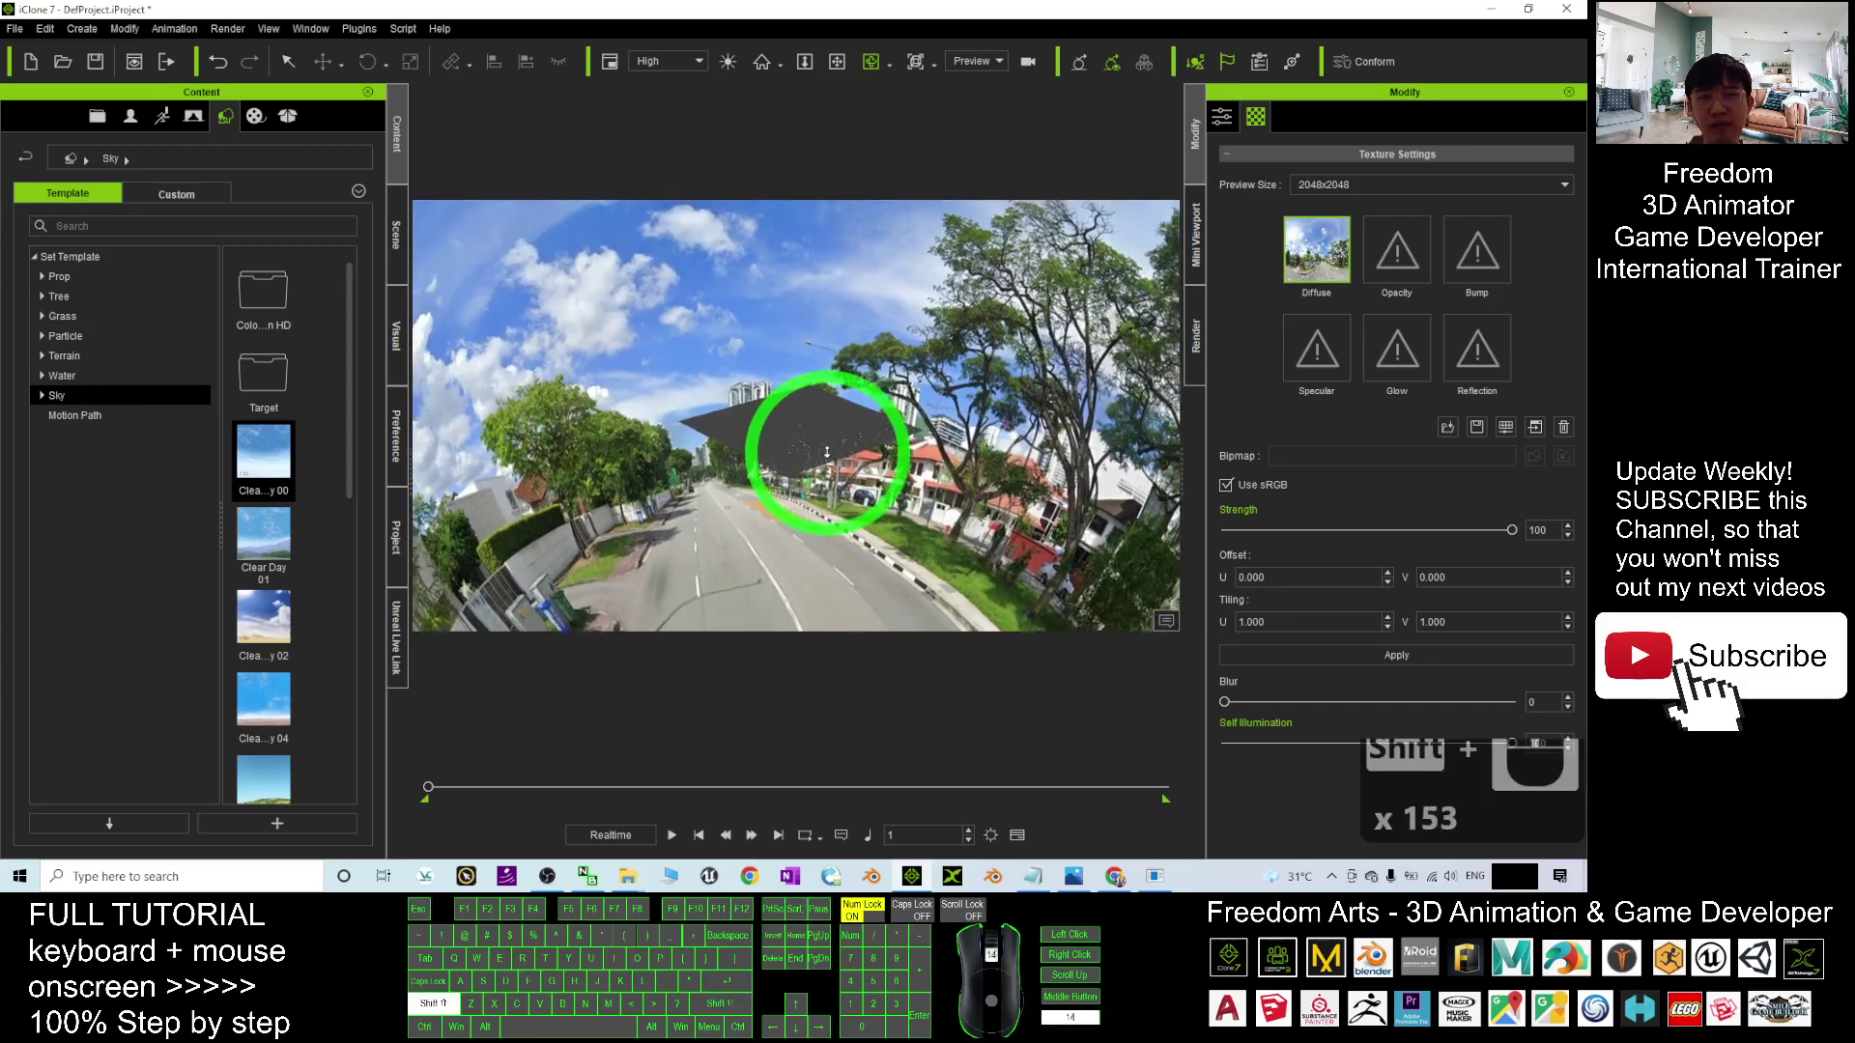
{"action": "scroll", "coordinate": [835, 454], "scroll_direction": "down", "scroll_amount": 7, "text": "shift"}
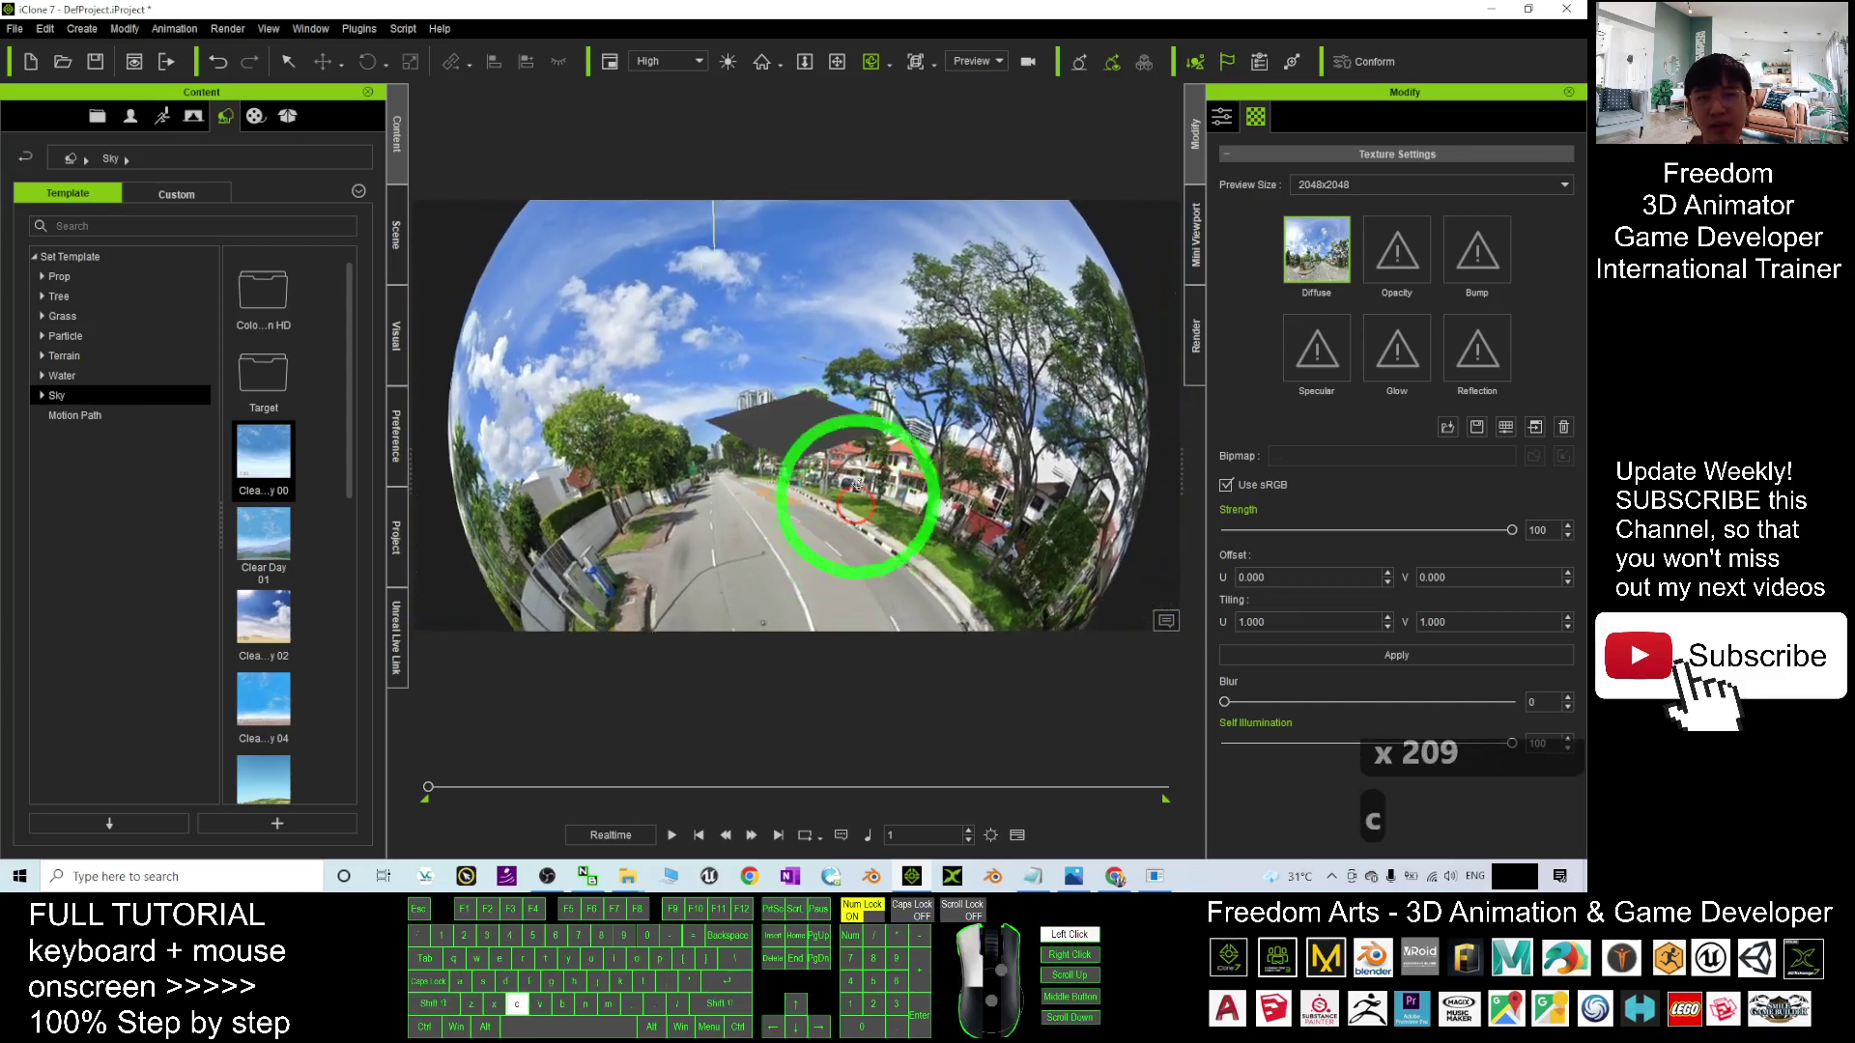
{"action": "key", "text": "c"}
{"action": "left_click_drag", "start_coordinate": [835, 454], "coordinate": [863, 392]}
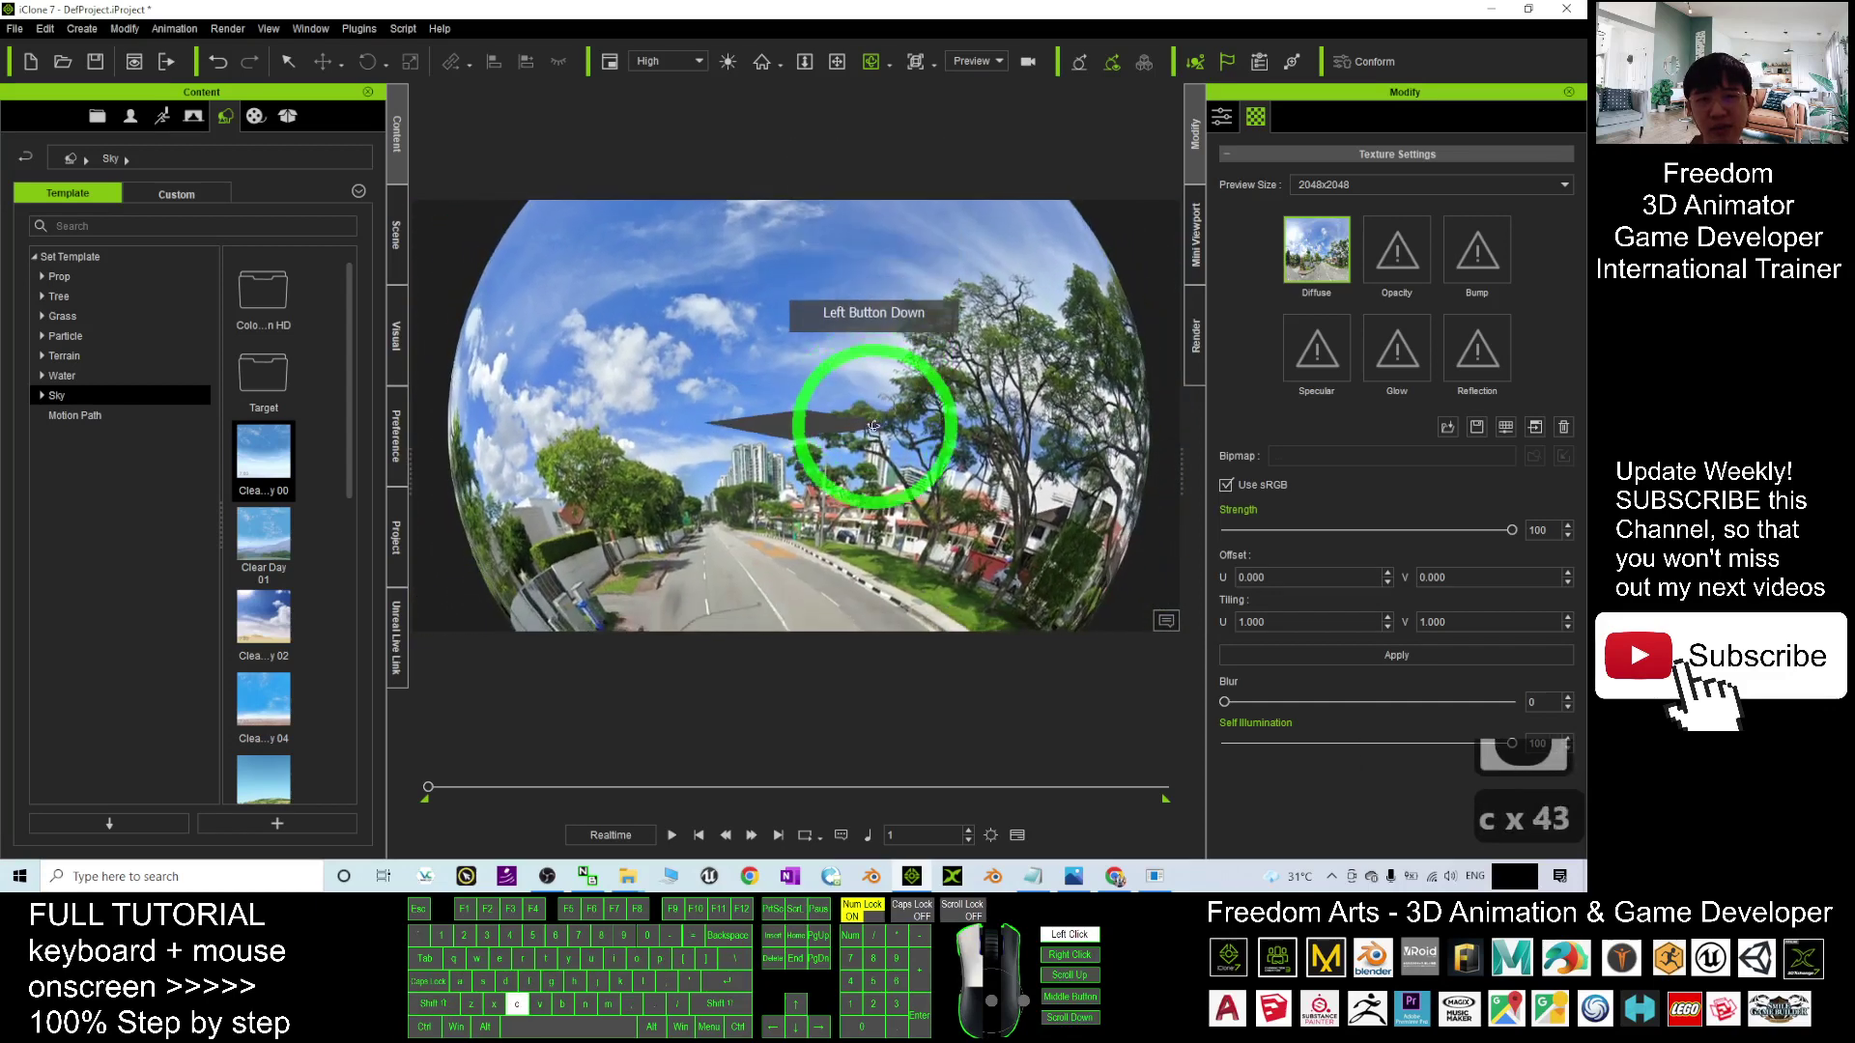
{"action": "left_click_drag", "start_coordinate": [411, 458], "coordinate": [755, 475]}
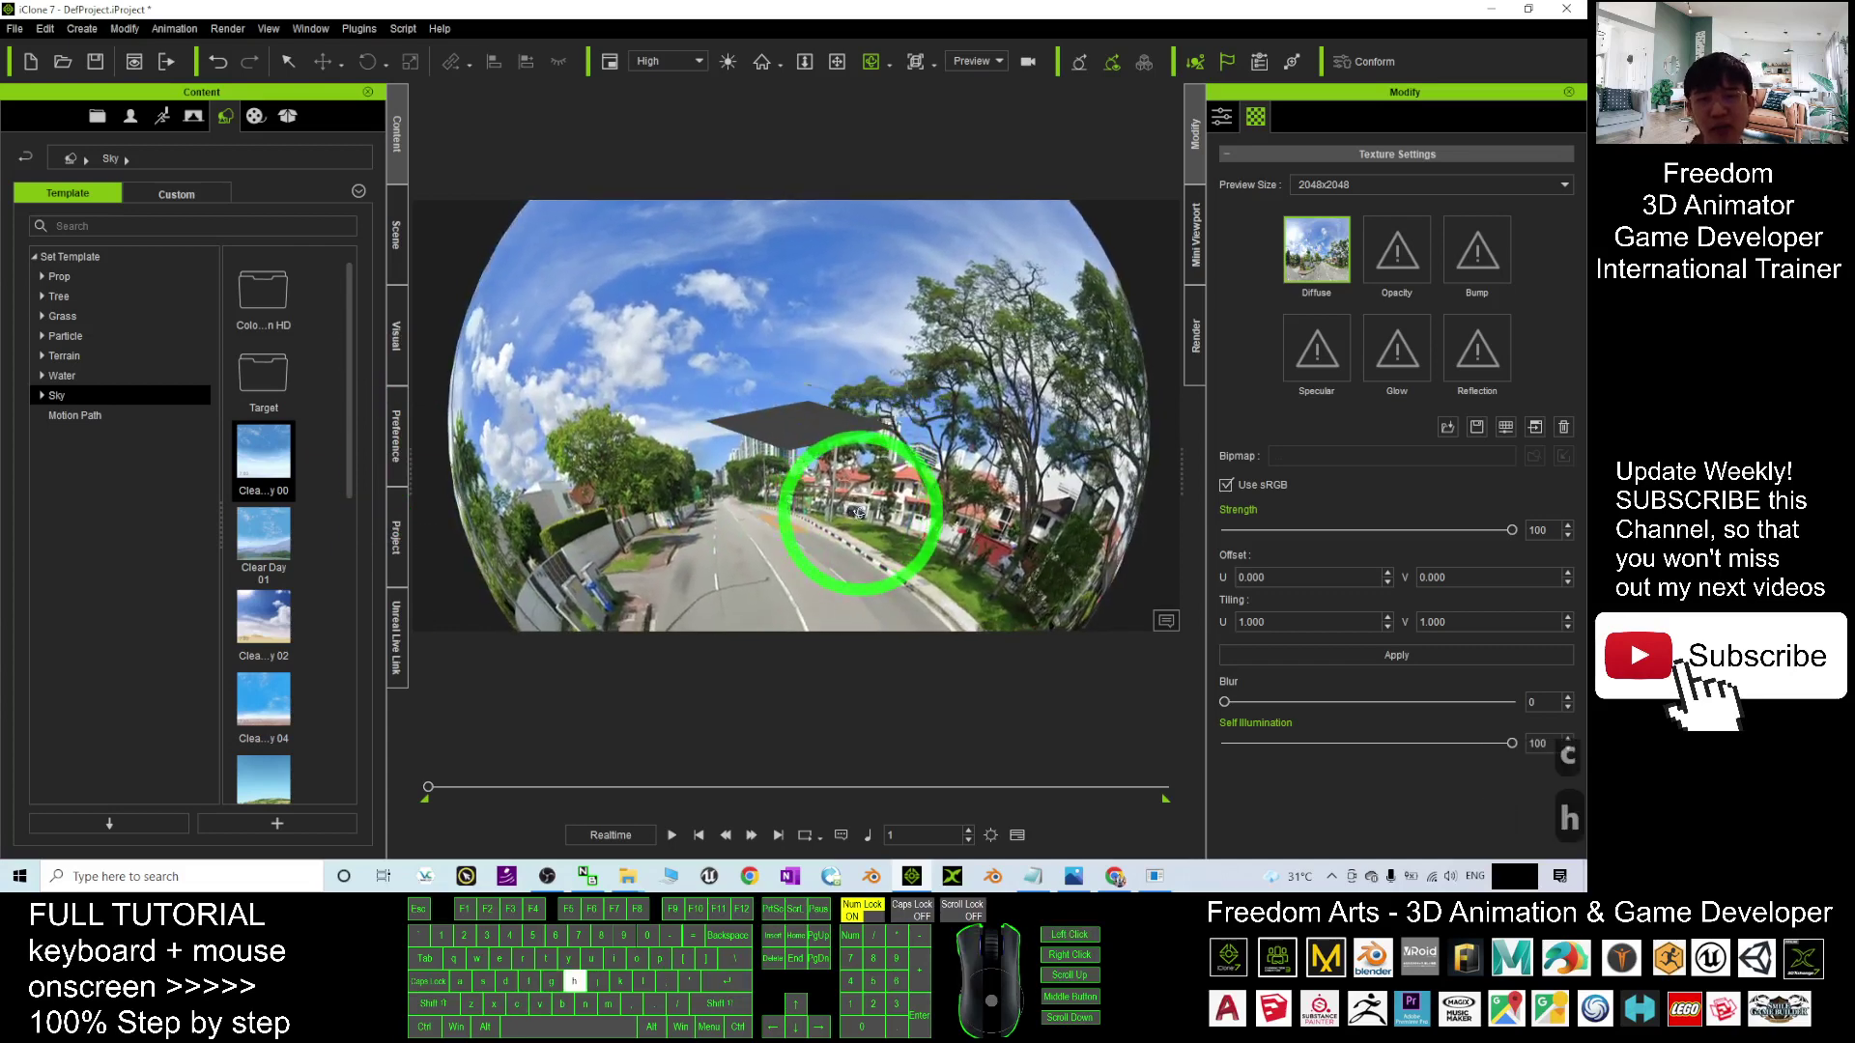
In the Scene list, expand Prop and select the Shadow Catcher to show its material
{"action": "left_click", "coordinate": [396, 235]}
{"action": "left_click", "coordinate": [22, 172]}
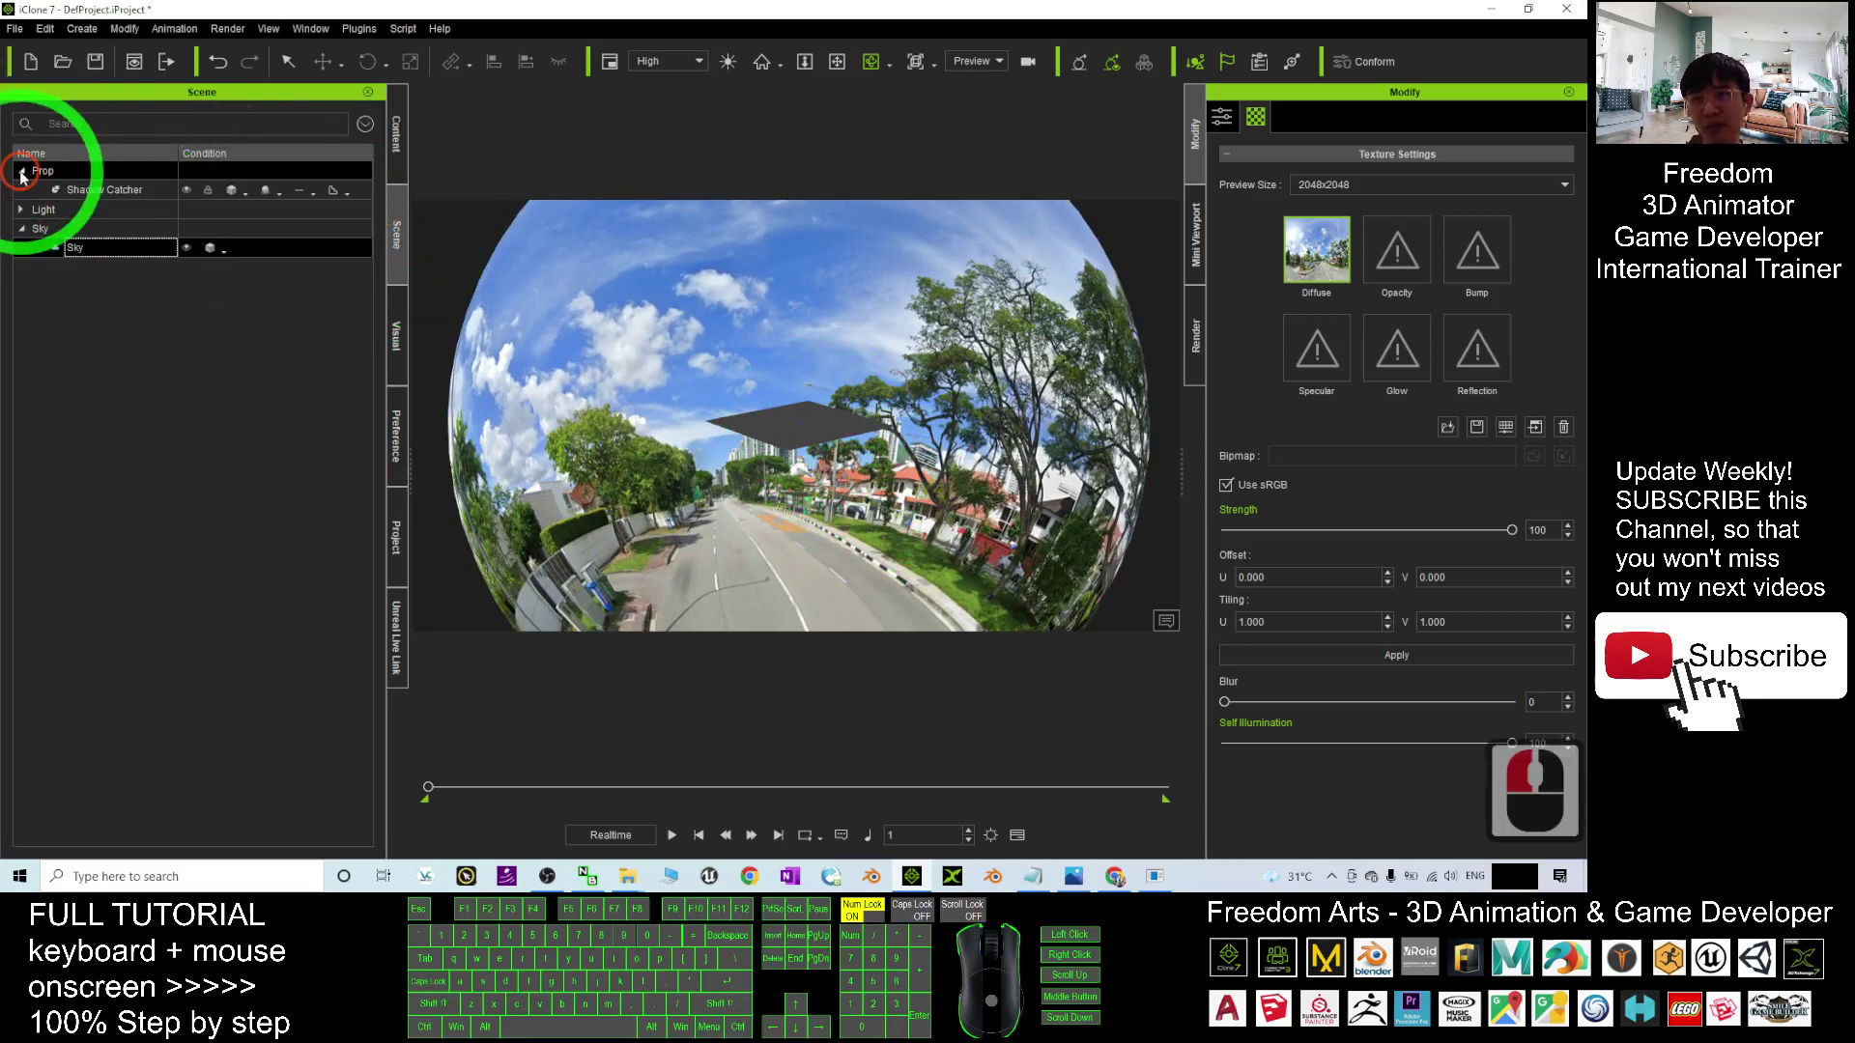
{"action": "double_click", "coordinate": [105, 189]}
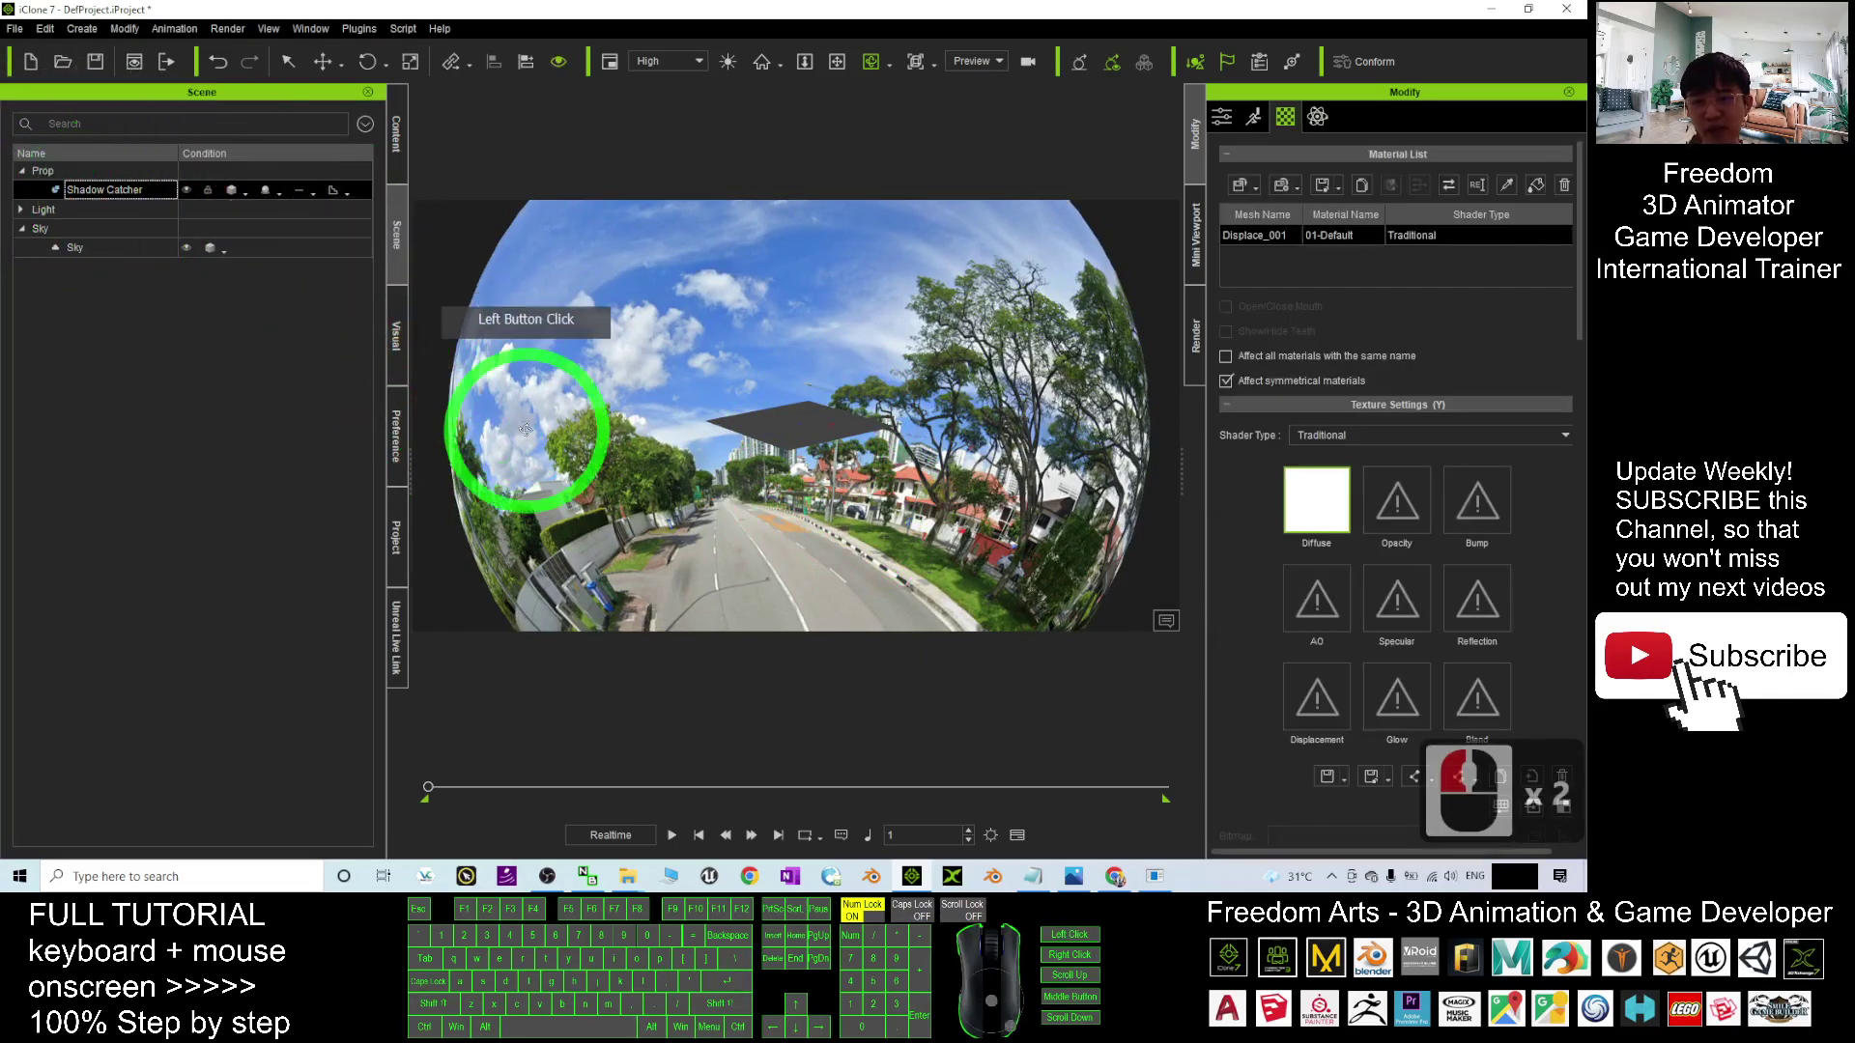
Orbit the view around the Shadow Catcher plane, the houses and the curving road
{"action": "left_click_drag", "start_coordinate": [718, 533], "coordinate": [1453, 547]}
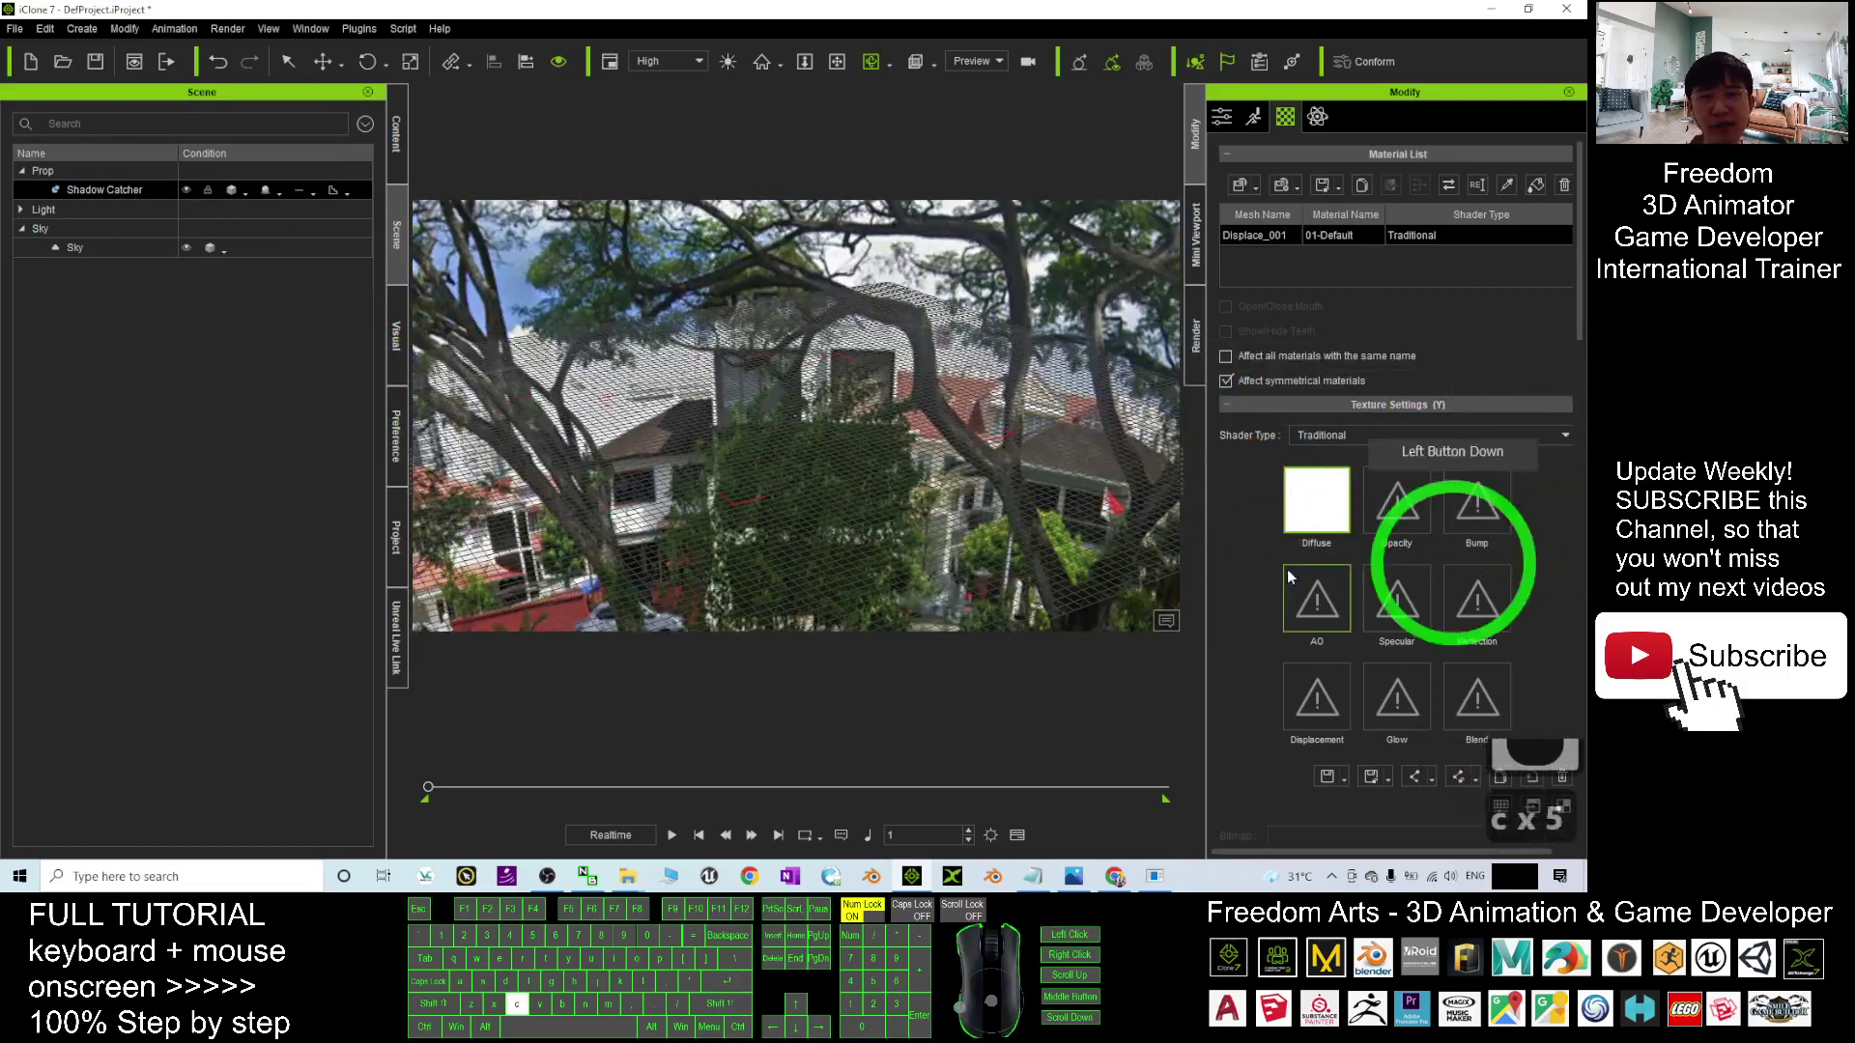
{"action": "left_click_drag", "start_coordinate": [728, 402], "coordinate": [828, 404]}
{"action": "scroll", "coordinate": [828, 403], "scroll_direction": "down", "scroll_amount": 20, "text": "shift"}
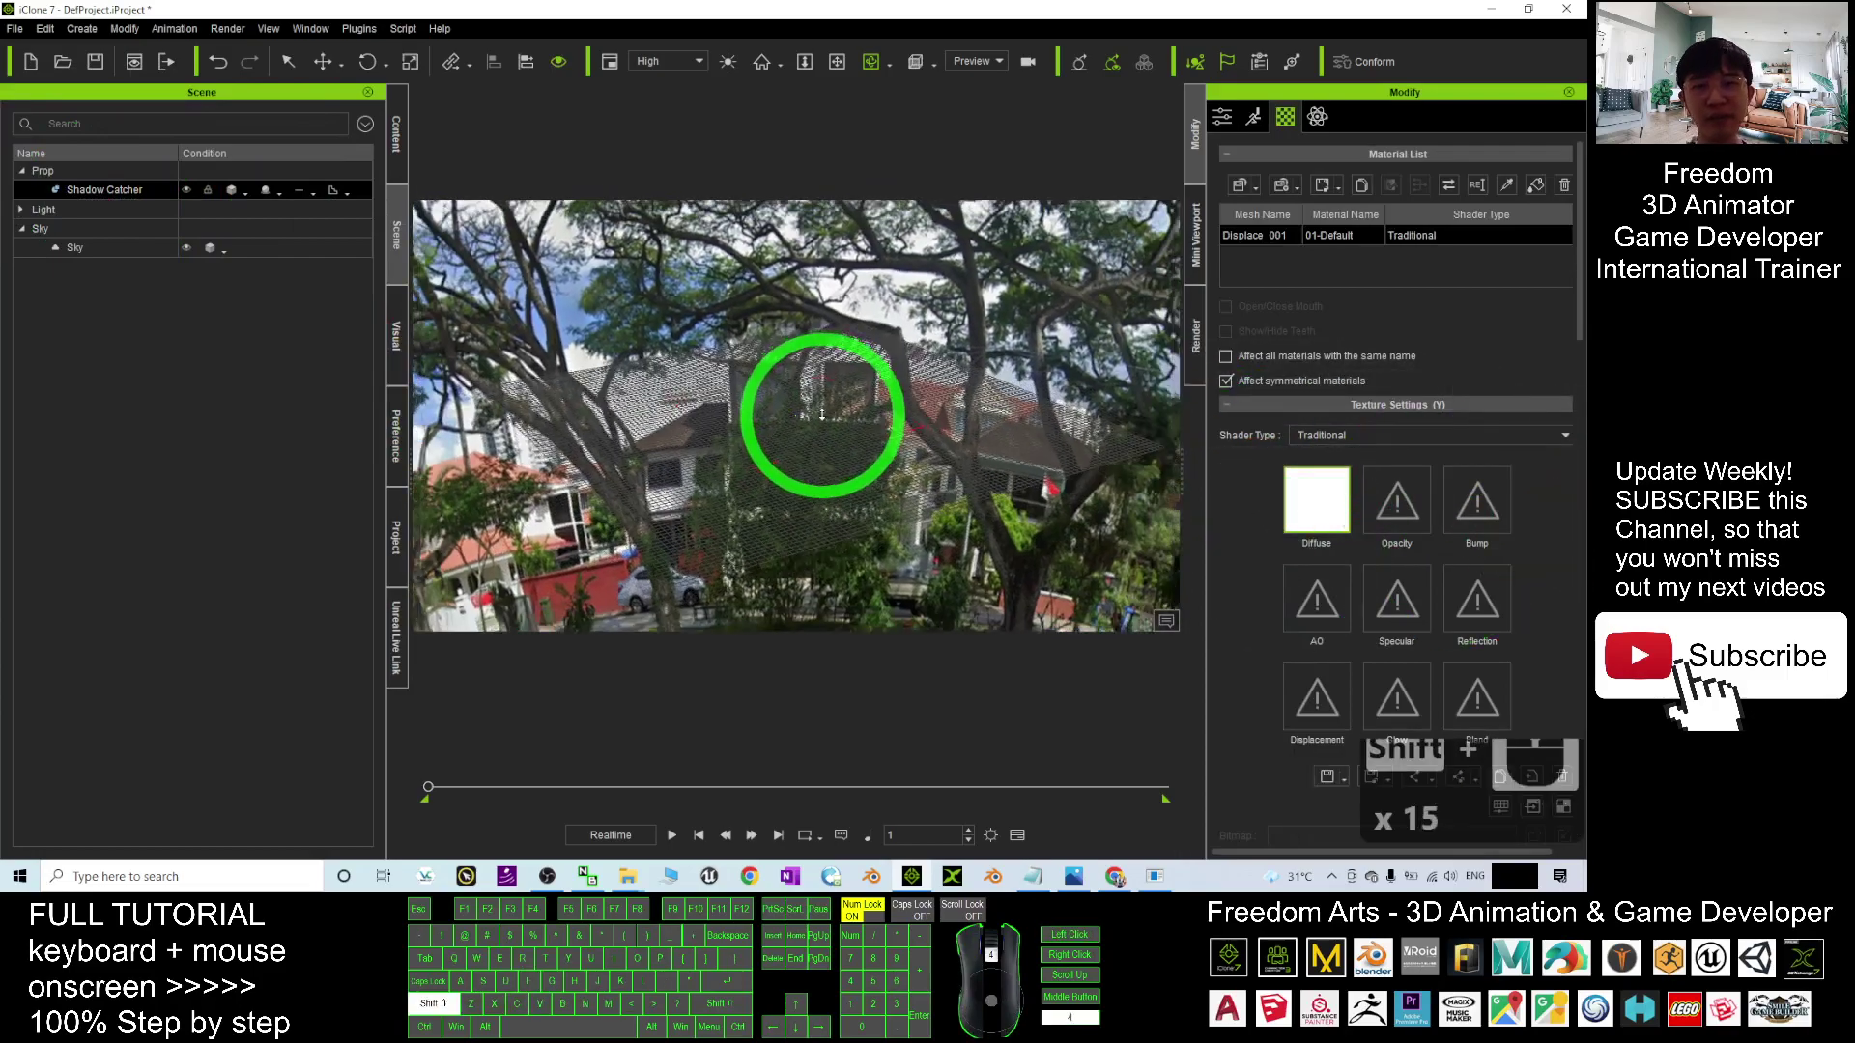
{"action": "scroll", "coordinate": [829, 419], "scroll_direction": "down", "scroll_amount": 7, "text": "shift"}
{"action": "key", "text": "c"}
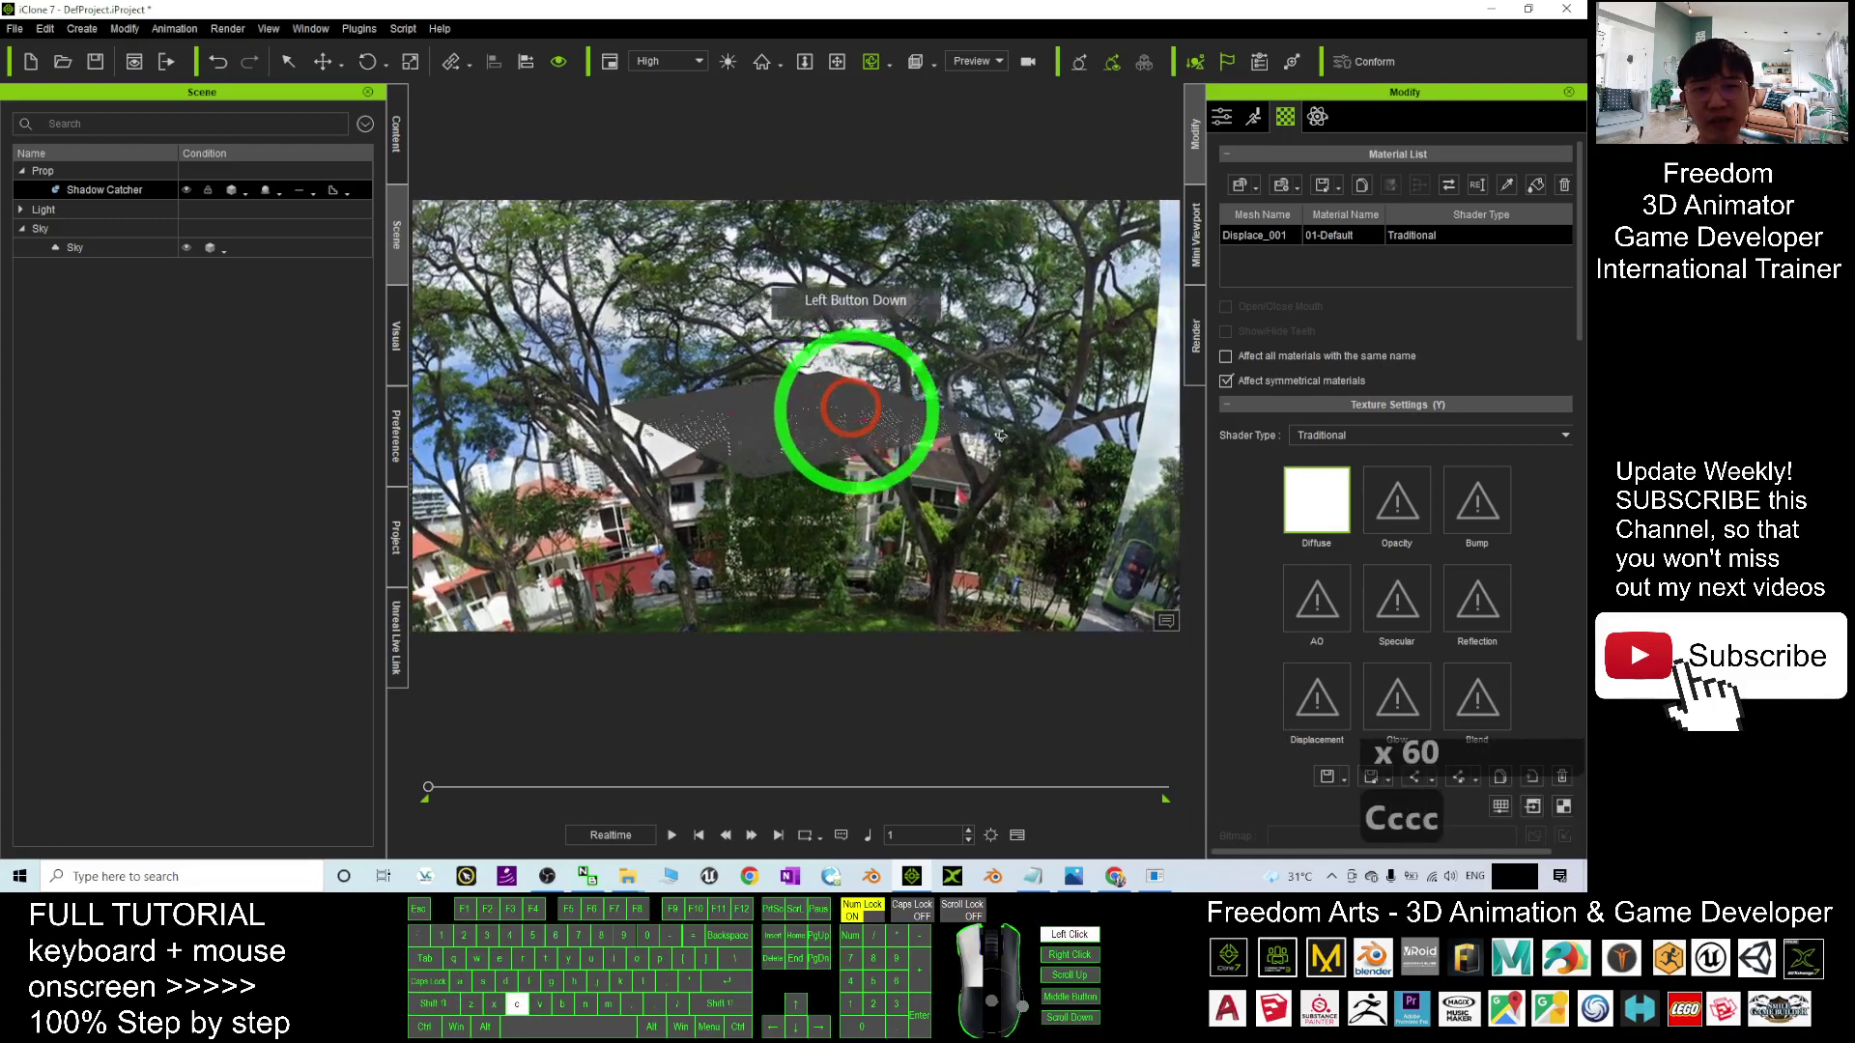
{"action": "left_click_drag", "start_coordinate": [855, 411], "coordinate": [1151, 502]}
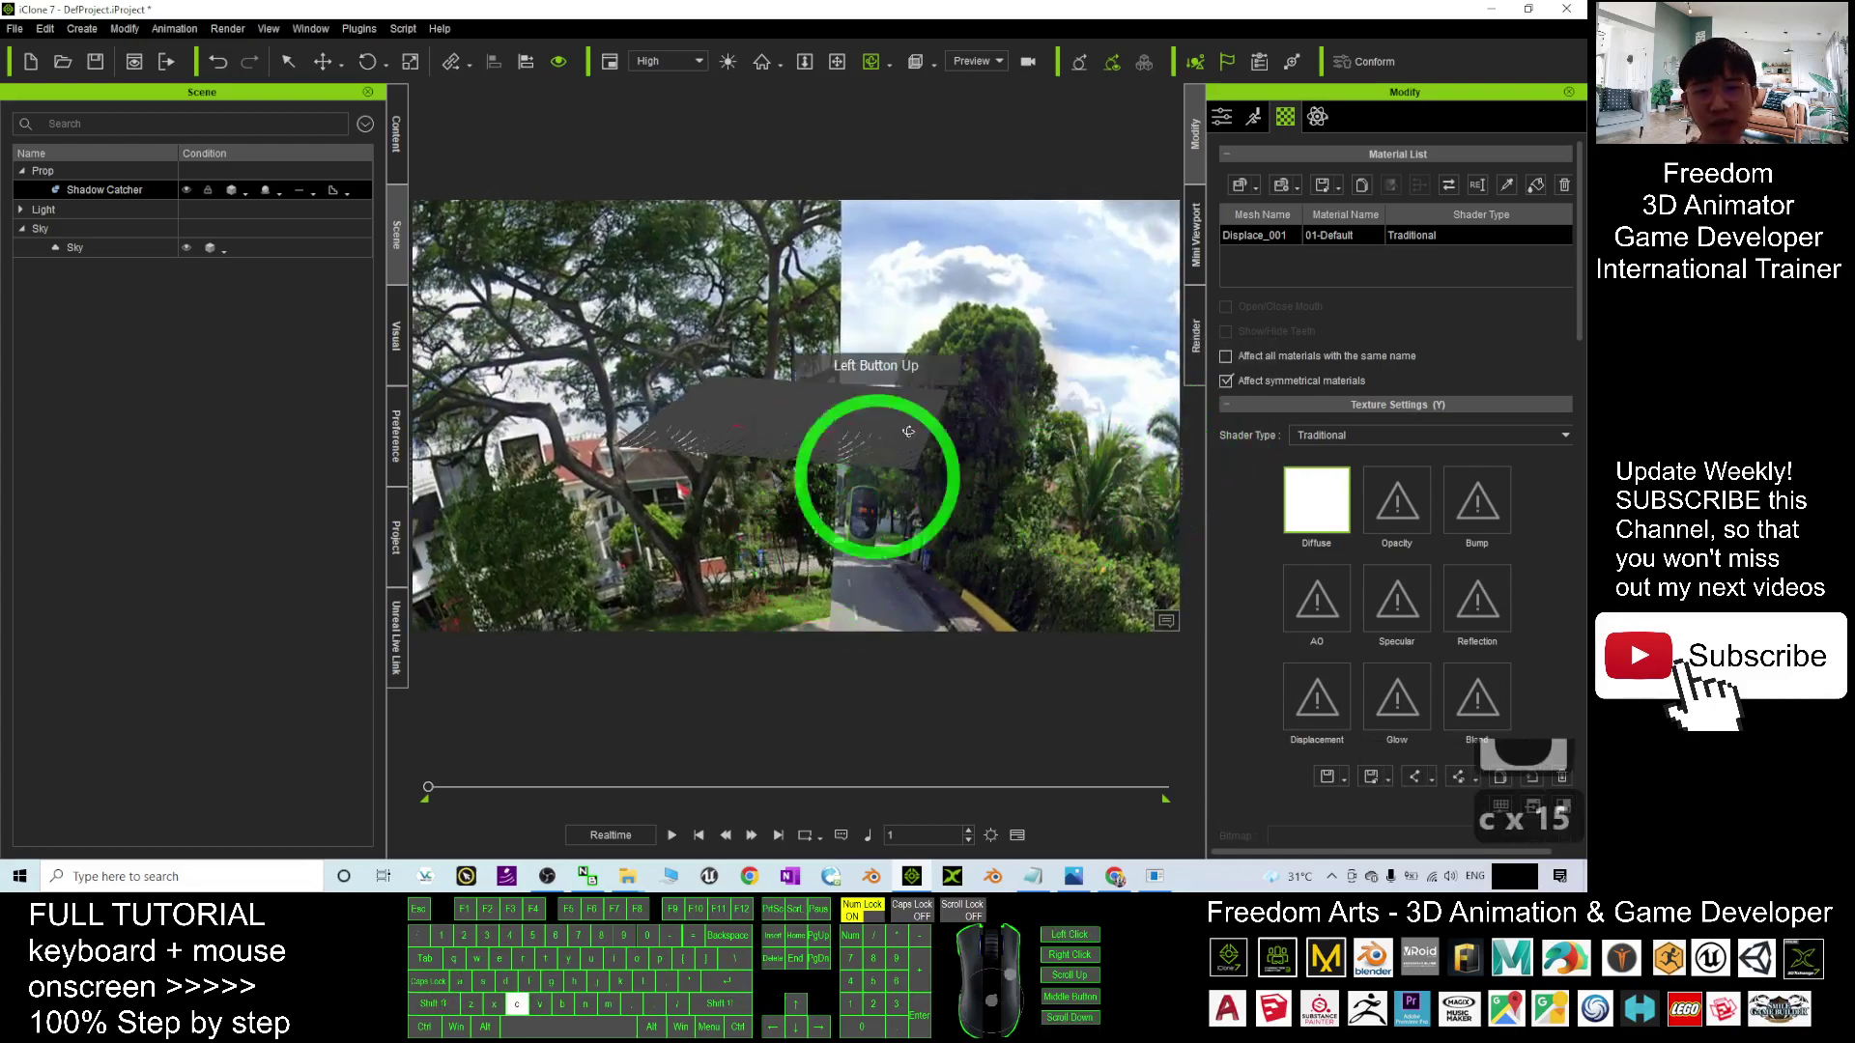
{"action": "left_click_drag", "start_coordinate": [763, 468], "coordinate": [478, 214]}
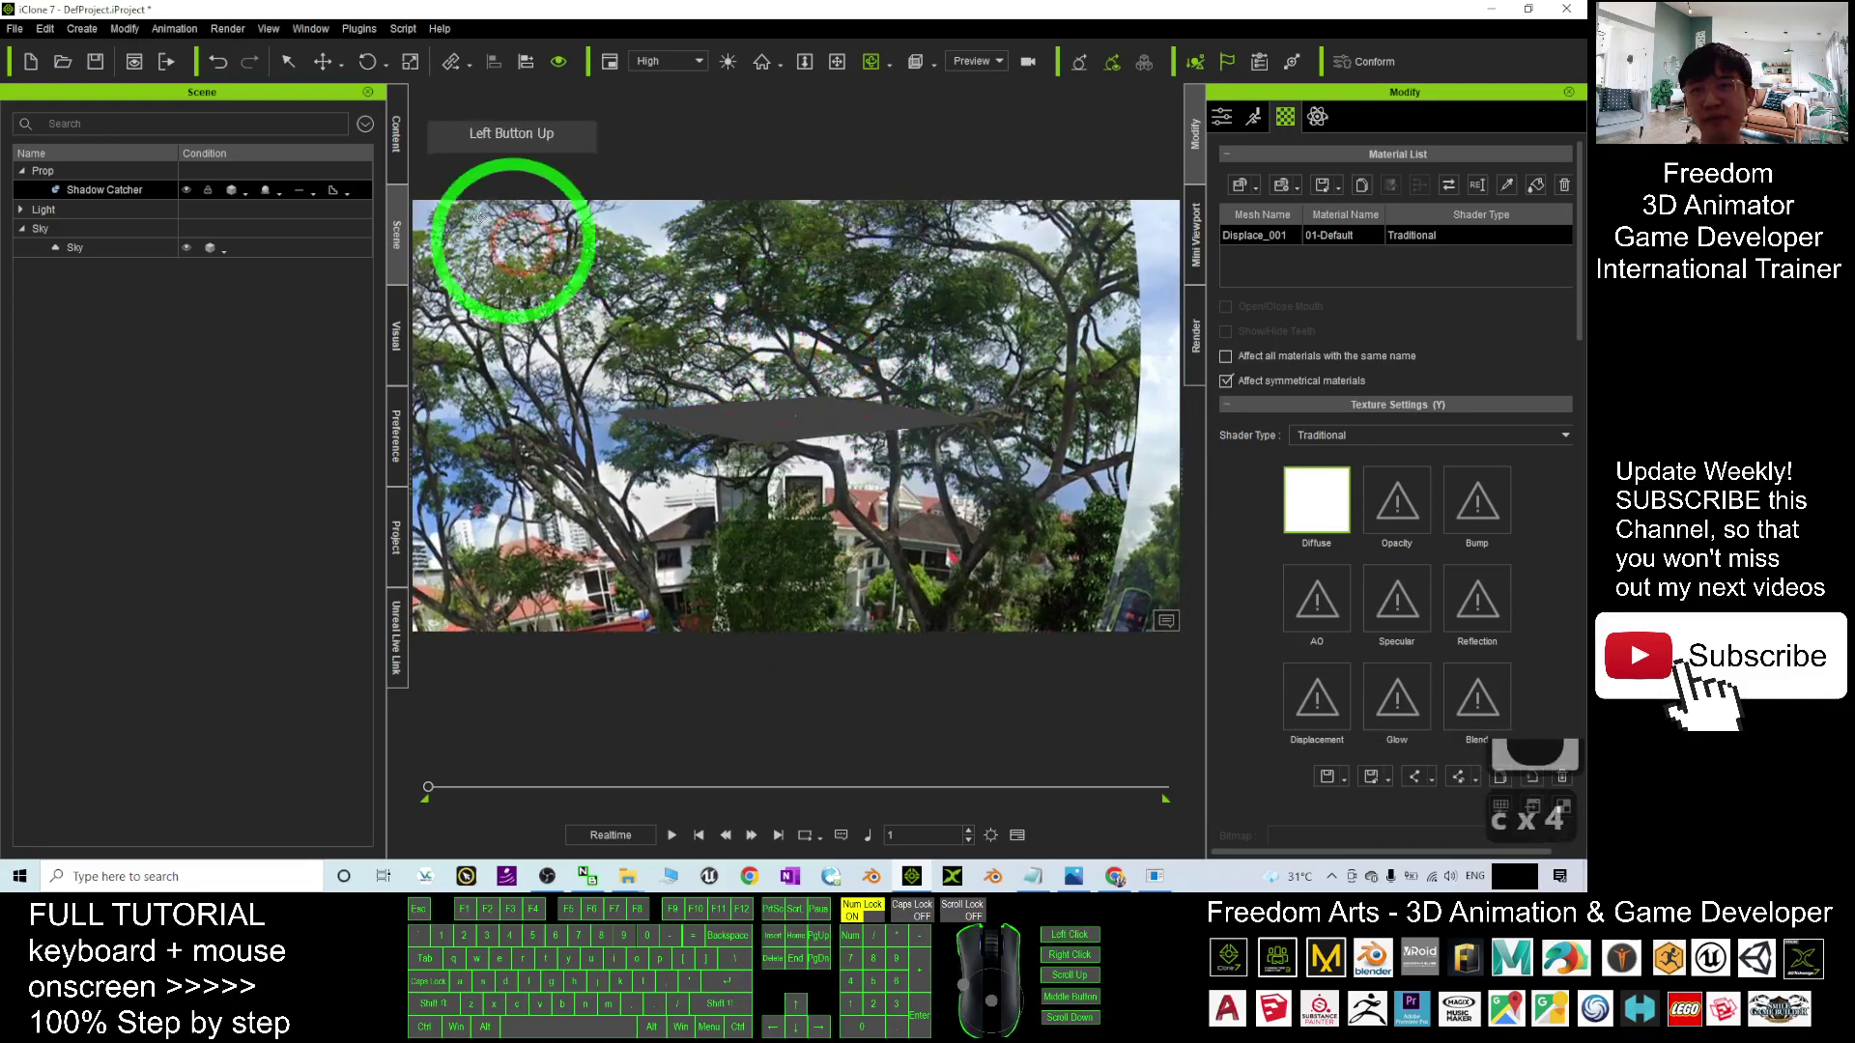
Apply the Clear Day 01 sky template and open its texture settings
{"action": "left_click", "coordinate": [395, 134]}
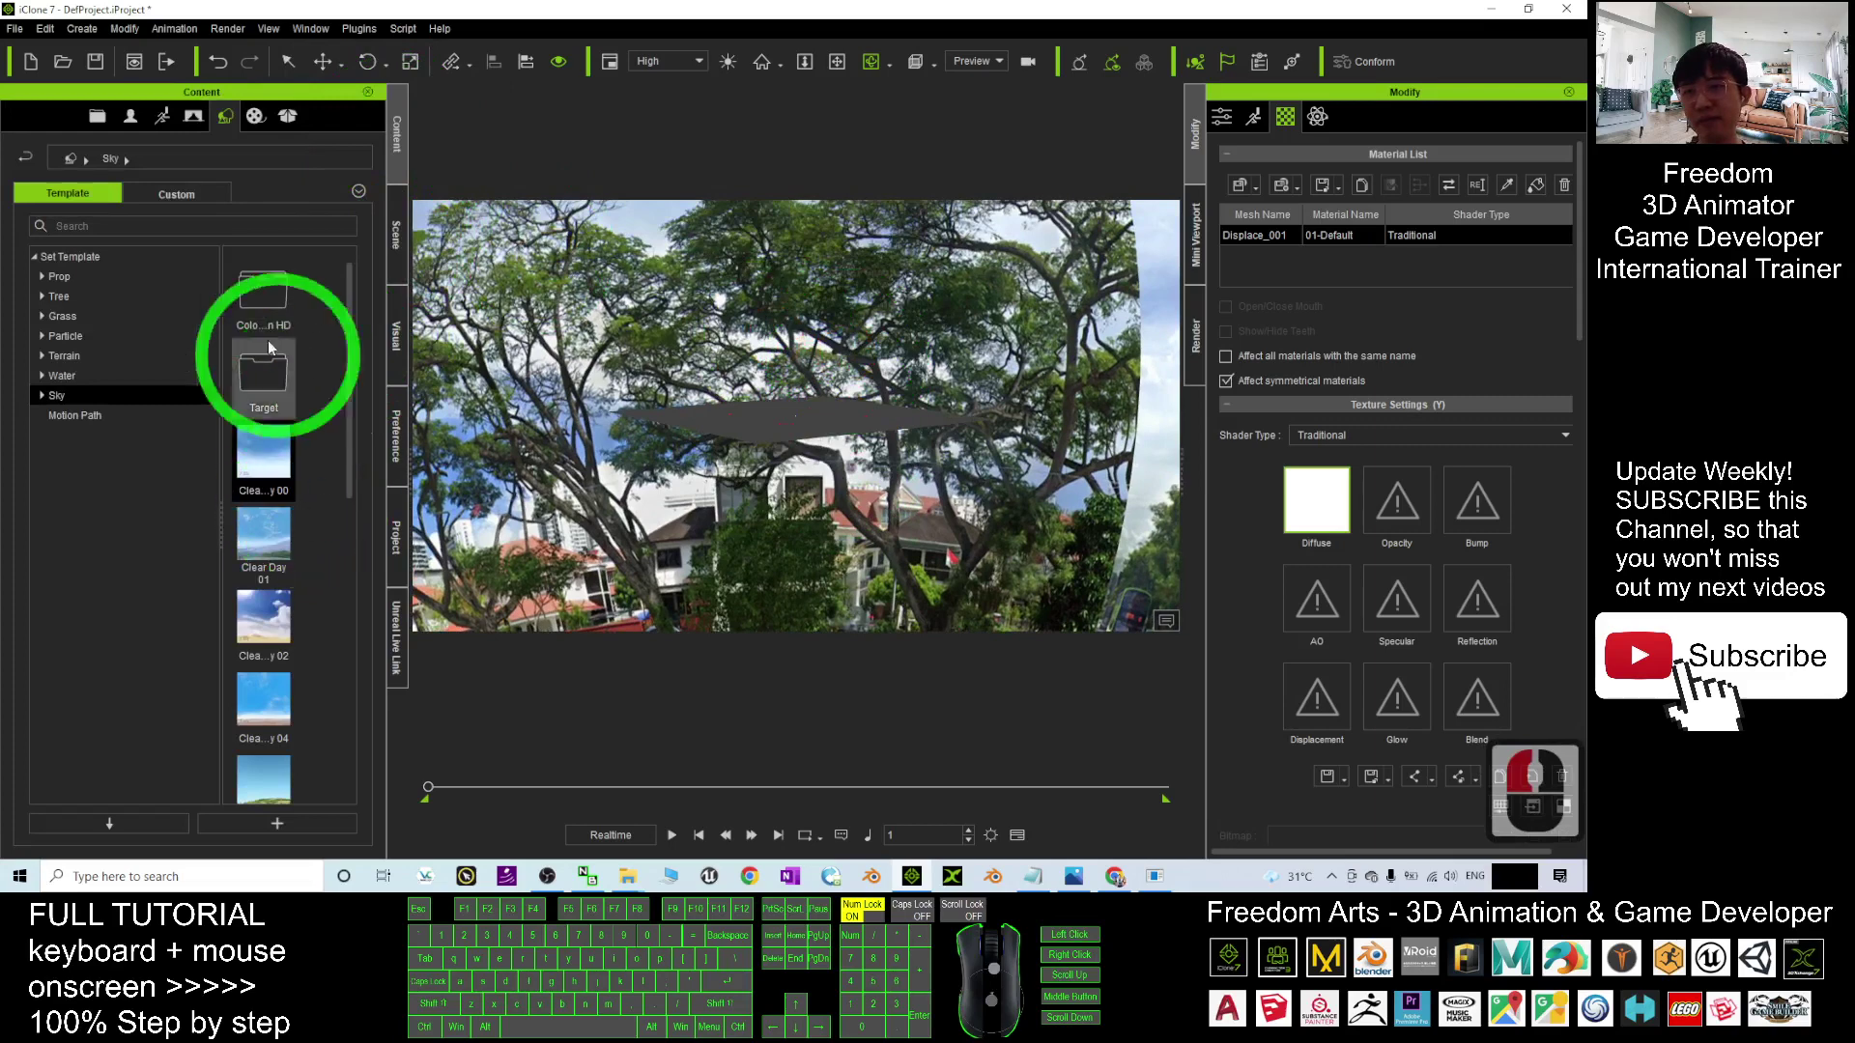
{"action": "double_click", "coordinate": [265, 515]}
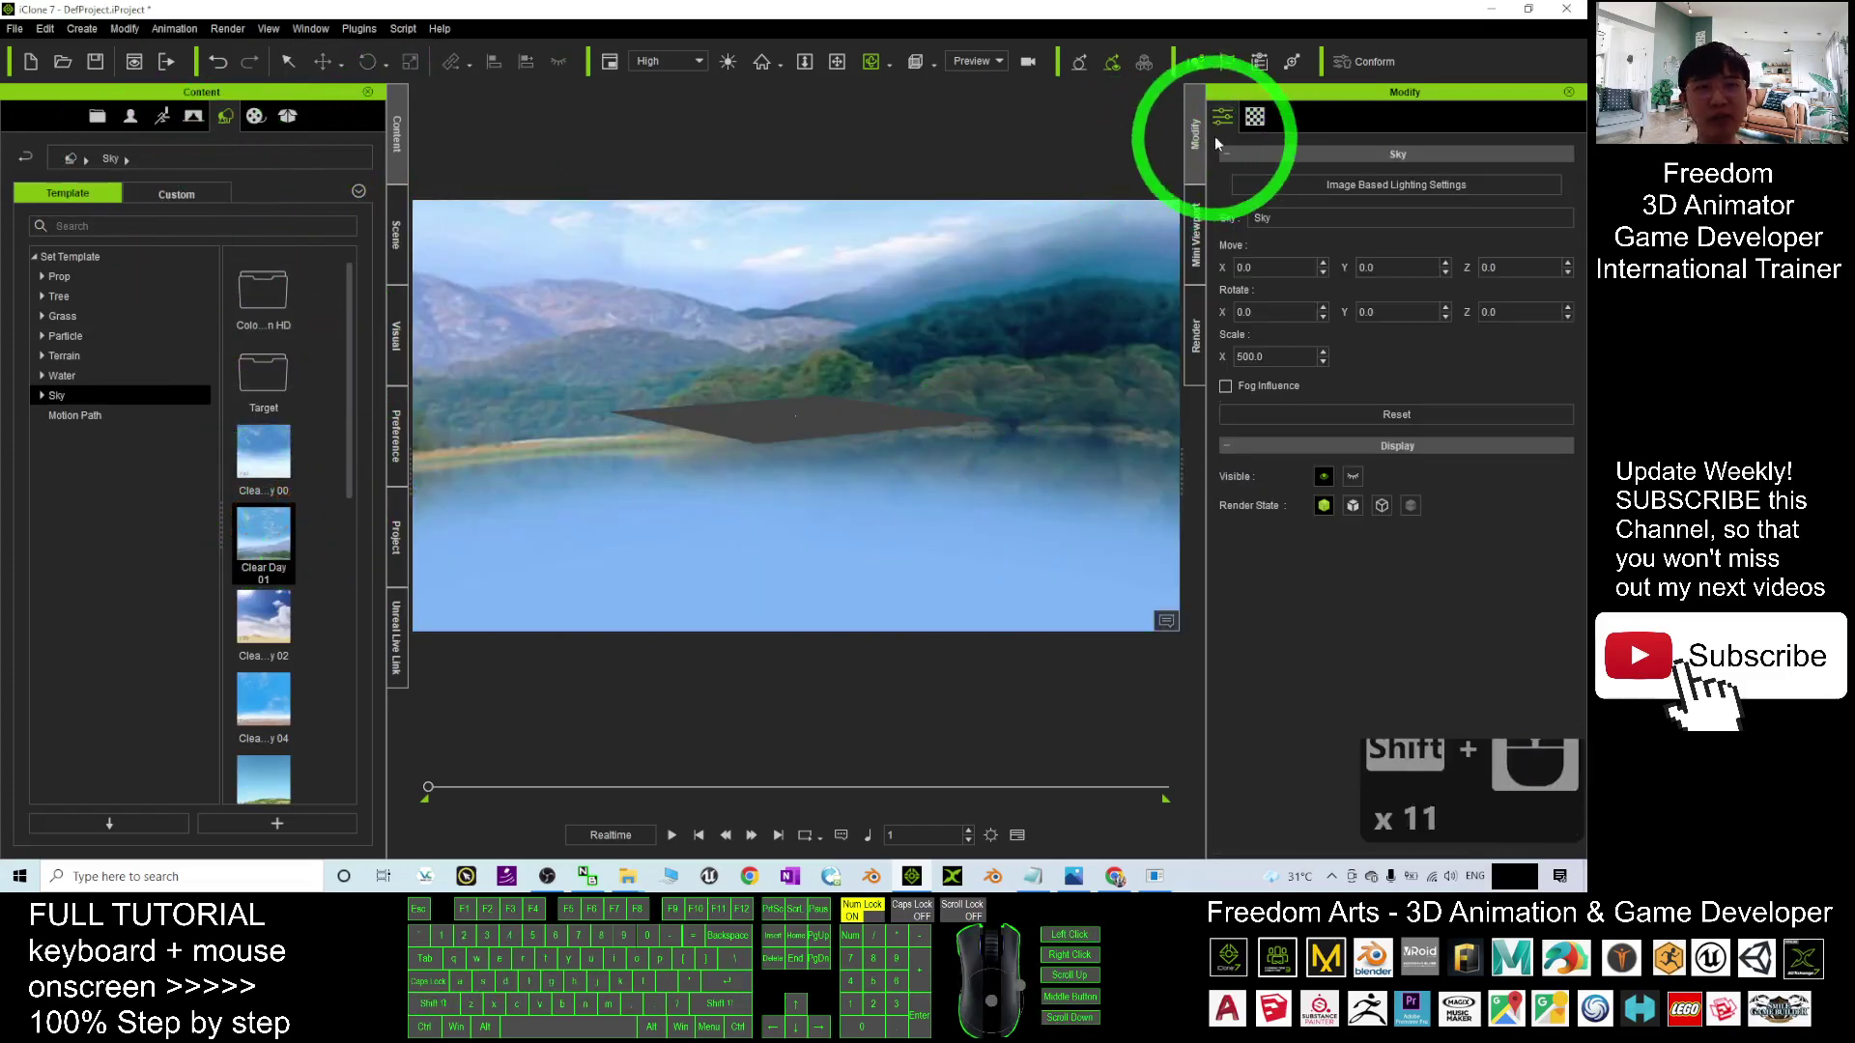
{"action": "double_click", "coordinate": [1256, 116]}
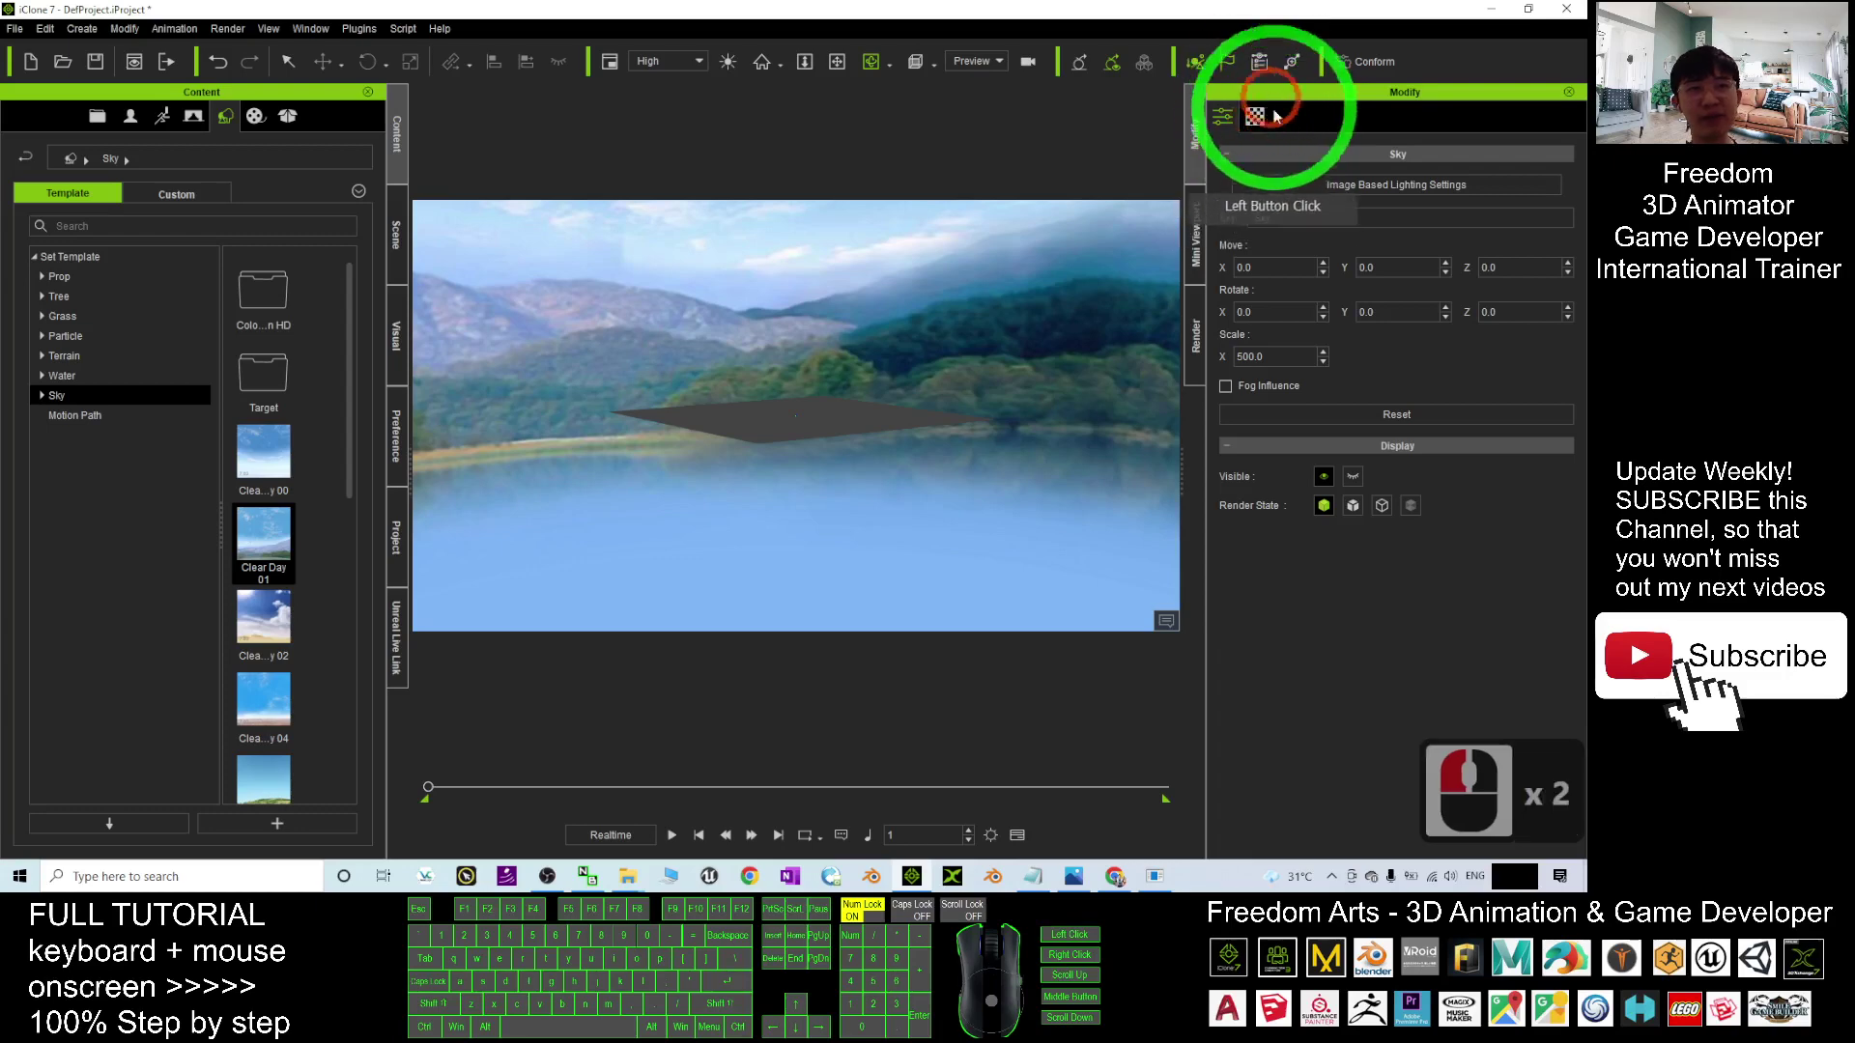
Replace the Clear Day 01 diffuse texture with the grabbed street panorama PNG, then maximize iClone and orbit
{"action": "left_click_drag", "start_coordinate": [1195, 8], "coordinate": [766, 125]}
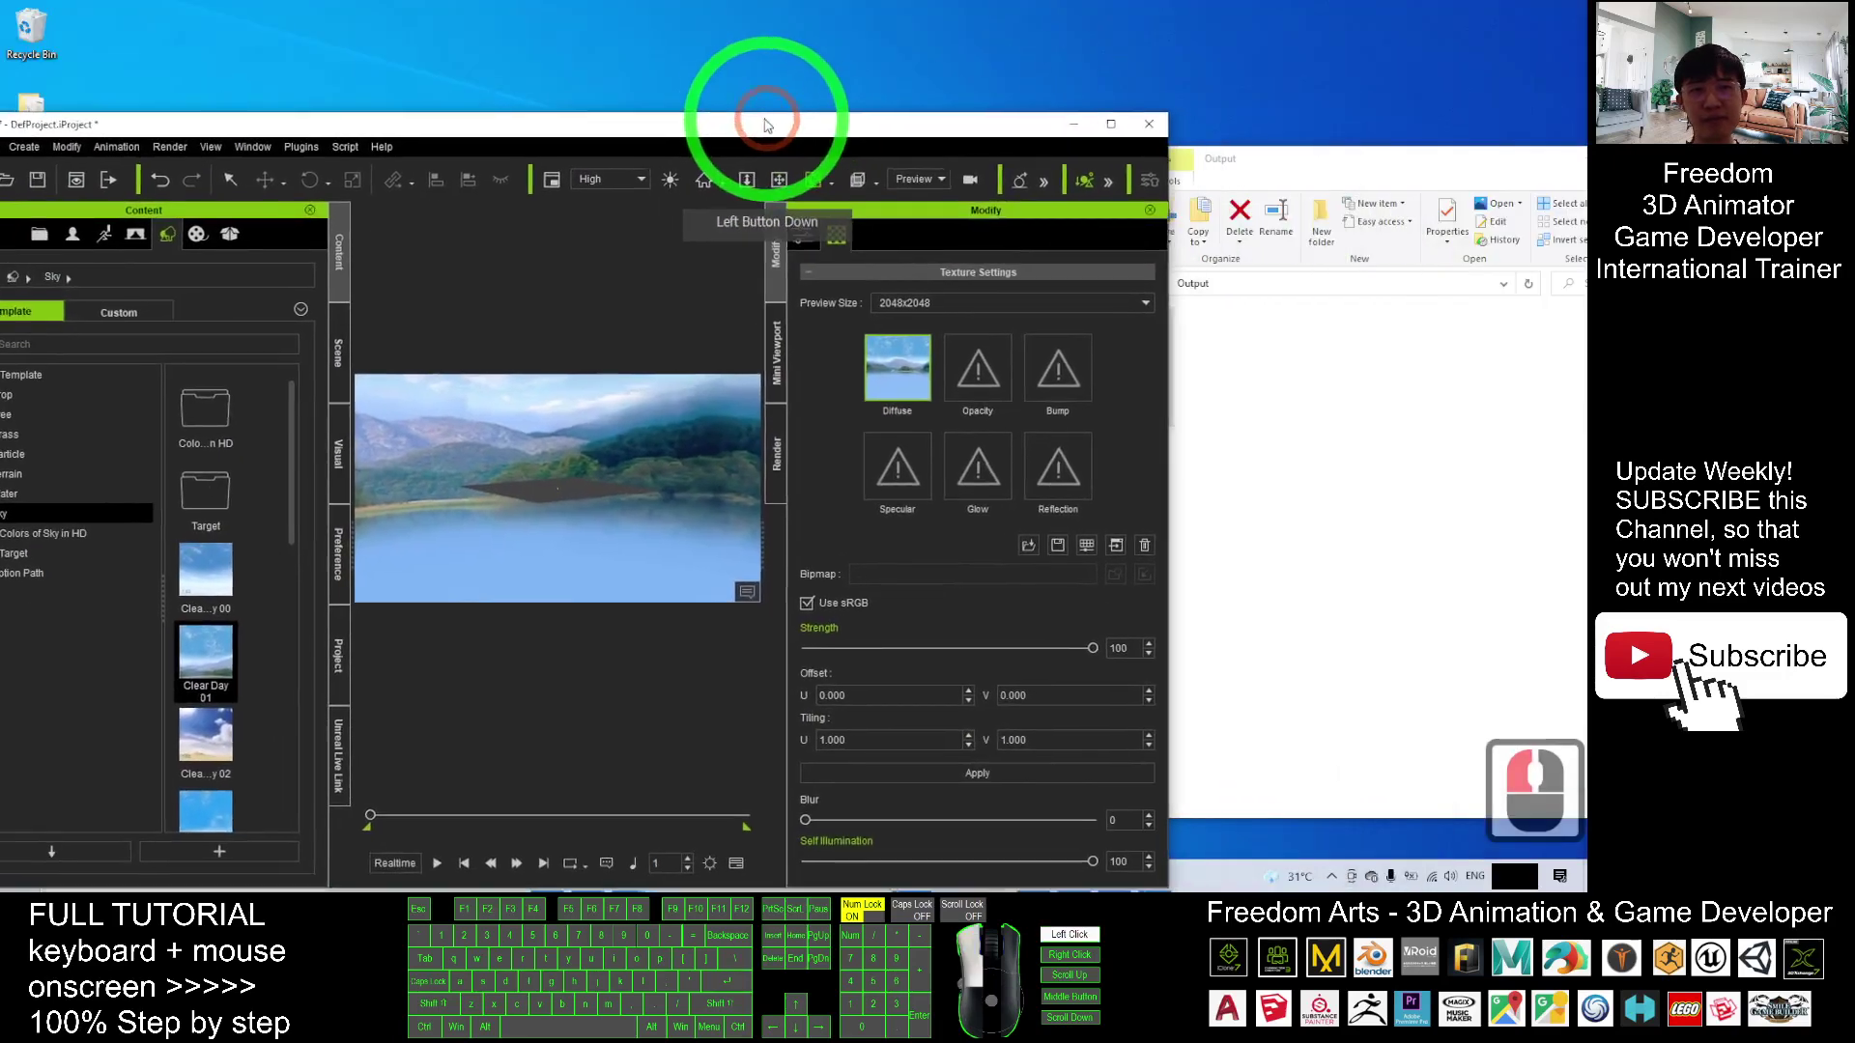
{"action": "left_click", "coordinate": [1392, 468]}
{"action": "left_click", "coordinate": [1431, 480]}
{"action": "left_click_drag", "start_coordinate": [1128, 372], "coordinate": [889, 371]}
{"action": "left_click", "coordinate": [1068, 126]}
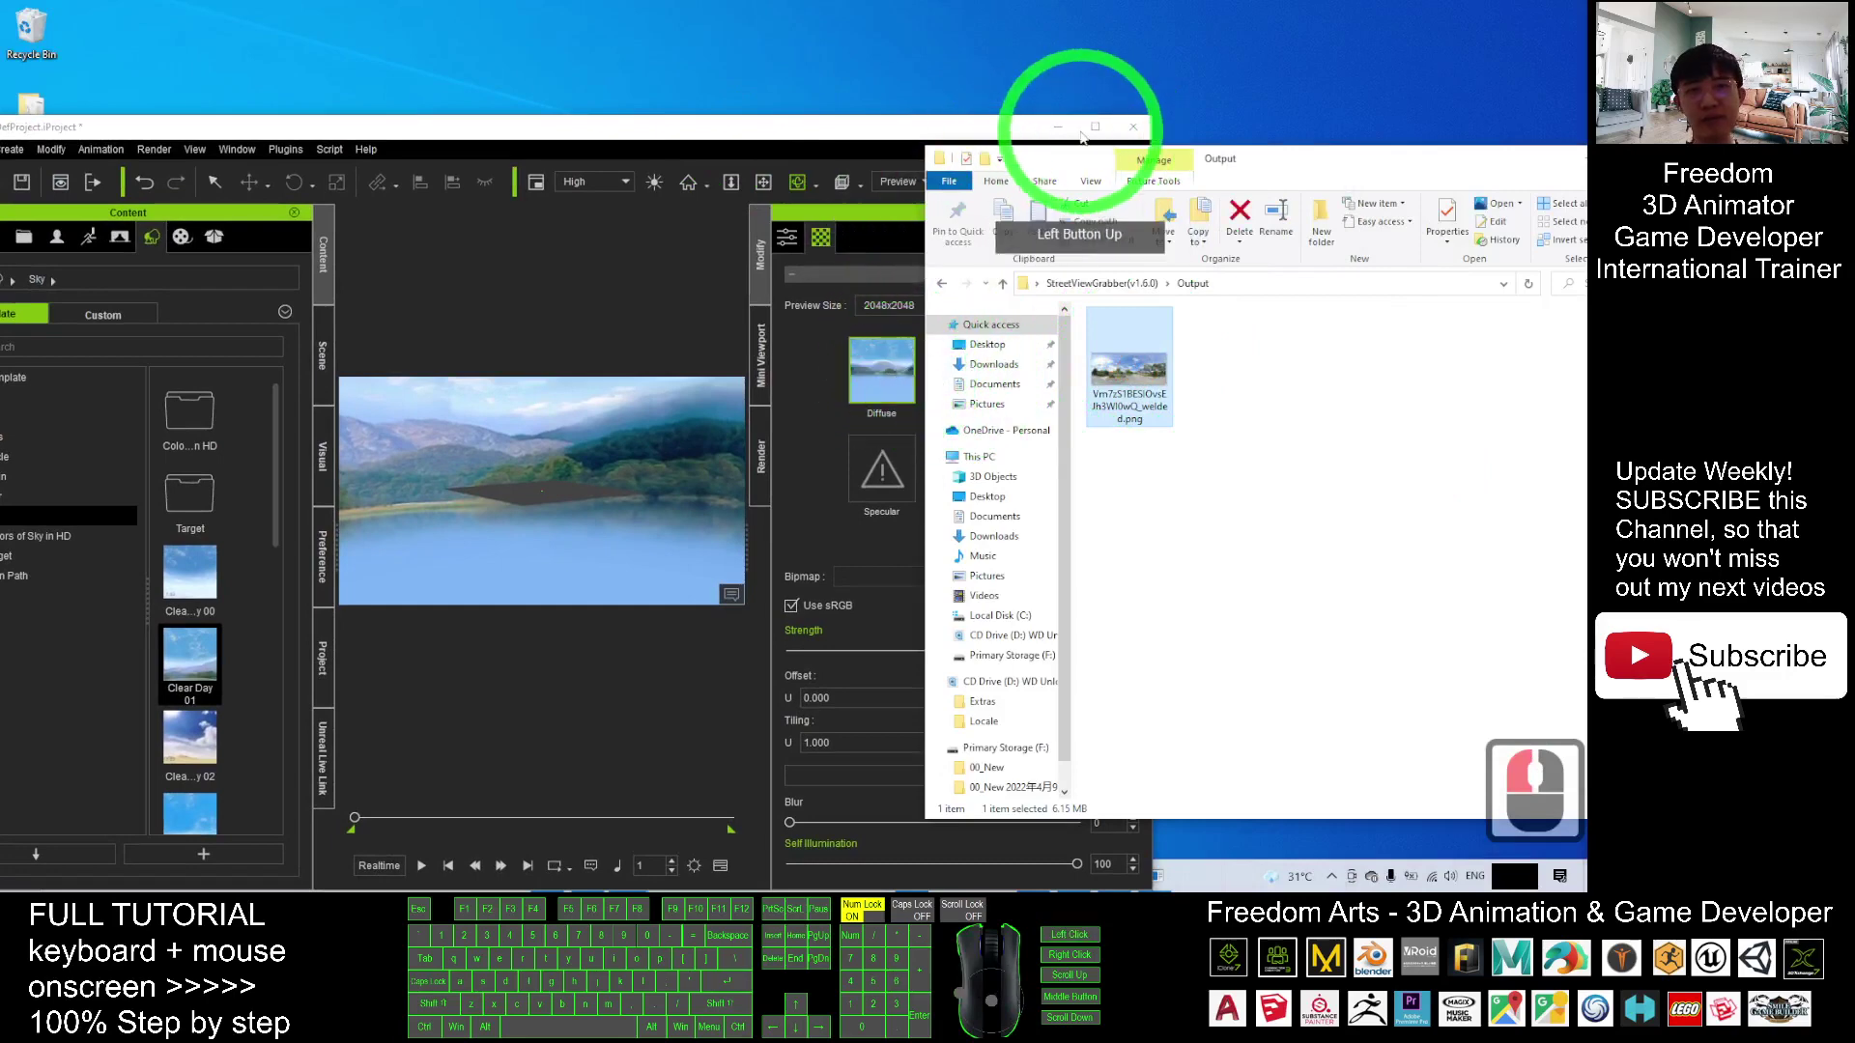
{"action": "left_click", "coordinate": [1096, 126]}
{"action": "scroll", "coordinate": [860, 396], "scroll_direction": "down", "scroll_amount": 20, "text": "shift"}
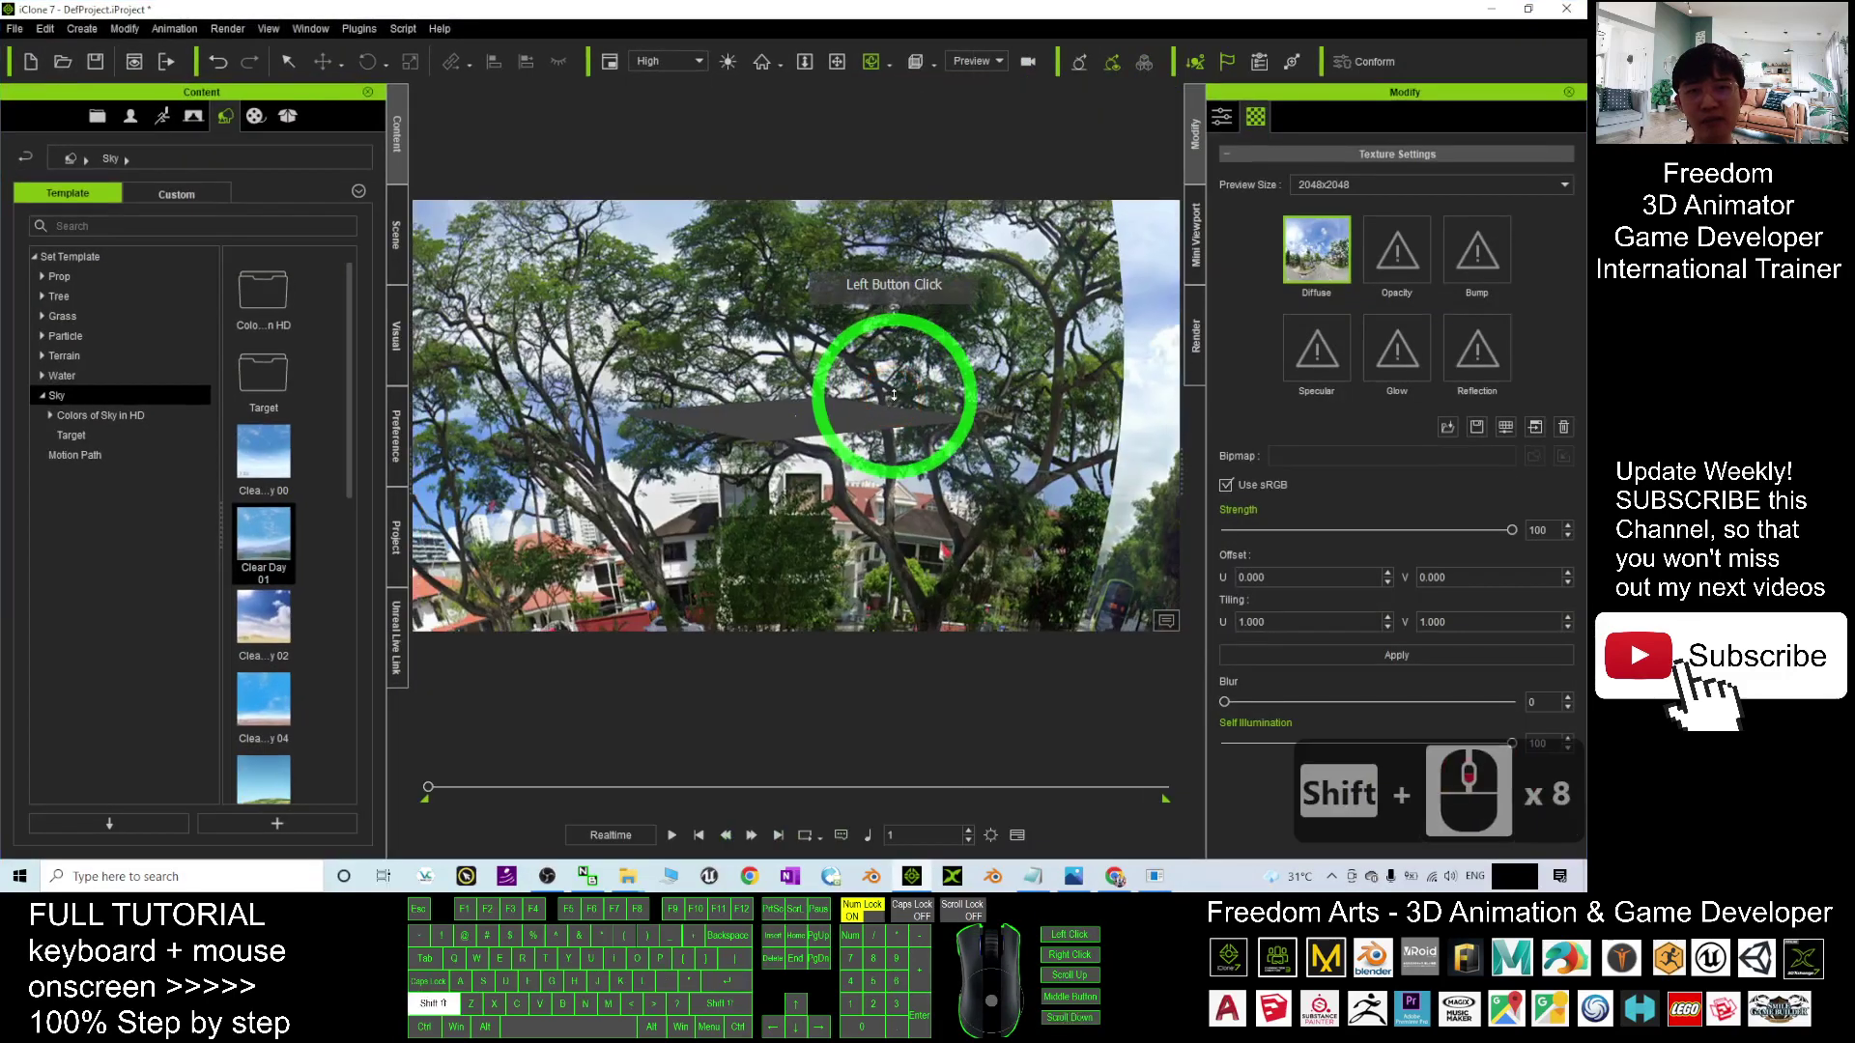
{"action": "left_click_drag", "start_coordinate": [785, 447], "coordinate": [1464, 15]}
Regrab the panorama with Crop Panorama ticked and preview the cropped welded PNG in Photos
{"action": "left_click", "coordinate": [1480, 14]}
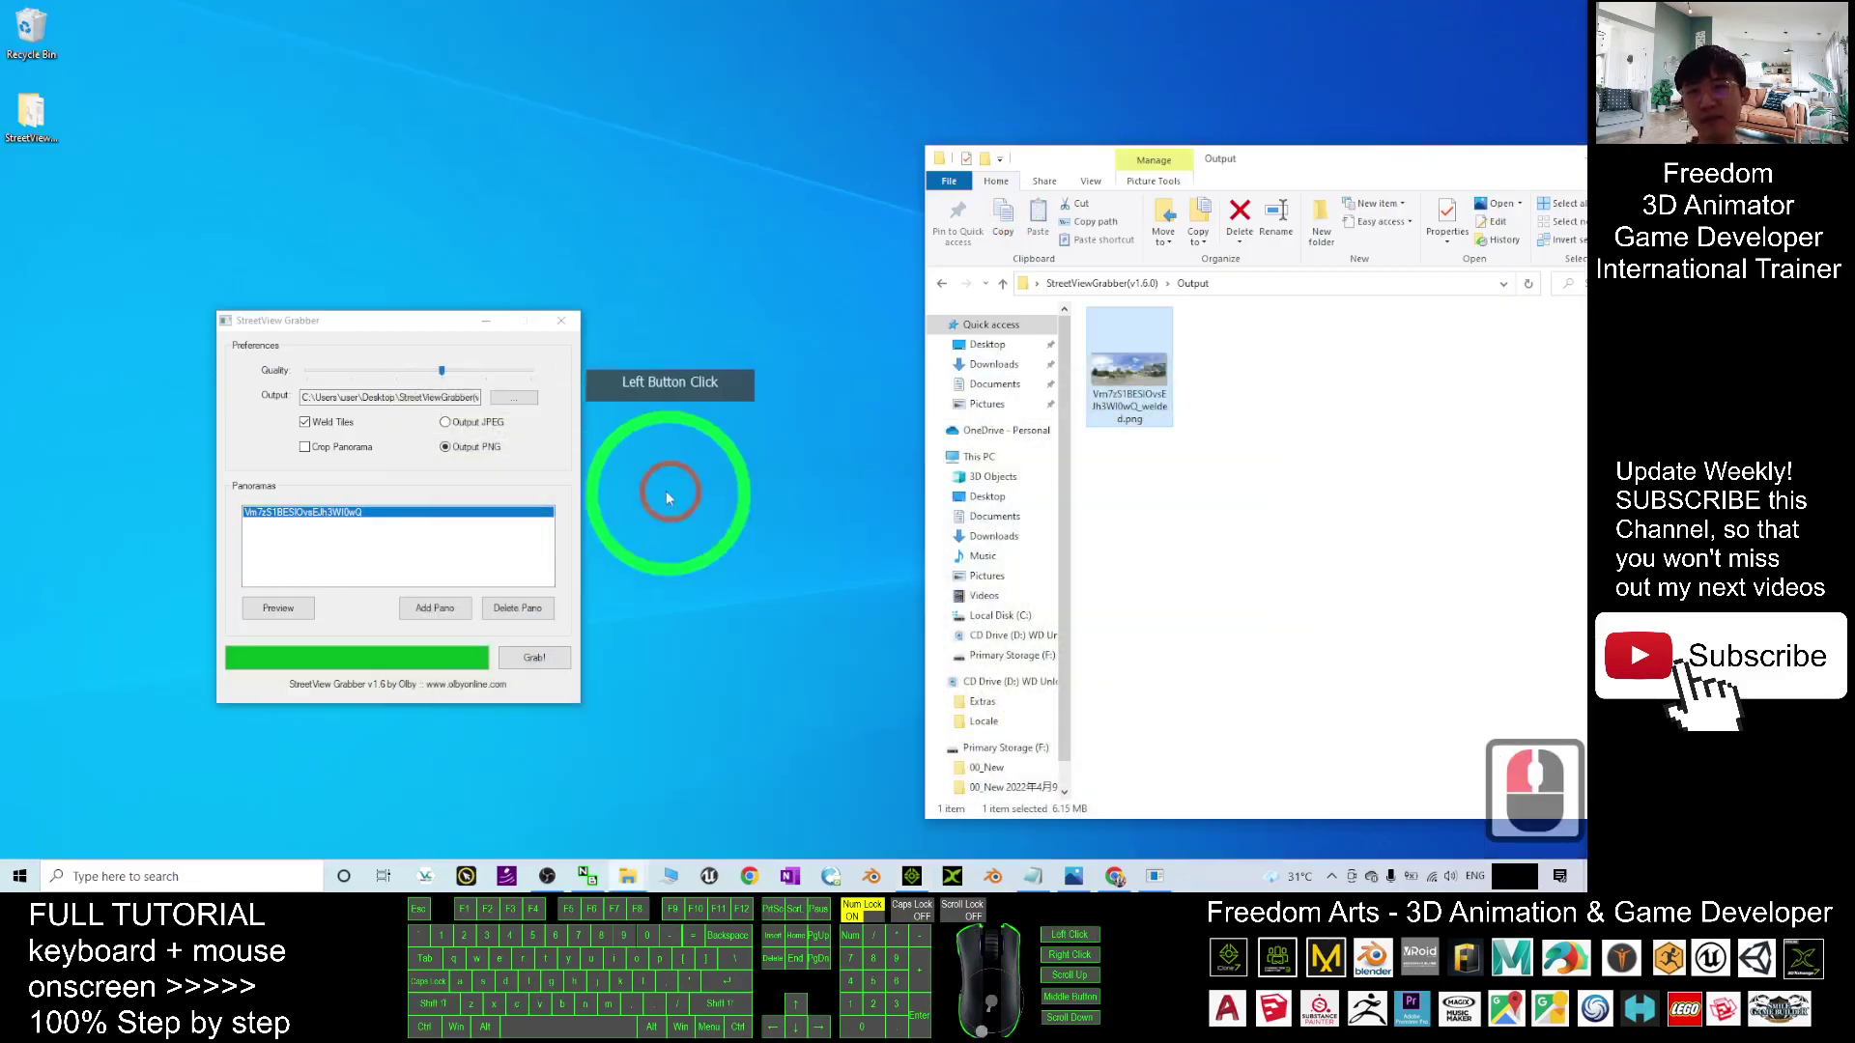
{"action": "left_click", "coordinate": [476, 370]}
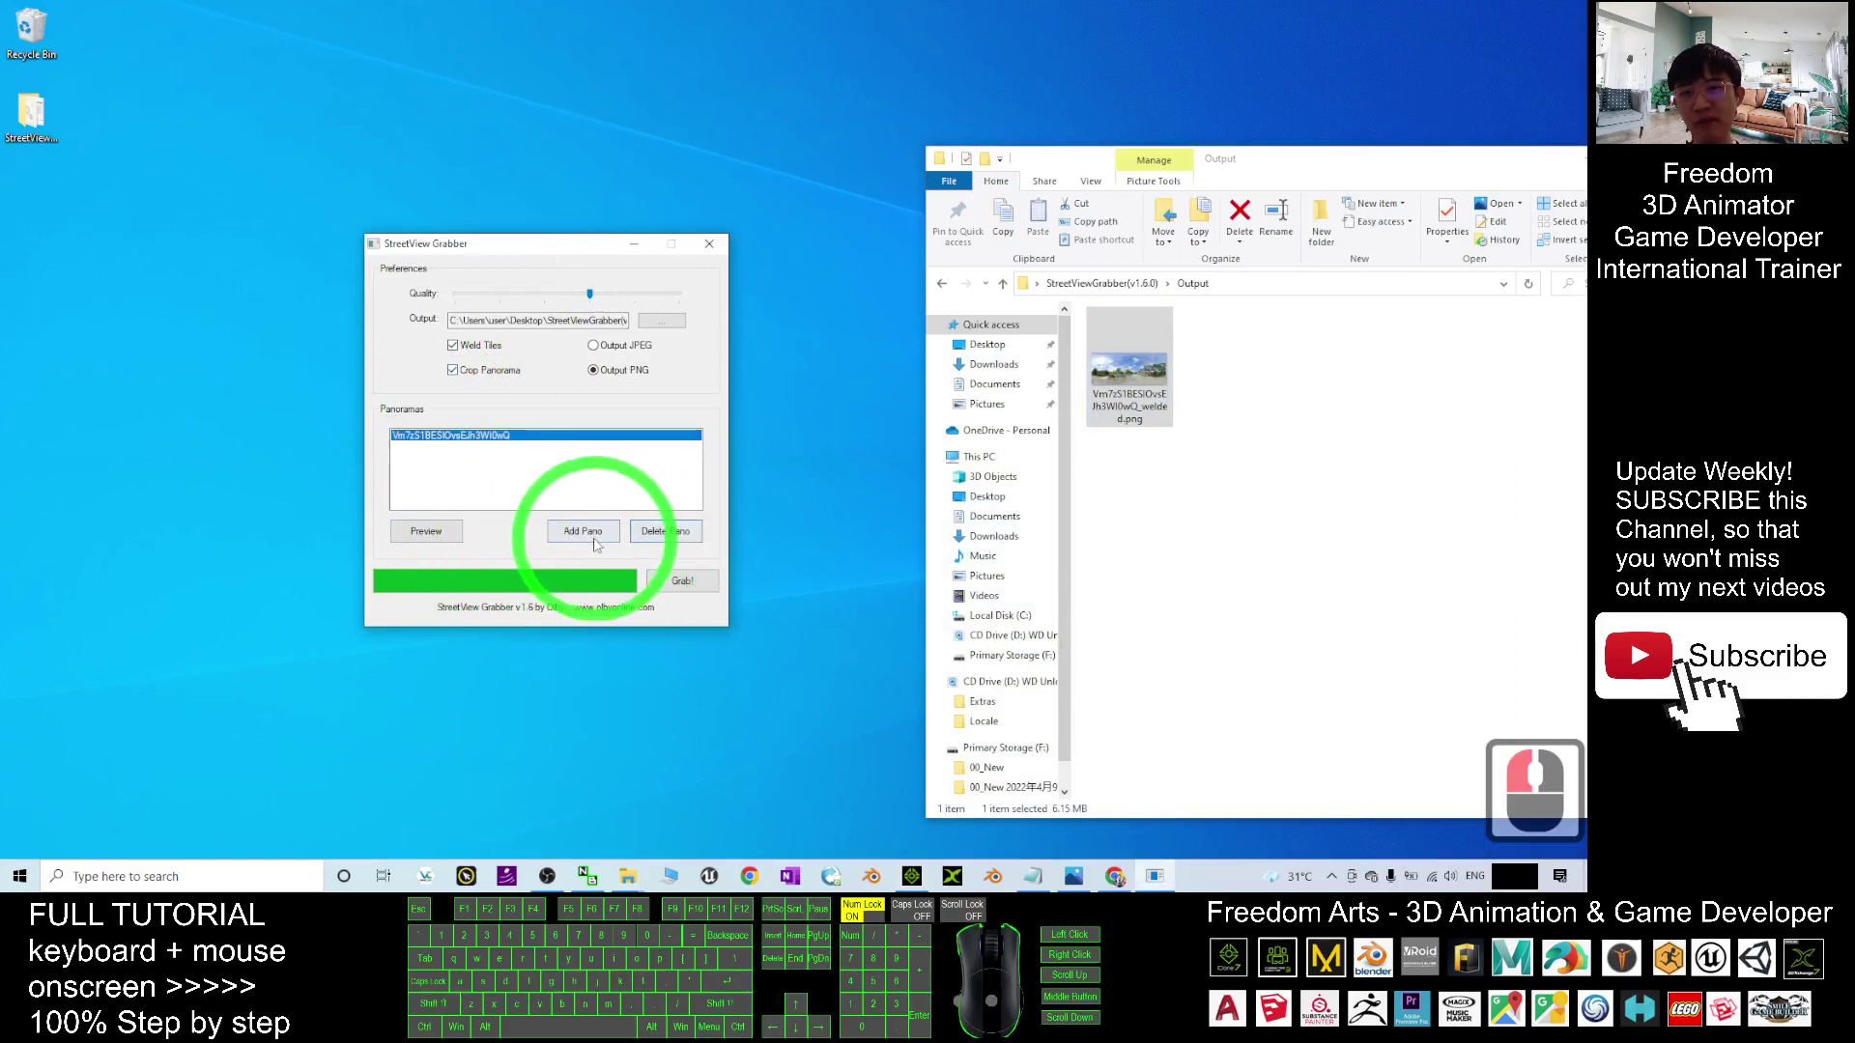
{"action": "left_click", "coordinate": [676, 583]}
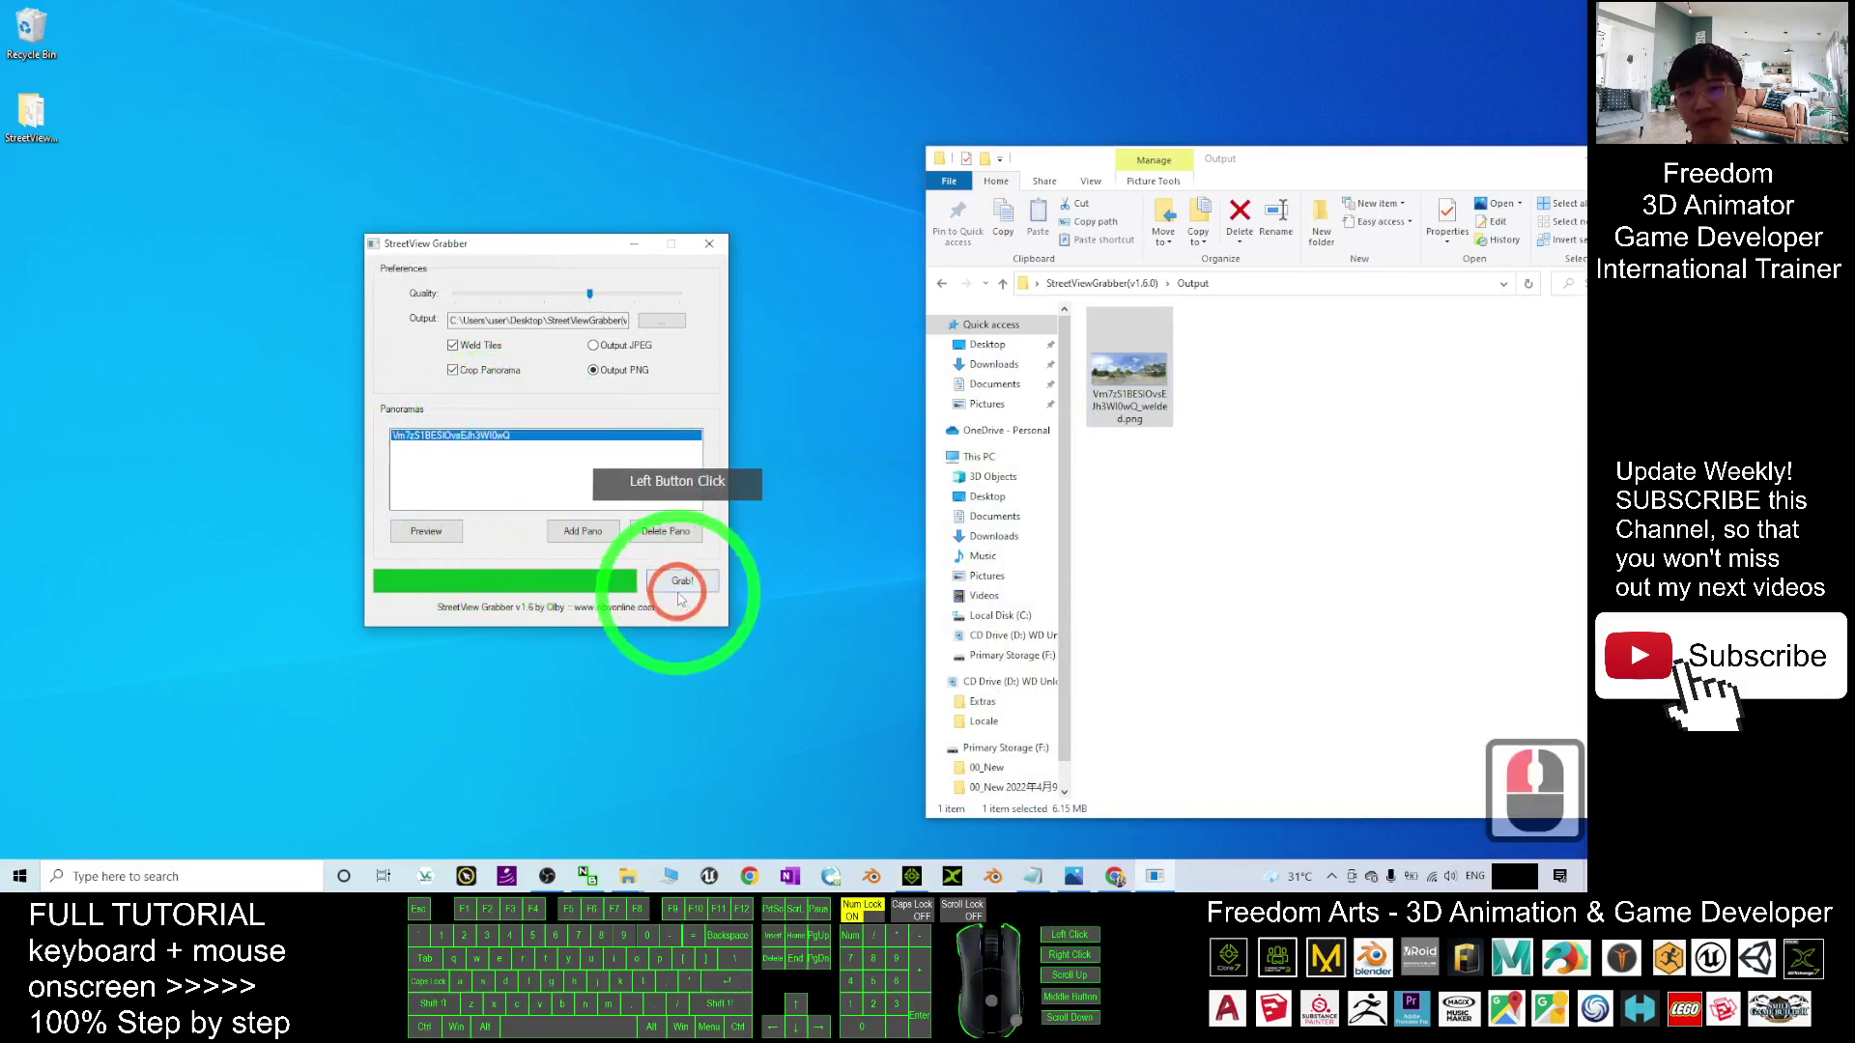
{"action": "left_click", "coordinate": [676, 583]}
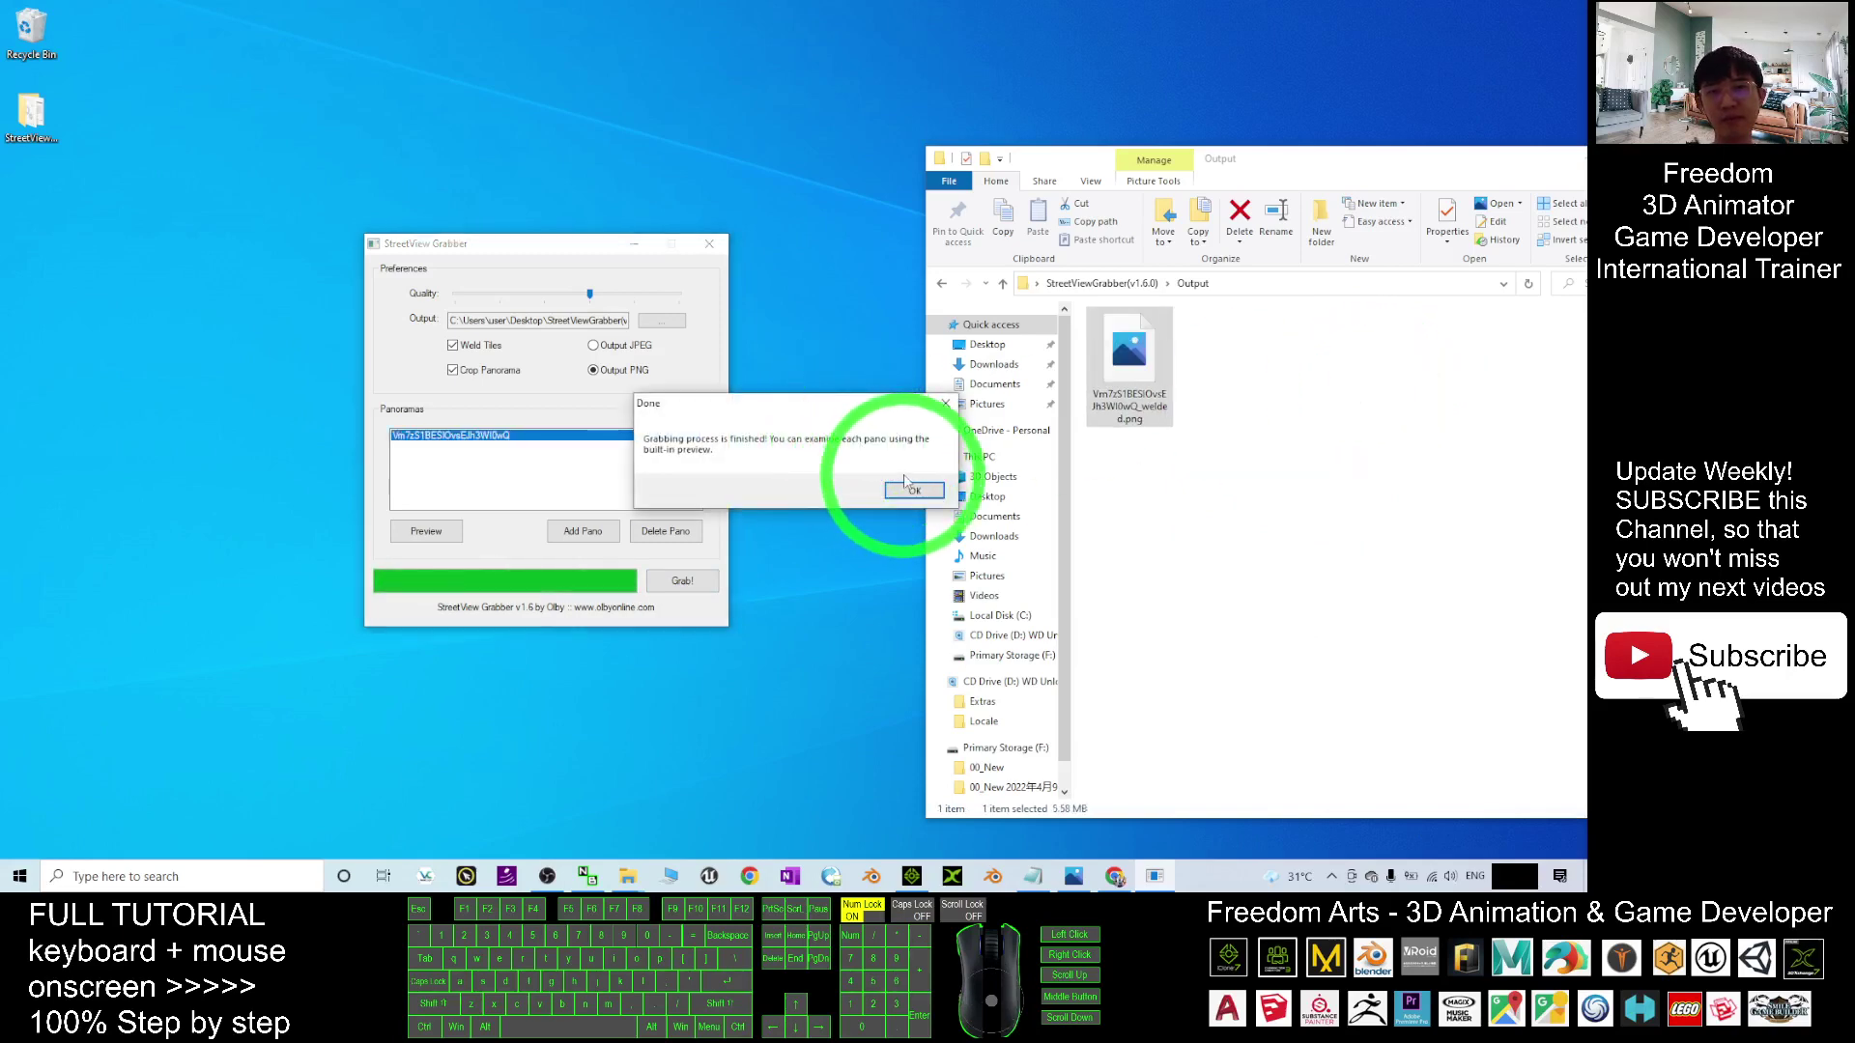
{"action": "left_click", "coordinate": [914, 491]}
{"action": "left_click", "coordinate": [1126, 363]}
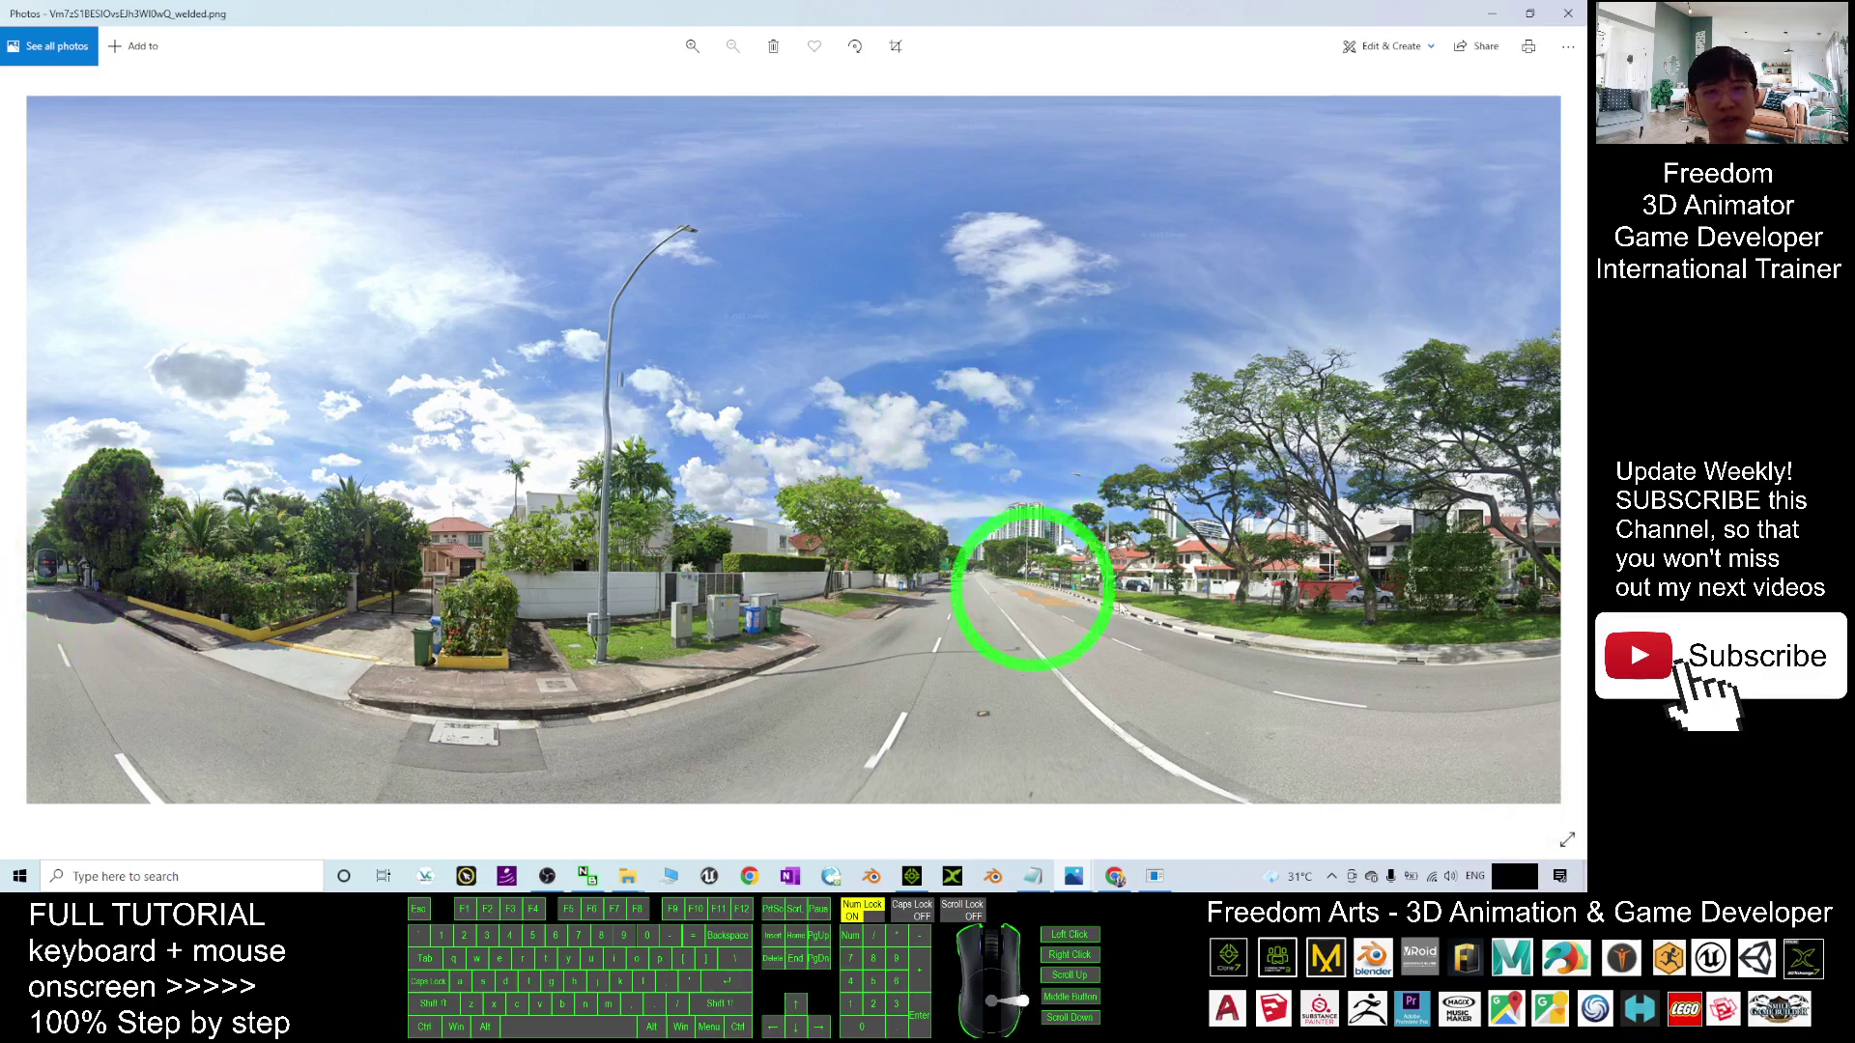
{"action": "left_click", "coordinate": [1570, 14]}
Lower the Quality slider, untick Crop Panorama and start a new grab
{"action": "left_click", "coordinate": [590, 296]}
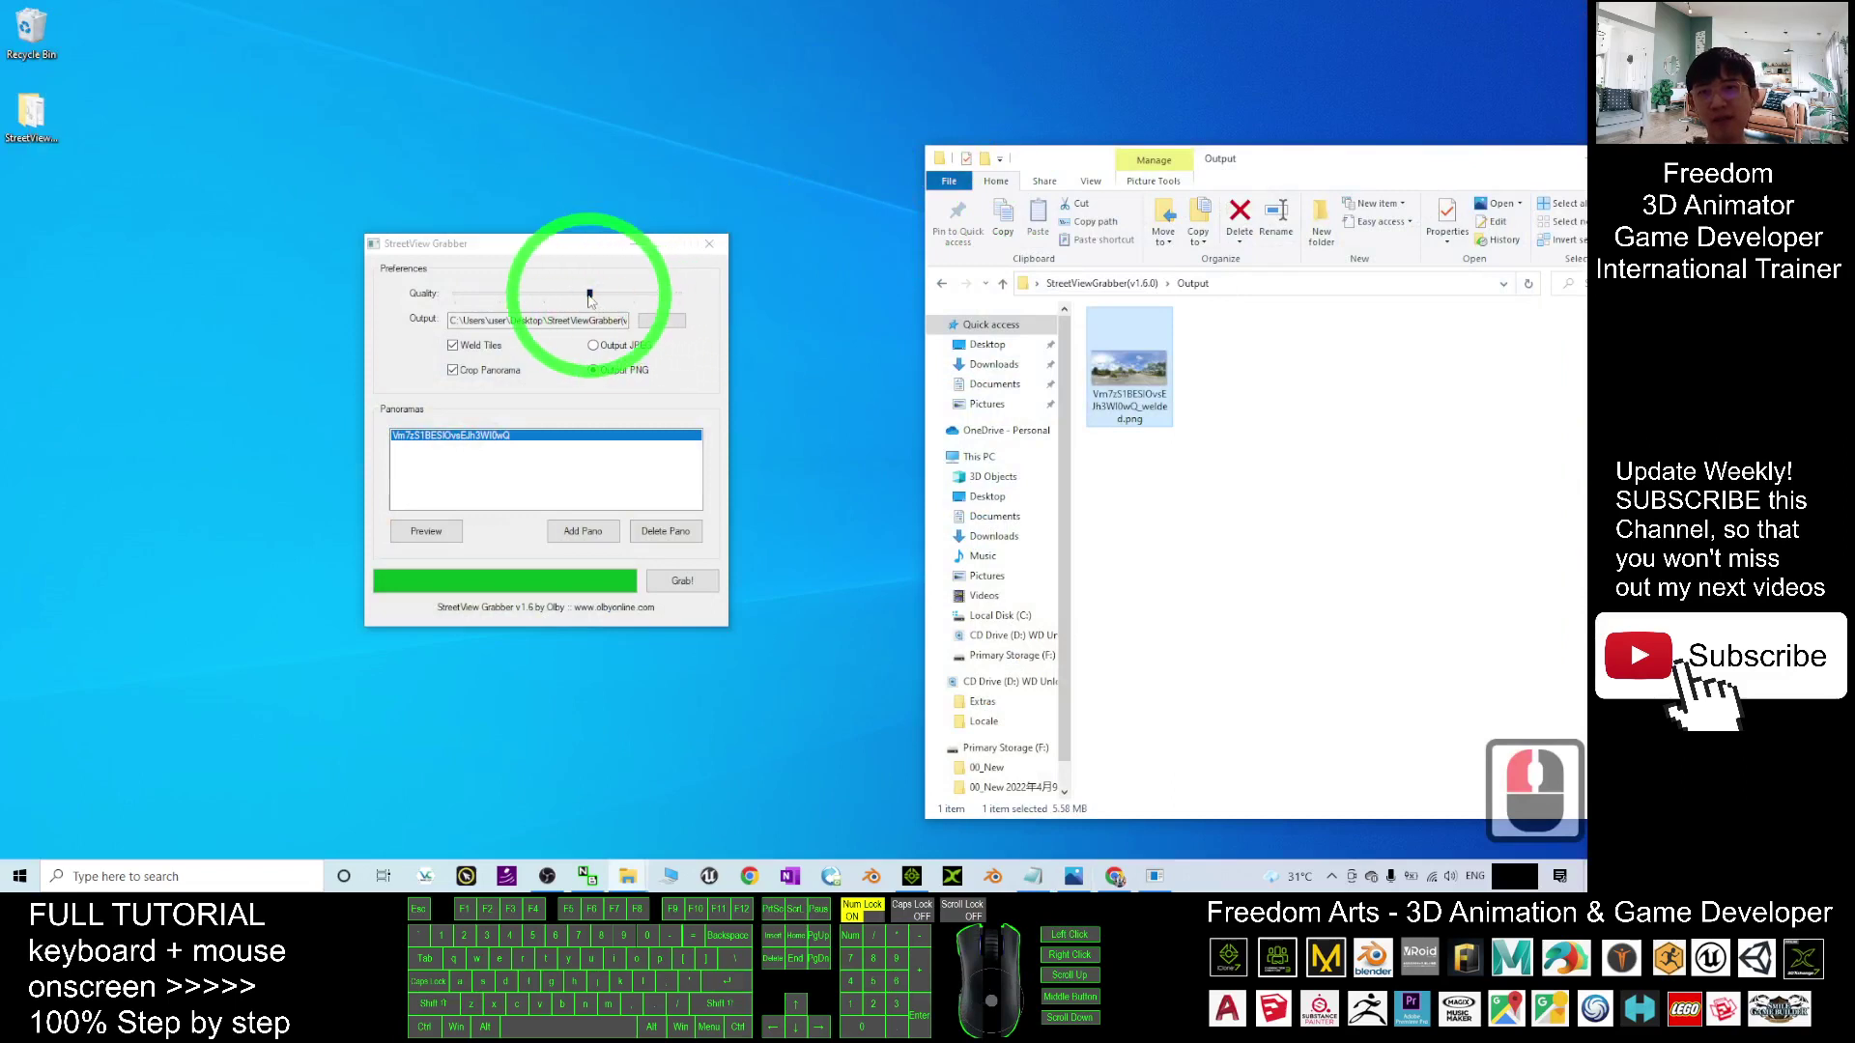
{"action": "left_click_drag", "start_coordinate": [590, 297], "coordinate": [544, 296]}
{"action": "left_click", "coordinate": [451, 370]}
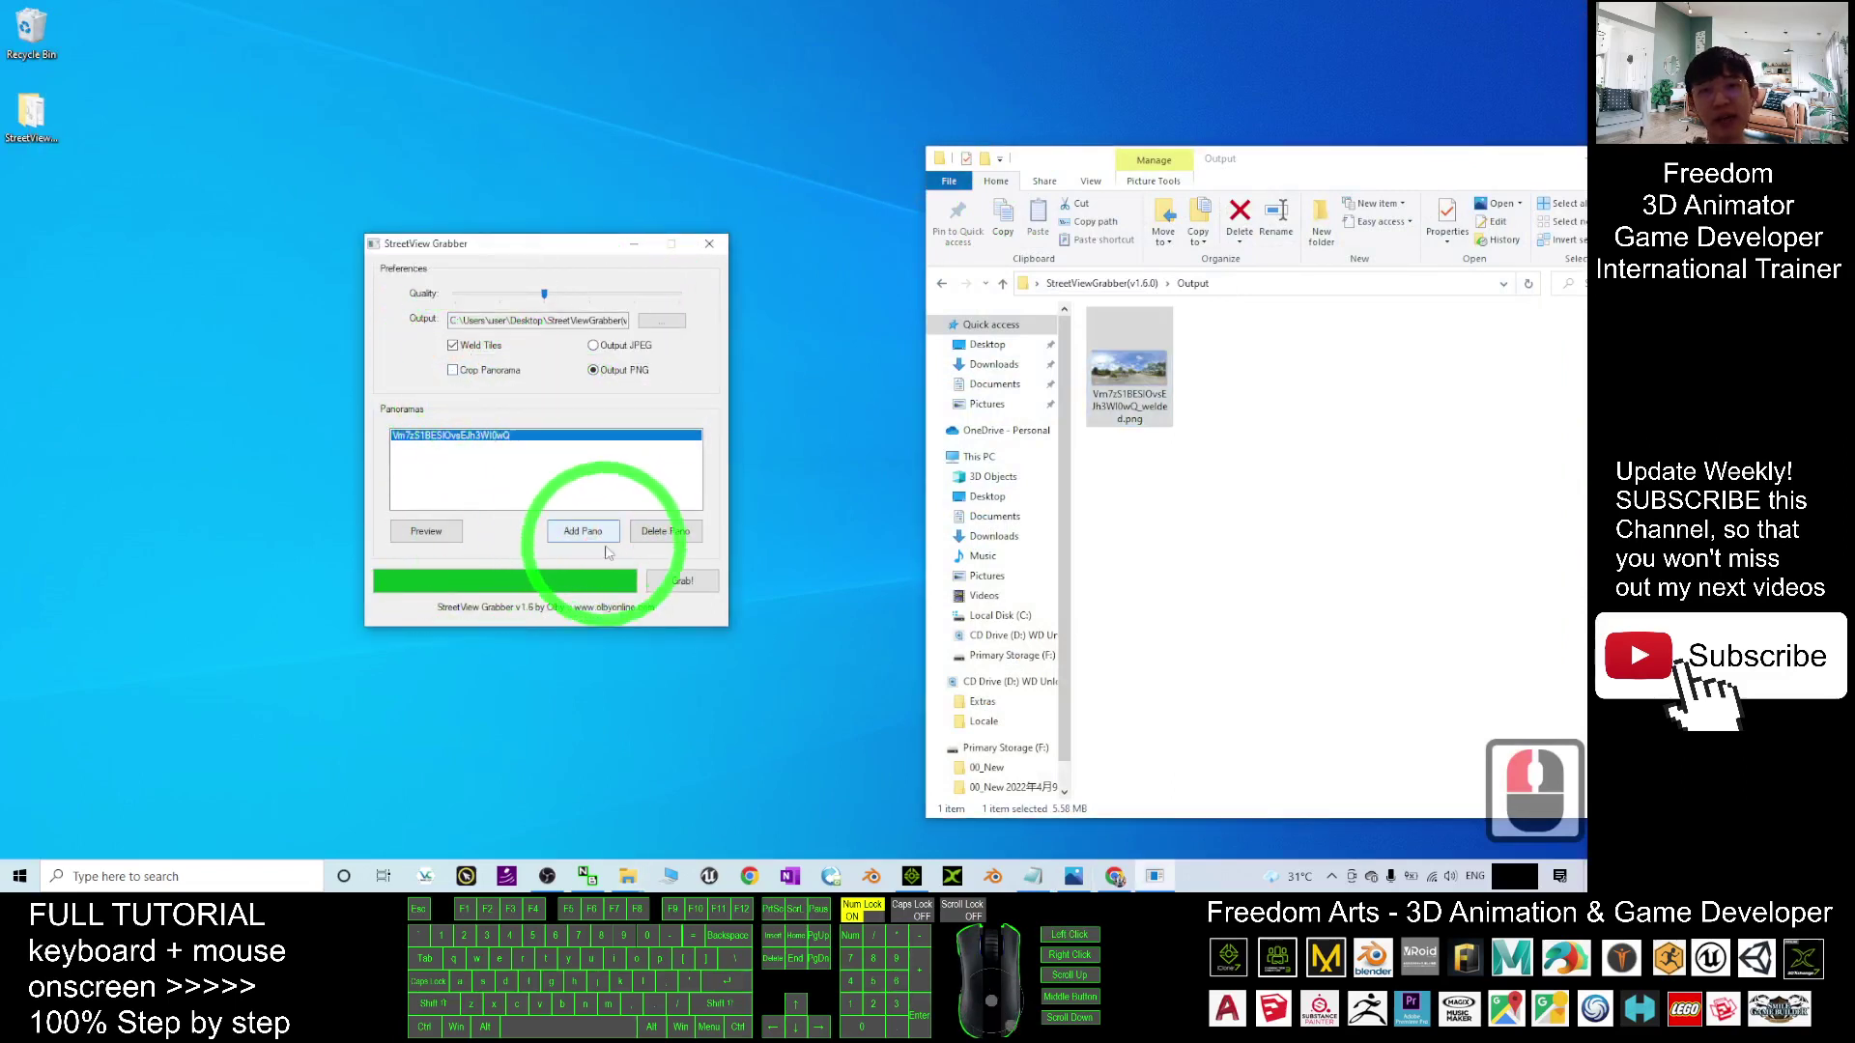
{"action": "left_click", "coordinate": [683, 583]}
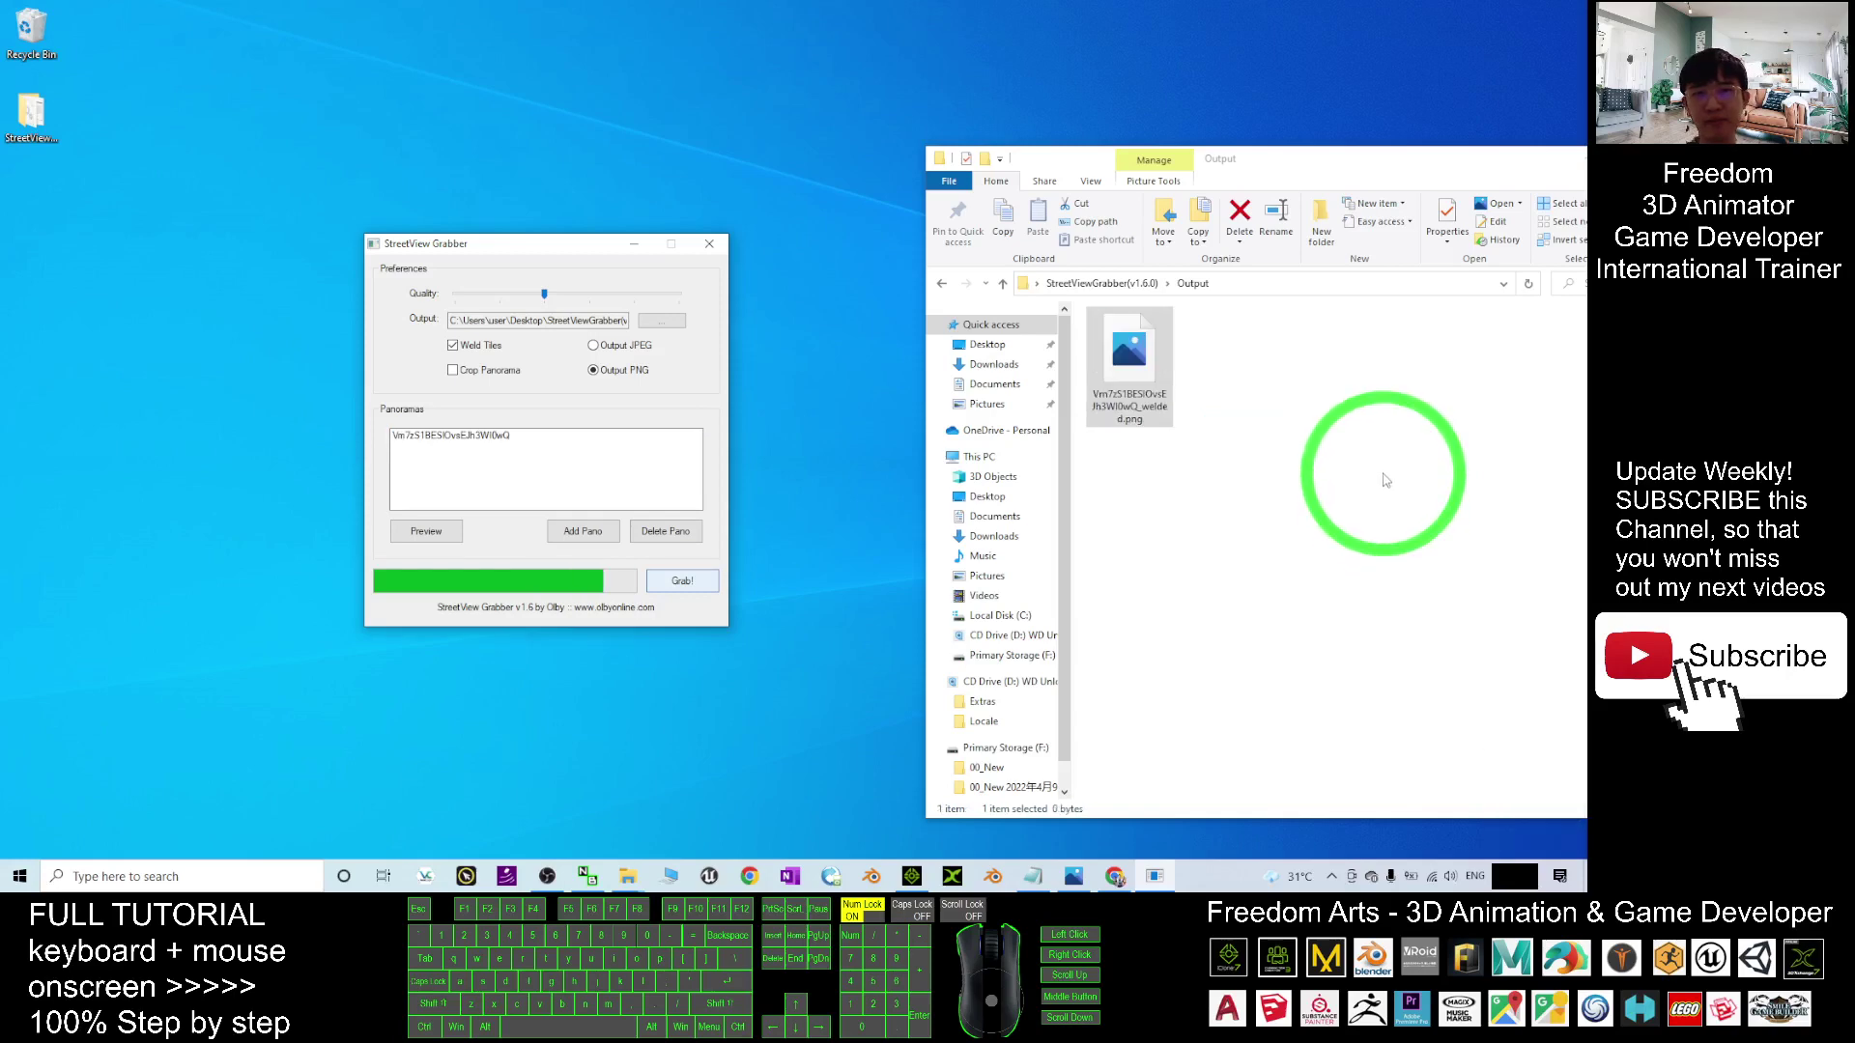
{"action": "left_click", "coordinate": [884, 488]}
{"action": "left_click", "coordinate": [1162, 389]}
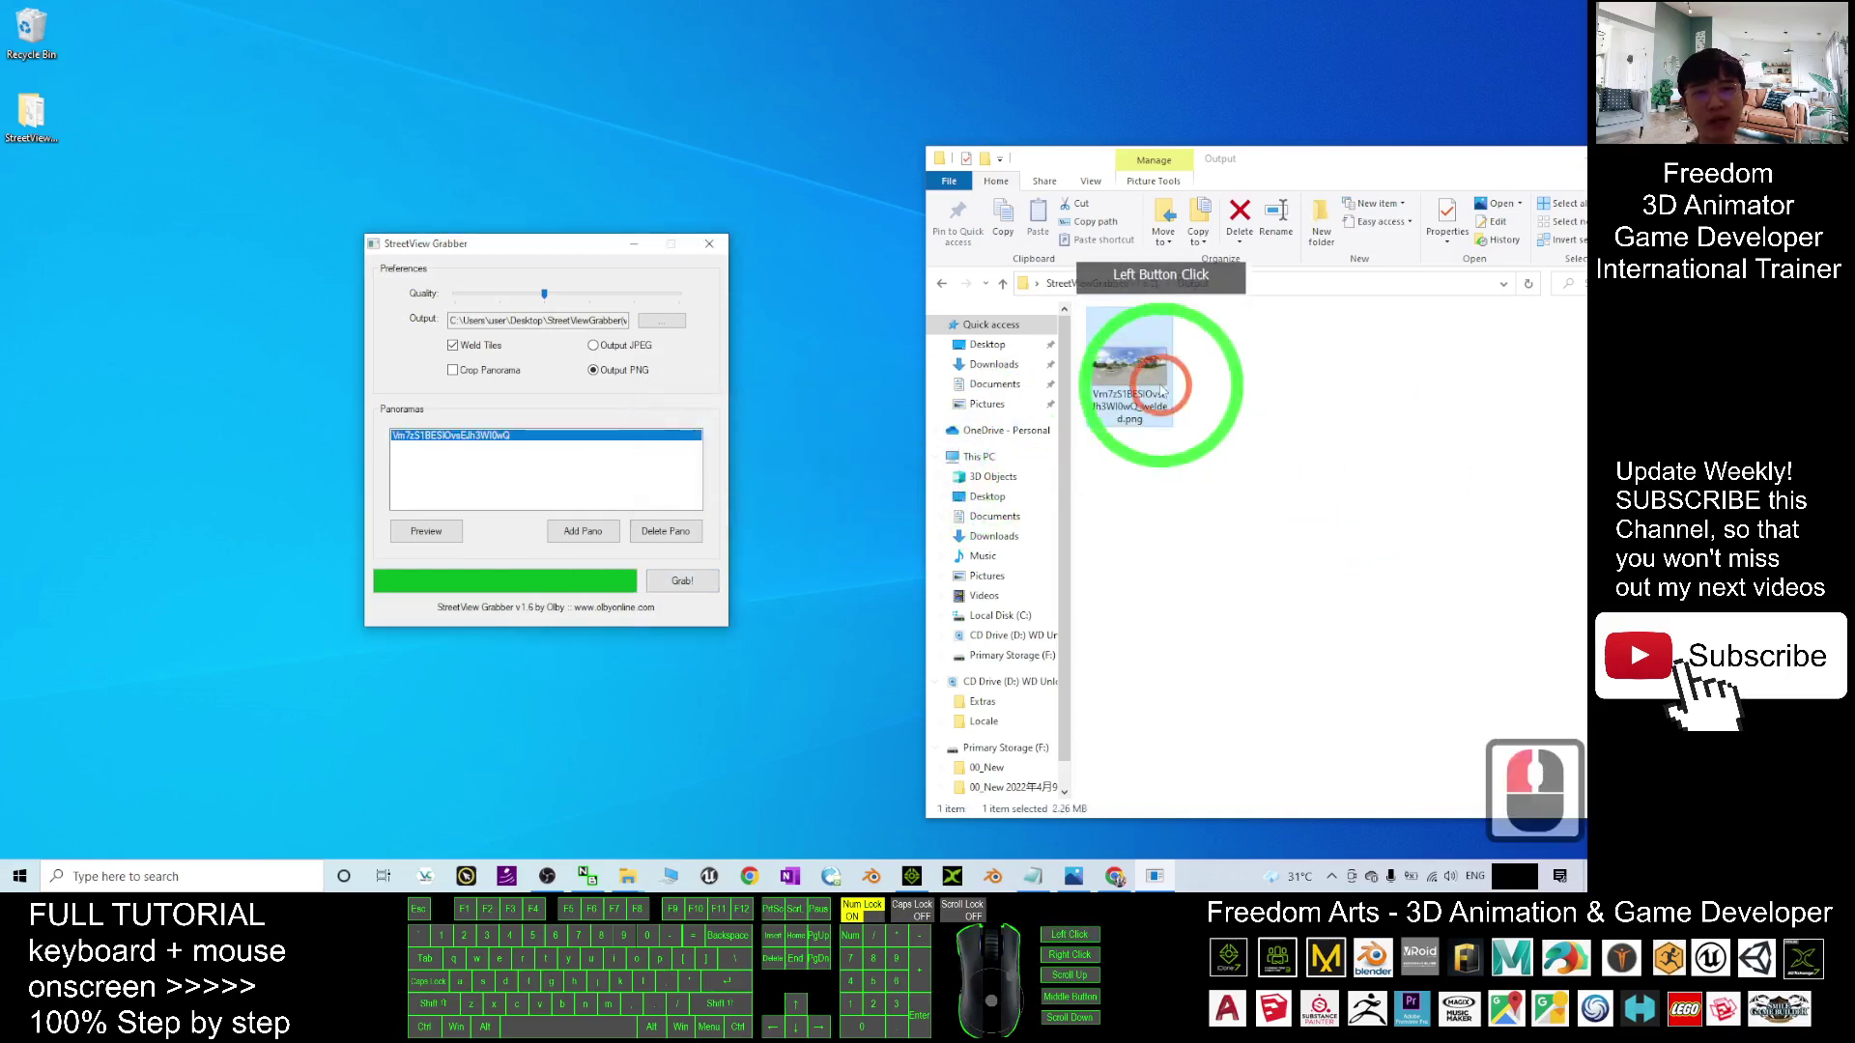
{"action": "left_click", "coordinate": [1142, 367]}
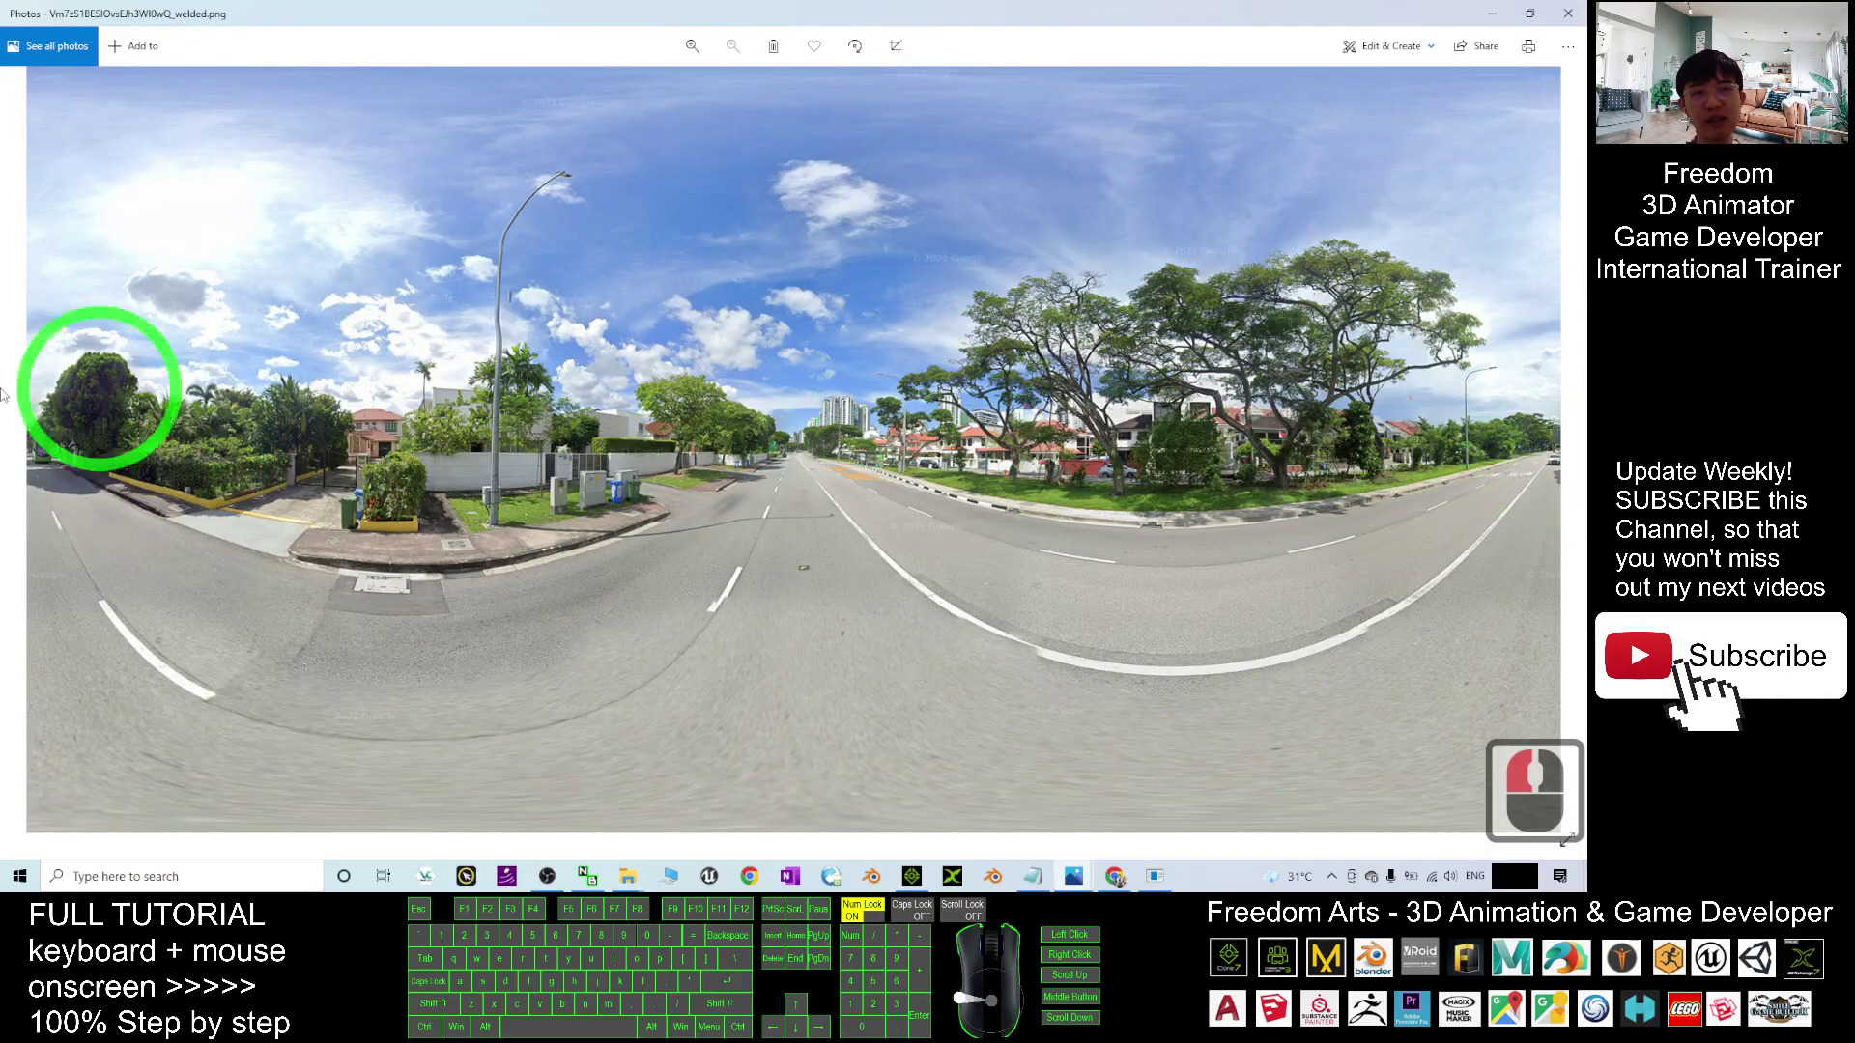
{"action": "left_click", "coordinate": [1566, 14]}
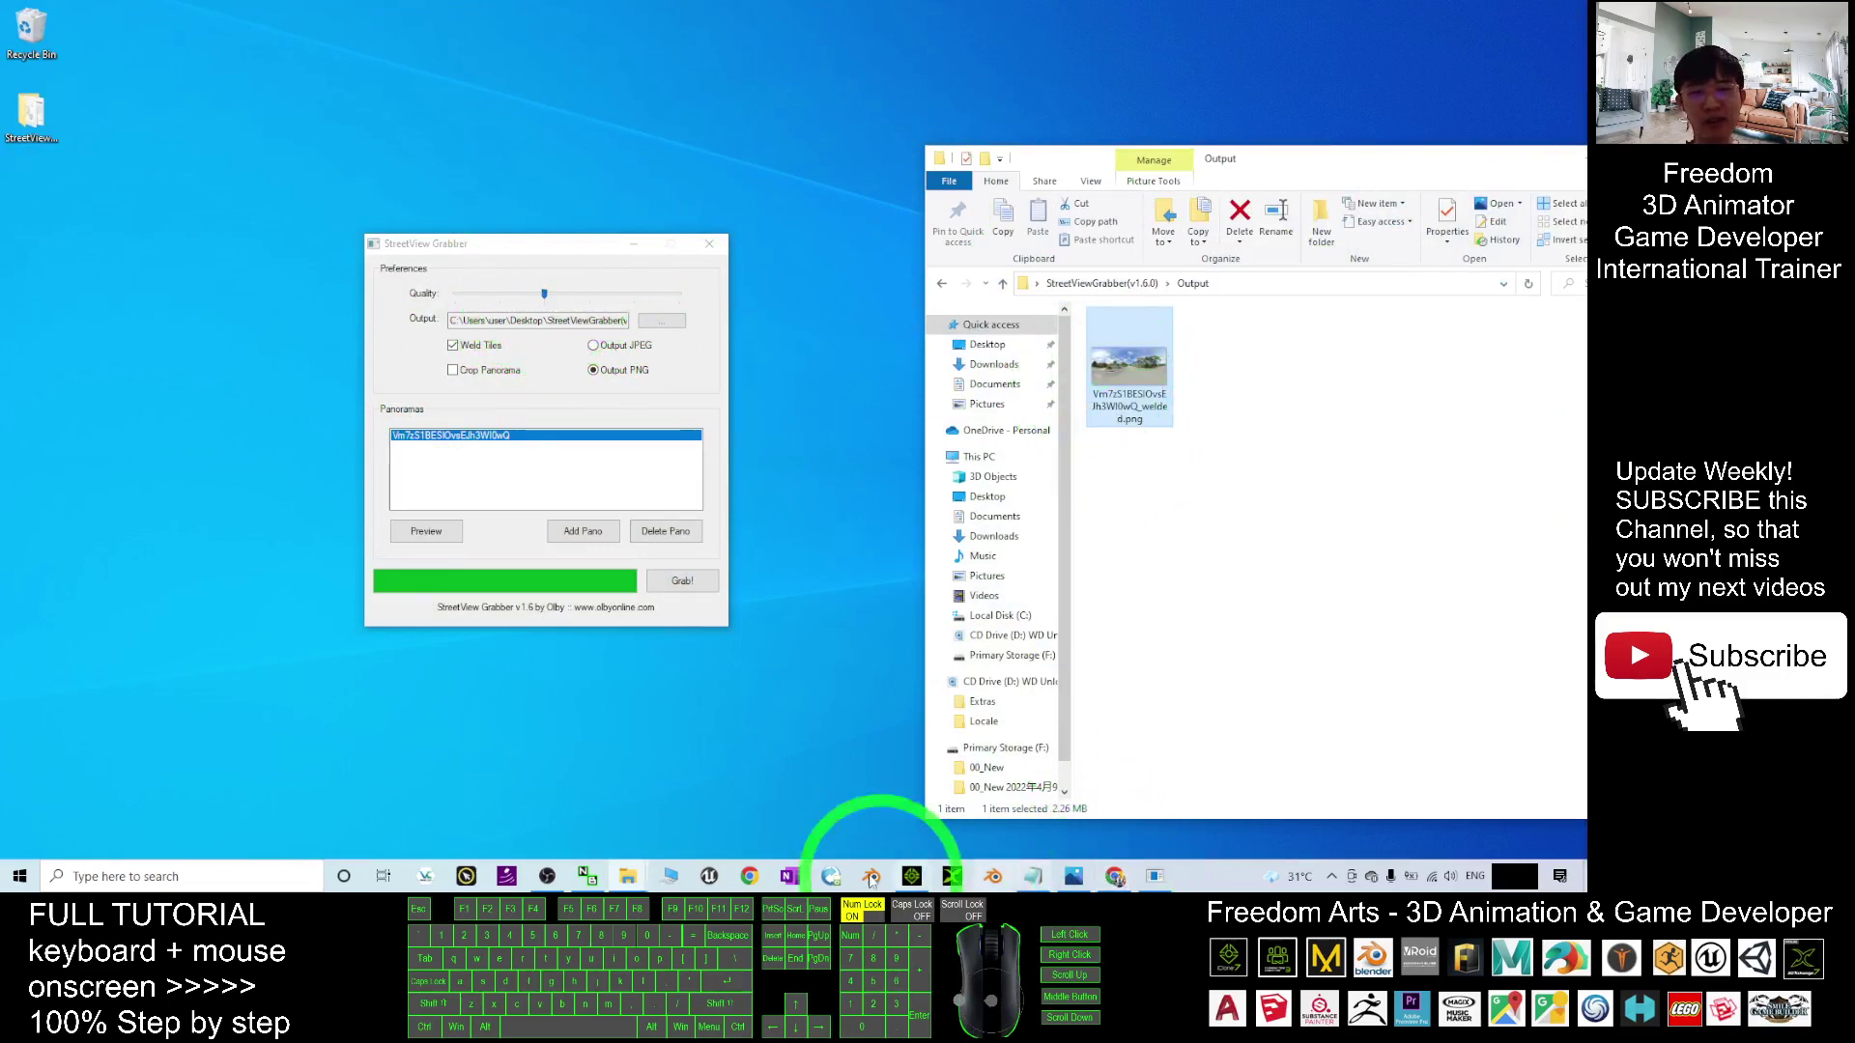
Drag the new uncropped welded PNG from the Output folder onto the sky's Diffuse slot
{"action": "left_click", "coordinate": [912, 876]}
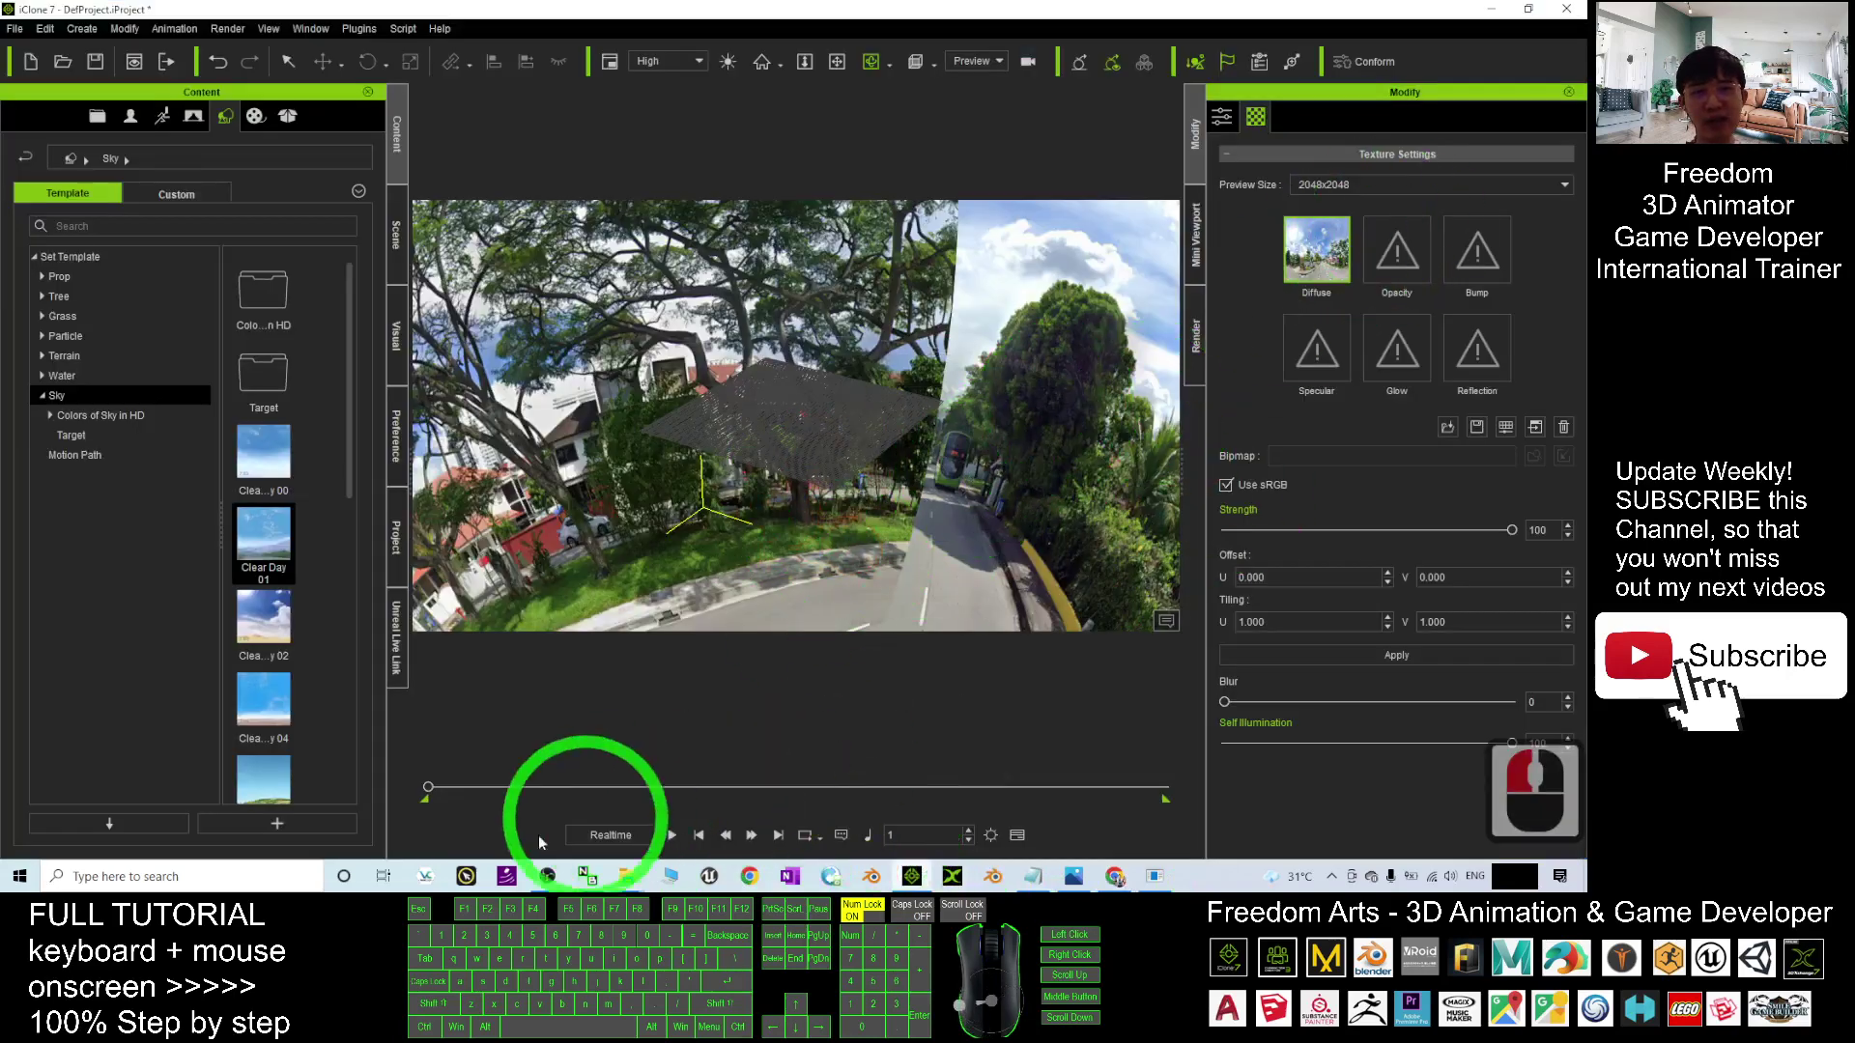
{"action": "left_click", "coordinate": [625, 877]}
{"action": "left_click", "coordinate": [703, 785]}
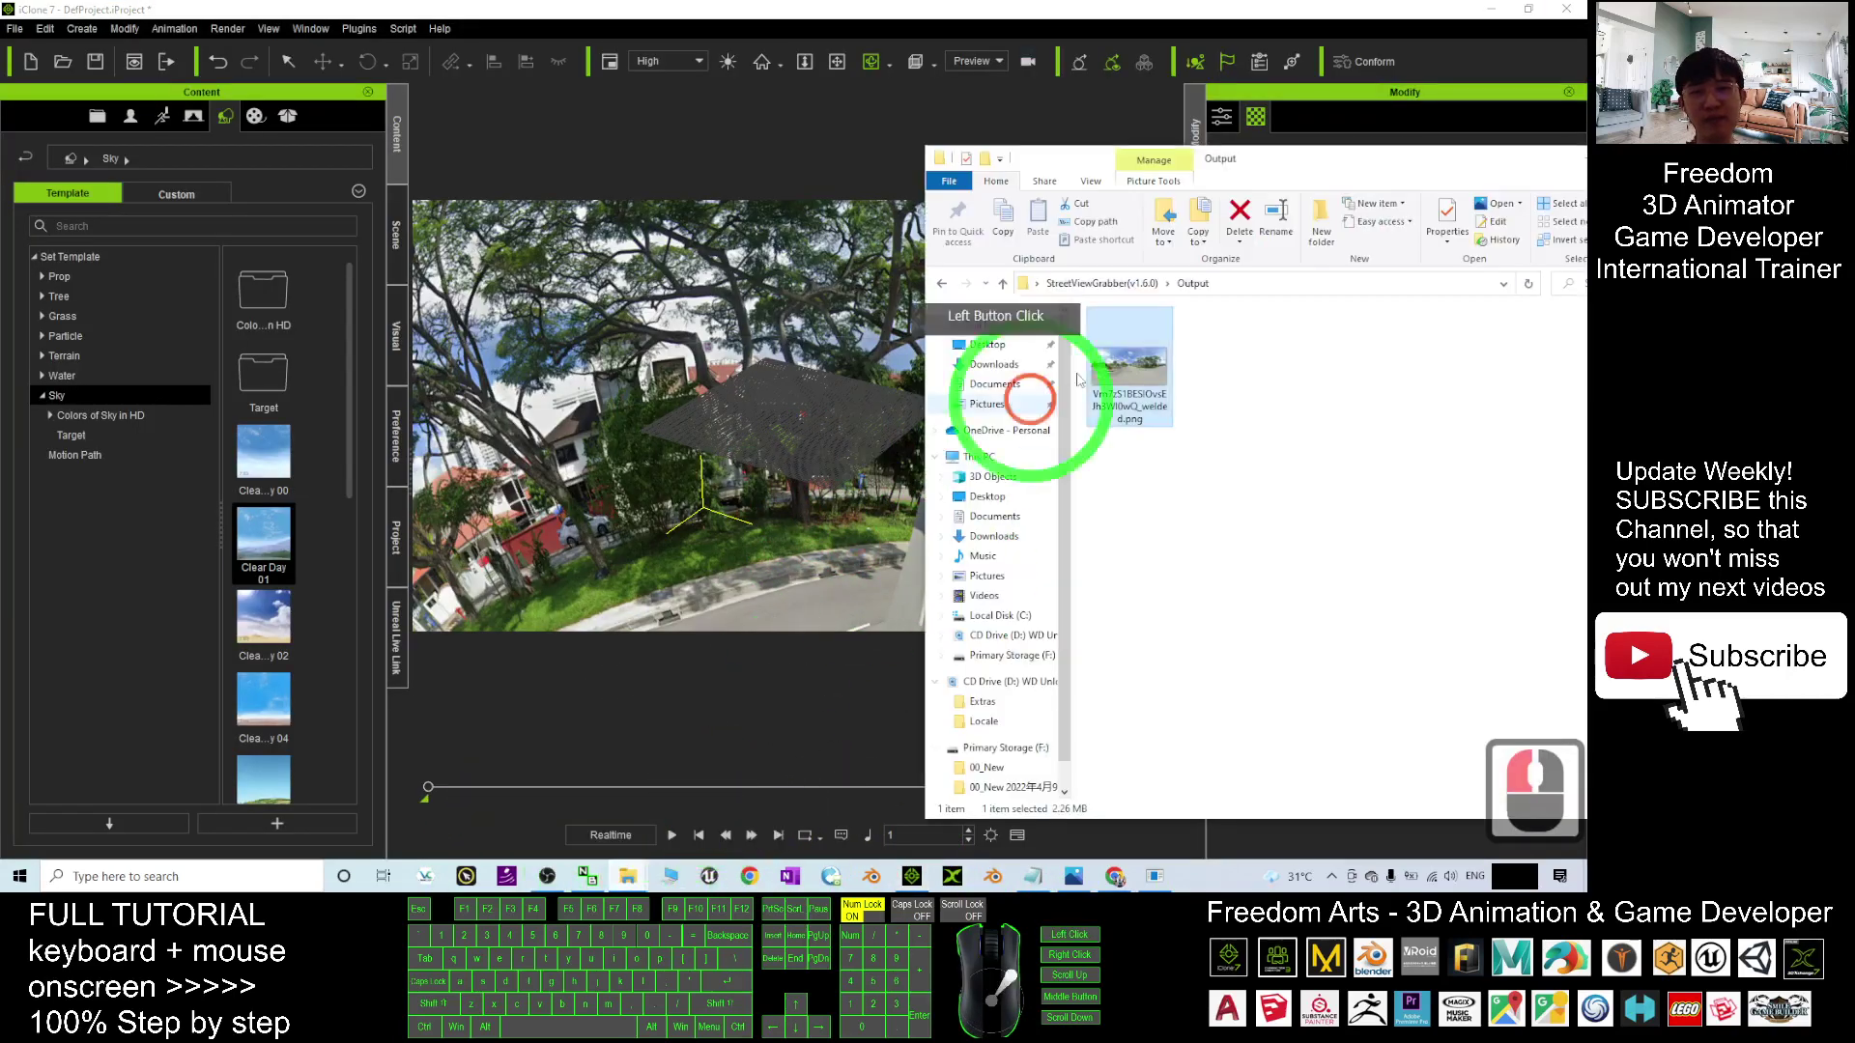
{"action": "left_click_drag", "start_coordinate": [1362, 183], "coordinate": [638, 169]}
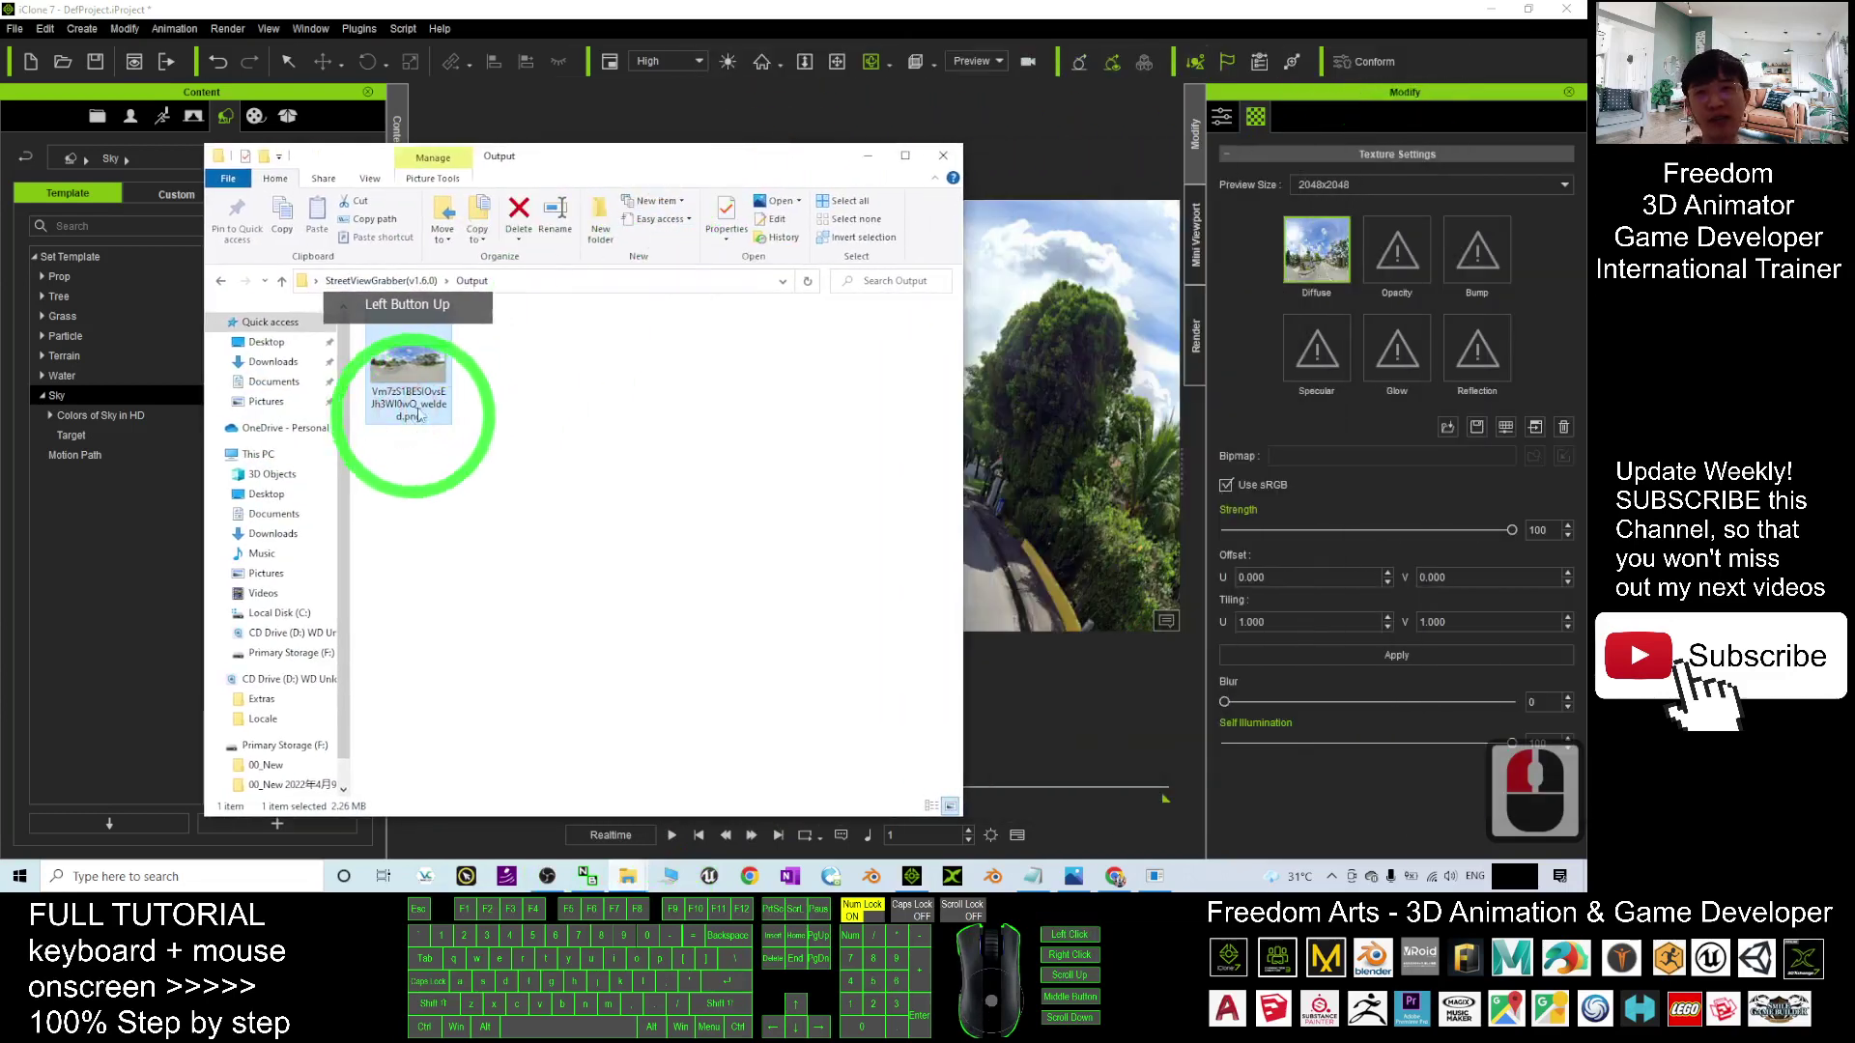
{"action": "left_click_drag", "start_coordinate": [411, 382], "coordinate": [1341, 256]}
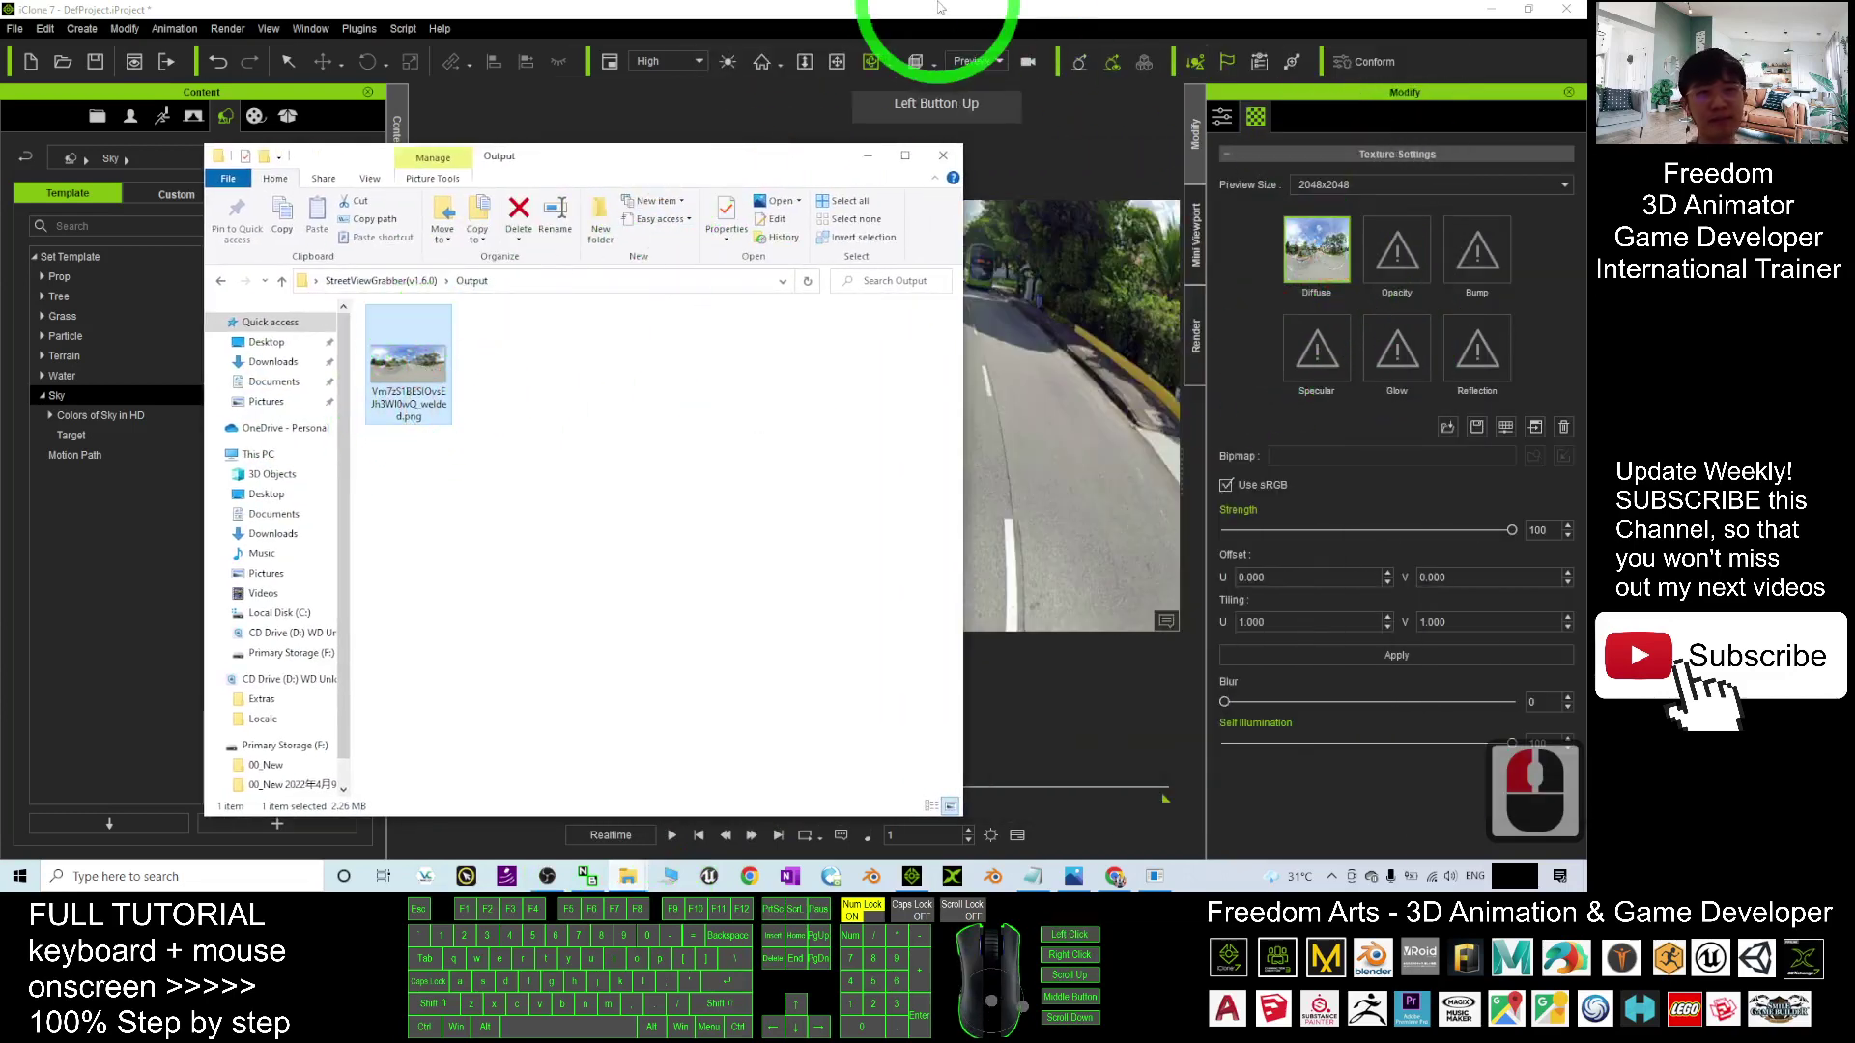
Orbit the iClone camera from the road toward the houses
{"action": "left_click", "coordinate": [946, 9]}
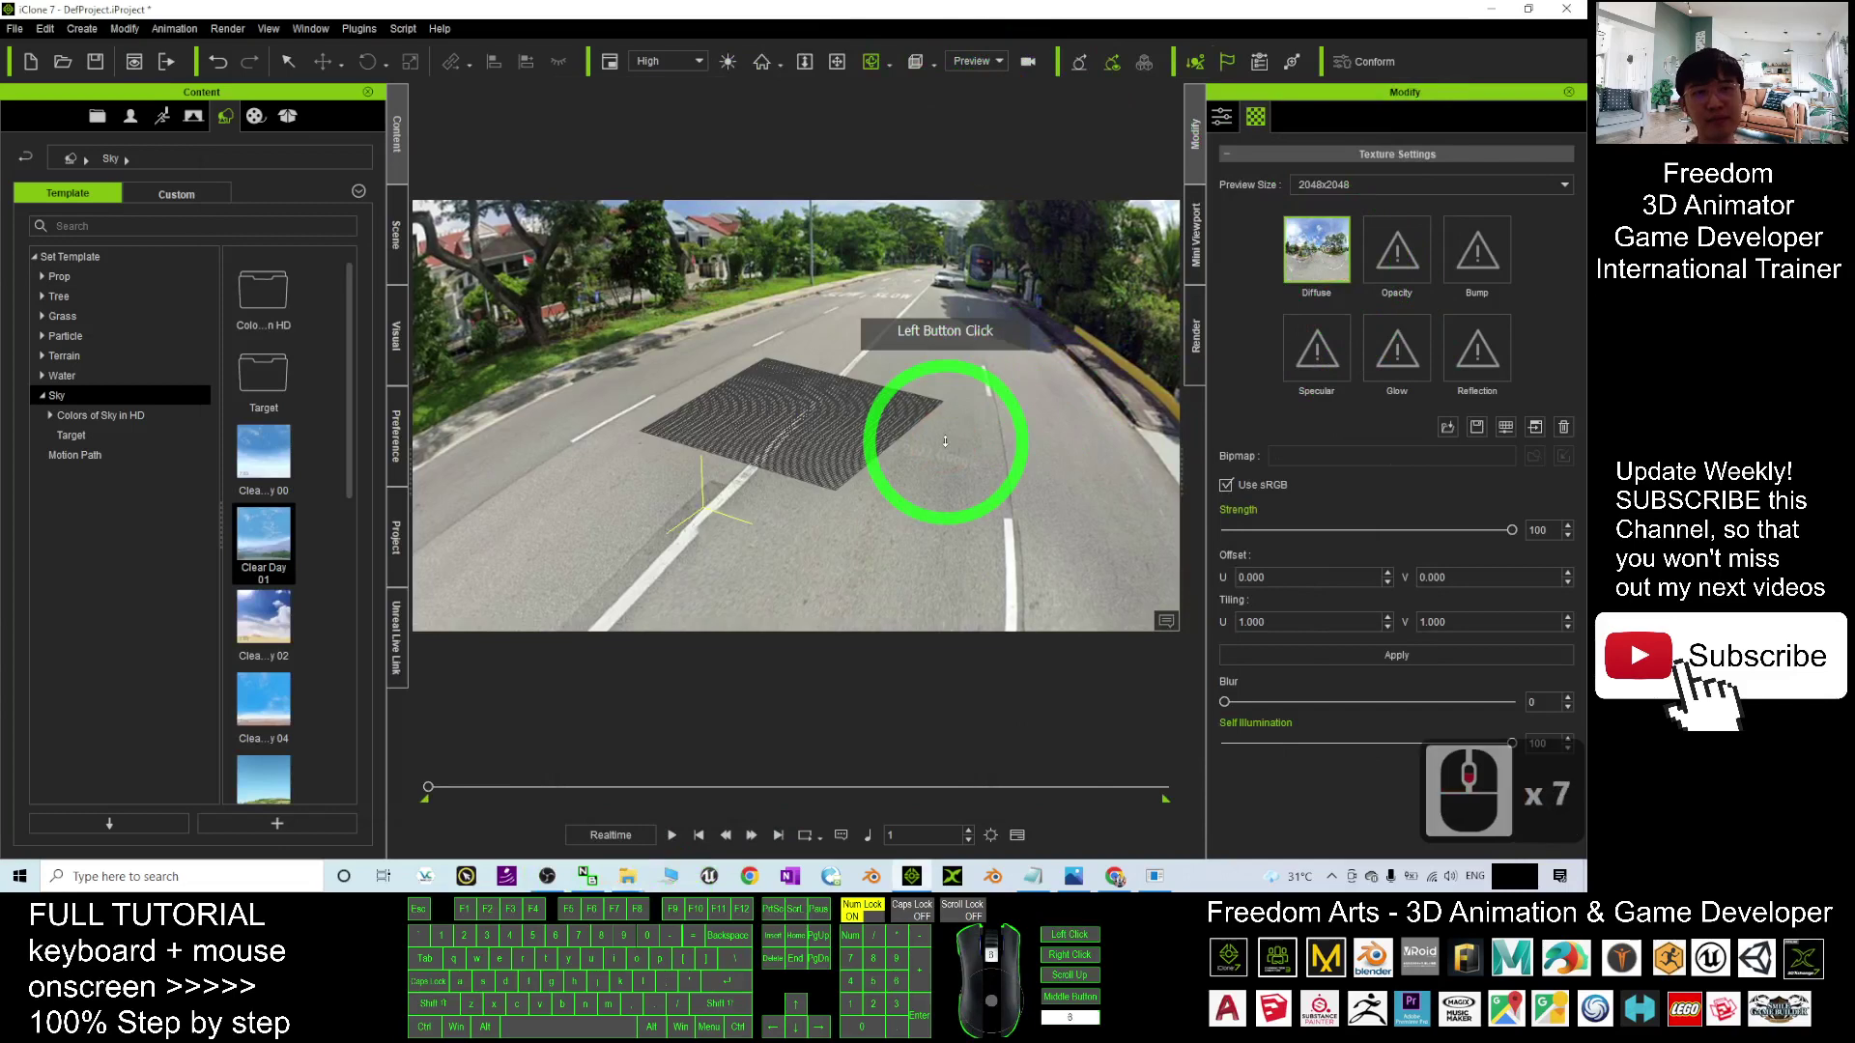
{"action": "key", "text": "c"}
{"action": "left_click_drag", "start_coordinate": [946, 477], "coordinate": [612, 538]}
Select the Shadow Catcher plane, show its material list, and orbit the view along the road
{"action": "left_click", "coordinate": [394, 235]}
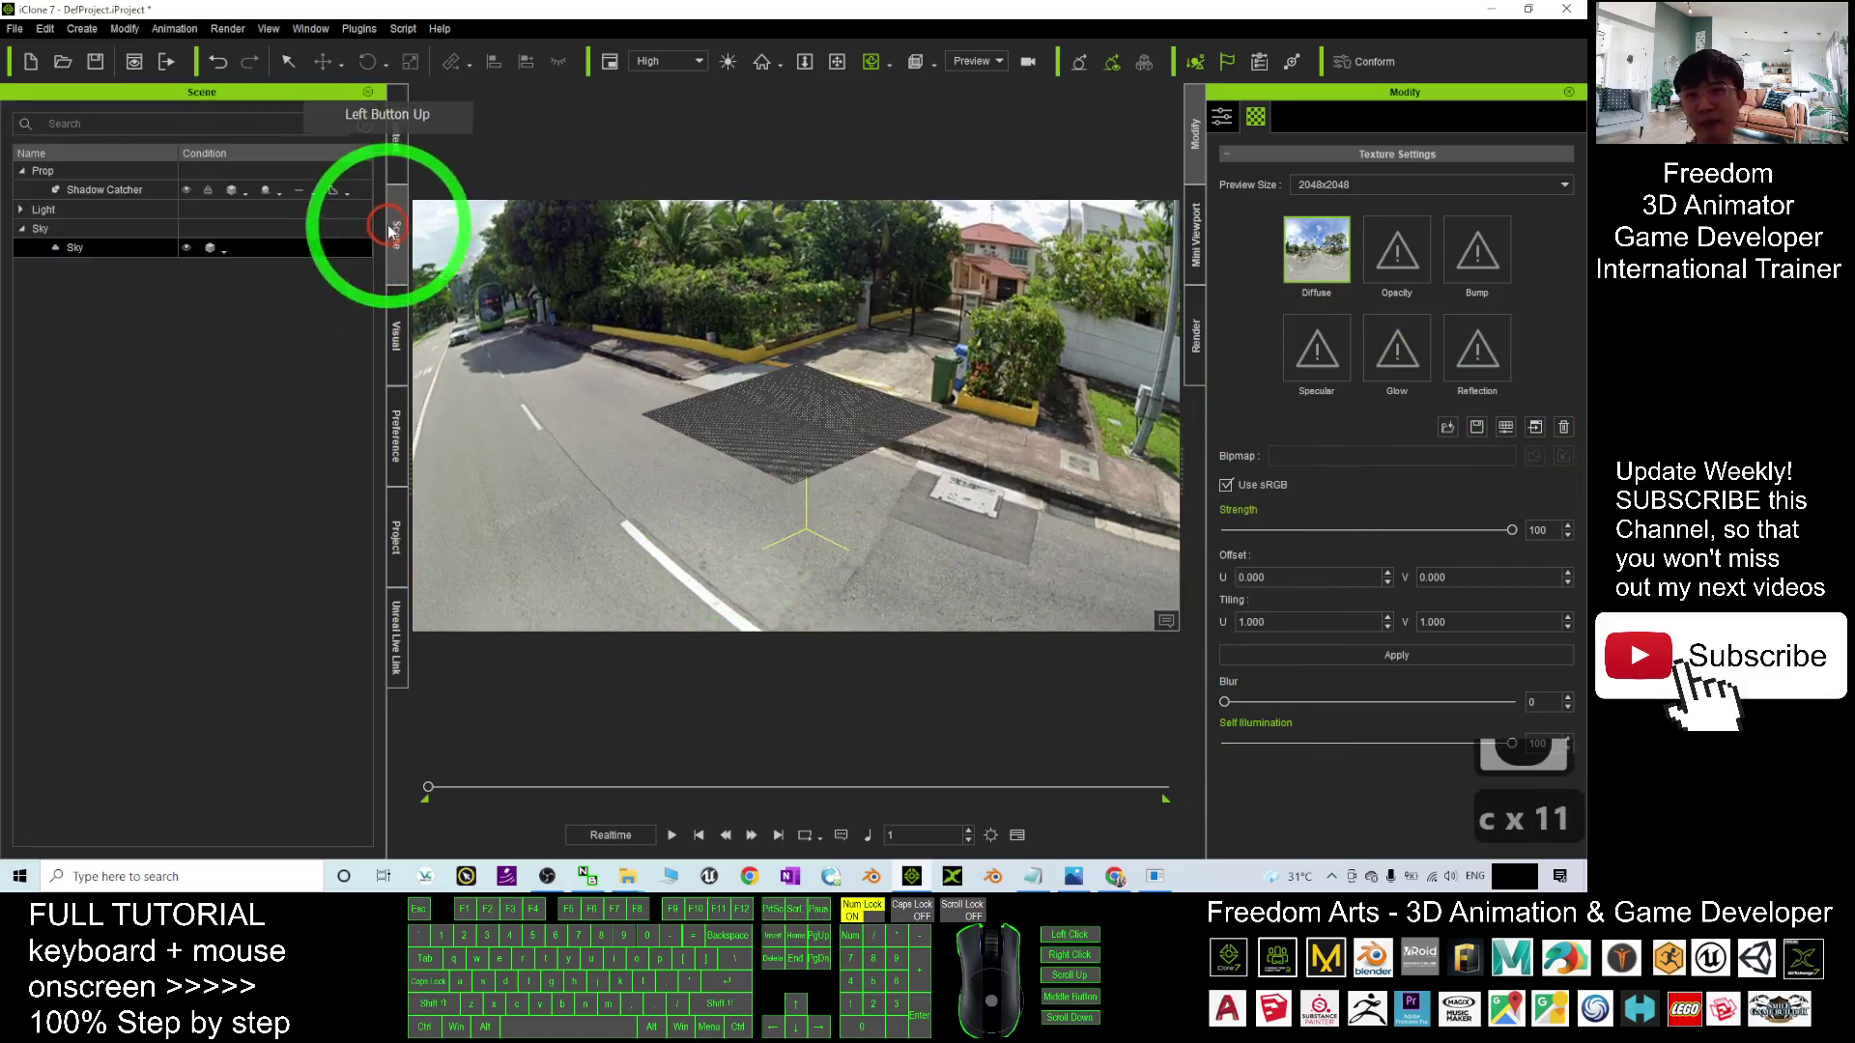
{"action": "left_click", "coordinate": [147, 193]}
{"action": "left_click", "coordinate": [525, 290]}
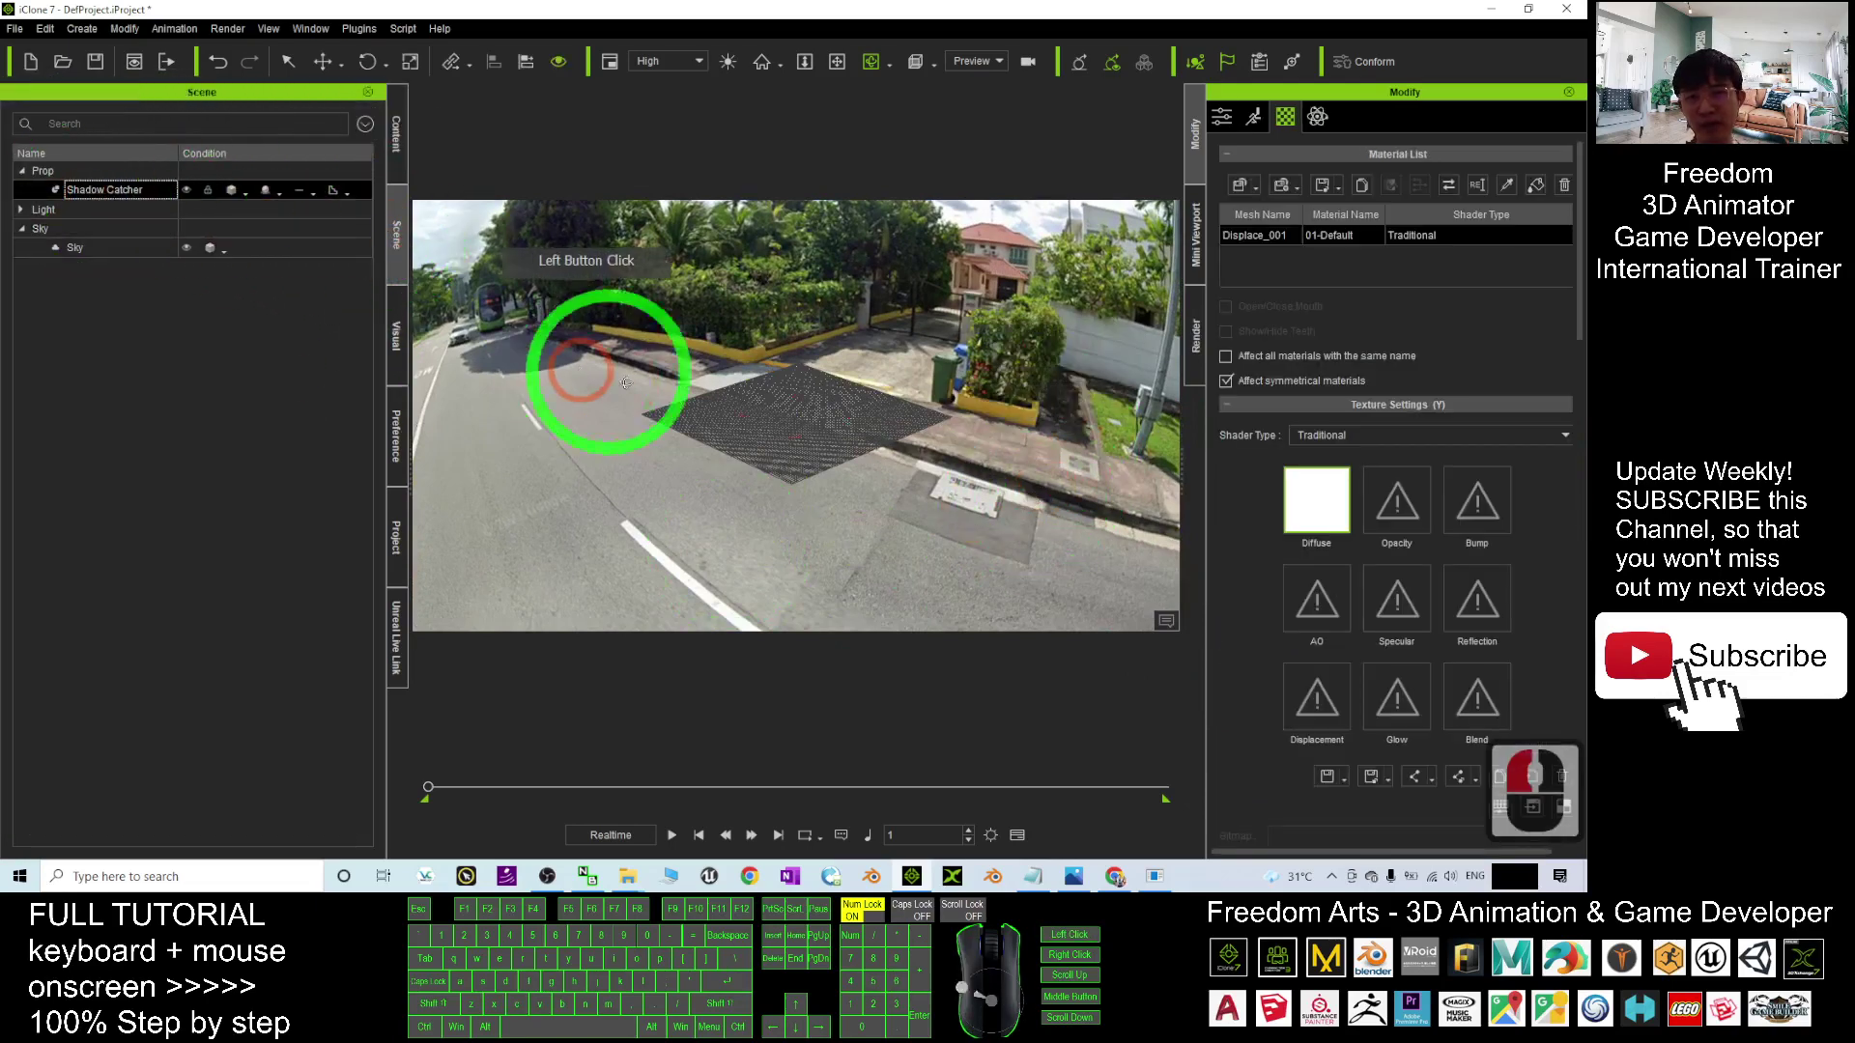
{"action": "left_click_drag", "start_coordinate": [626, 383], "coordinate": [1546, 435]}
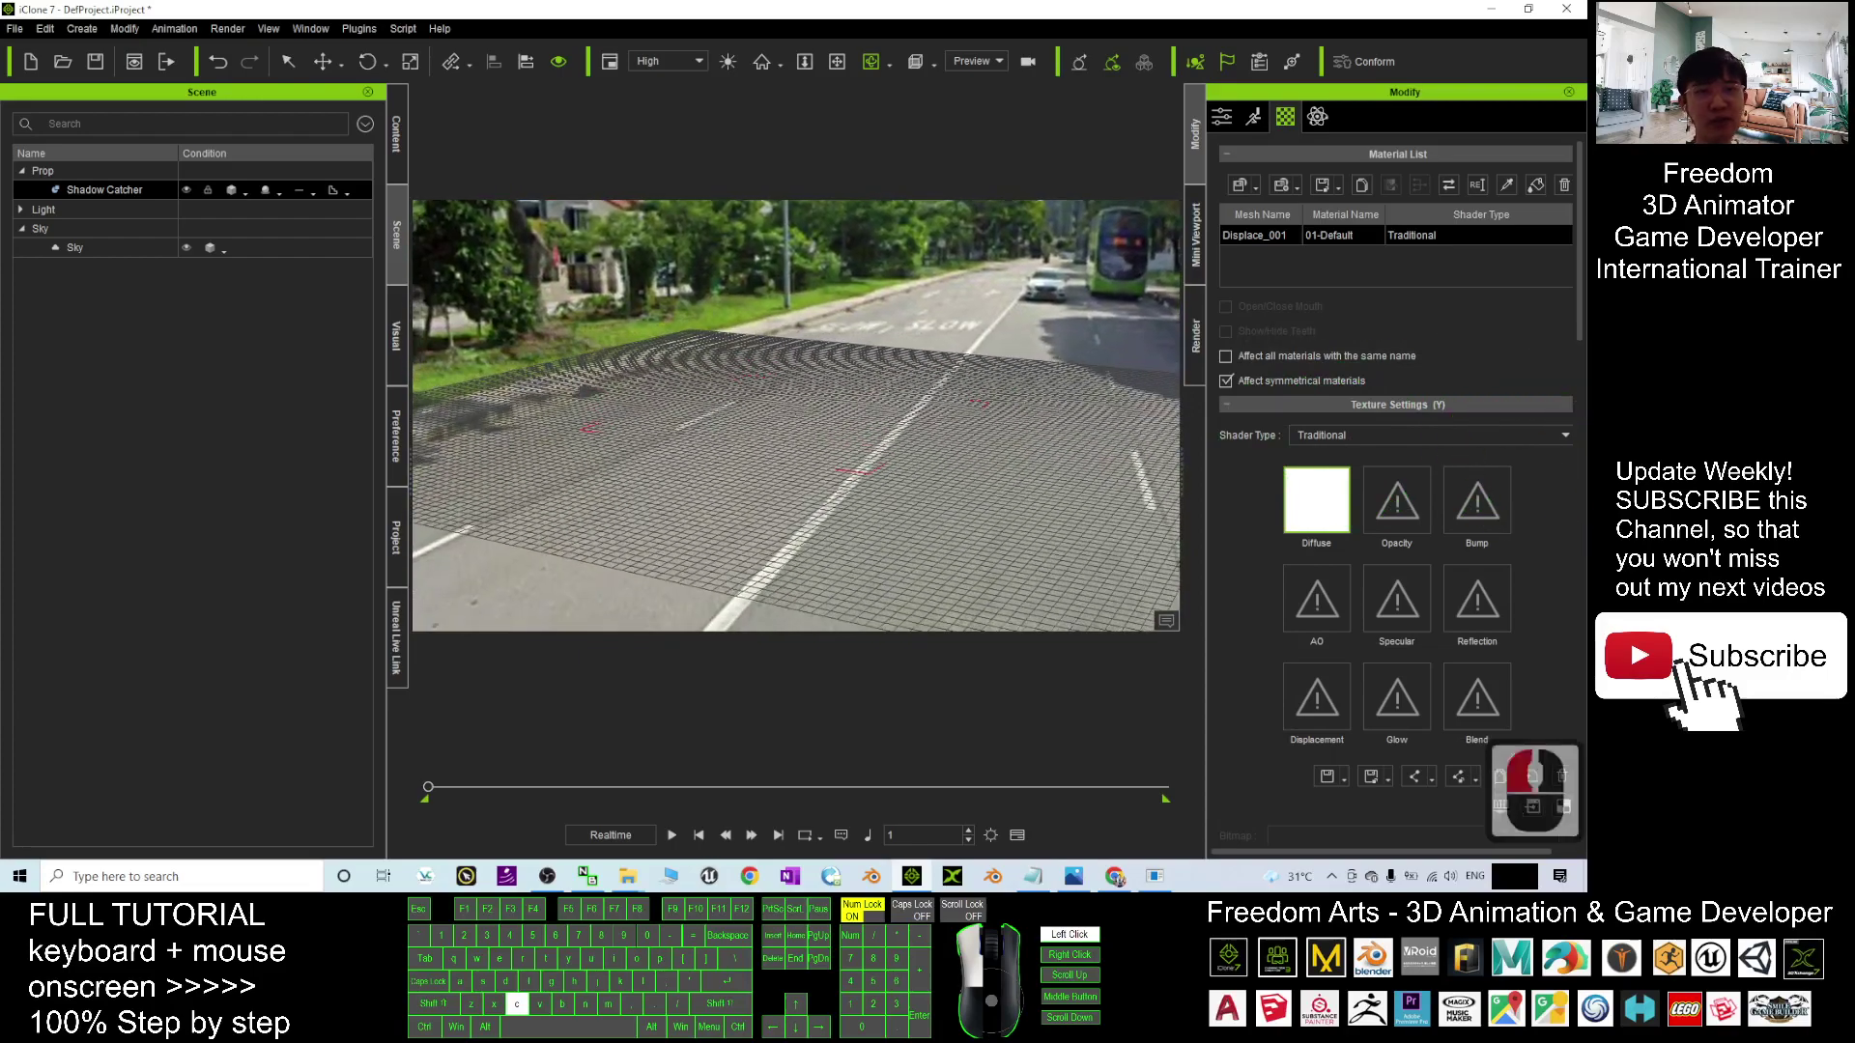
{"action": "left_click_drag", "start_coordinate": [1140, 502], "coordinate": [802, 426]}
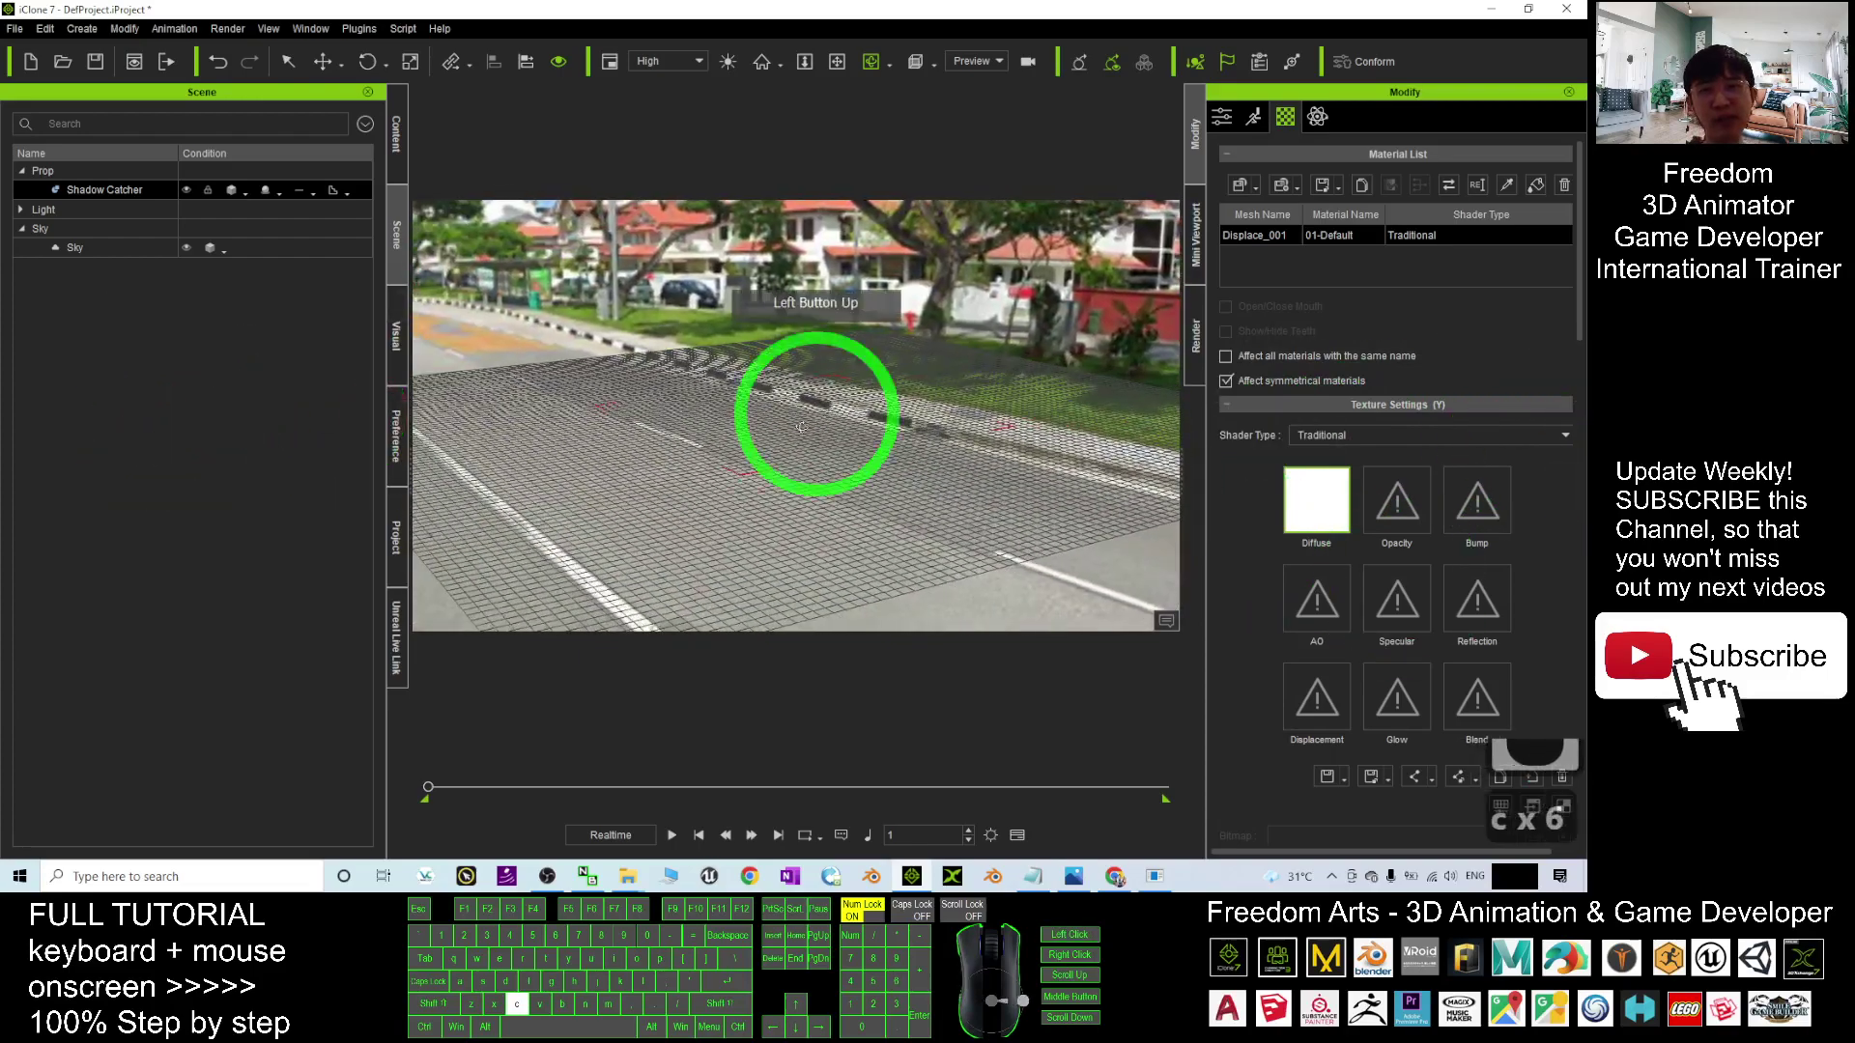
{"action": "scroll", "coordinate": [824, 447], "scroll_direction": "up", "scroll_amount": 20, "text": "shift"}
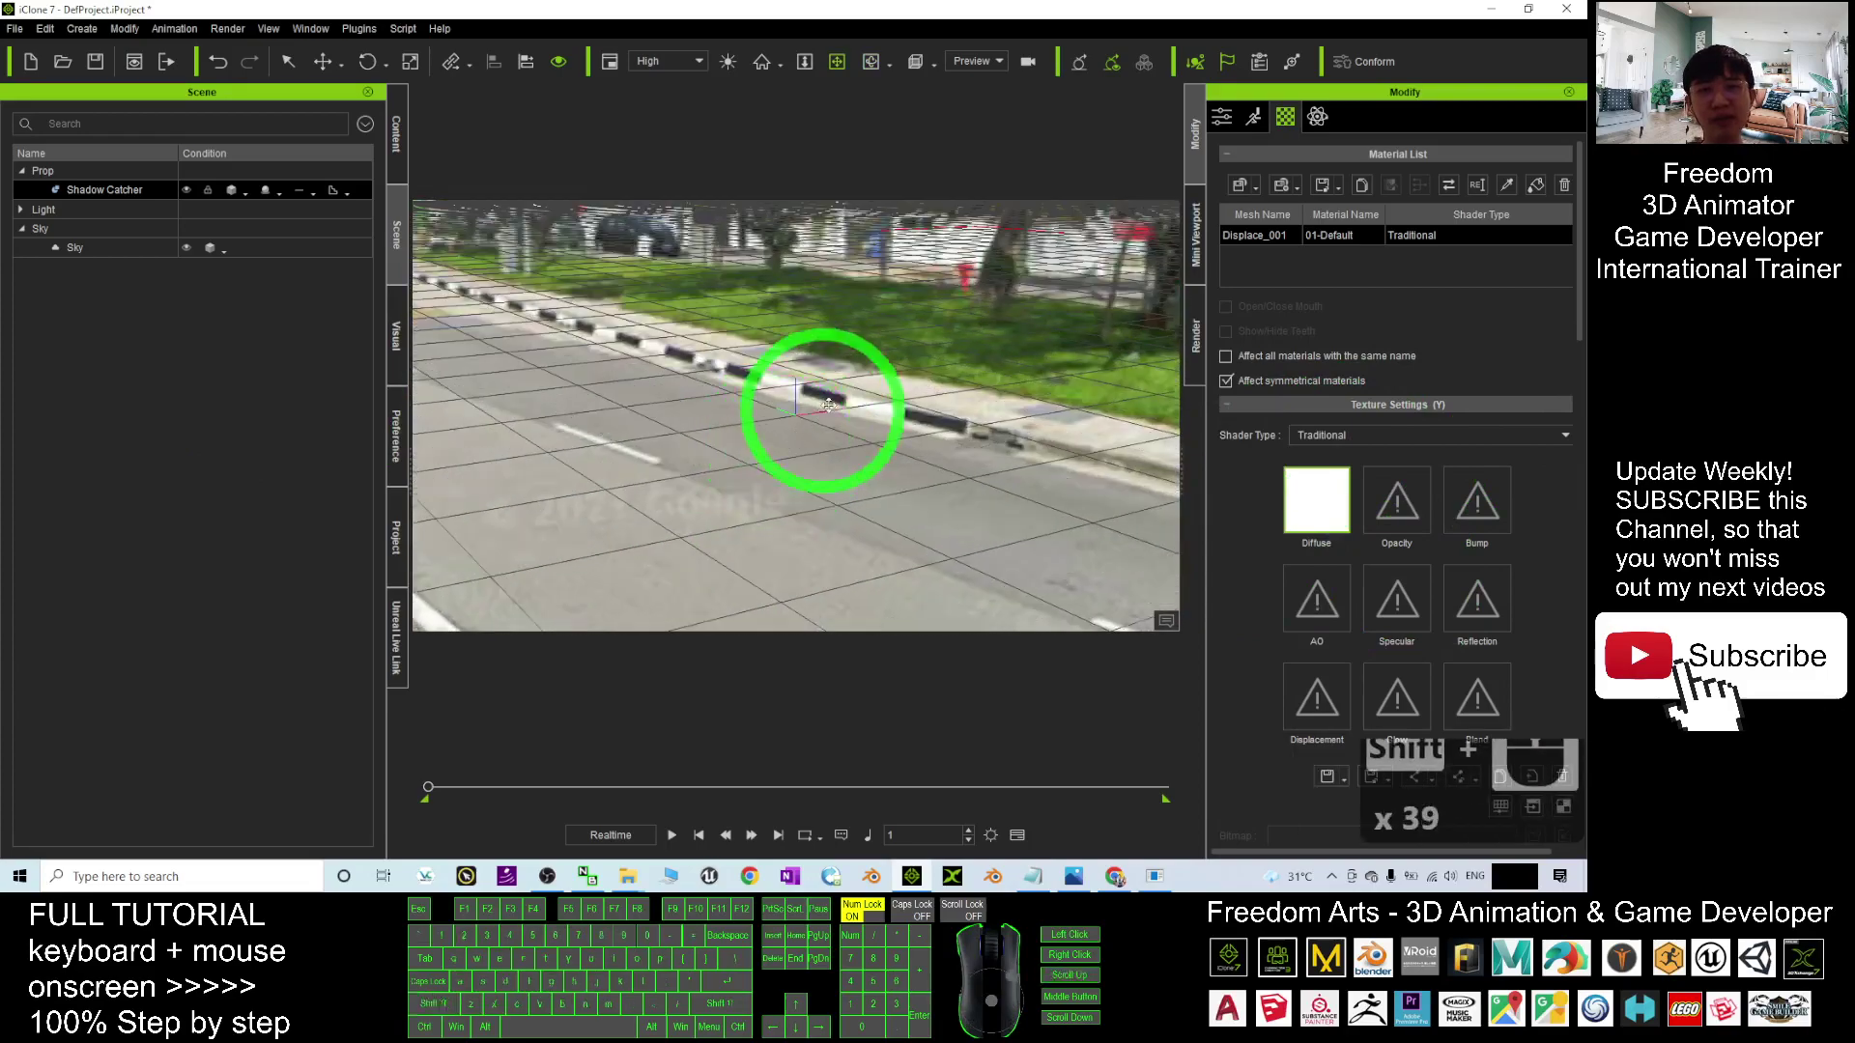
{"action": "left_click_drag", "start_coordinate": [829, 404], "coordinate": [447, 413]}
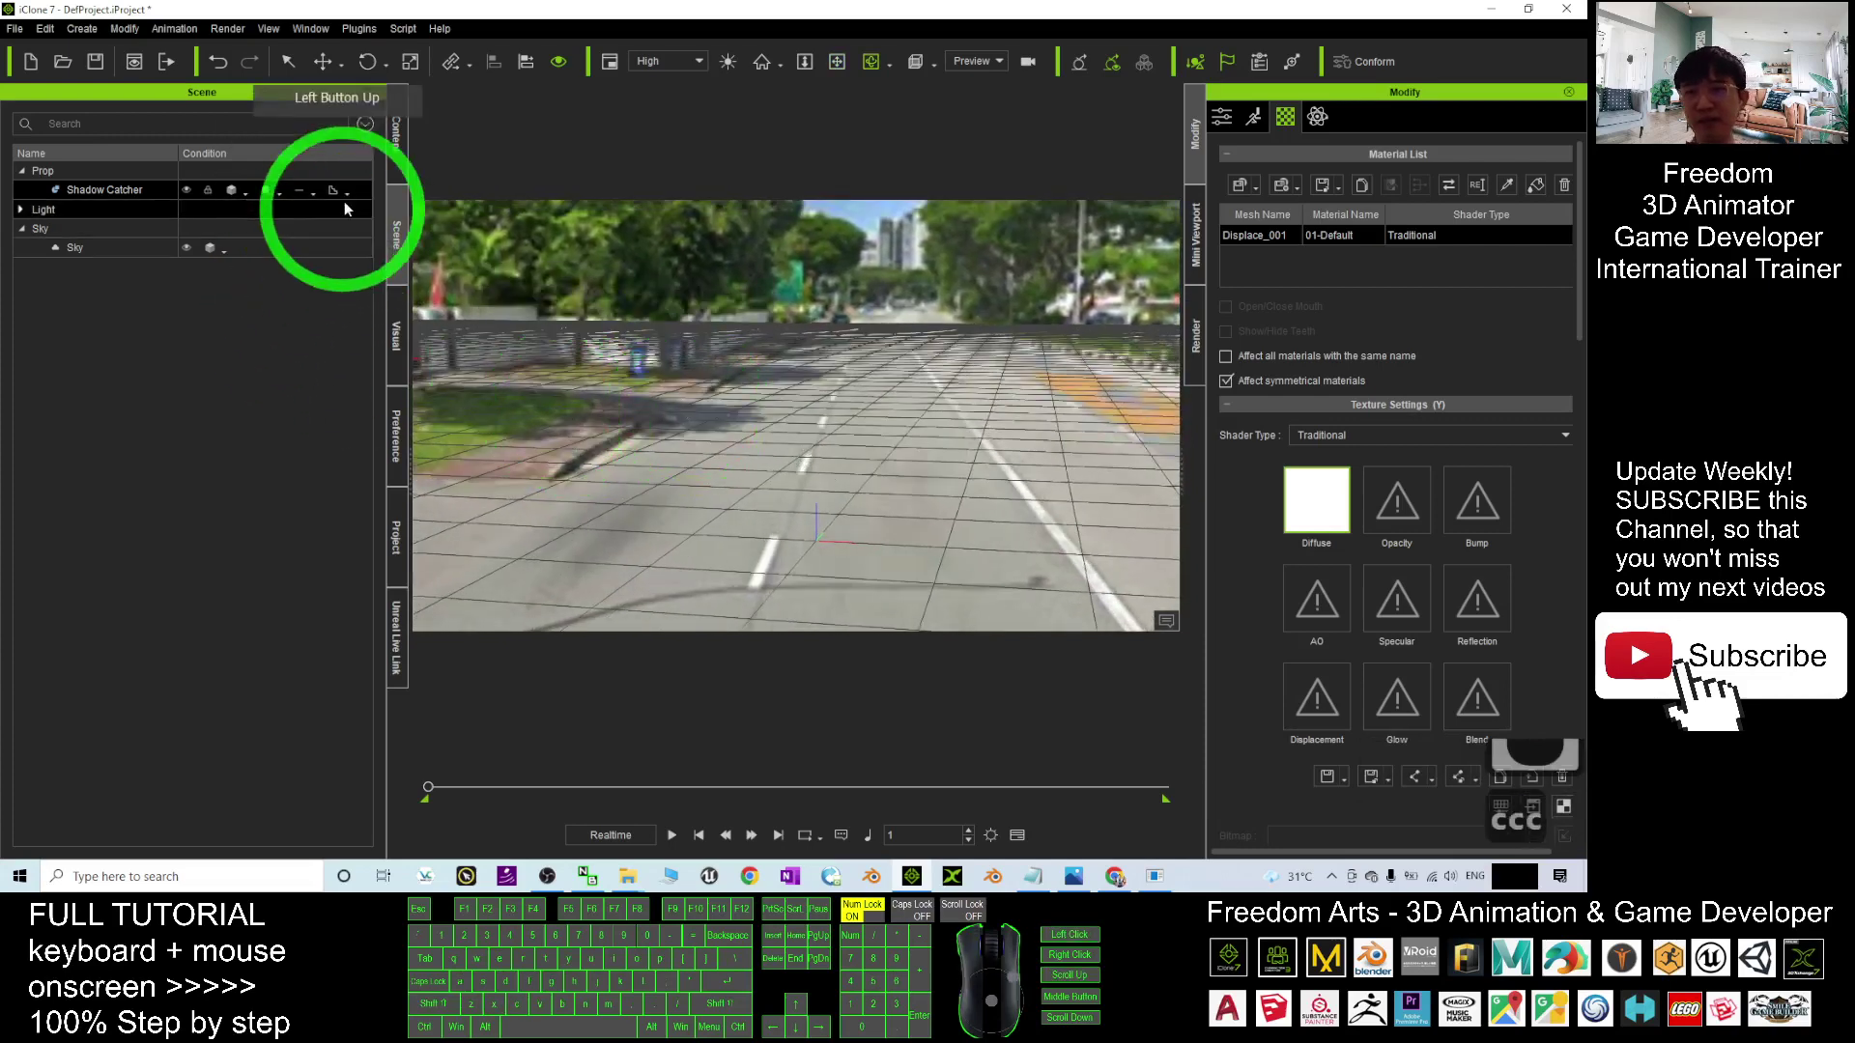
Browse the Content library to the Avatar > 02_G5 Character folder
{"action": "left_click", "coordinate": [396, 336]}
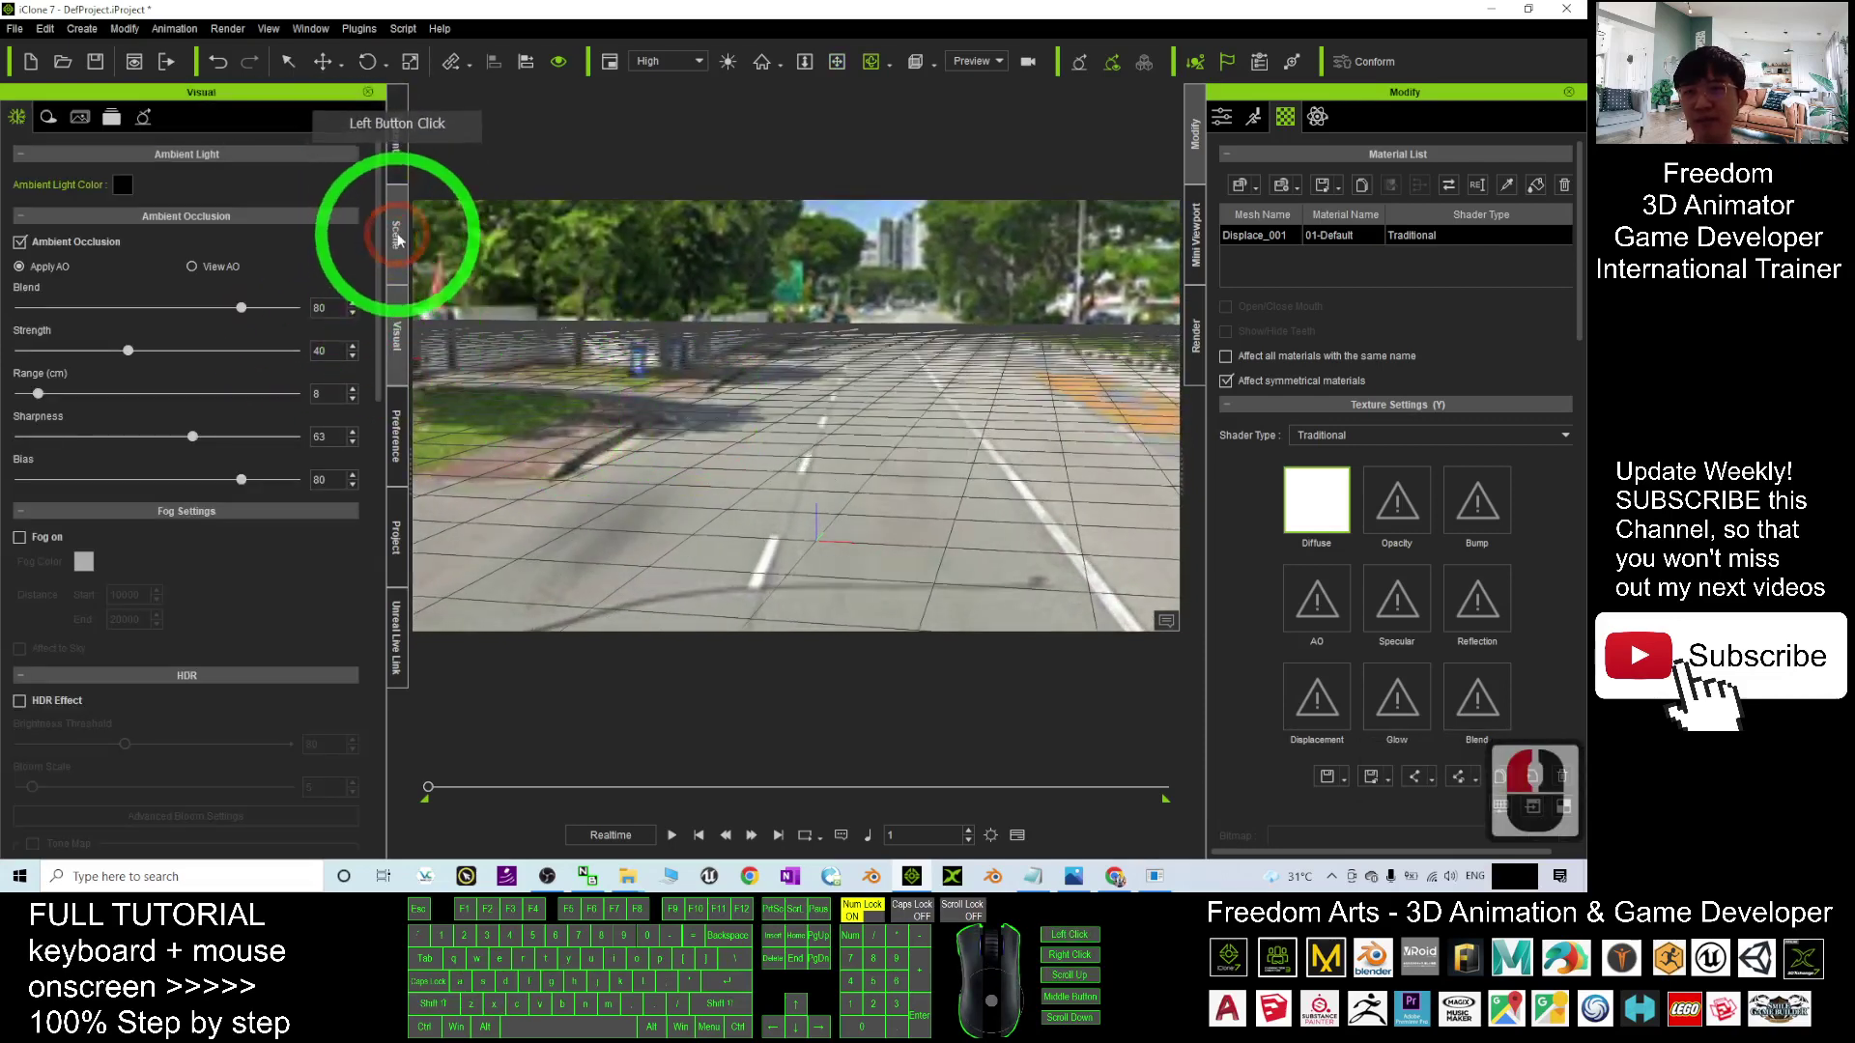
{"action": "left_click", "coordinate": [398, 237]}
{"action": "left_click", "coordinate": [396, 135]}
{"action": "left_click", "coordinate": [133, 118]}
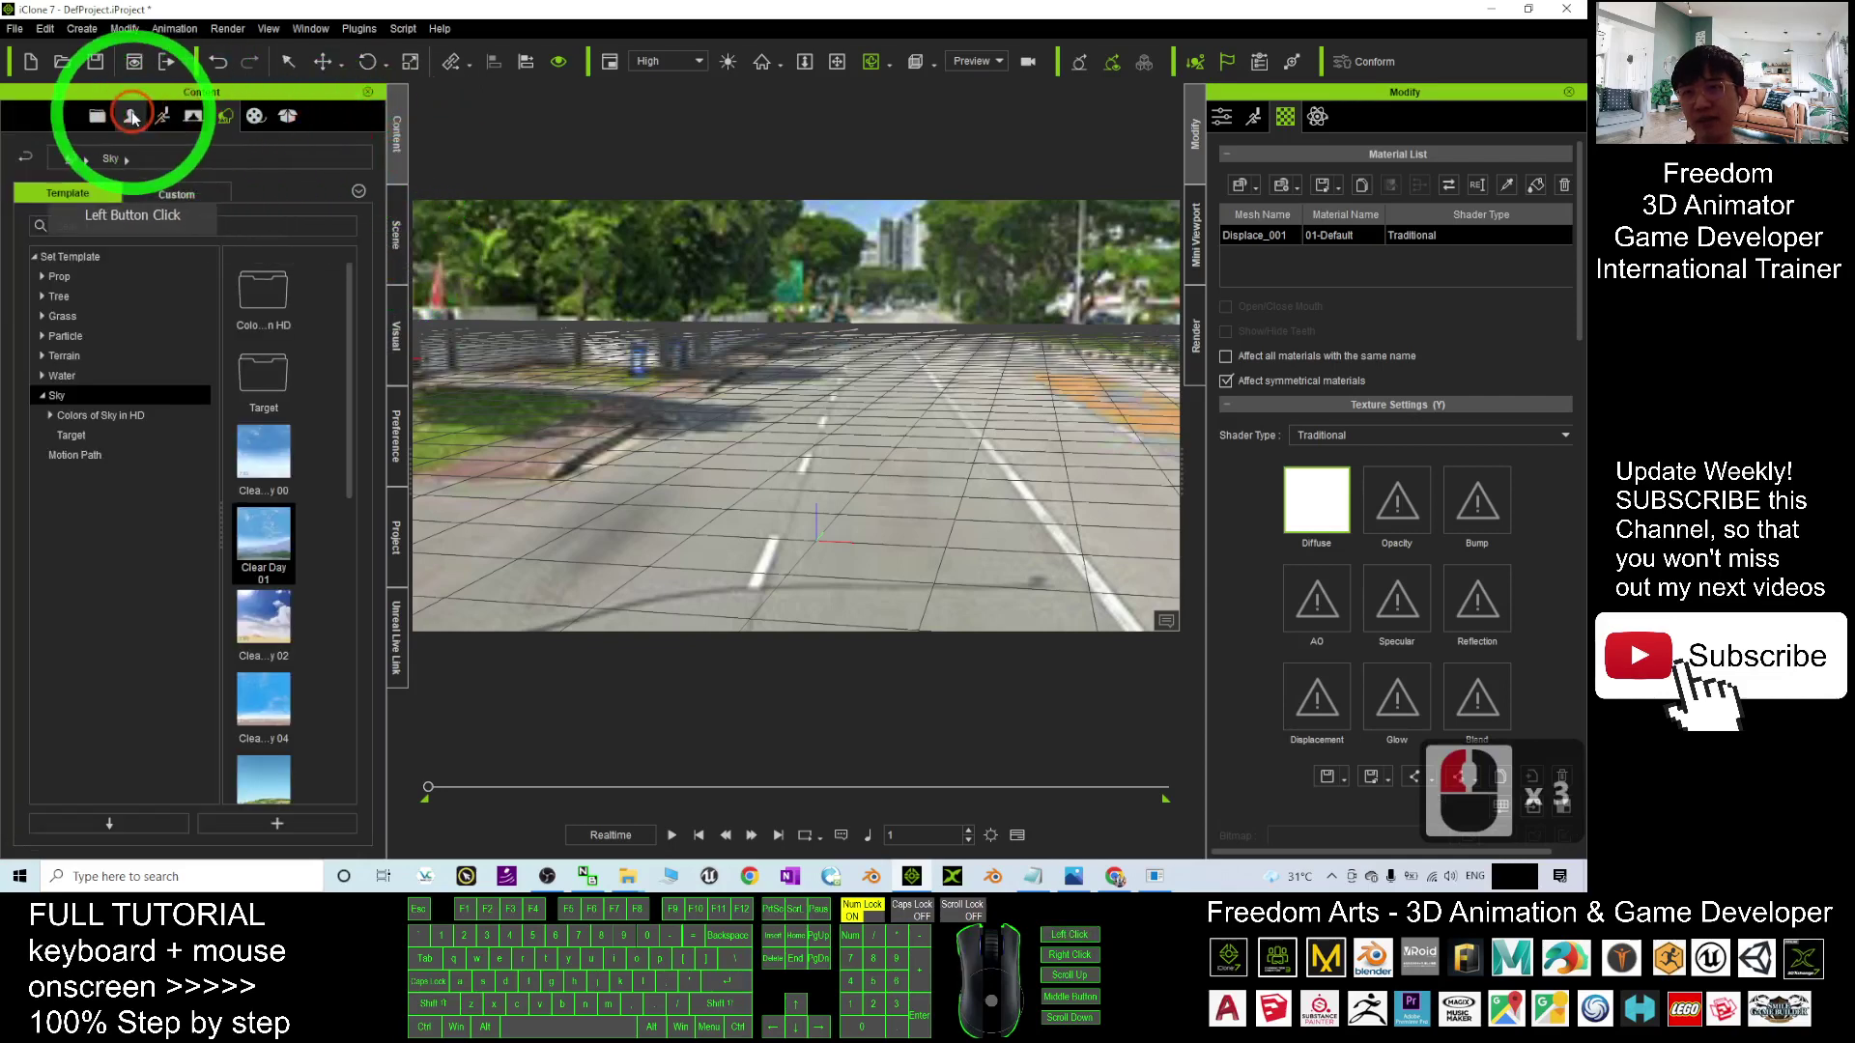
{"action": "left_click", "coordinate": [133, 118]}
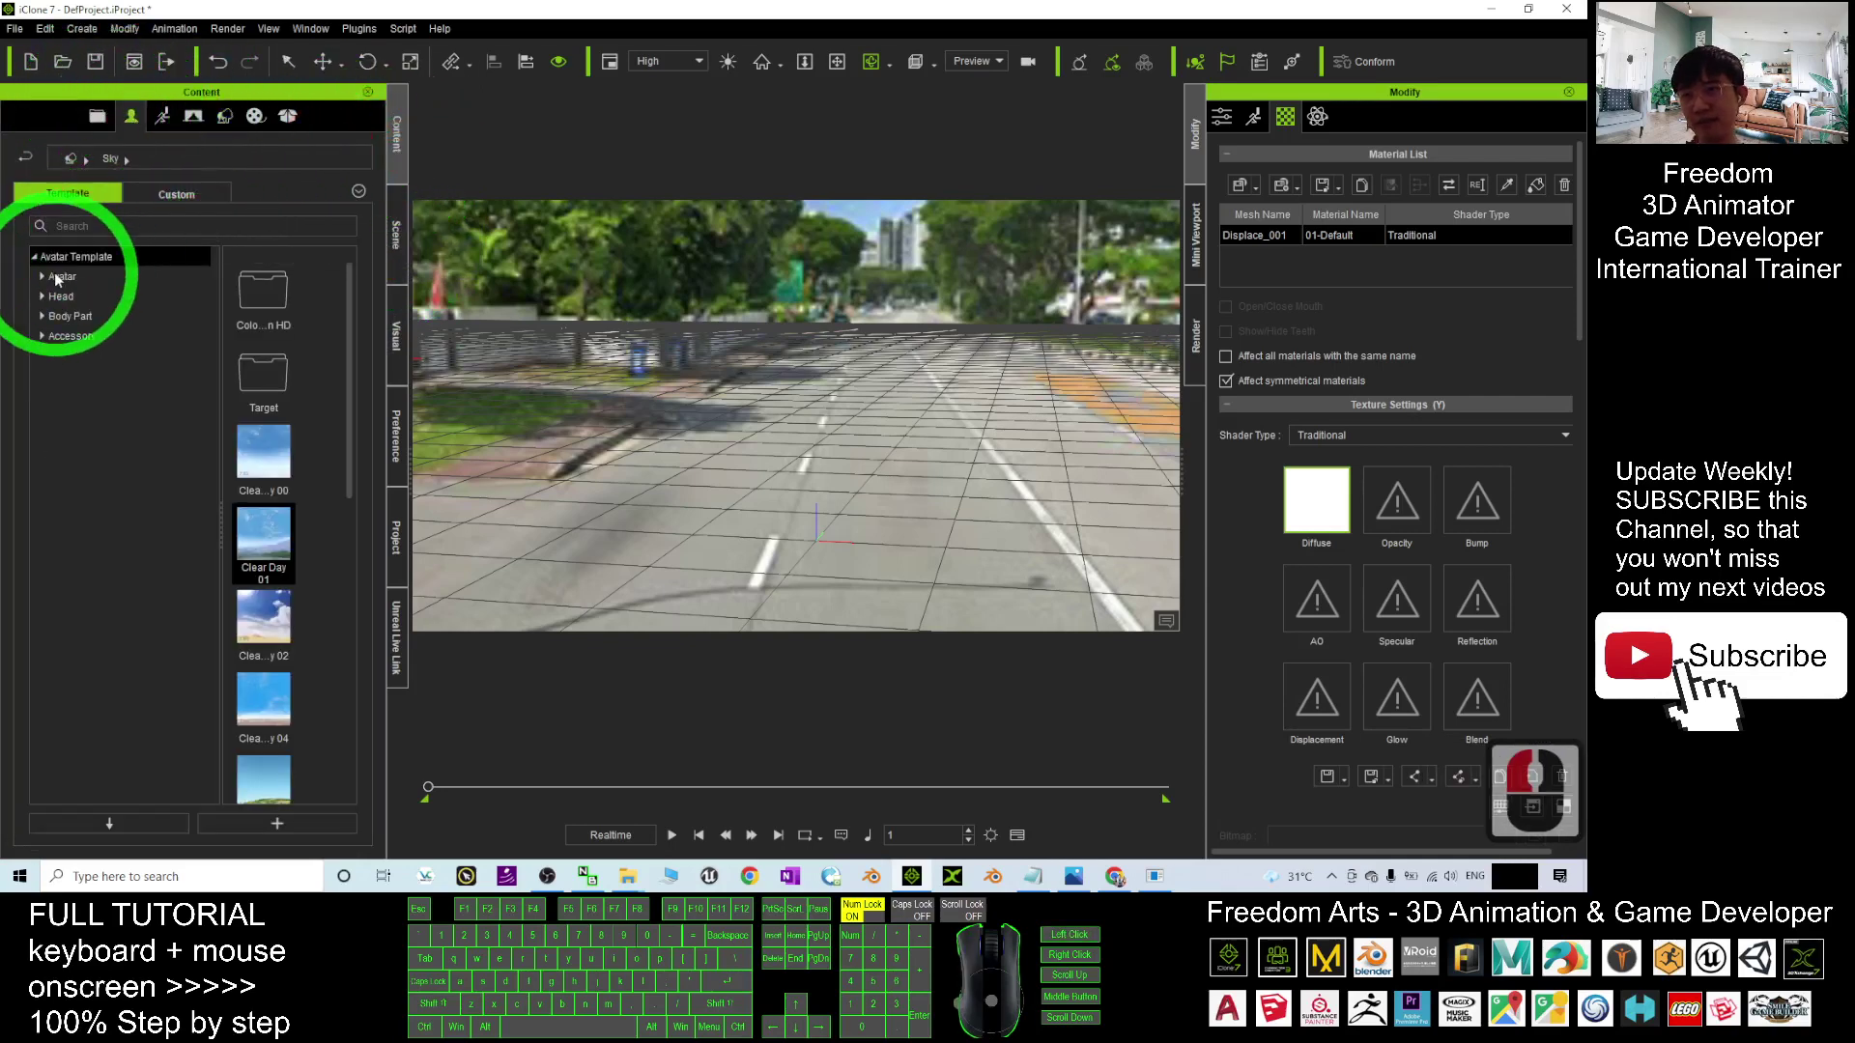
{"action": "left_click", "coordinate": [45, 278]}
{"action": "left_click", "coordinate": [44, 277]}
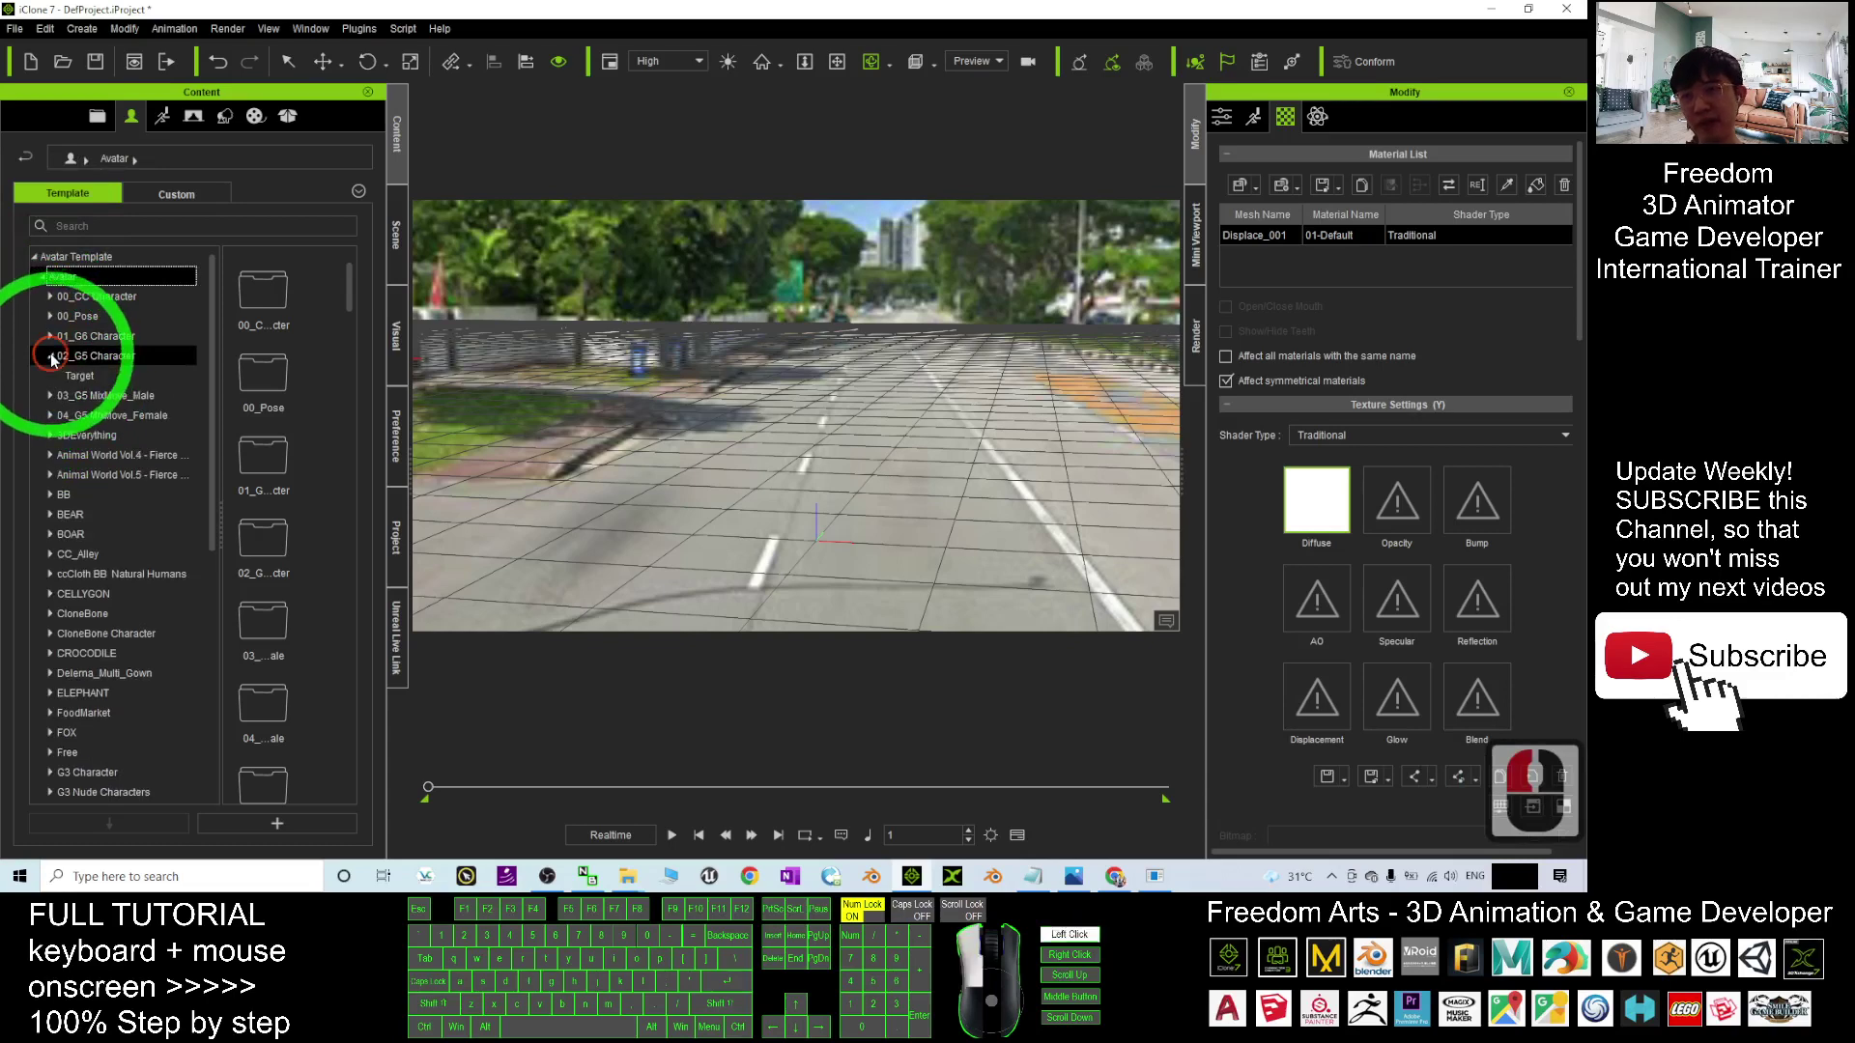
{"action": "left_click", "coordinate": [102, 357]}
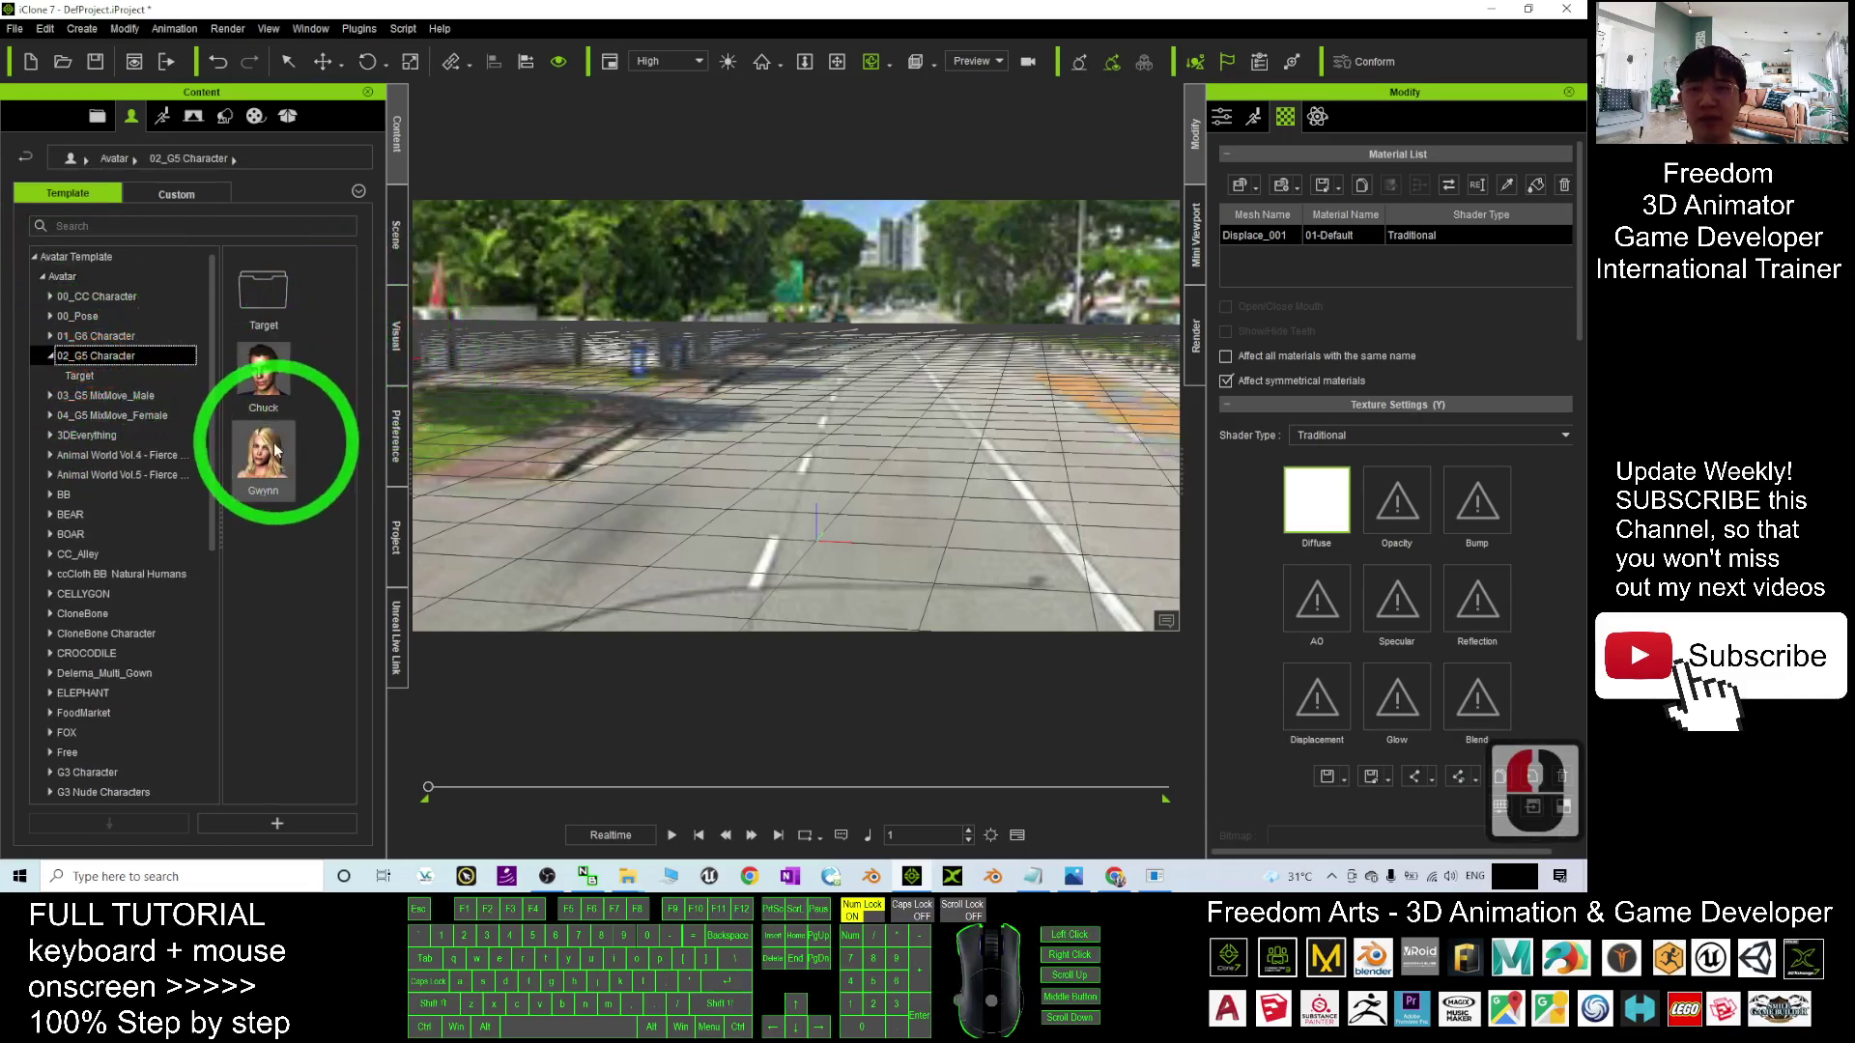
Drag Gwynn onto the street, then zoom and pan the view toward her
{"action": "left_click_drag", "start_coordinate": [275, 449], "coordinate": [874, 536]}
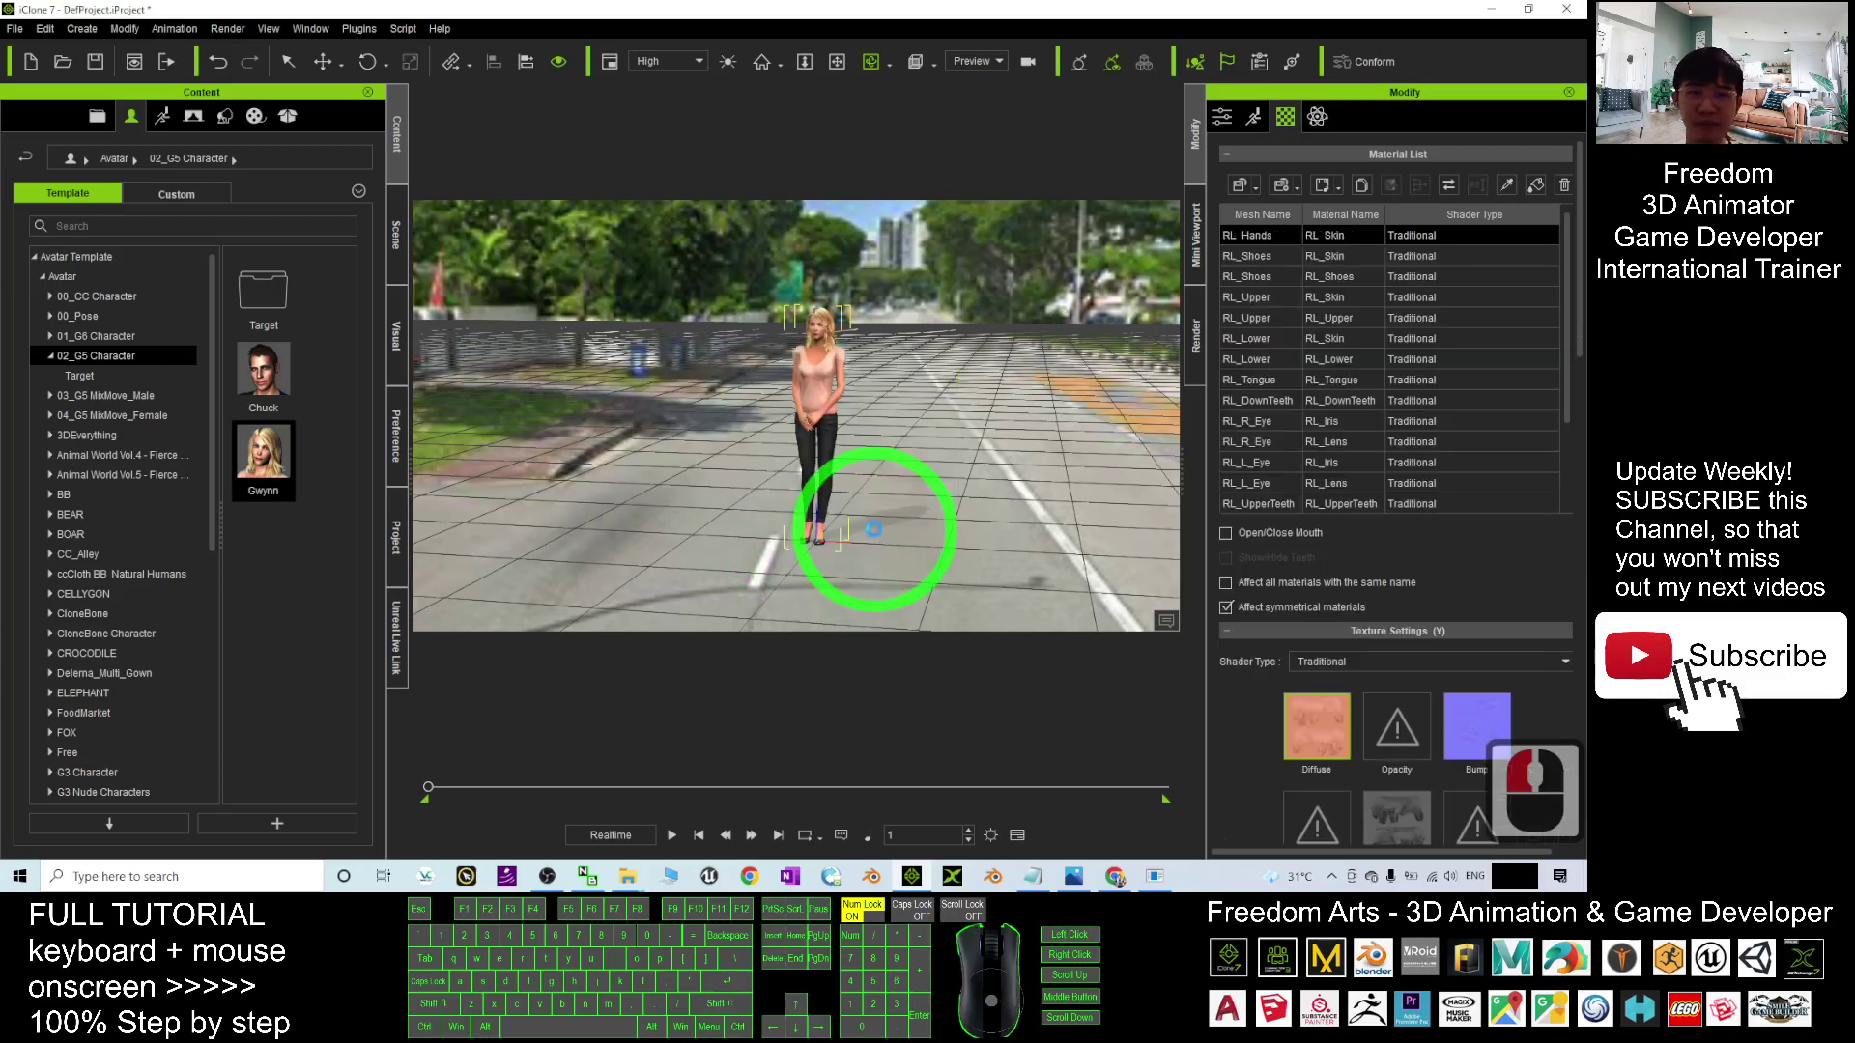
{"action": "scroll", "coordinate": [896, 465], "scroll_direction": "down", "scroll_amount": 8}
{"action": "scroll", "coordinate": [896, 465], "scroll_direction": "down", "scroll_amount": 9}
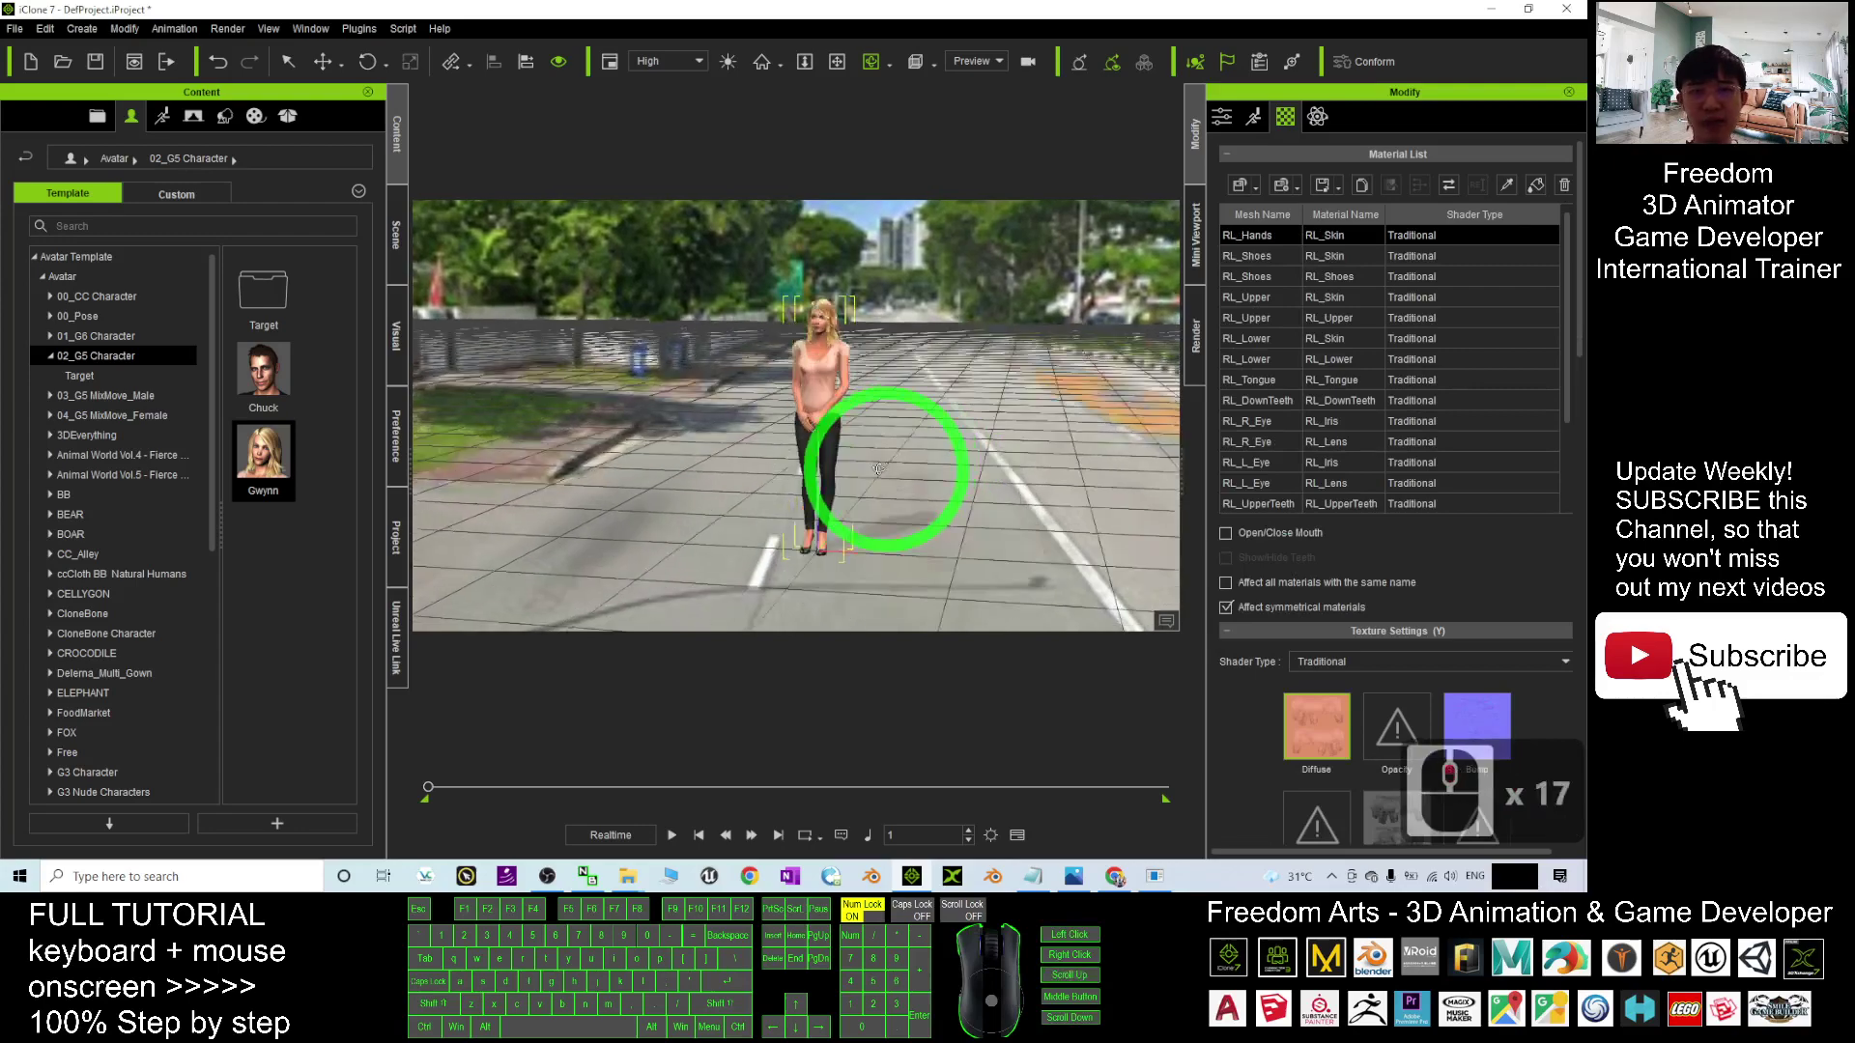
{"action": "key", "text": "x"}
{"action": "left_click_drag", "start_coordinate": [808, 447], "coordinate": [582, 372]}
{"action": "scroll", "coordinate": [655, 414], "scroll_direction": "up", "scroll_amount": 4, "text": "shift"}
{"action": "key", "text": "x"}
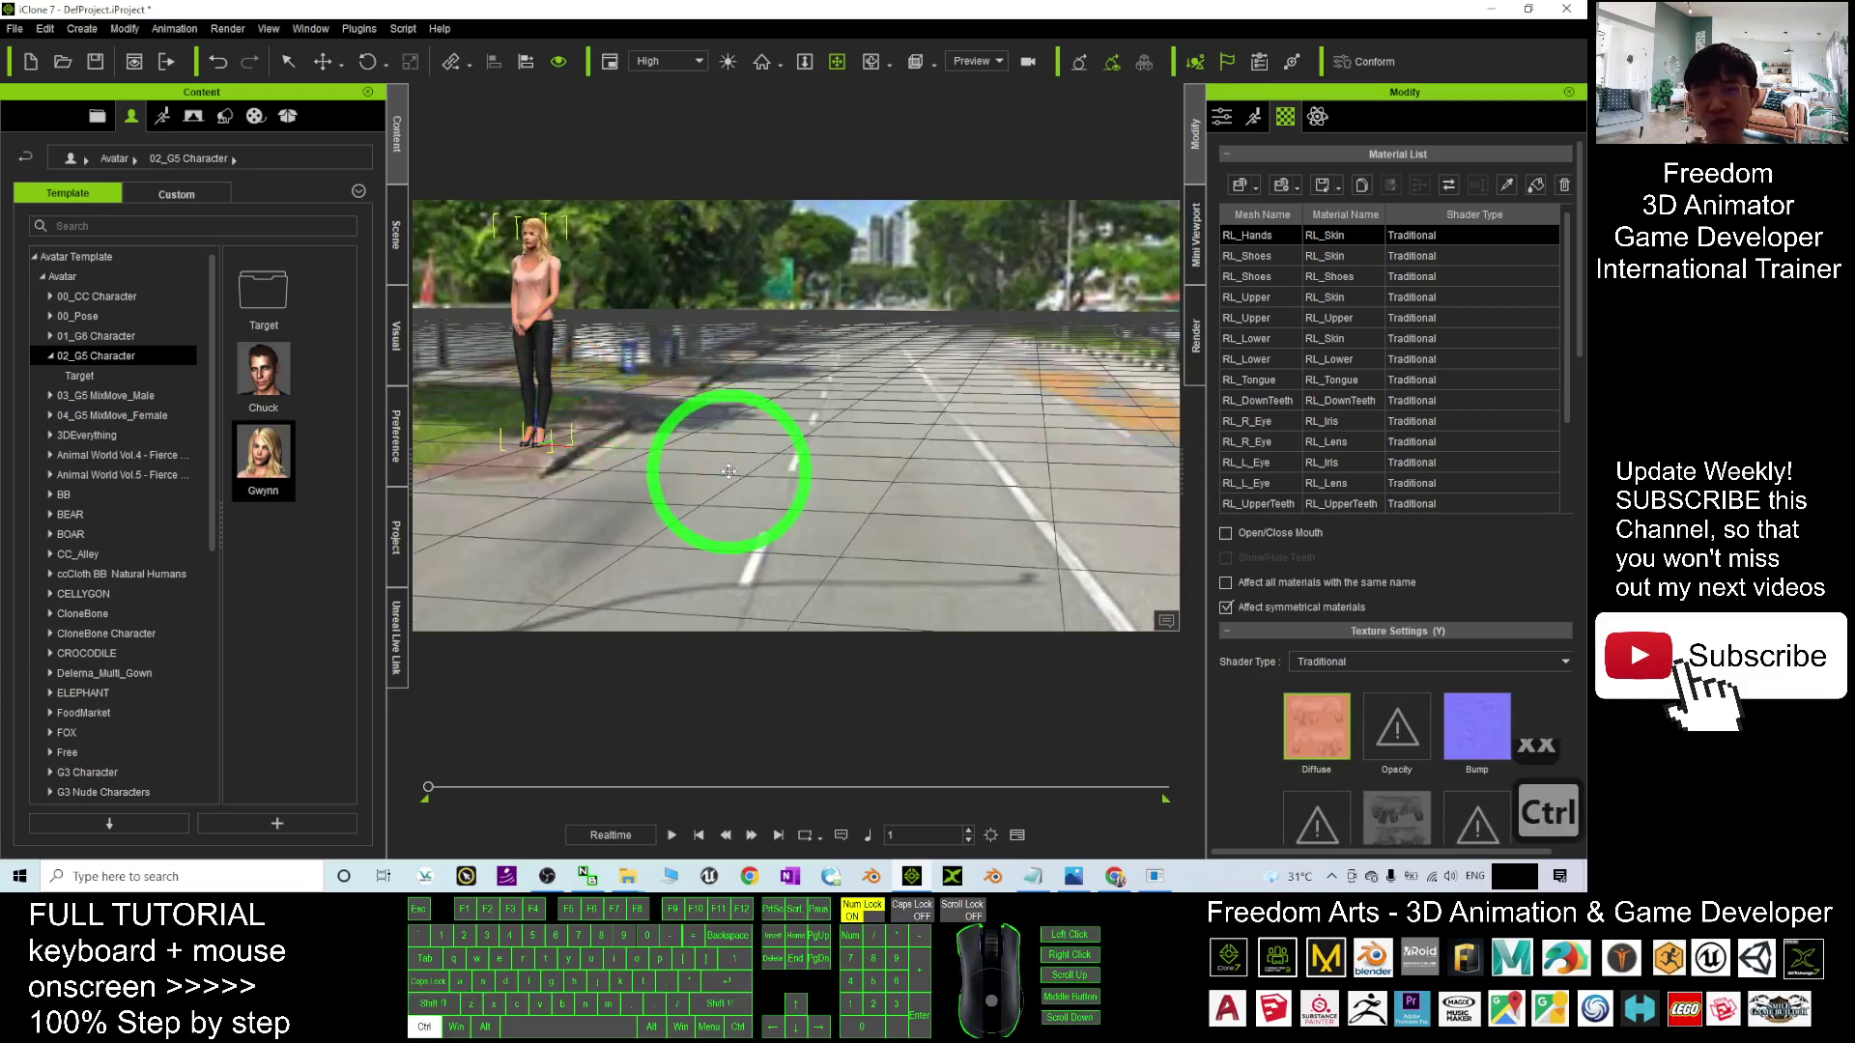
Hide the ground grid with Ctrl+G and orbit toward Gwynn and the houses
{"action": "key", "text": "ctrl+g"}
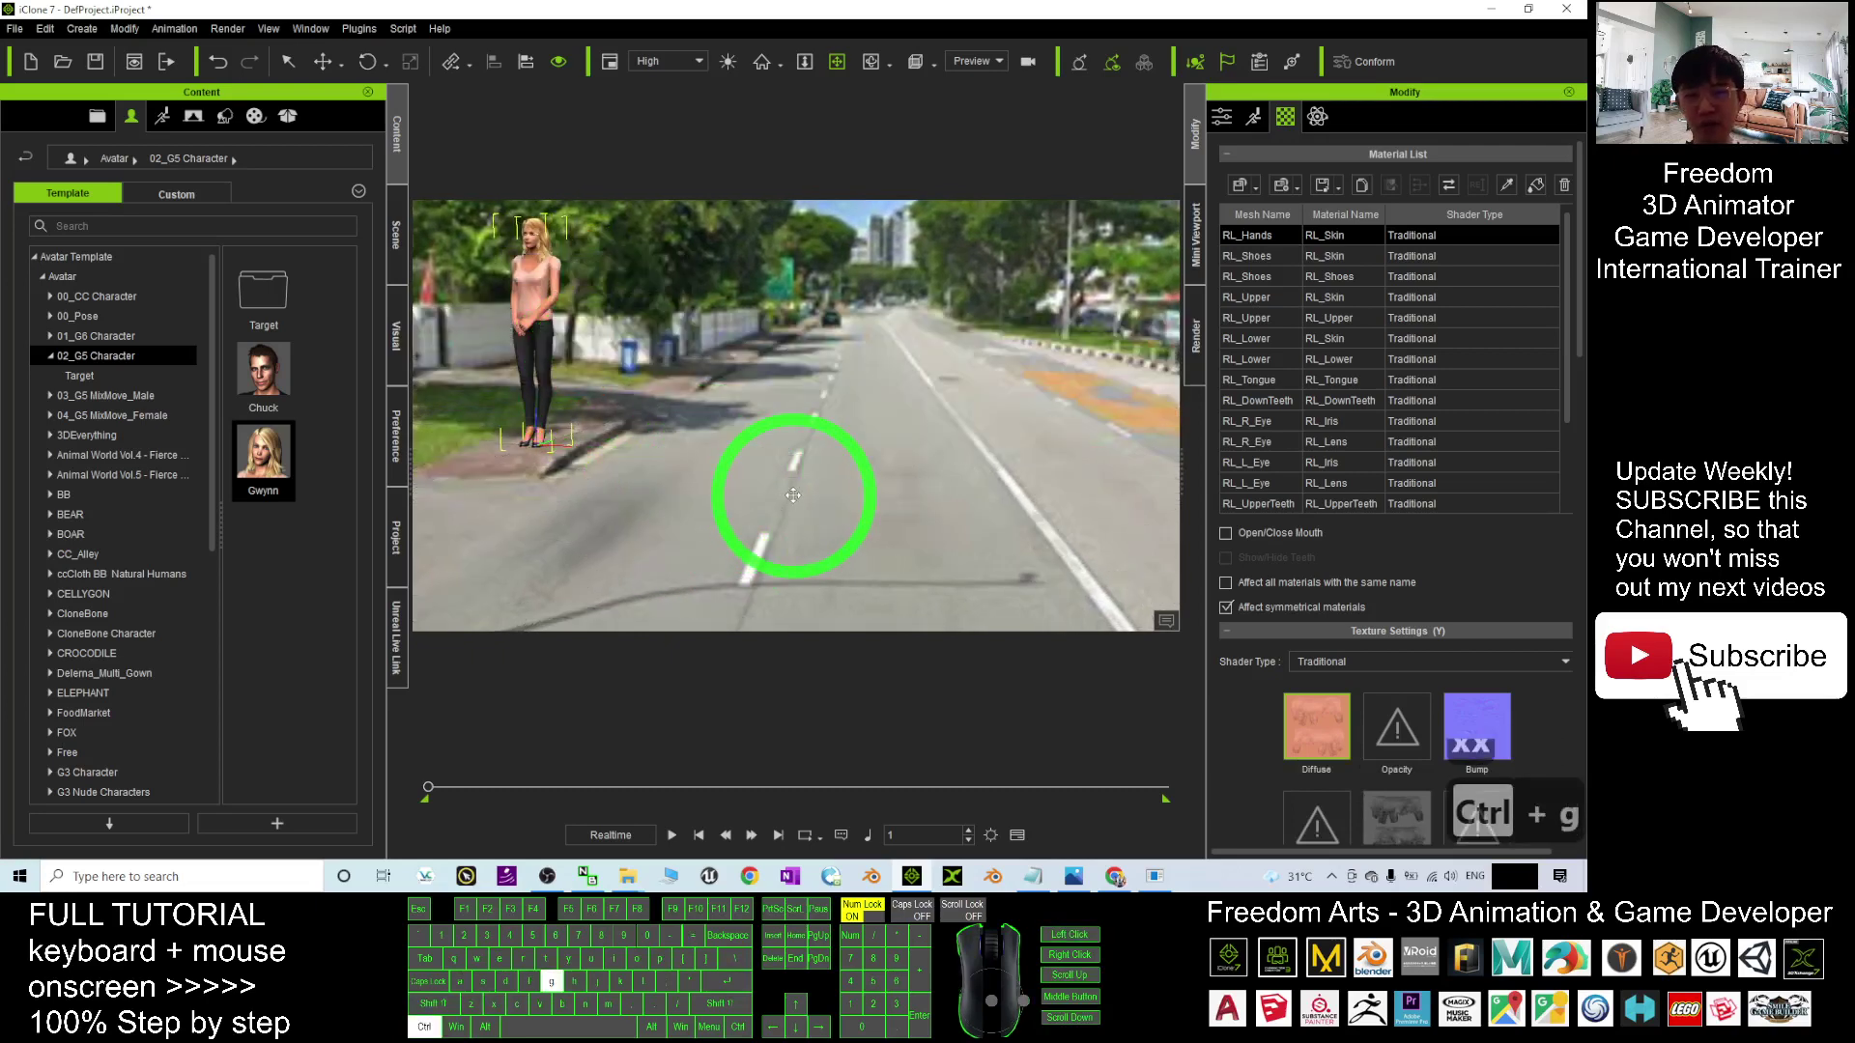
{"action": "key", "text": "ctrl+g"}
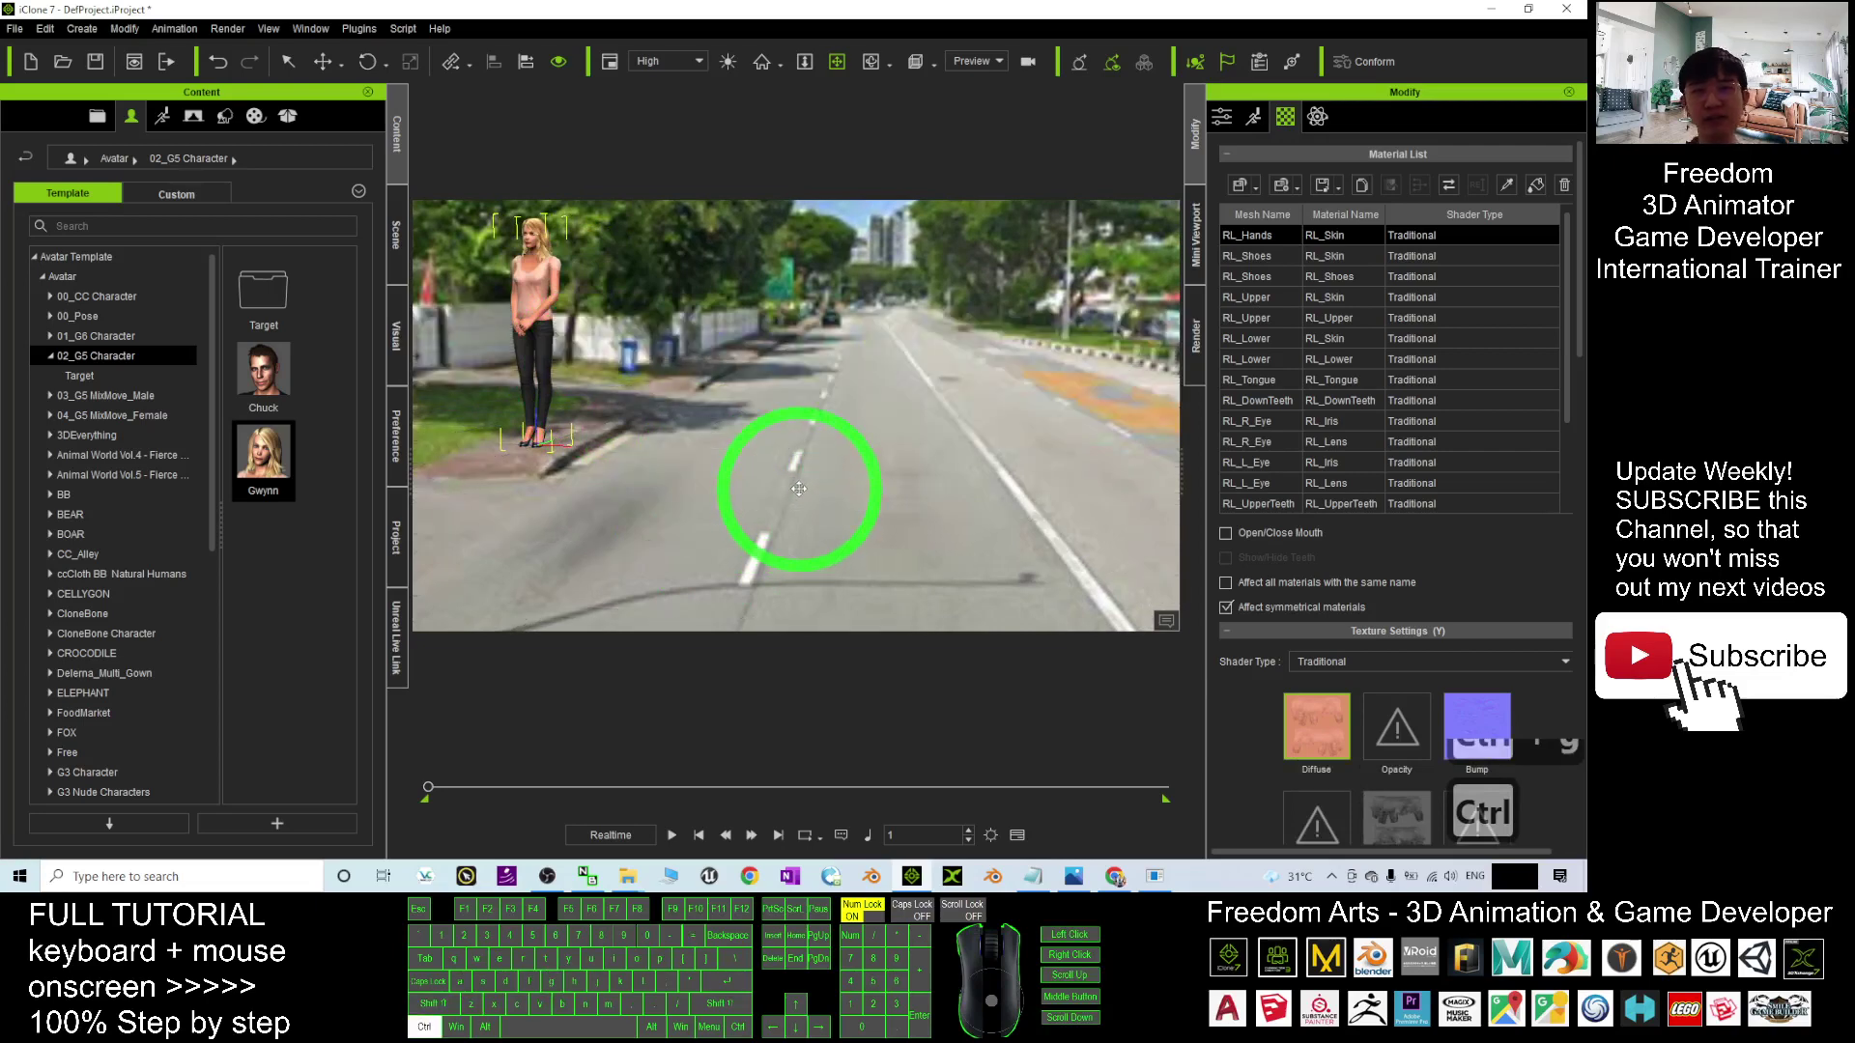
{"action": "key", "text": "ctrl+g"}
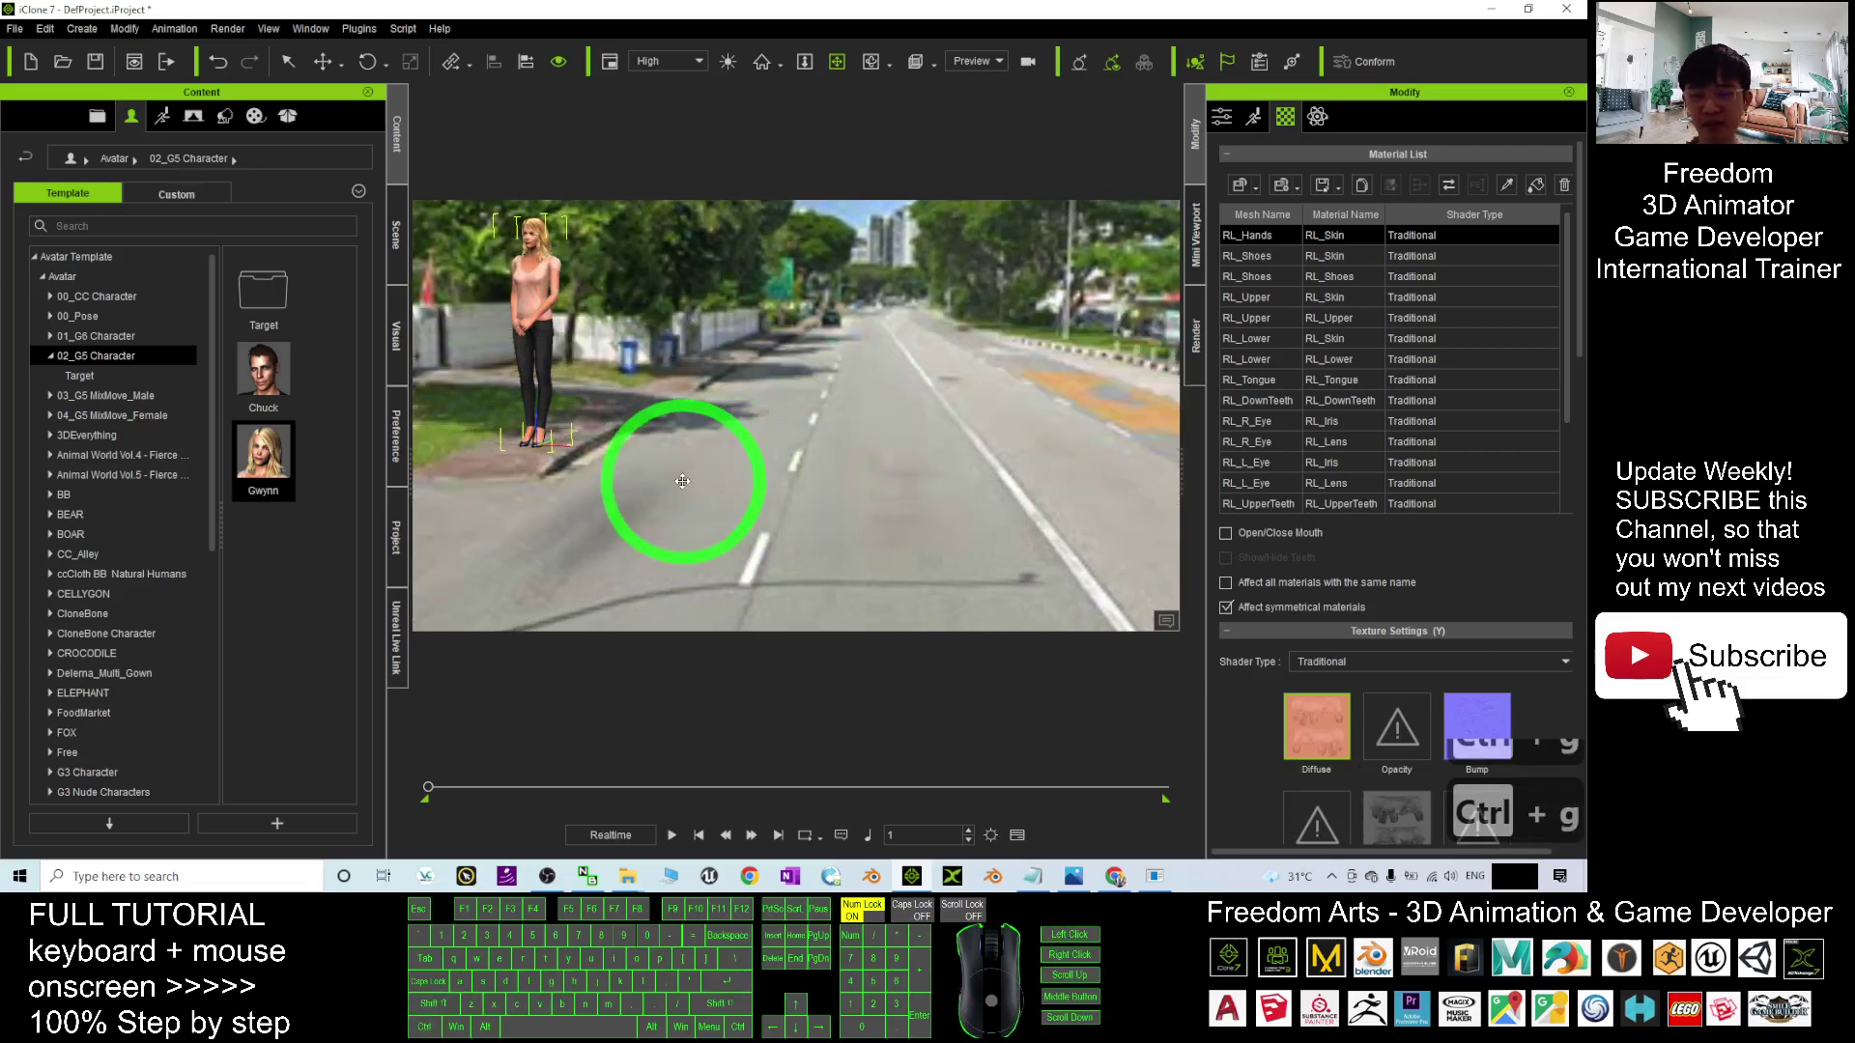
{"action": "key", "text": "ctrl+g"}
{"action": "key", "text": "ctrl+g"}
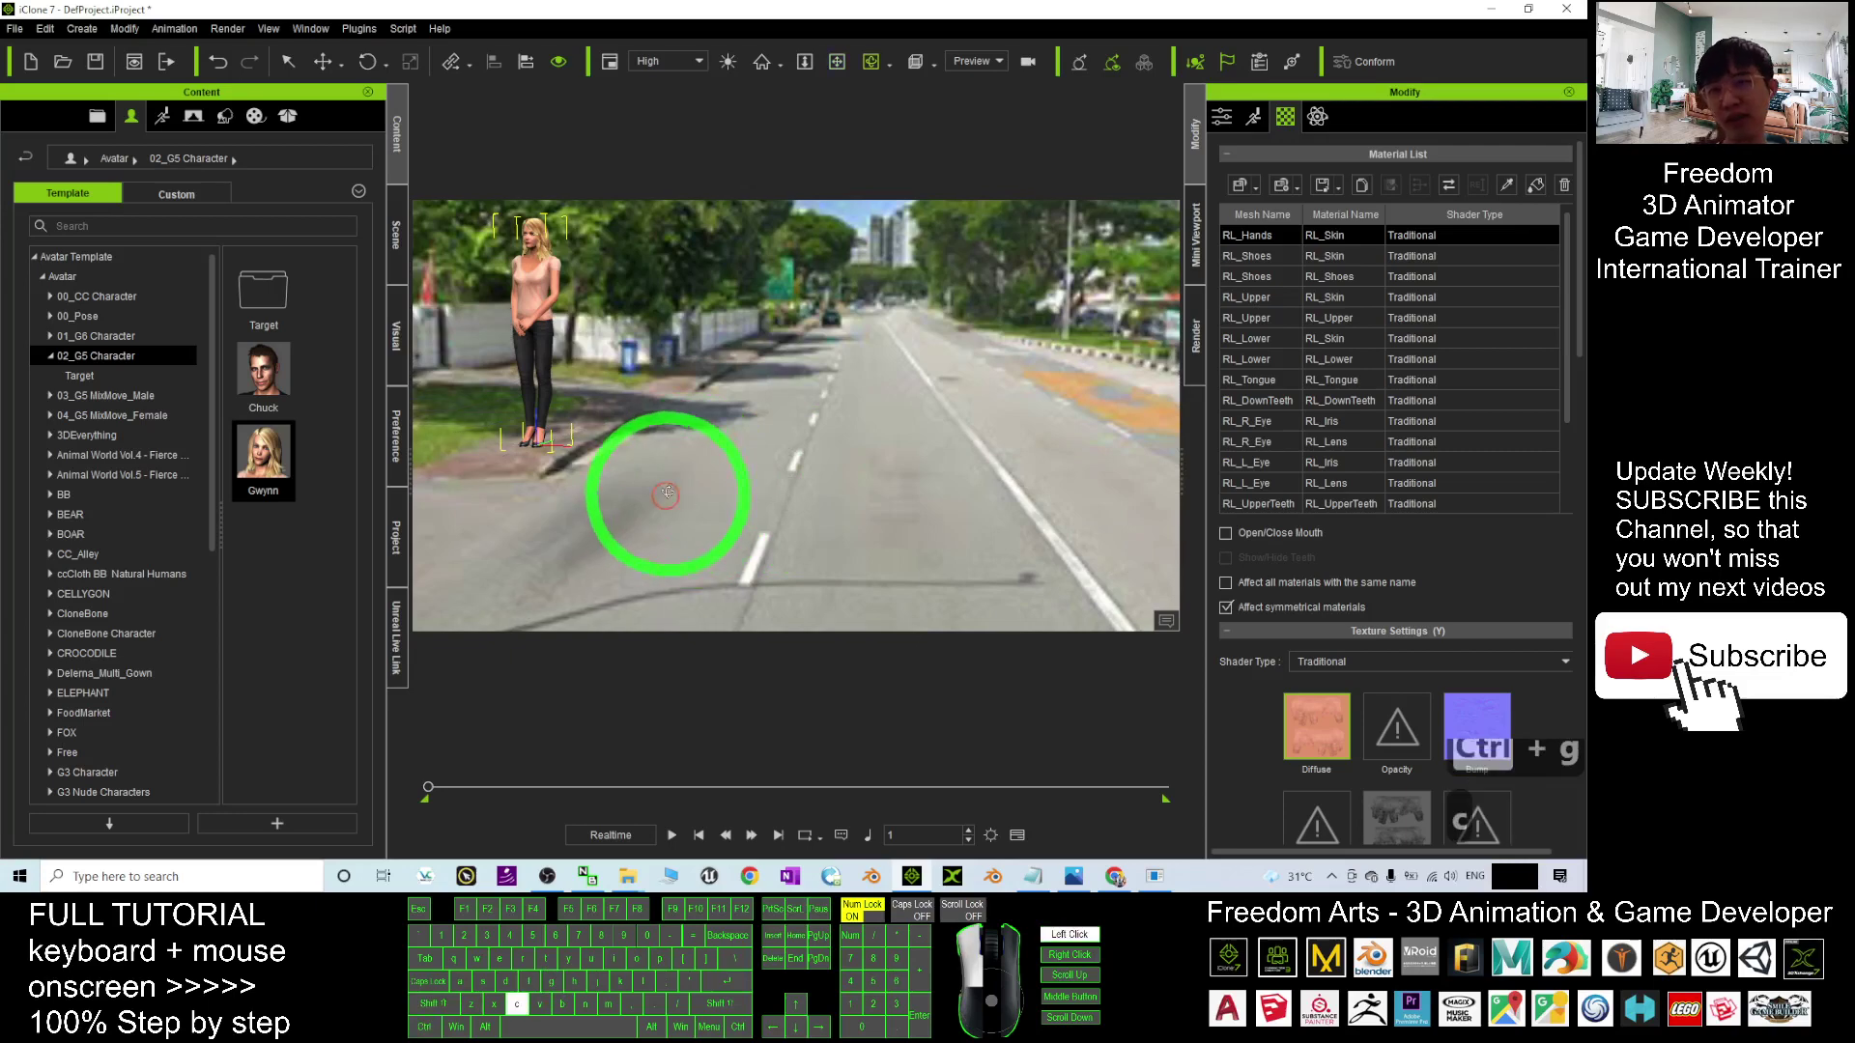
{"action": "left_click_drag", "start_coordinate": [551, 484], "coordinate": [1300, 163]}
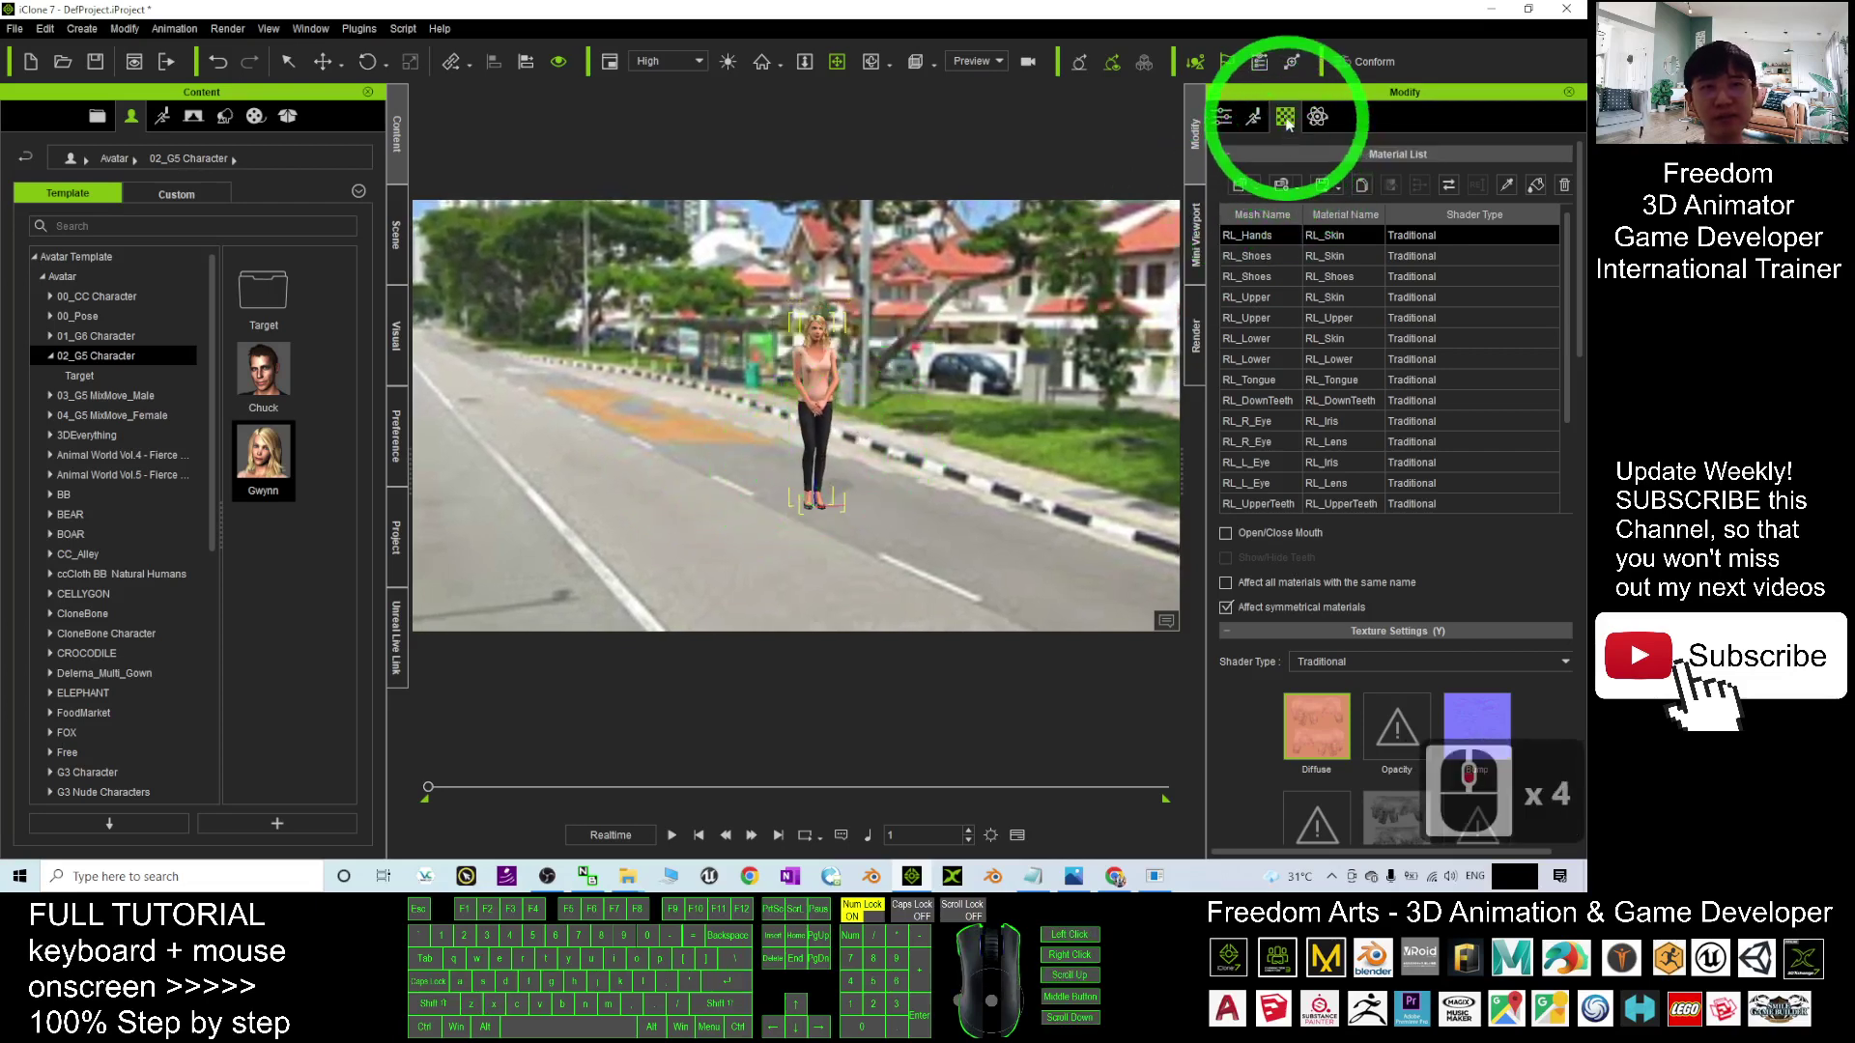
Show the Sky object's texture settings, then bring the cover.jpg image up in Photos
{"action": "left_click", "coordinate": [404, 241]}
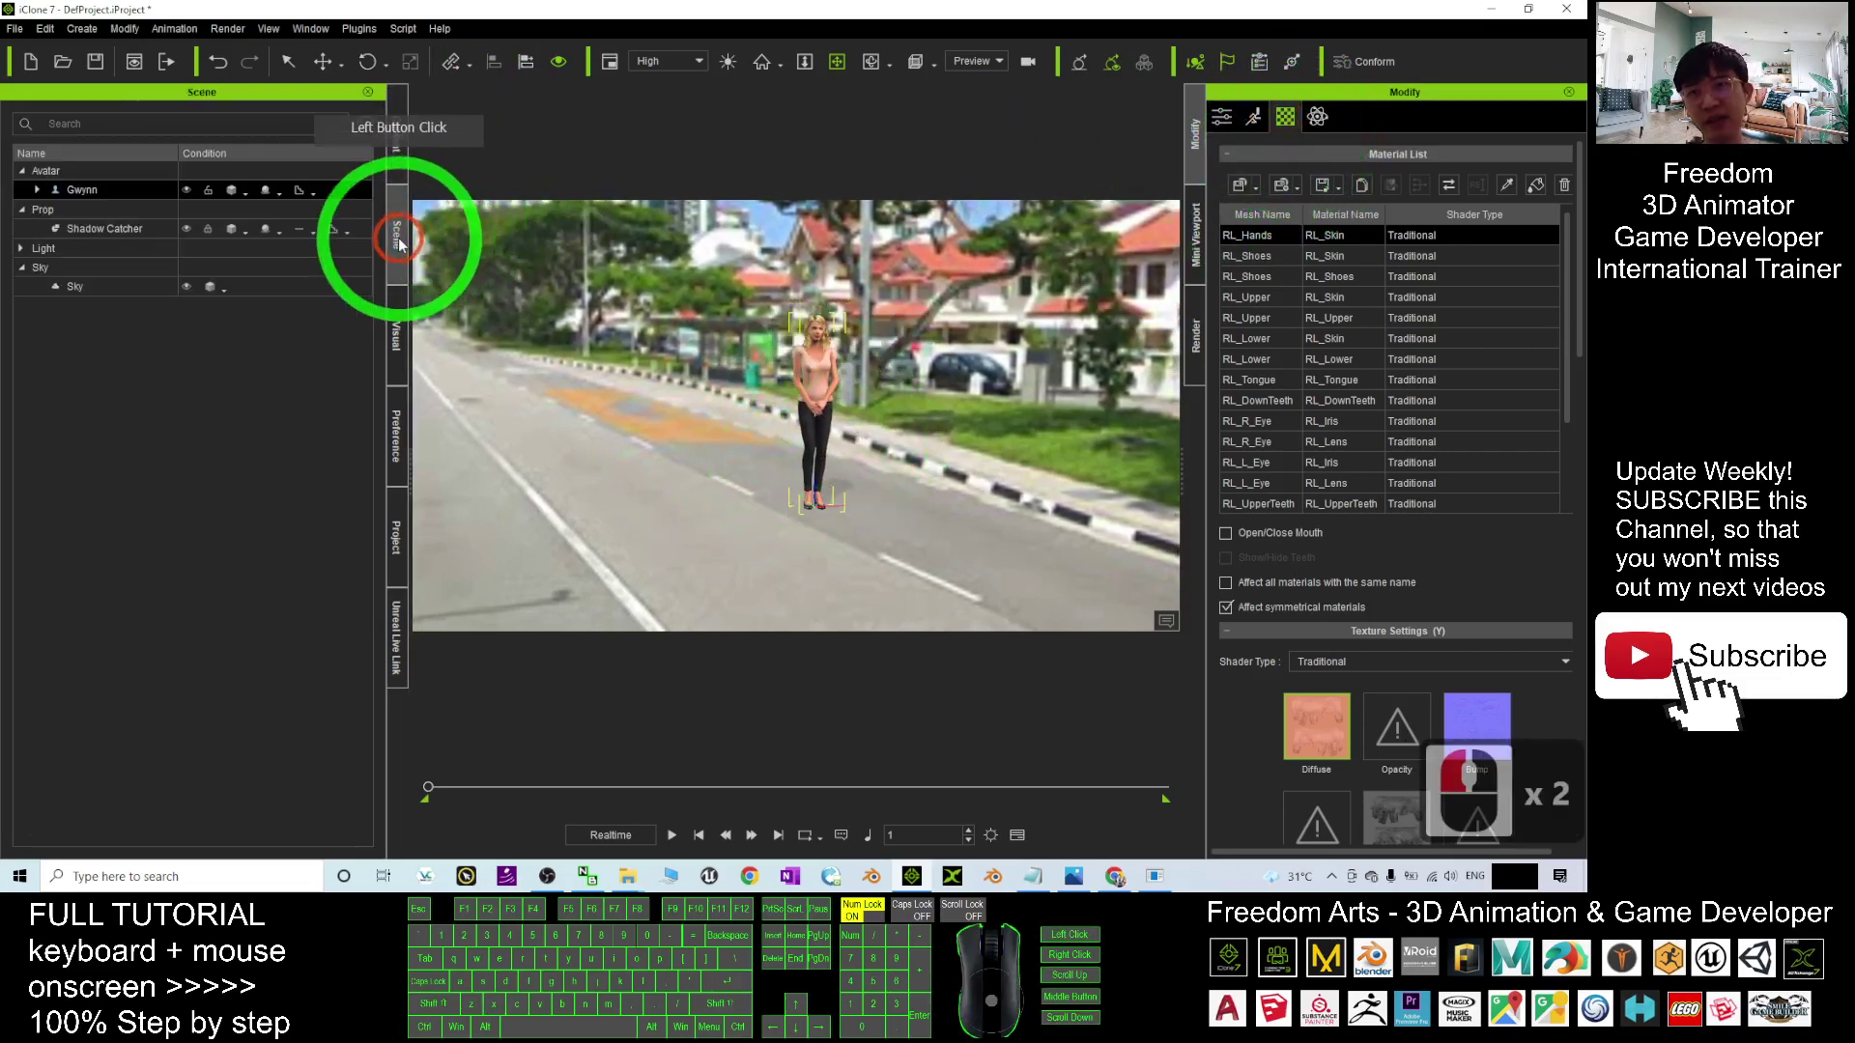
{"action": "left_click", "coordinate": [32, 269]}
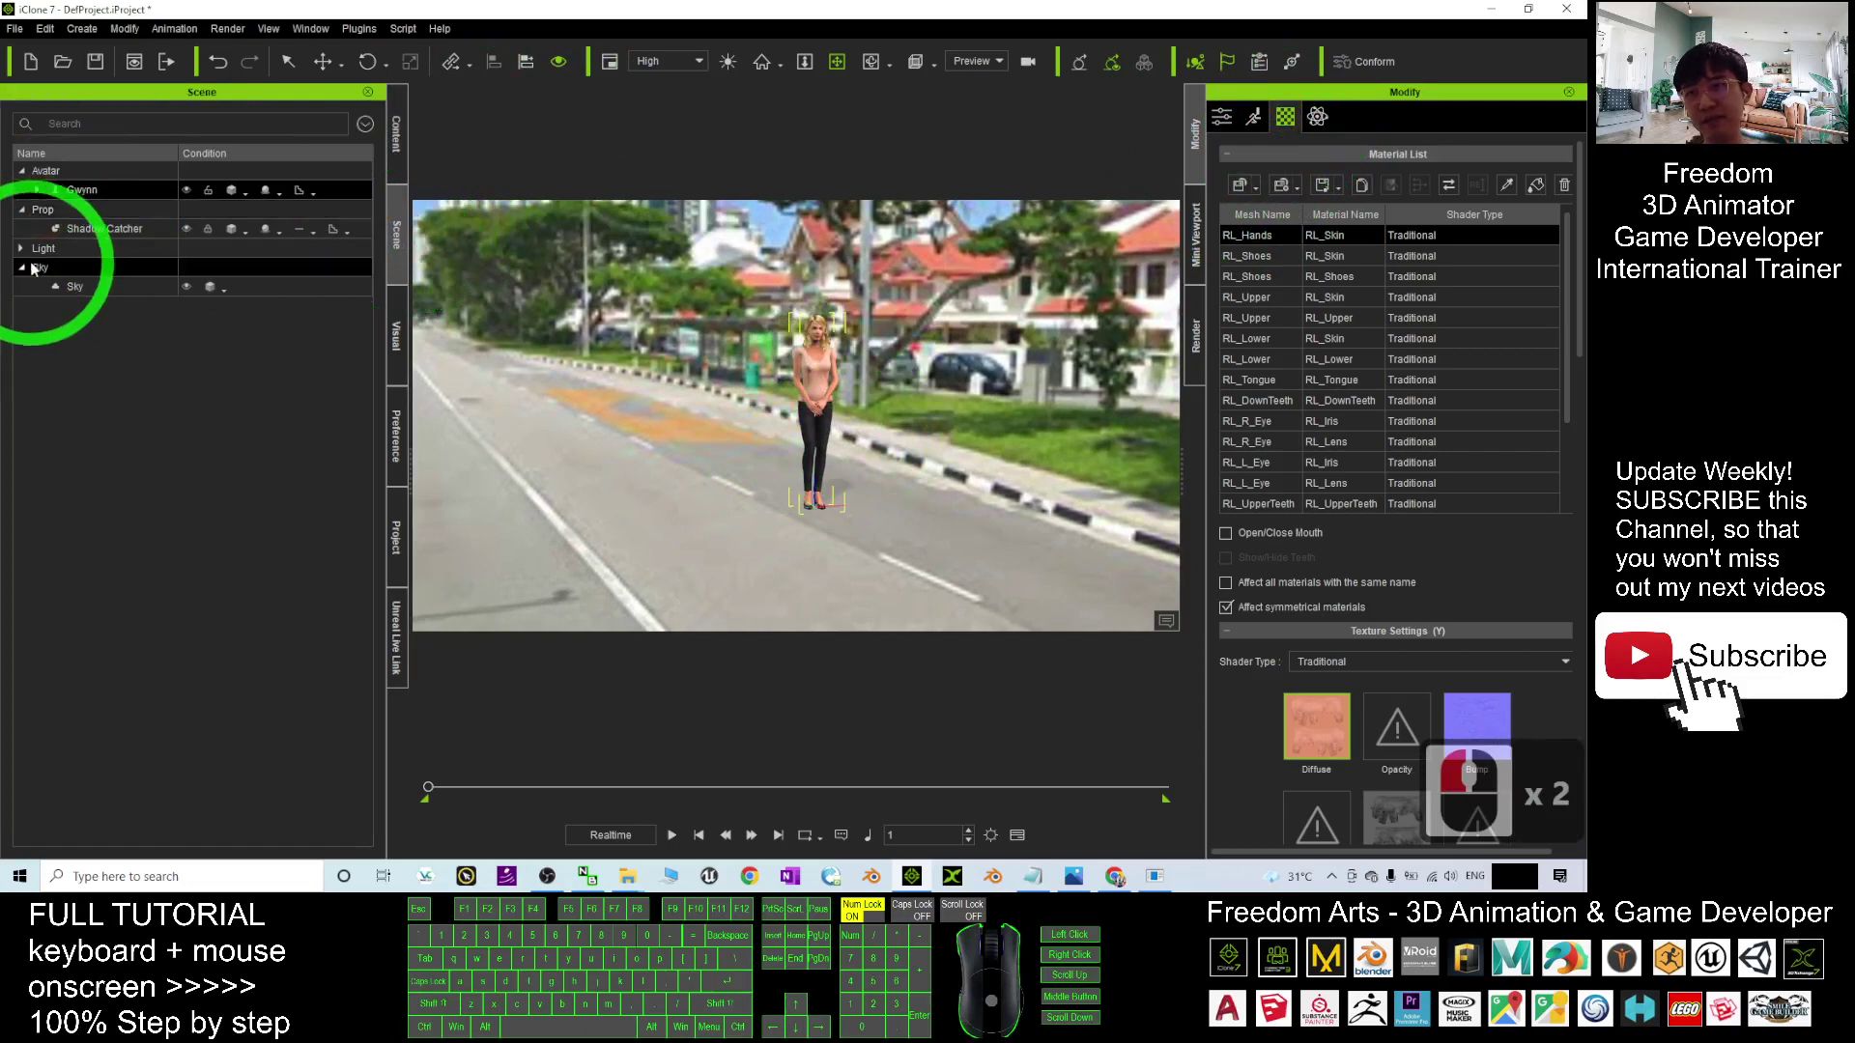
{"action": "left_click", "coordinate": [81, 284]}
{"action": "left_click", "coordinate": [1253, 118]}
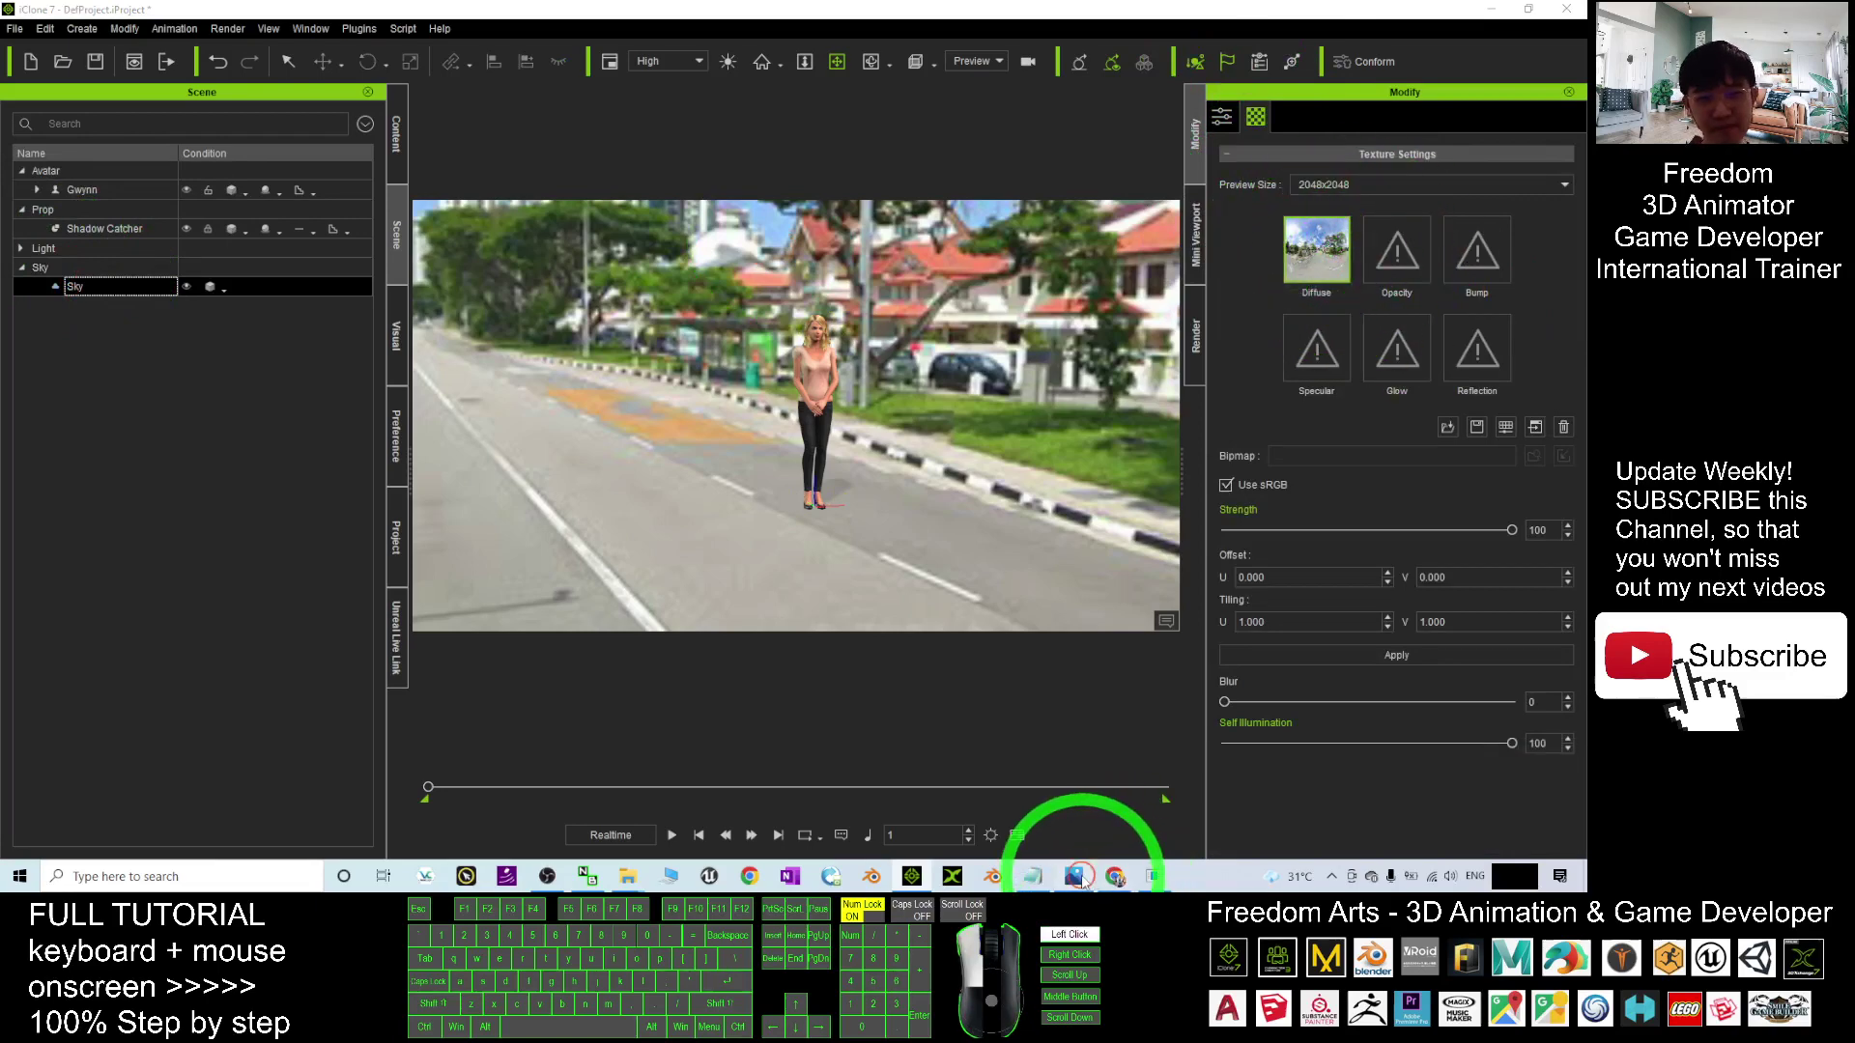
{"action": "left_click", "coordinate": [1075, 877]}
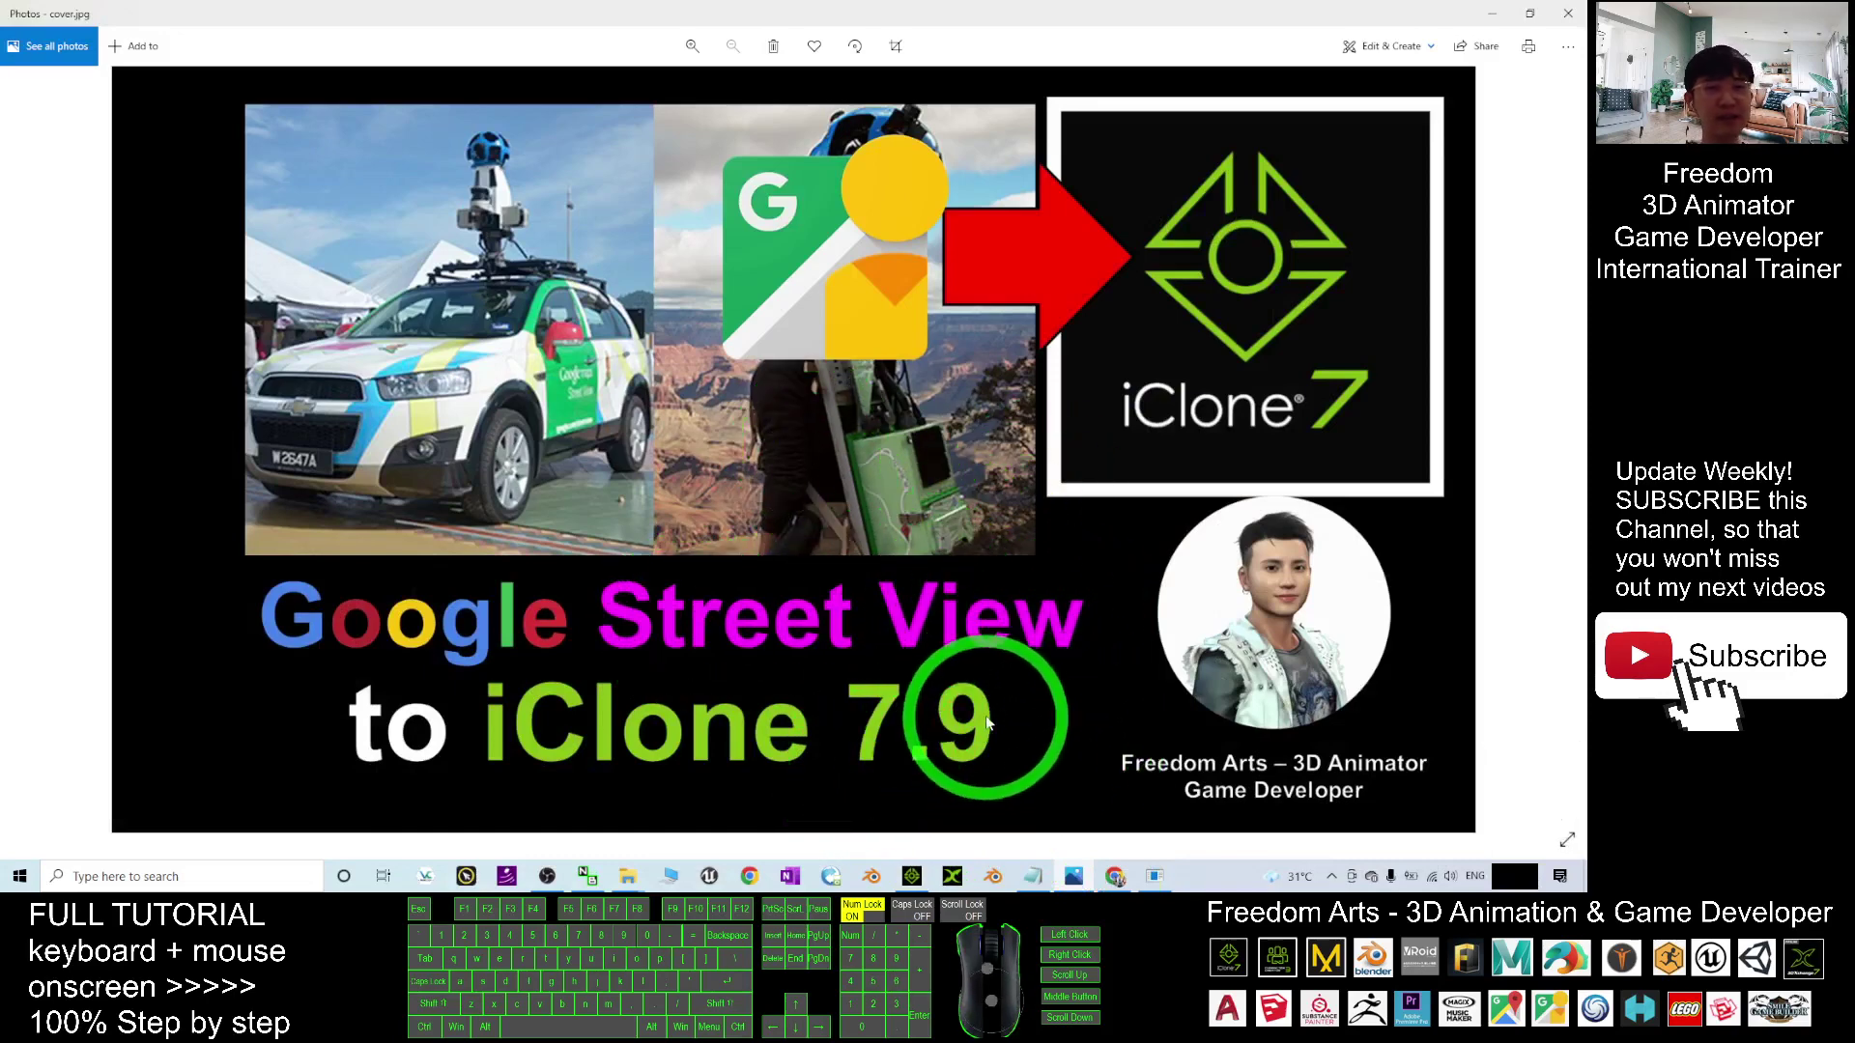
{"action": "left_click", "coordinate": [1494, 9]}
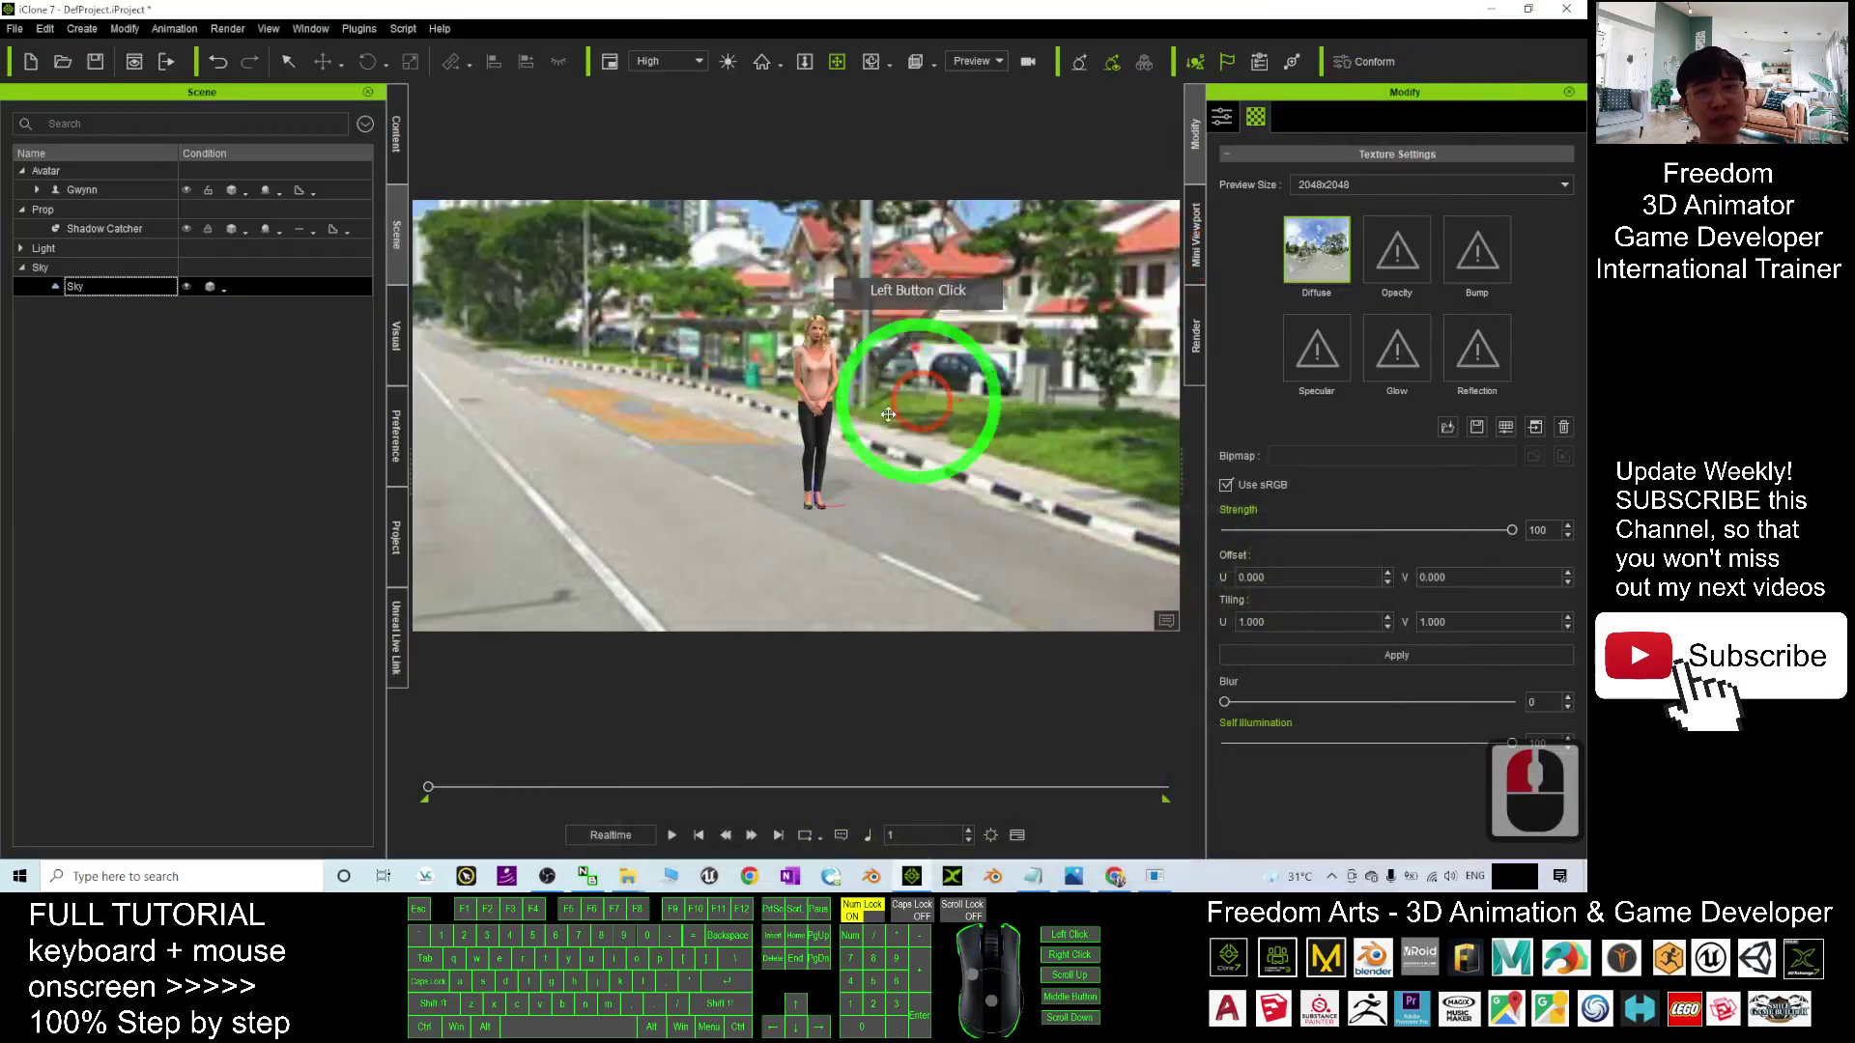
{"action": "left_click_drag", "start_coordinate": [812, 396], "coordinate": [1010, 436]}
{"action": "key", "text": "c"}
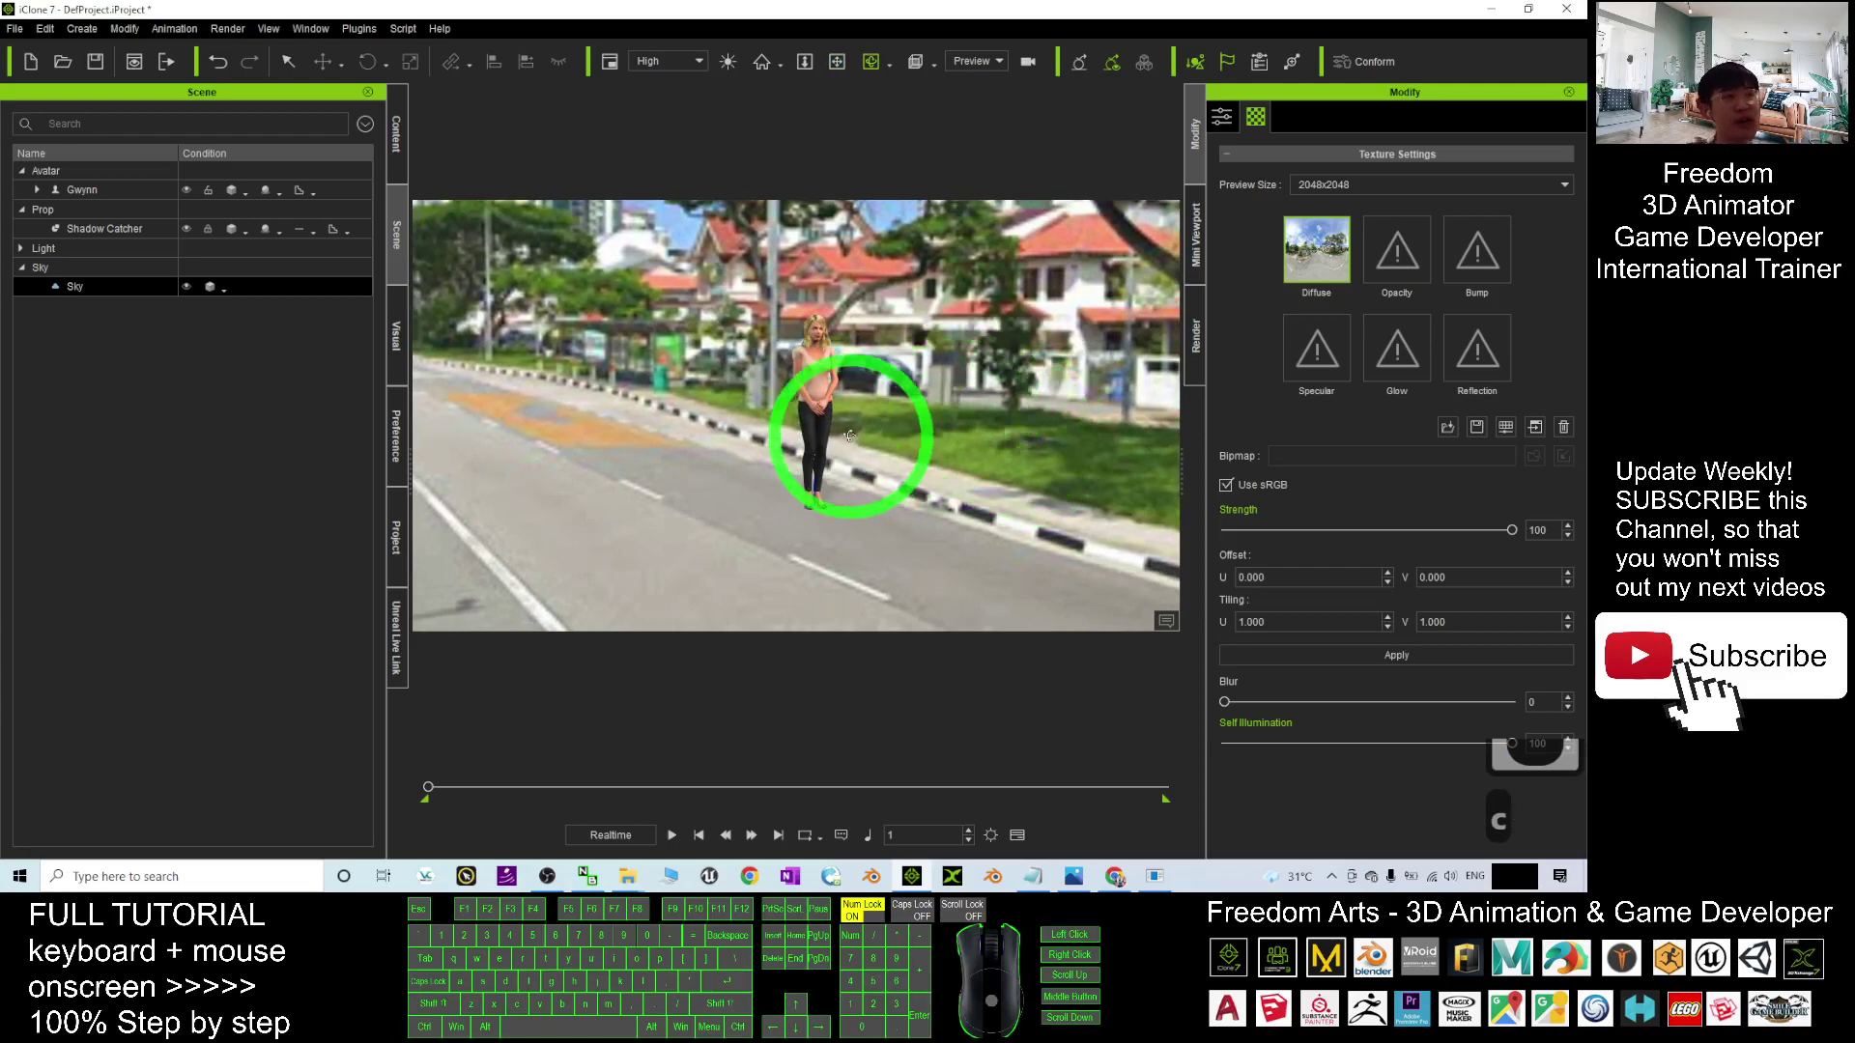
{"action": "left_click", "coordinate": [1070, 877]}
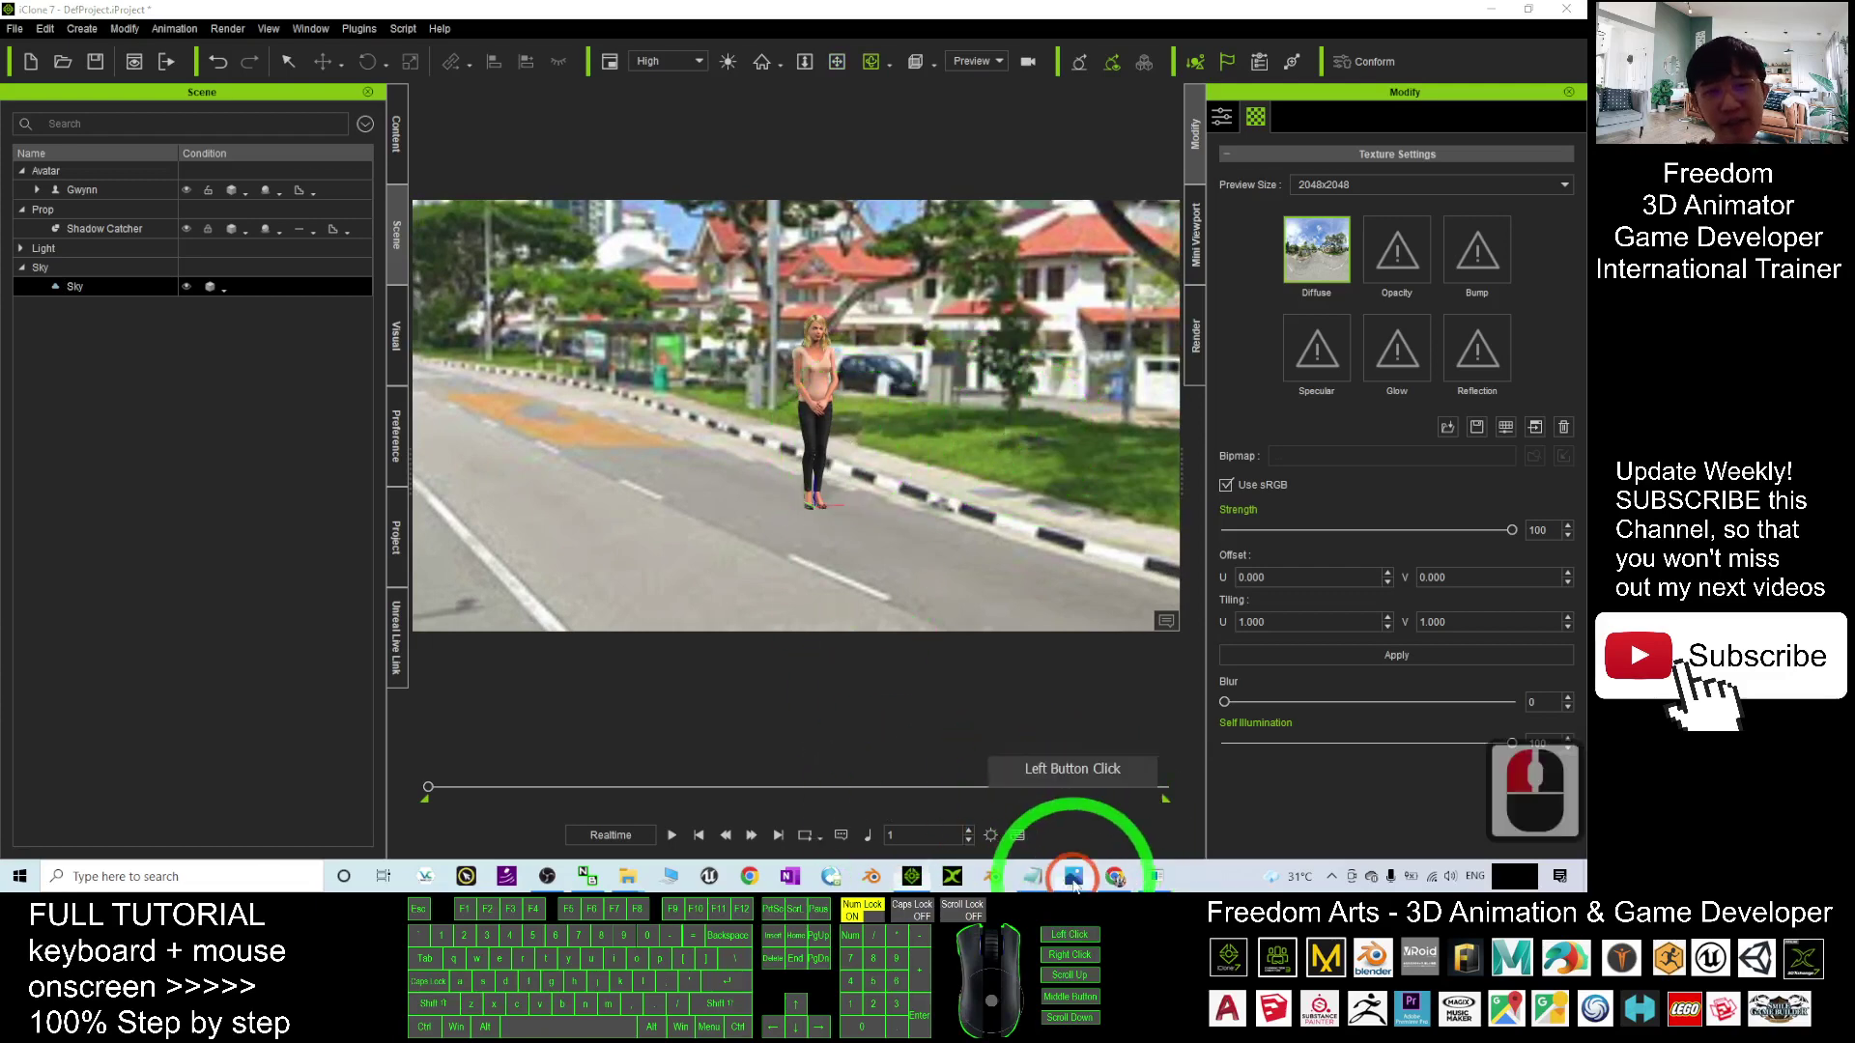